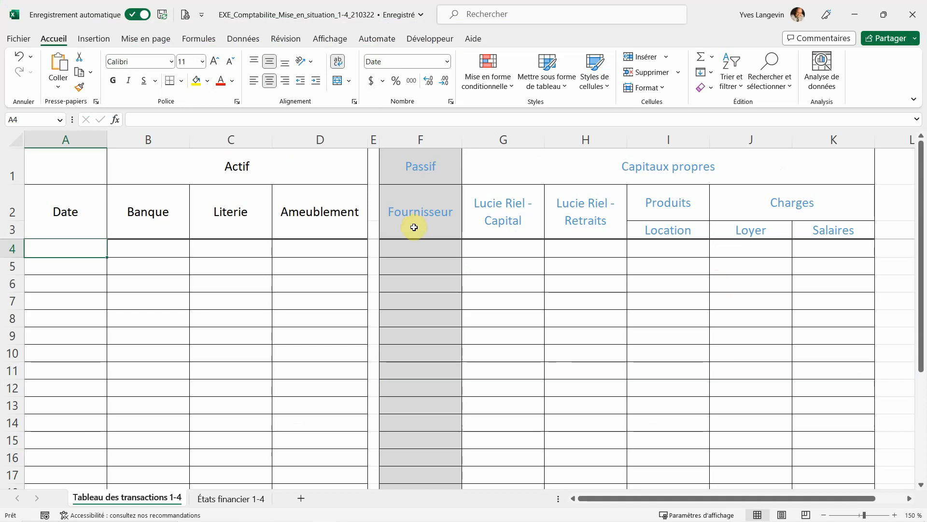
Examine the Actif, Passif and Capitaux propres headings and the Banque, Literie, Ameublement and Fournisseur columns of the transactions table.
left_click(280, 159)
left_click(416, 168)
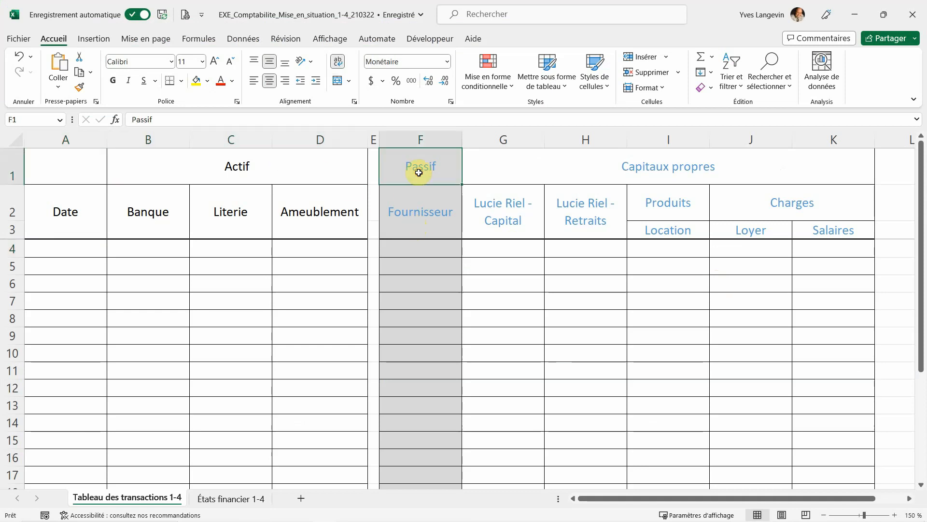
left_click(555, 170)
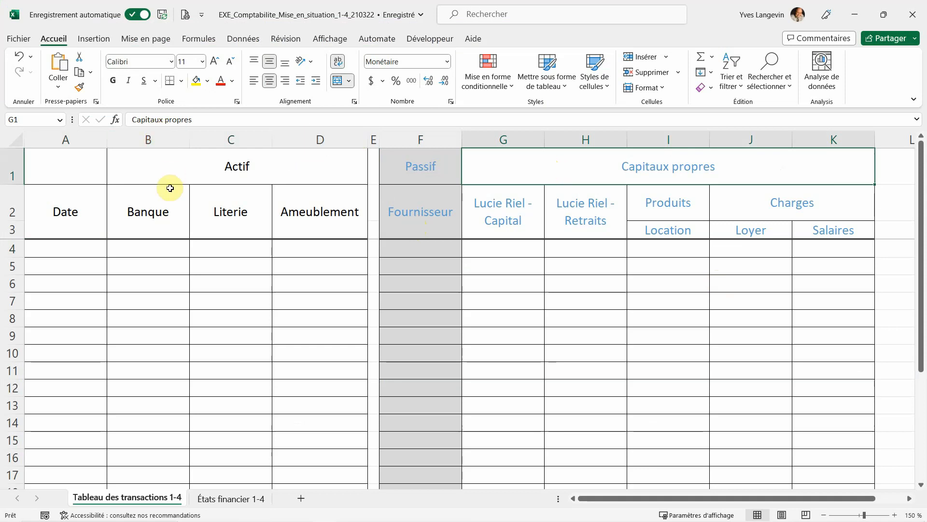
left_click_drag(169, 180, 176, 252)
left_click_drag(151, 209, 148, 240)
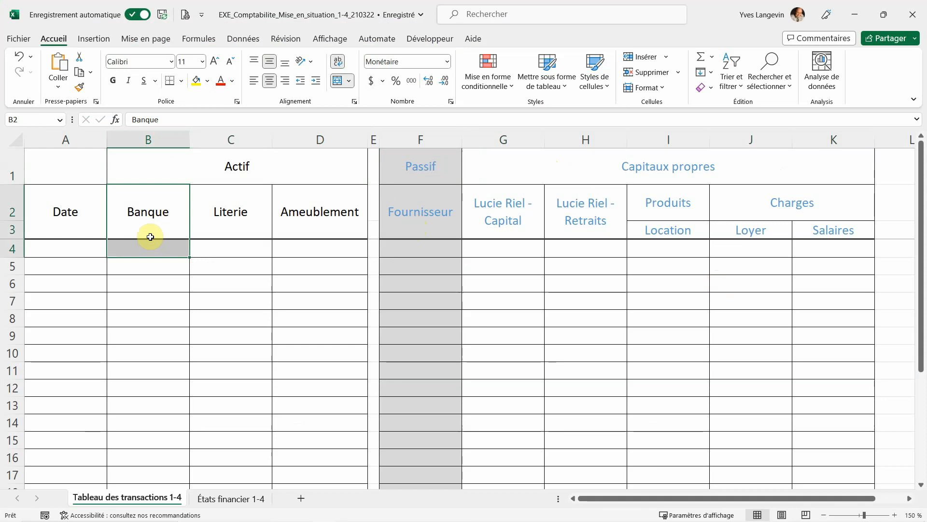
left_click(222, 217)
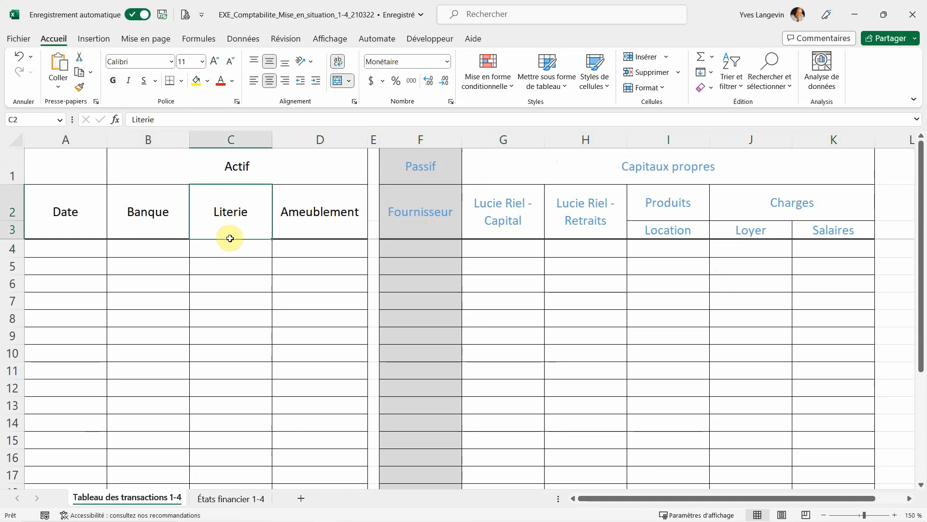
left_click_drag(230, 238, 248, 243)
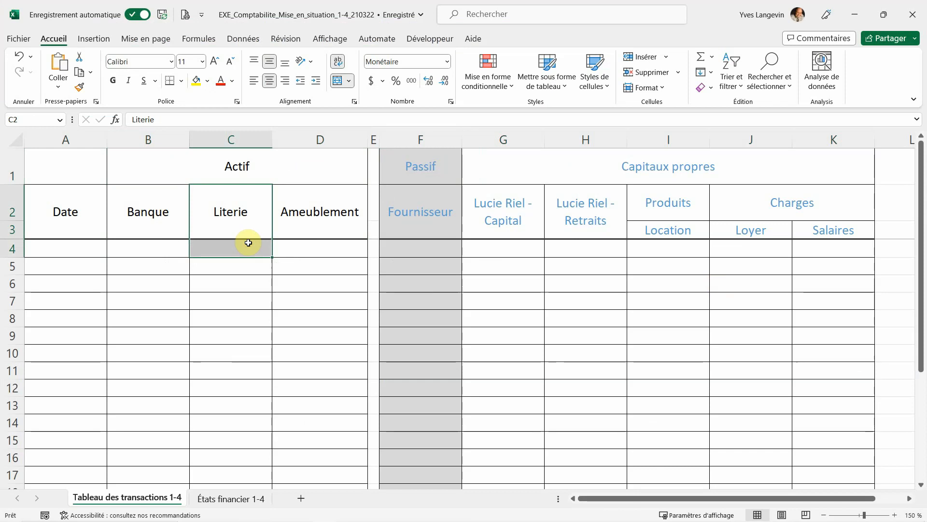
left_click_drag(301, 235, 303, 248)
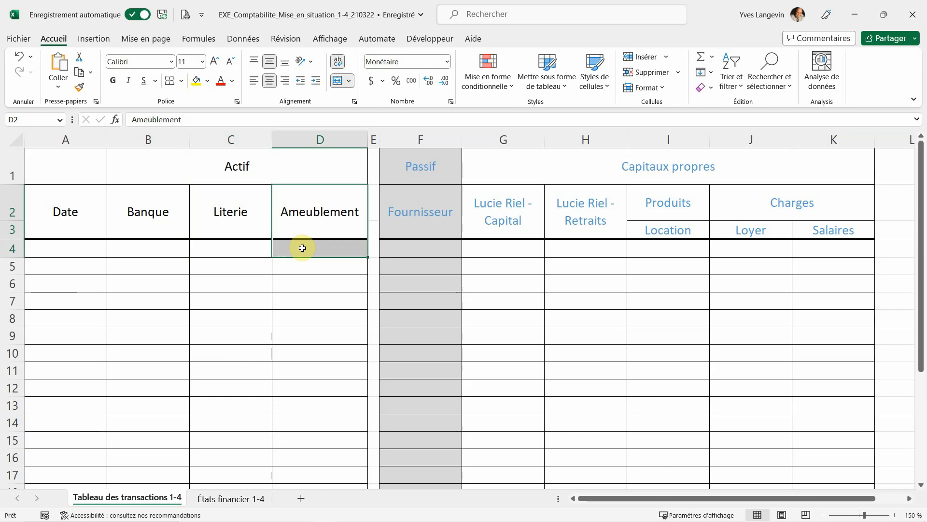
left_click(421, 138)
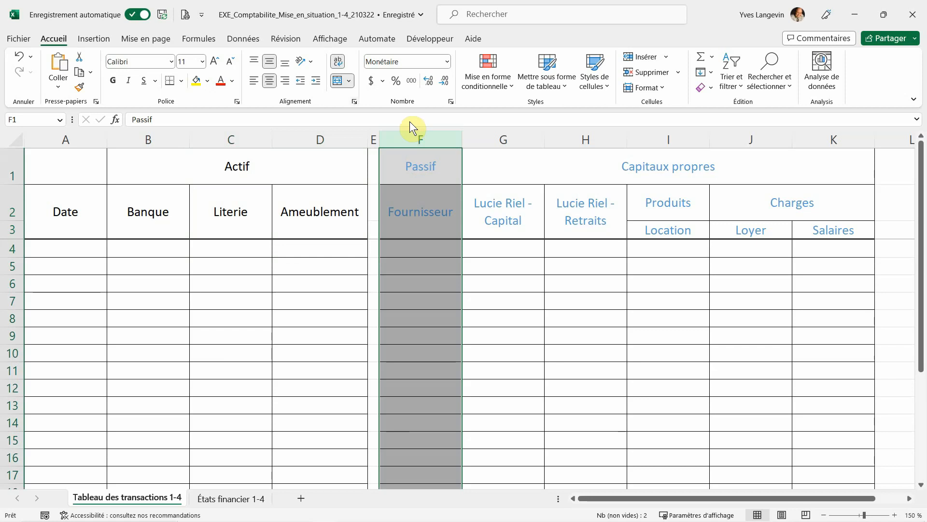
left_click_drag(230, 215, 225, 263)
left_click_drag(317, 208, 311, 256)
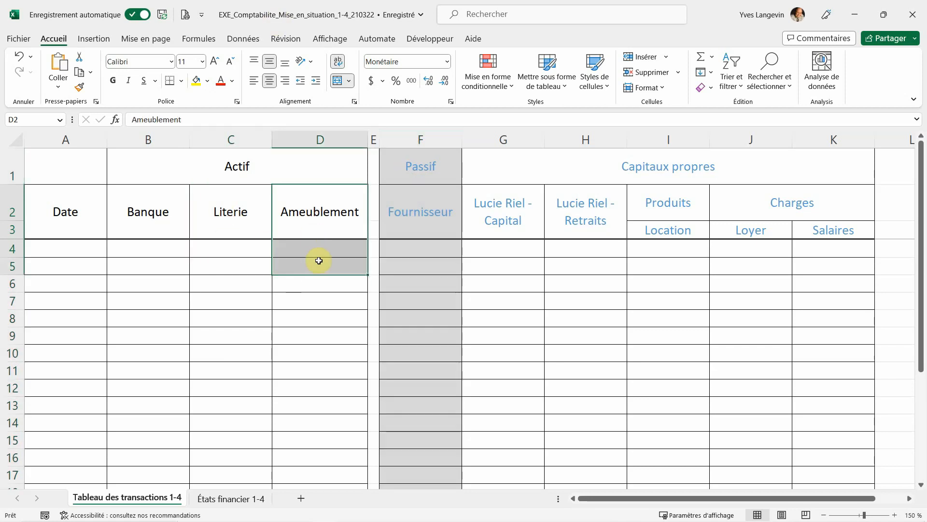
Examine the Capitaux propres section: the Capital, Retraits, Produits (Location) and Charges (Loyer, Salaires) columns.
left_click_drag(549, 162, 544, 298)
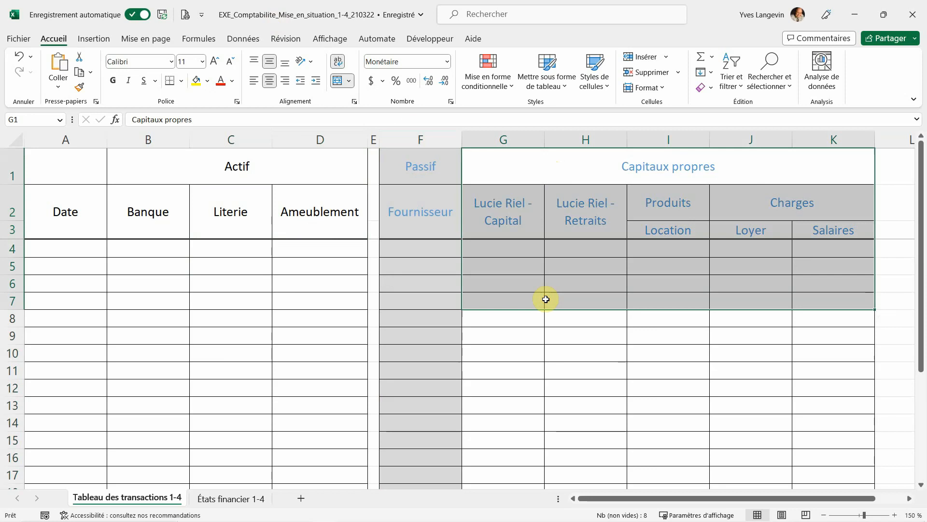
left_click(516, 211)
left_click_drag(547, 218, 513, 288)
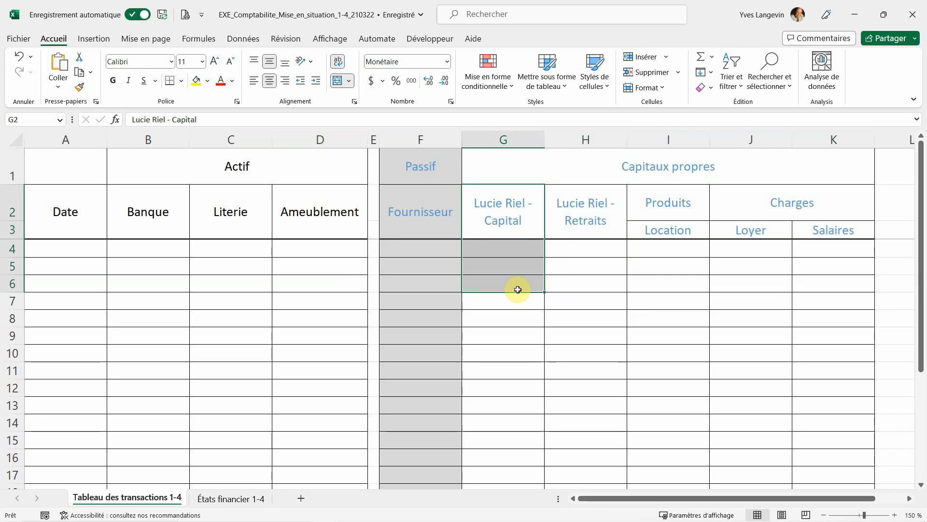
left_click_drag(586, 219, 589, 278)
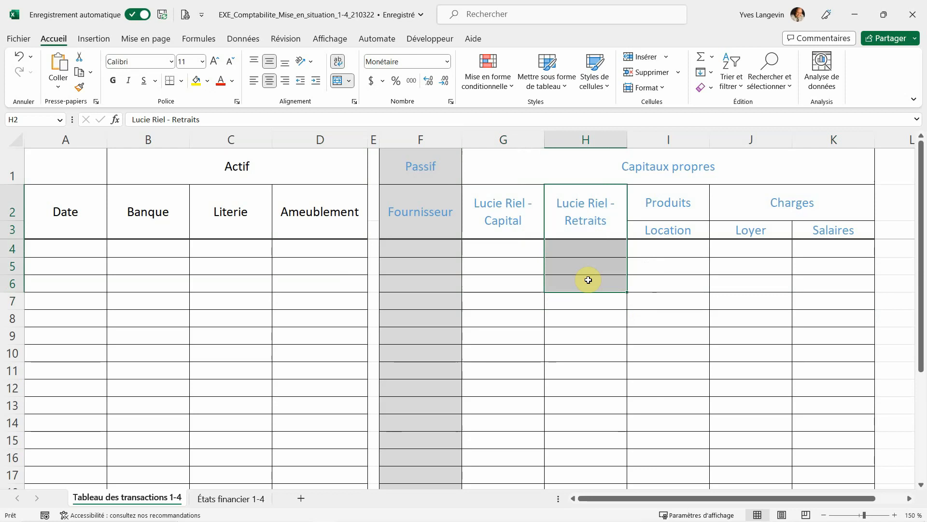
left_click(652, 203)
left_click(749, 195)
left_click_drag(625, 163, 627, 283)
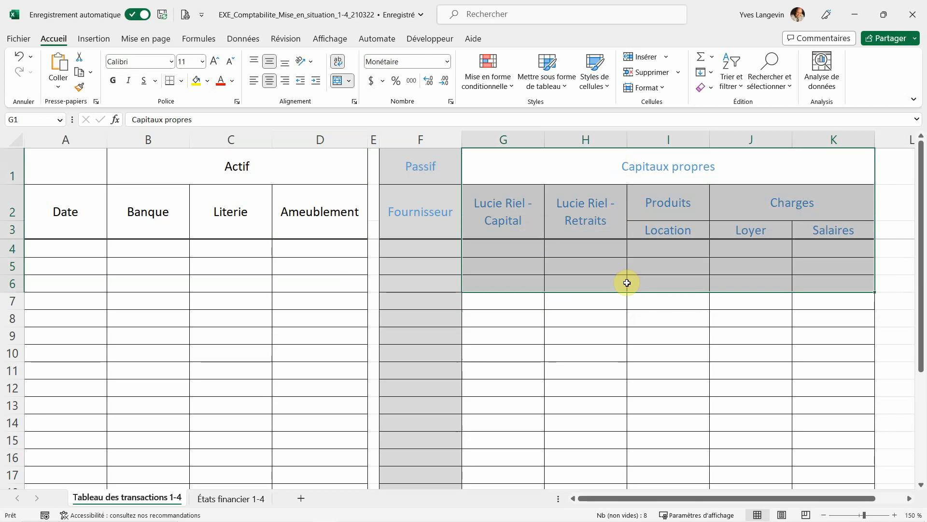
left_click(651, 207)
left_click_drag(650, 206, 656, 265)
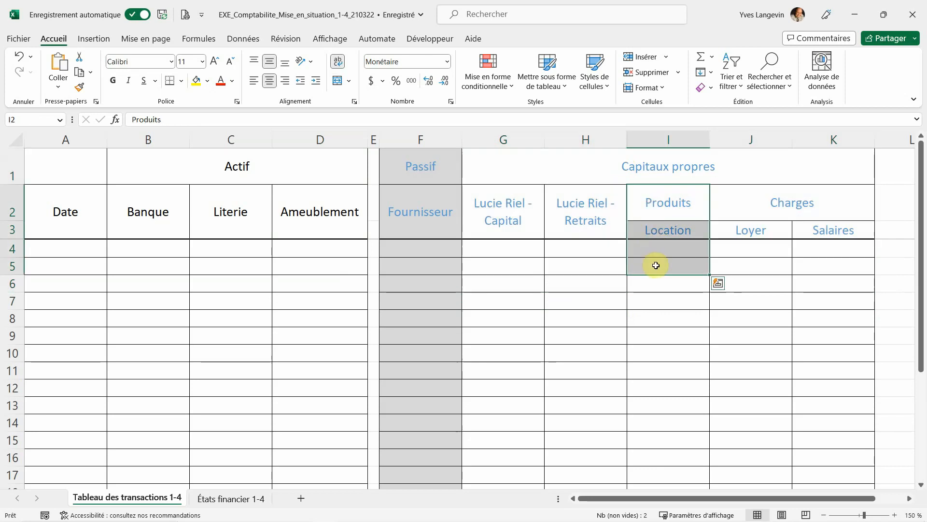
left_click_drag(656, 205, 666, 266)
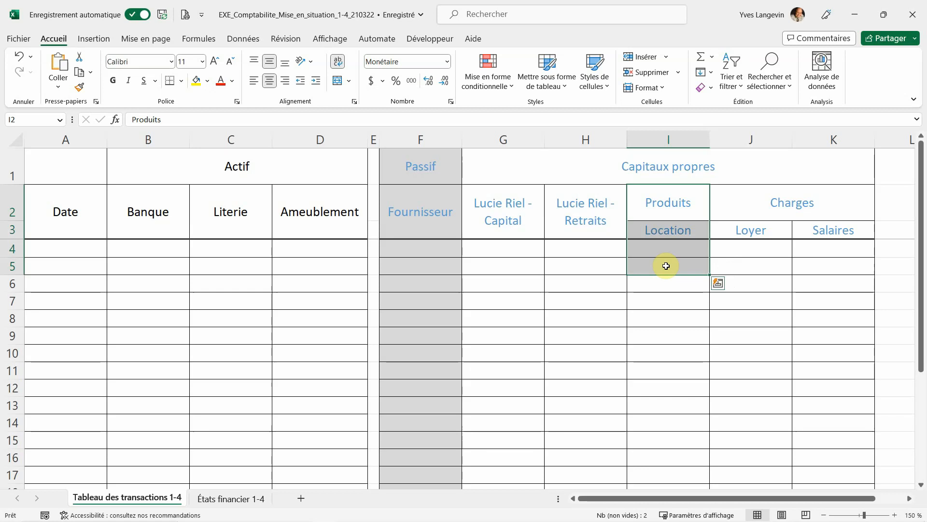
left_click_drag(774, 219, 758, 261)
left_click_drag(807, 232, 807, 269)
left_click_drag(748, 238, 747, 260)
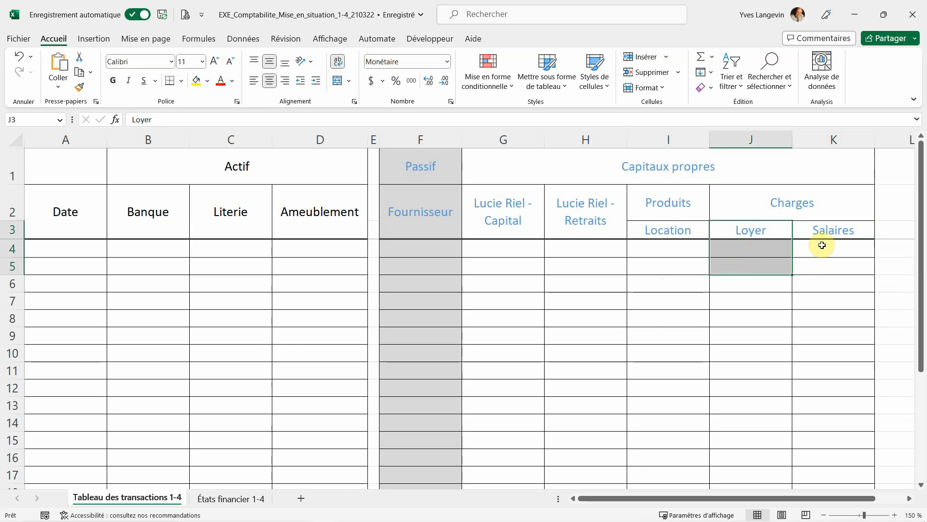
left_click_drag(816, 230, 814, 265)
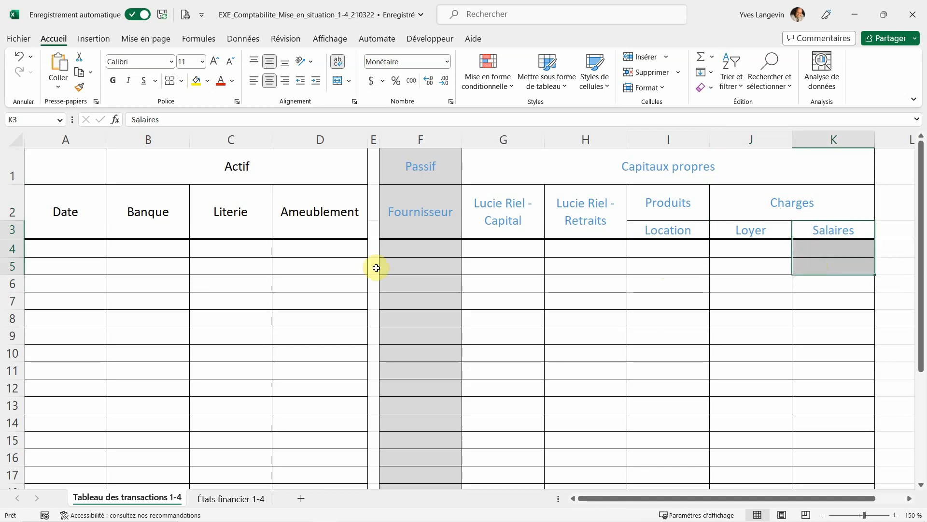
Consult Pièce justificative nº 1 in the browser manual and enter its date in Excel cell A4 as 2006-05-01.
left_click(55, 245)
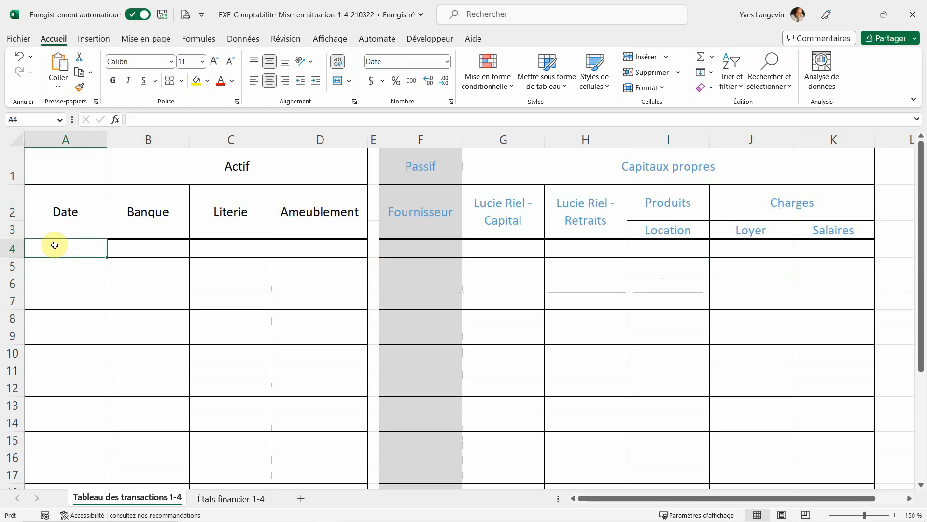
key("alt+Tab")
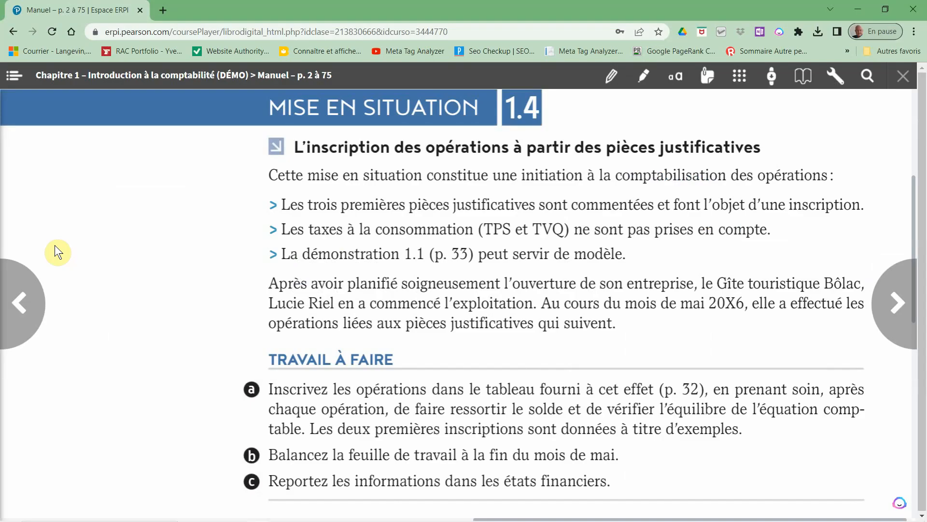
scroll(249, 297, "down", 7)
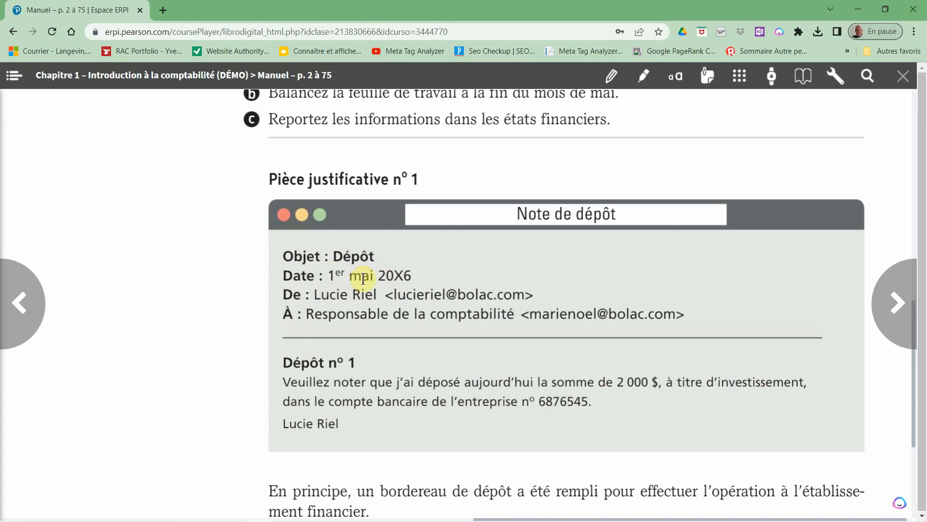
key("alt+Tab")
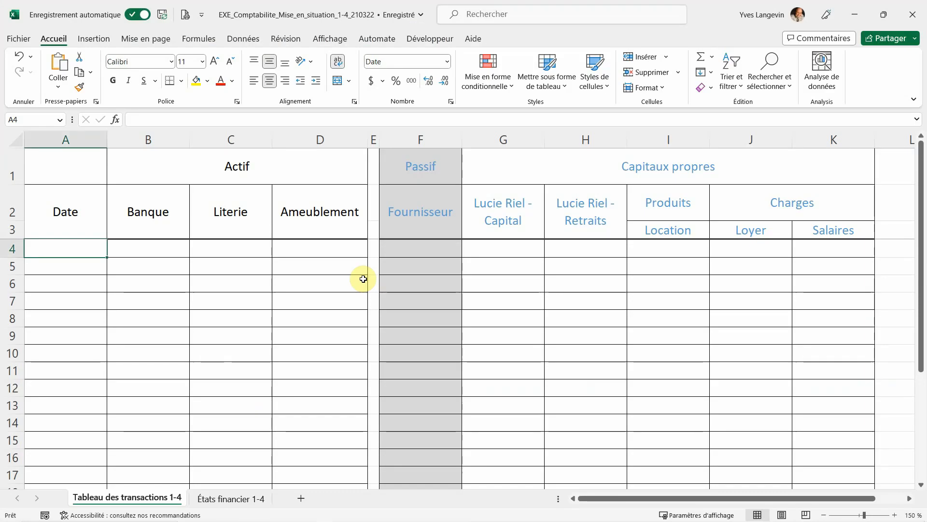
type("2006-")
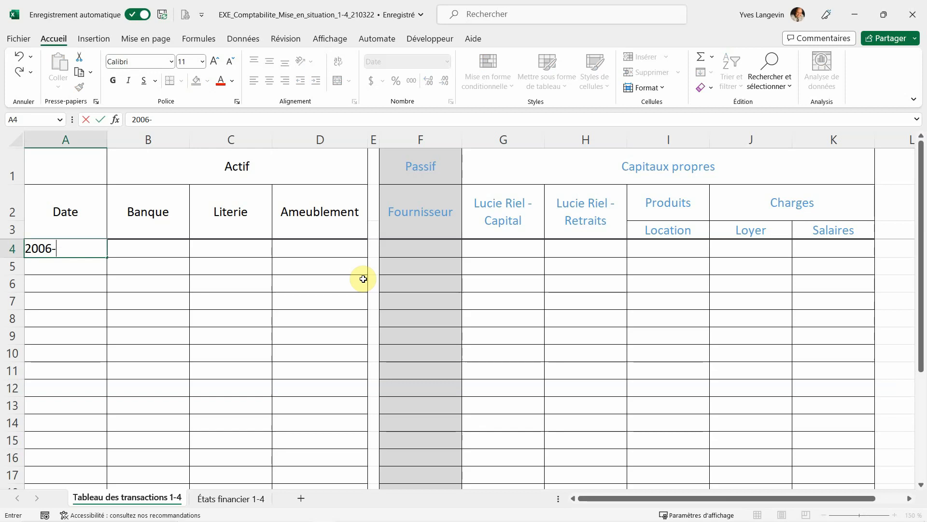
type("05-01")
key("Return")
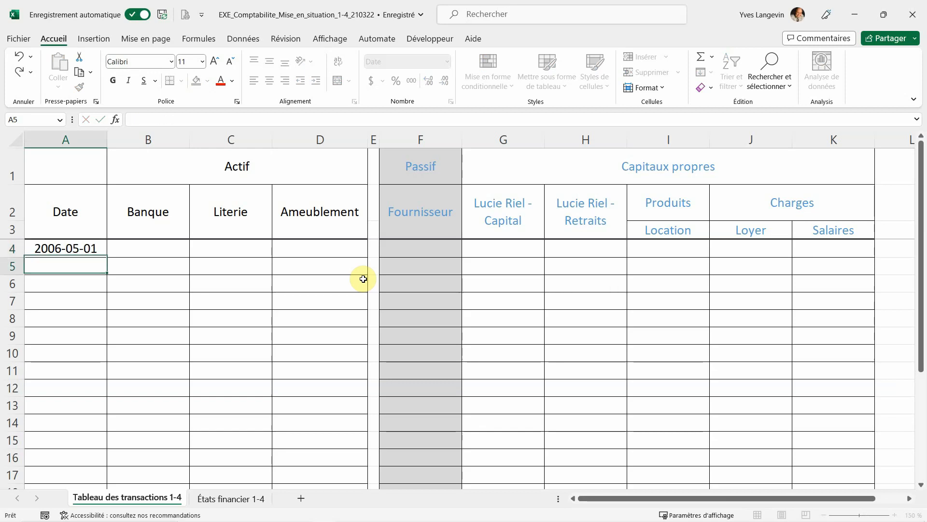
Enter the deposit of 2000 in the Banque column for the 2006-05-01 transaction, cell B4.
key("Up")
key("Right")
type("2000")
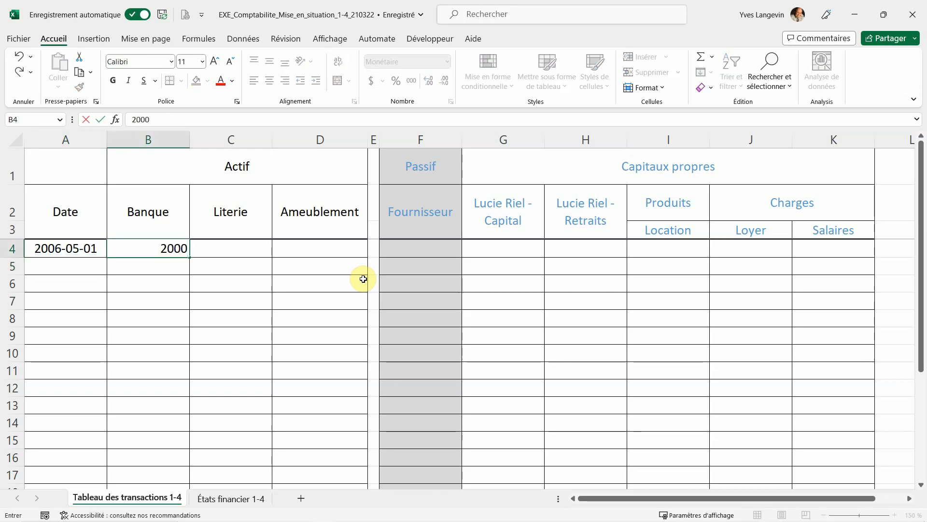
key("Return")
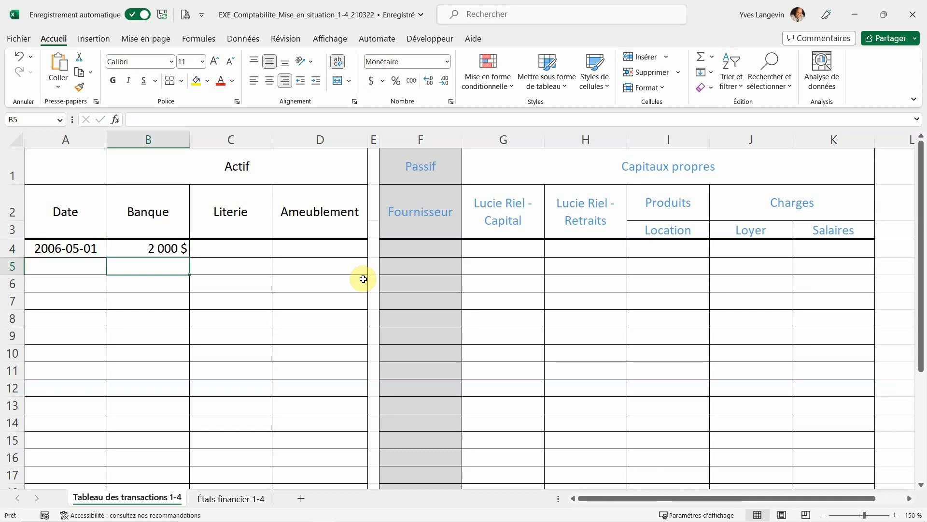
Record the matching 2 000 investment in the owner's Capital column on the same row, cell G4.
key("Up")
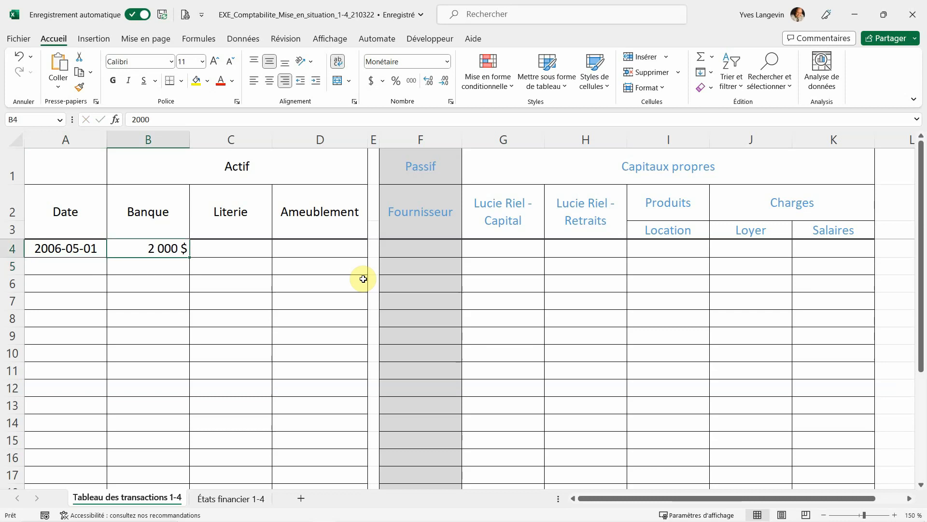
key("Right")
key("Right")
key("Right")
key("Right")
key("Right")
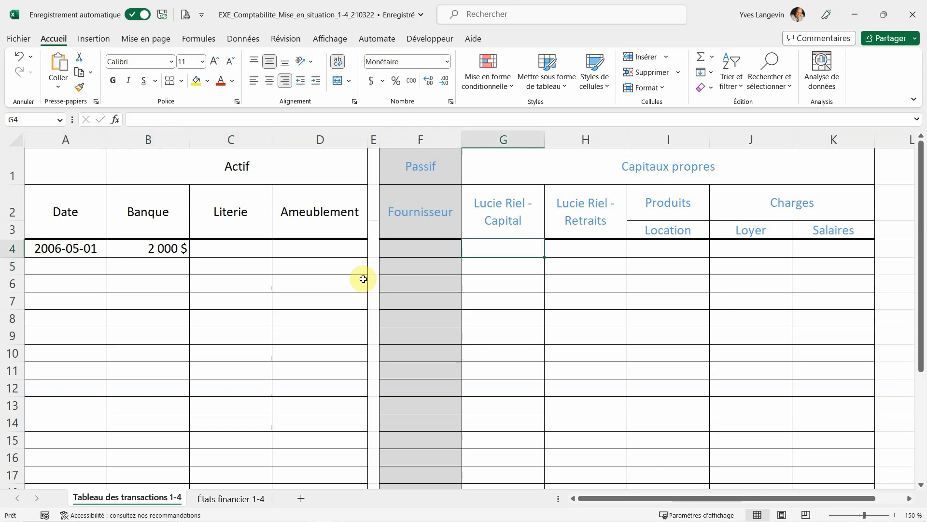
type("2 000")
key("Return")
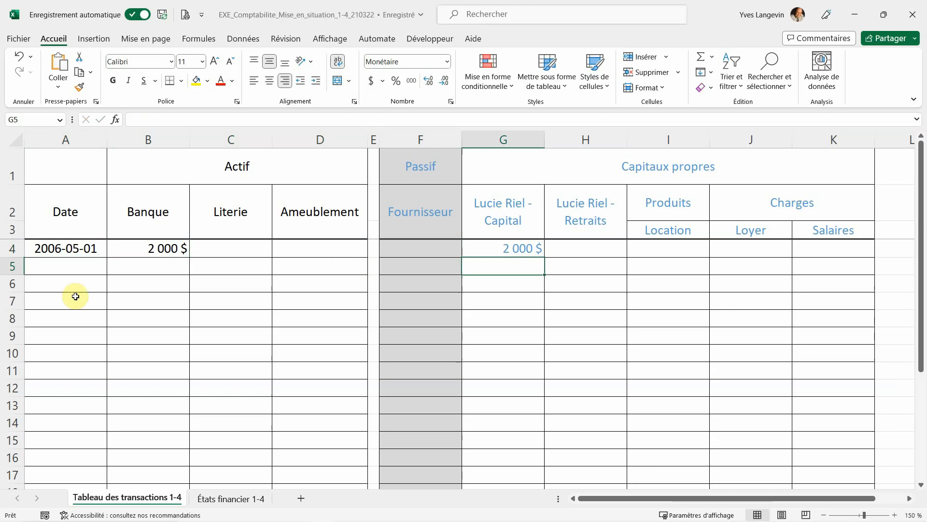
Label the next row "Solde" in A5 and set its Banque balance in B5 with the formula =B4.
left_click(15, 247)
left_click(40, 266)
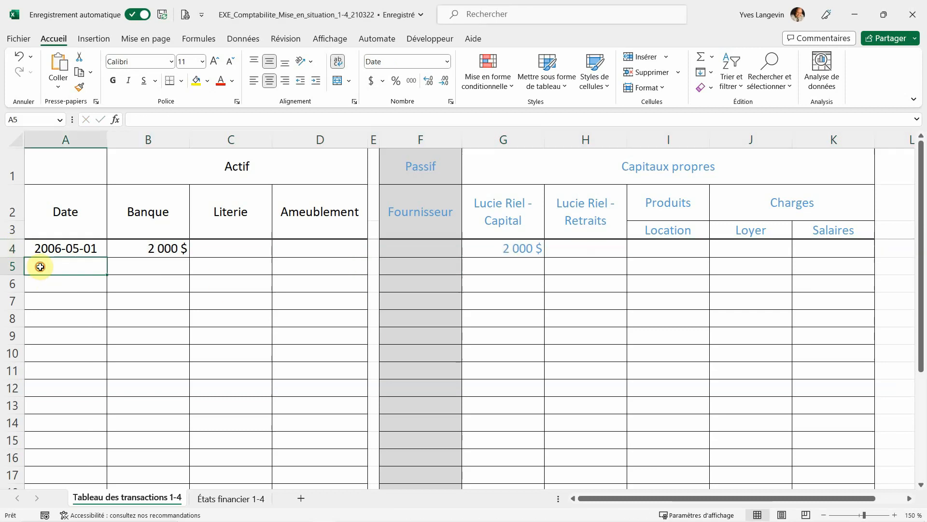
type("Solde")
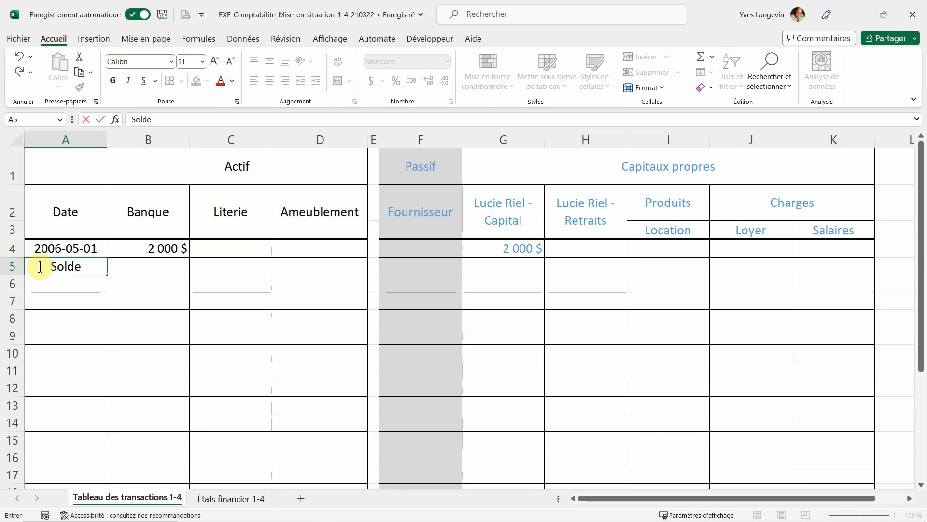
key("Return")
key("Up")
key("Right")
type("=")
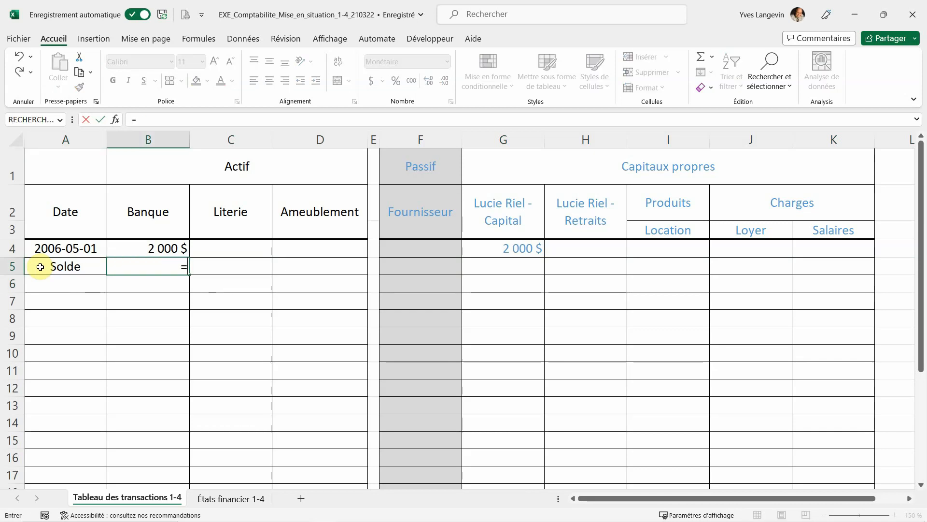
key("Up")
key("Return")
key("Up")
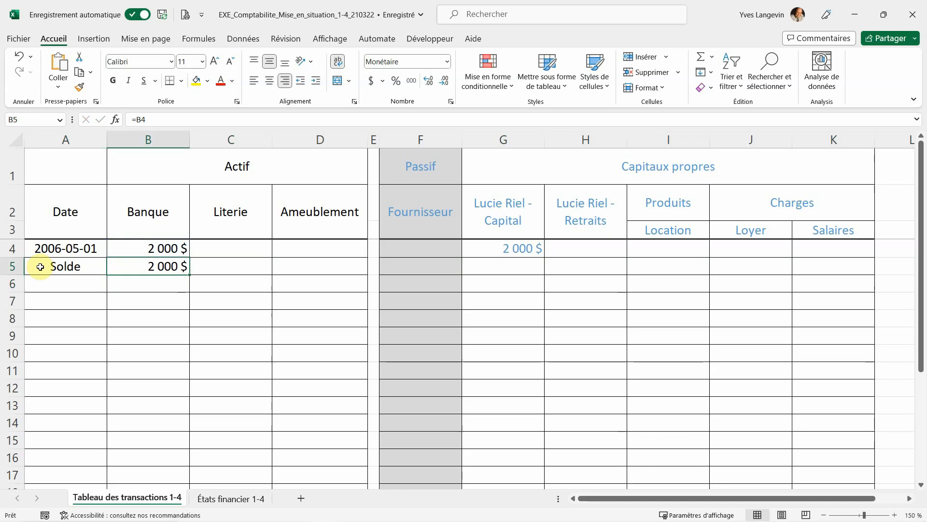
Set the owner's Capital balance on the Solde row, cell G5, with the formula =G4.
key("Right")
key("Right")
key("Right")
key("Right")
key("Right")
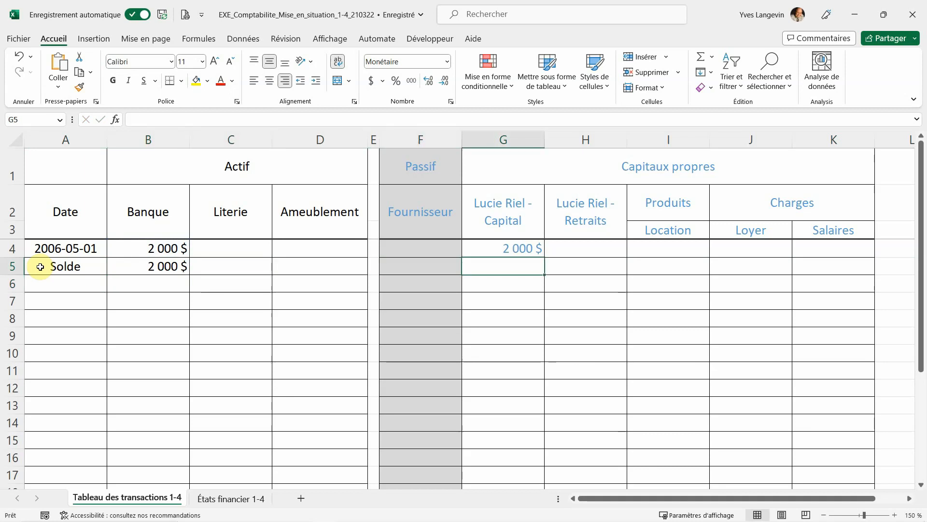
type("=")
key("Up")
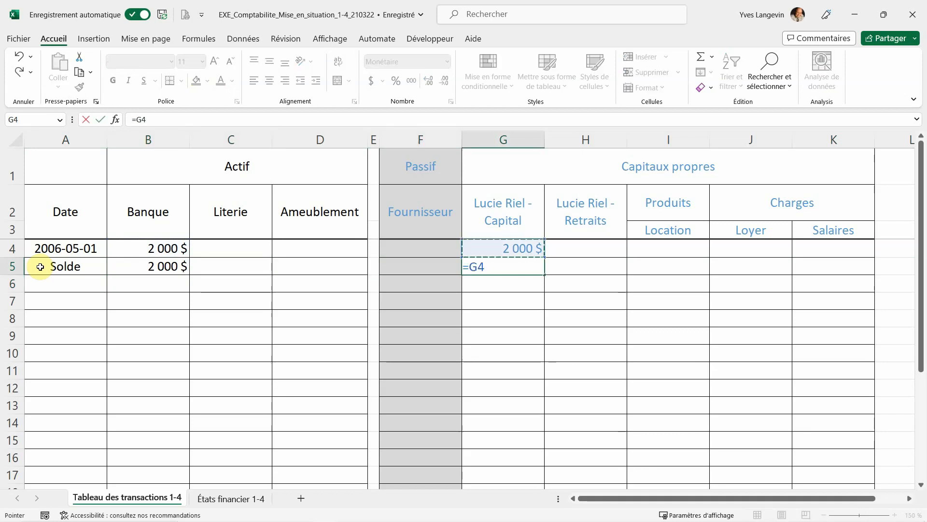
key("Return")
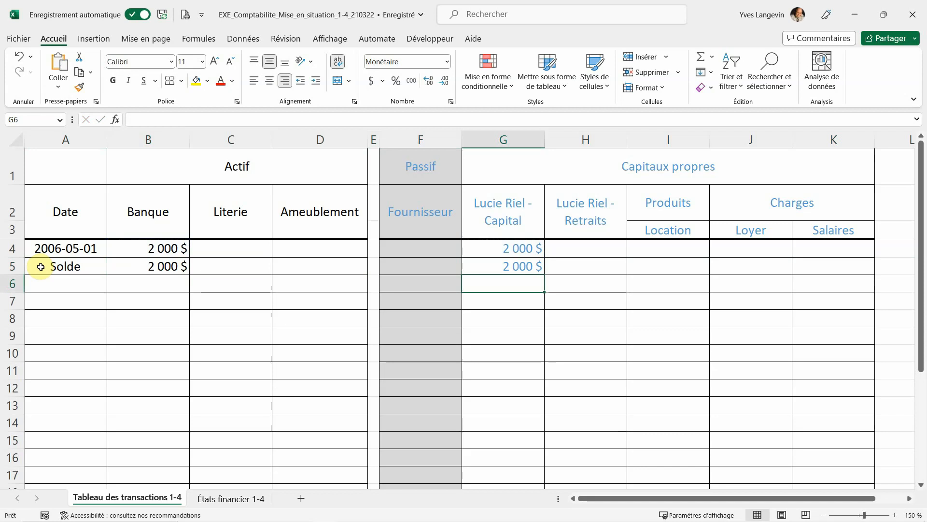
left_click(132, 268)
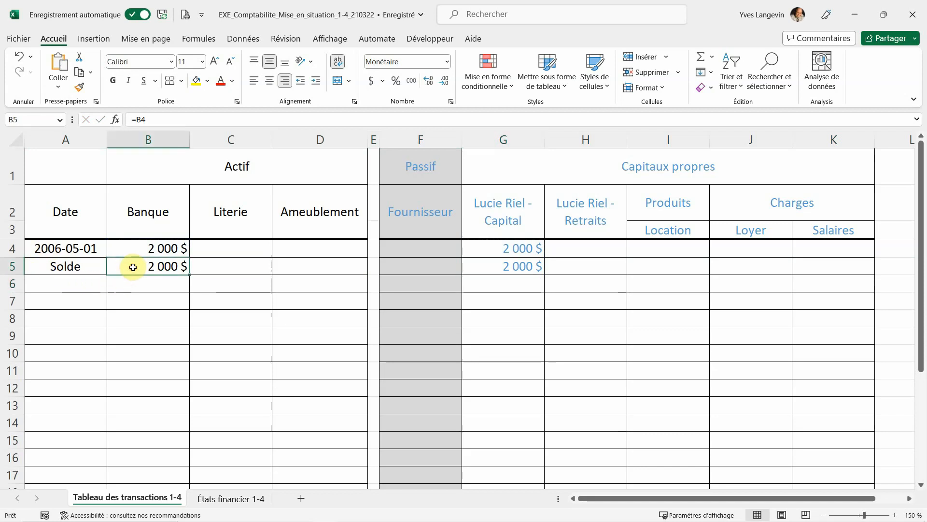
Add a thick top border to the two balance cells on the first Solde row, B5 and G5.
left_click(471, 263, "ctrl")
right_click(470, 264)
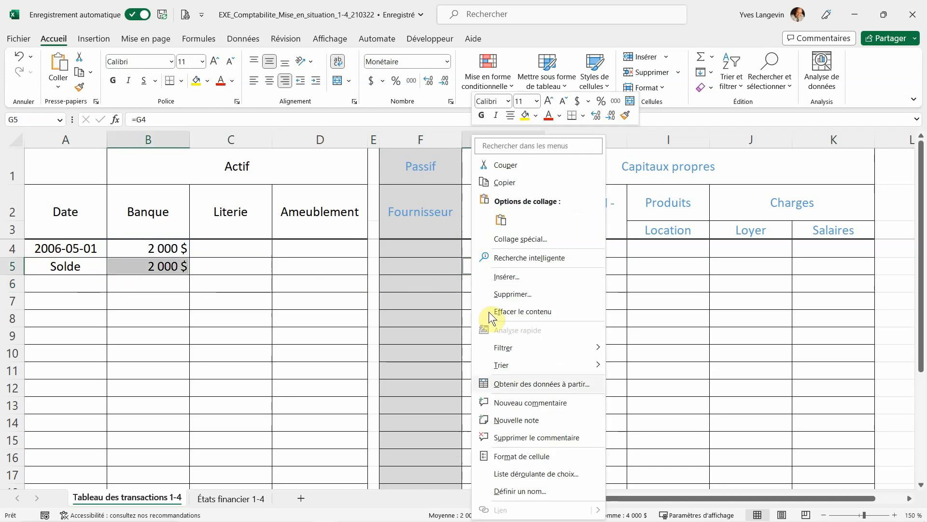
left_click(534, 454)
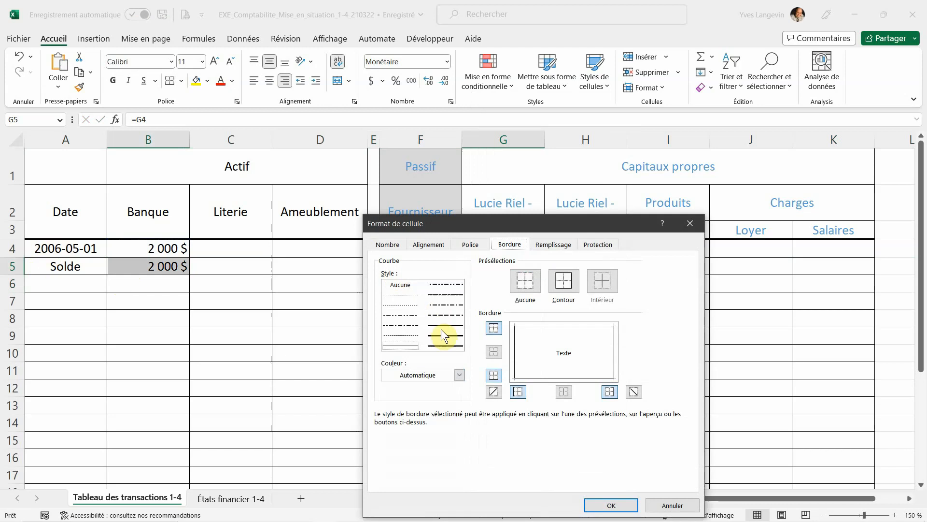
left_click(442, 334)
left_click(494, 328)
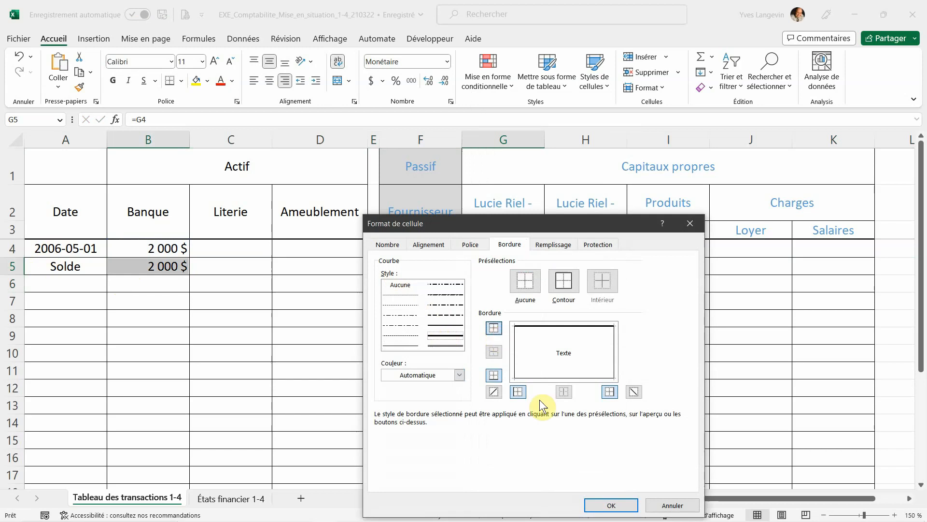
left_click(604, 504)
left_click(587, 457)
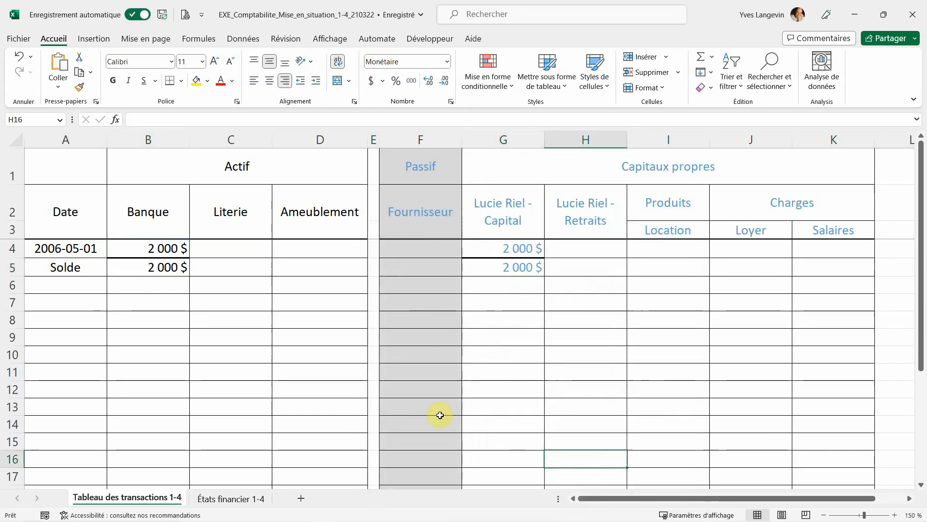
Consult Pièce justificative nº 2 in the browser manual and, back in Excel, enter the date 2006-05-02 in A6 and "Solde" in A7.
left_click(54, 280)
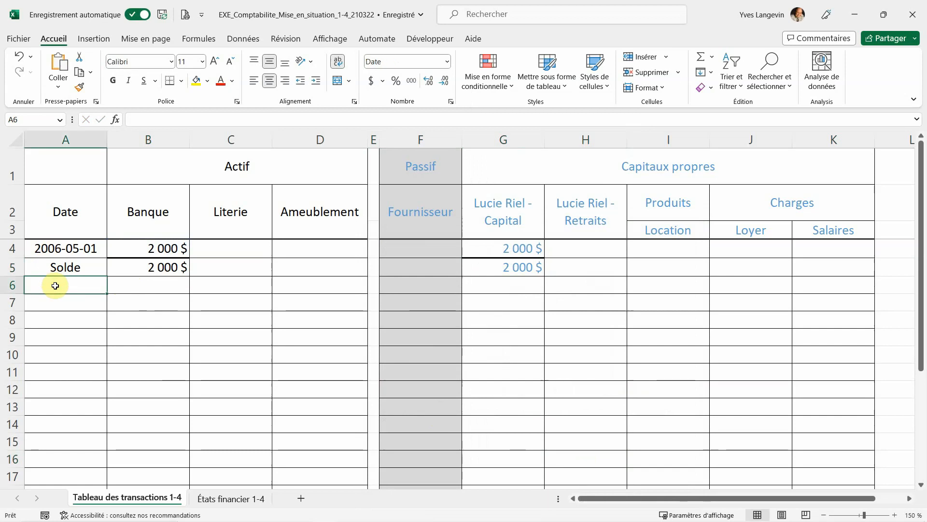
key("alt+Tab")
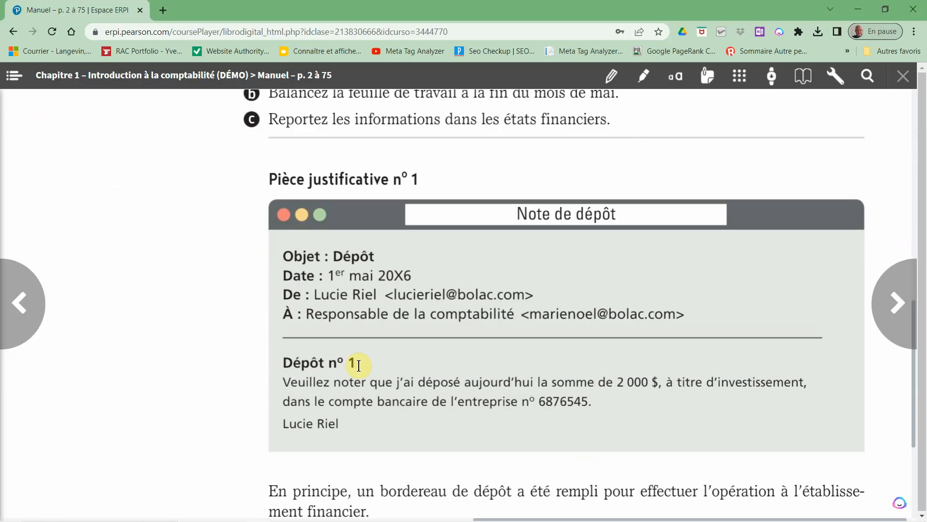
scroll(604, 377, "down", 4)
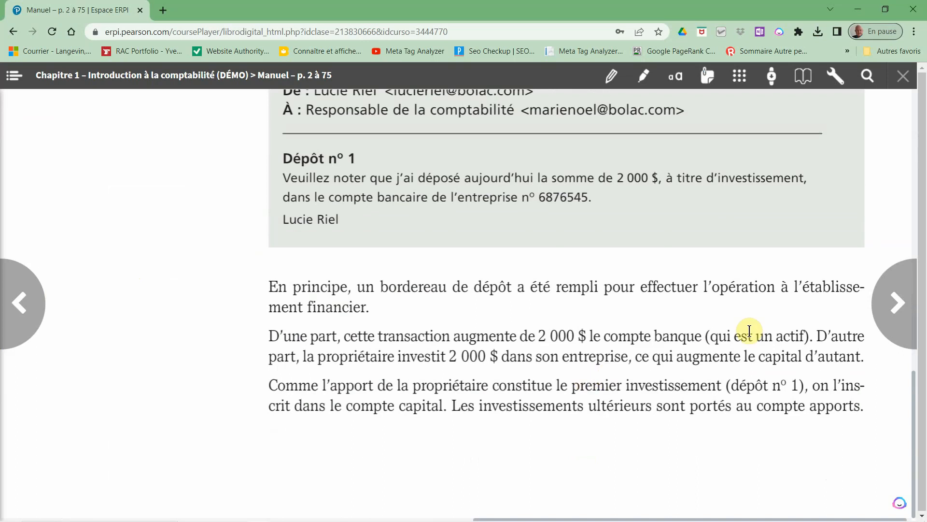
left_click(896, 307)
scroll(412, 332, "down", 10)
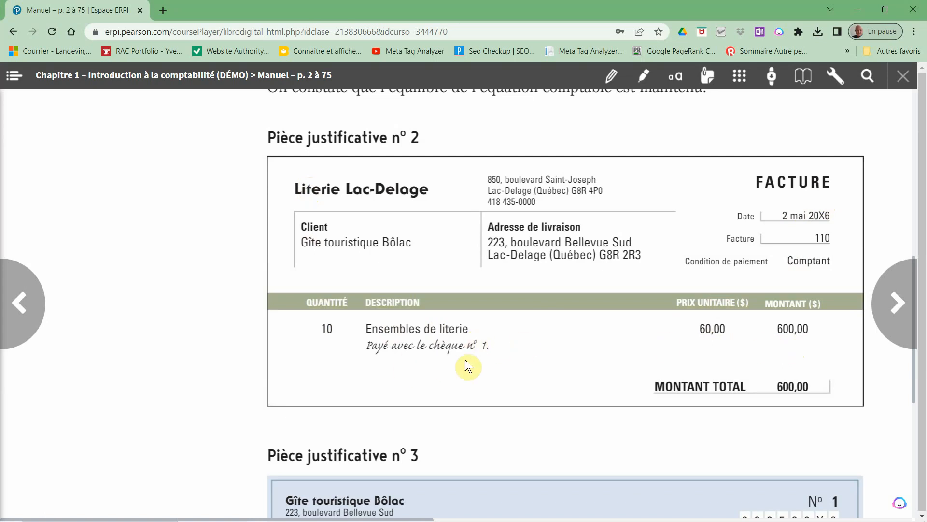
key("alt+Tab")
type("20")
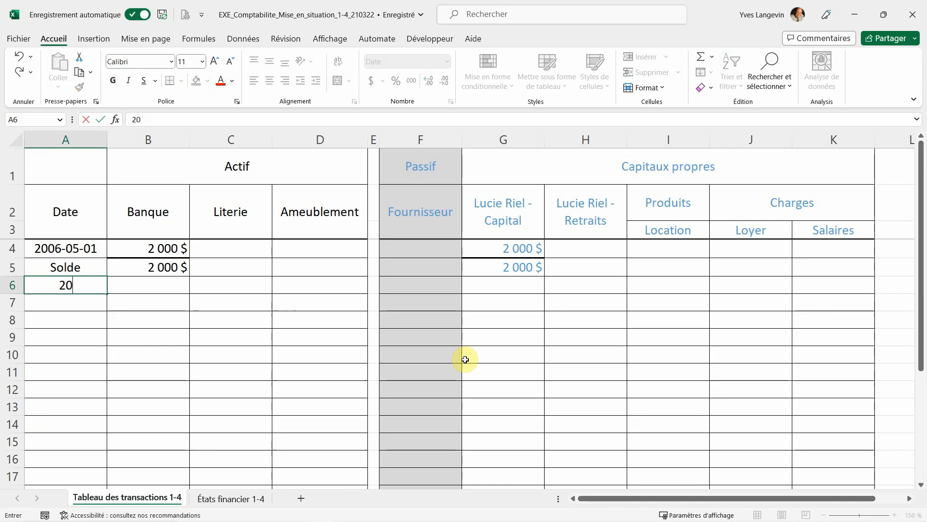
type("06-05-02")
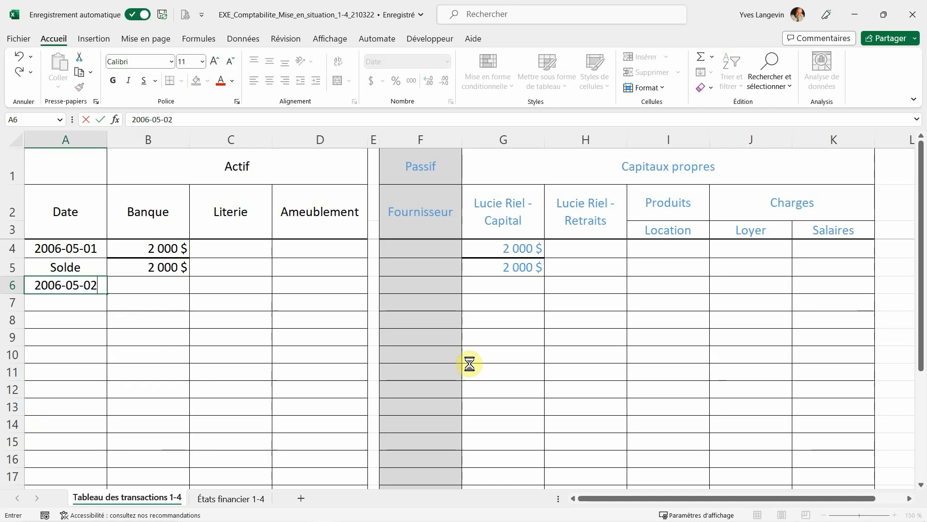
key("Return")
type("Solde")
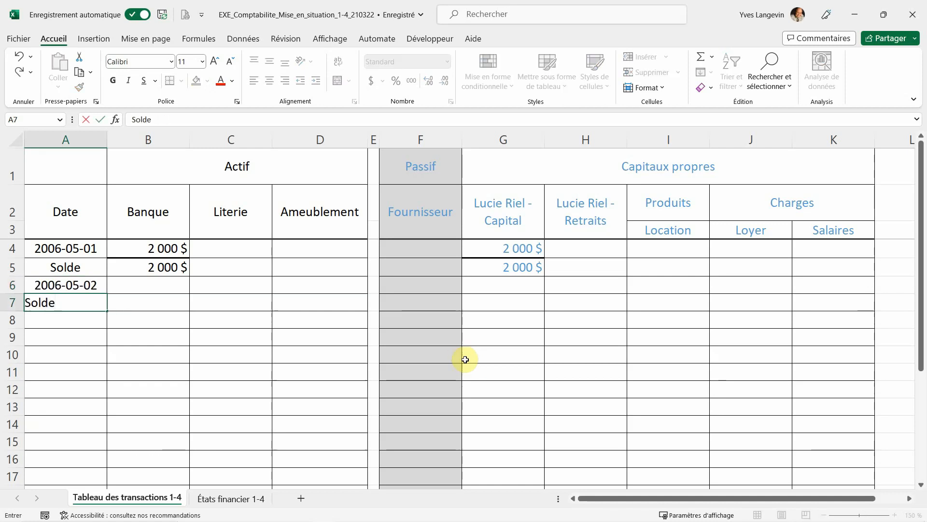
key("Return")
Enter the payment of -600 in the Banque column for the 2006-05-02 transaction, cell B6.
key("Up")
key("Right")
key("Up")
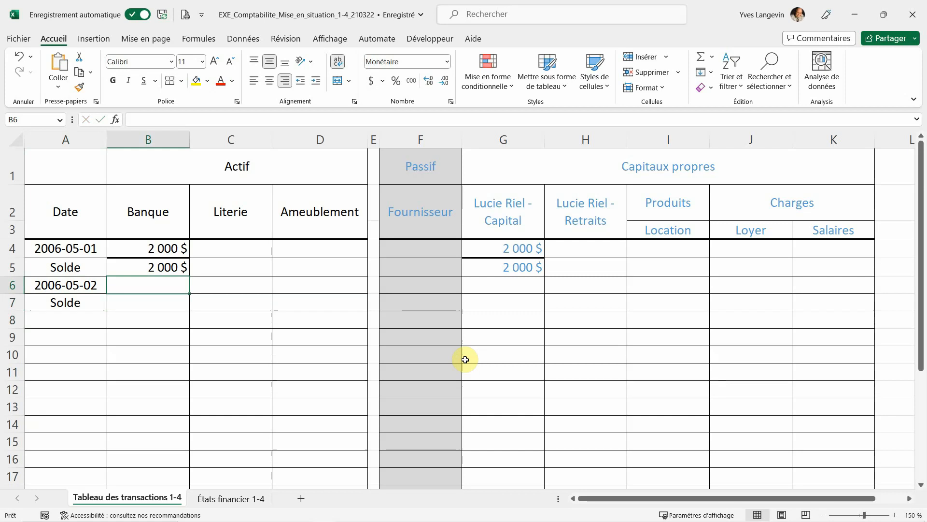
type("-600")
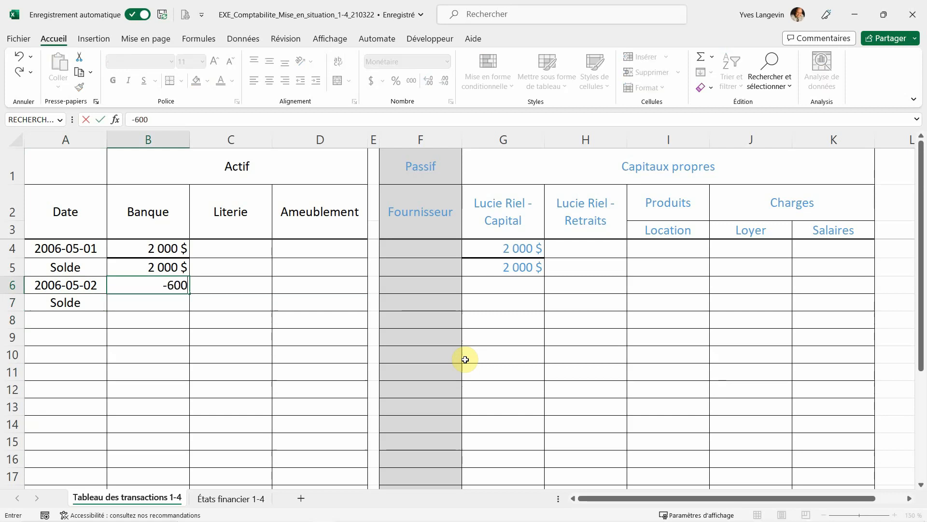
key("Return")
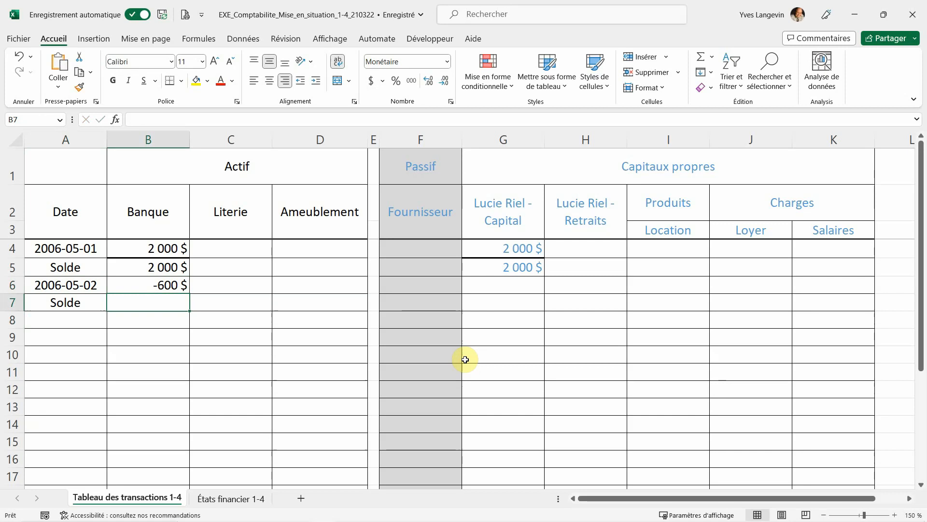
Calculate the new Banque balance in B7 with the formula =B5+B6.
type("=")
key("Up")
key("Up")
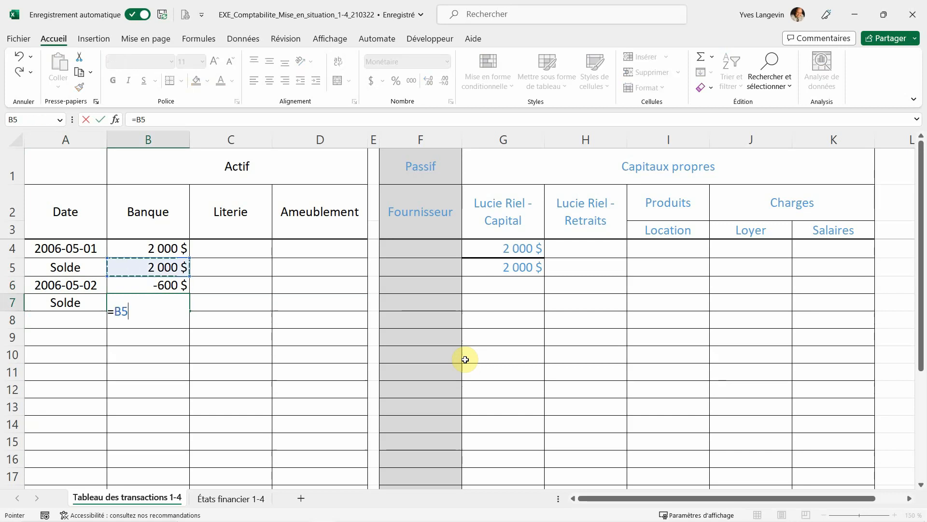
type("+")
key("Up")
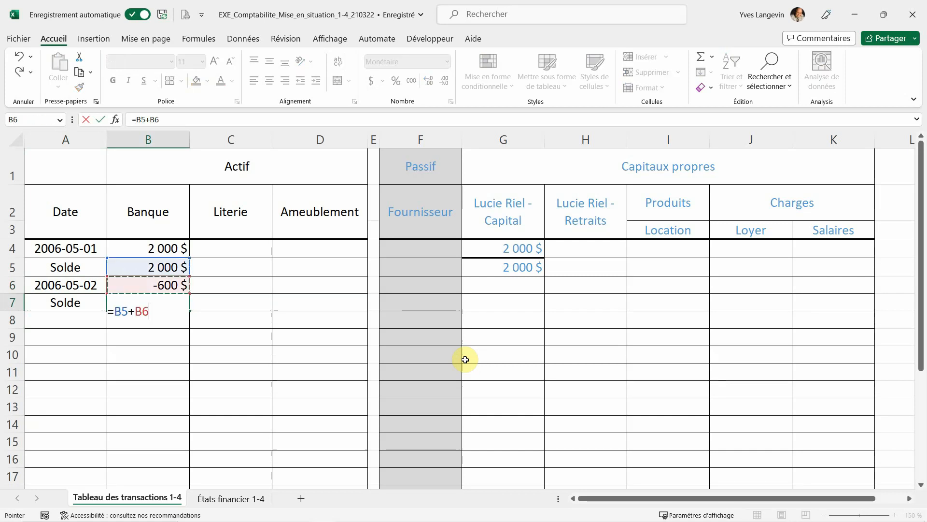
key("ctrl+Return")
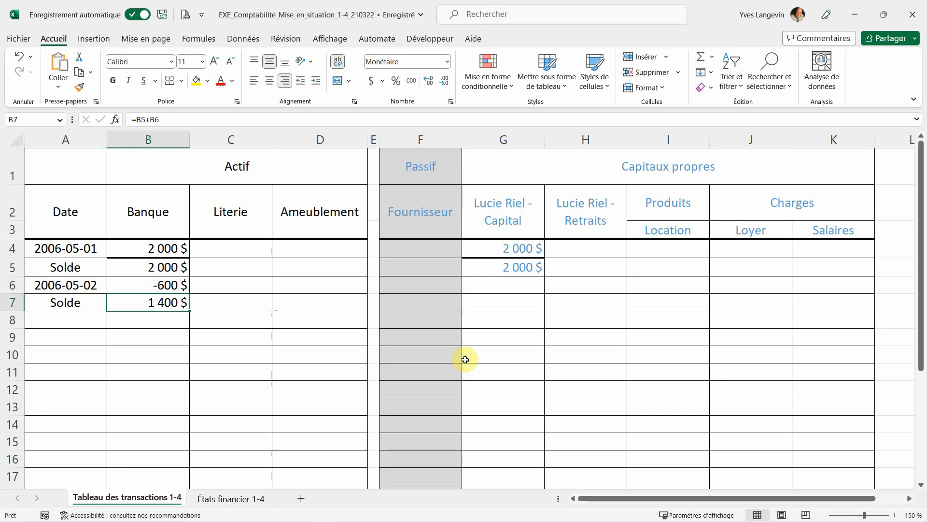
Record the 600 purchase in the Literie column, cell C6, and set its balance in C7 with the formula =C6.
key("Up")
key("Right")
type("600")
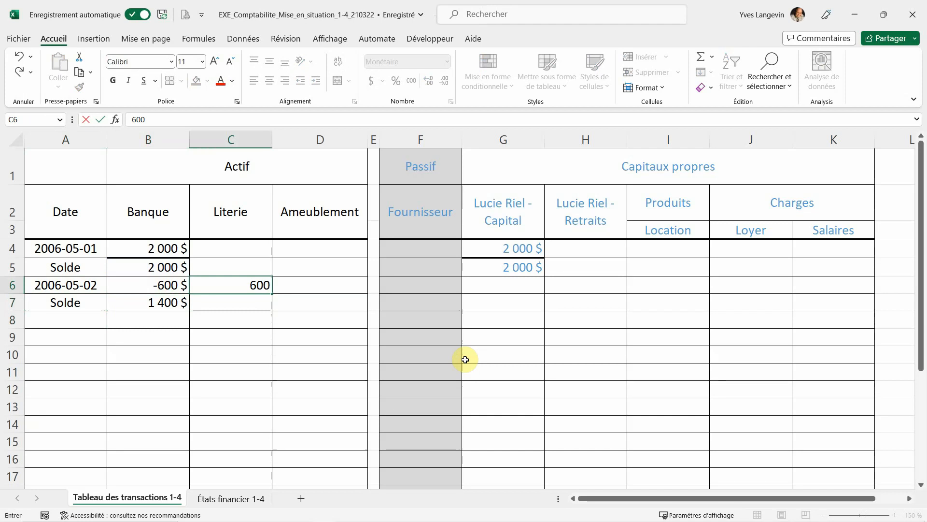
key("Return")
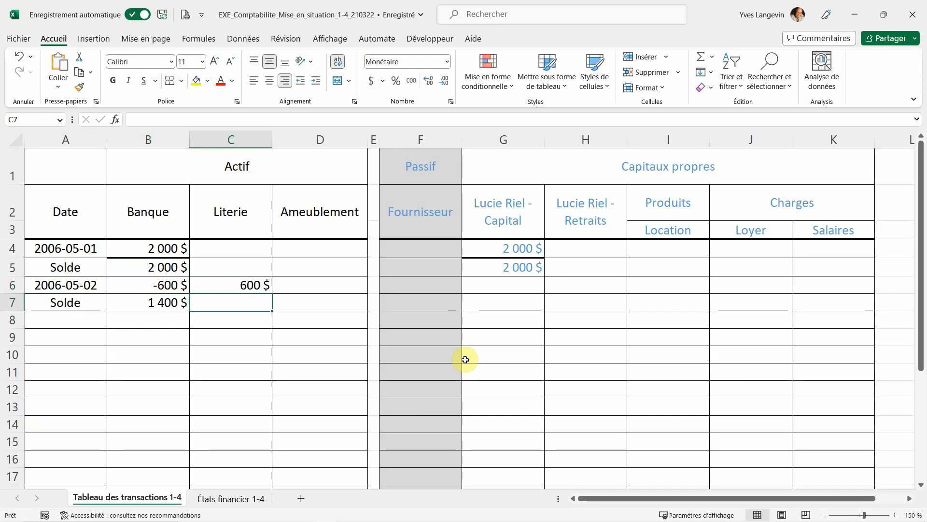
type("=")
key("Up")
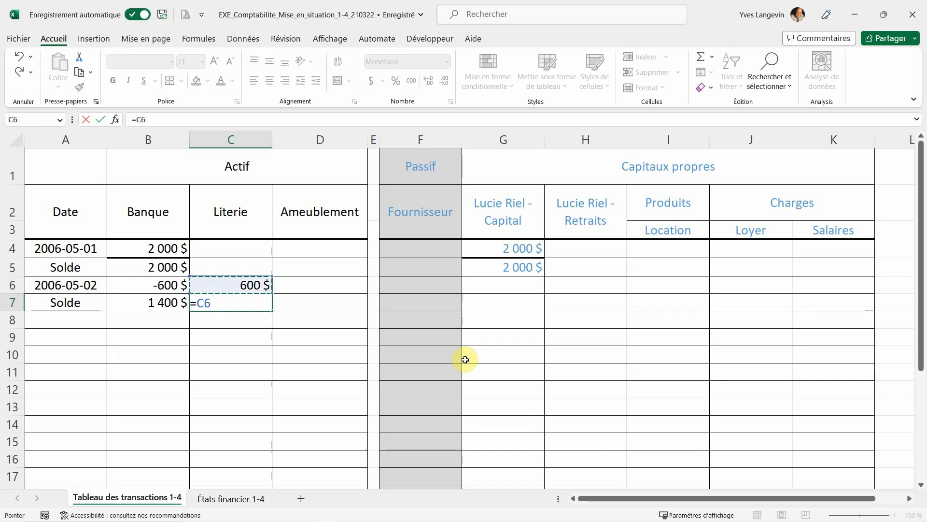
key("Return")
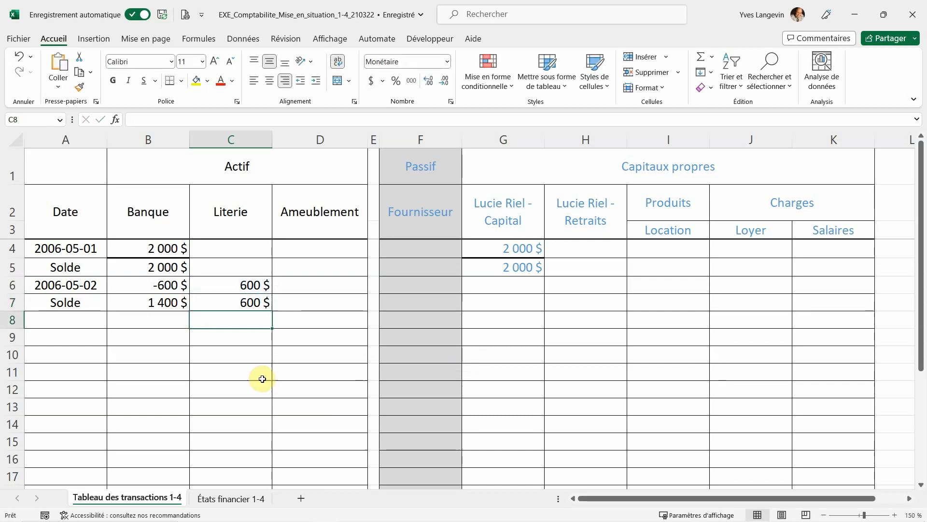
Add a thick top border to the Banque and Literie balance cells on the second Solde row, B7:C7.
left_click_drag(182, 306, 202, 305)
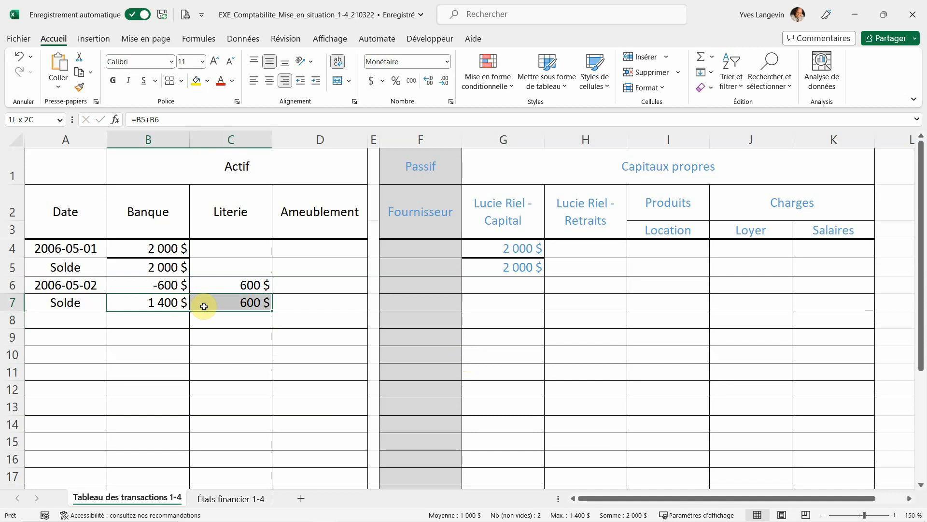
right_click(204, 306)
left_click(248, 436)
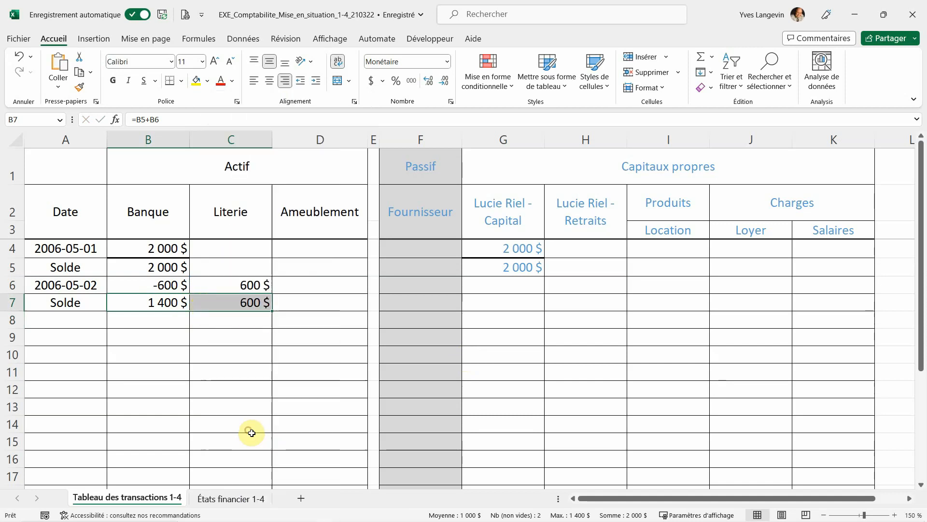
left_click(161, 335)
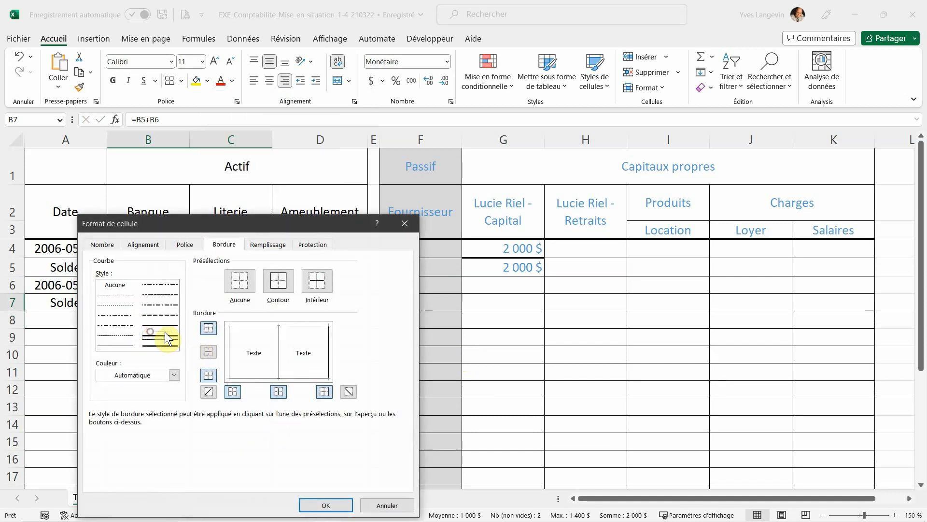
left_click(213, 331)
left_click(322, 503)
left_click(288, 414)
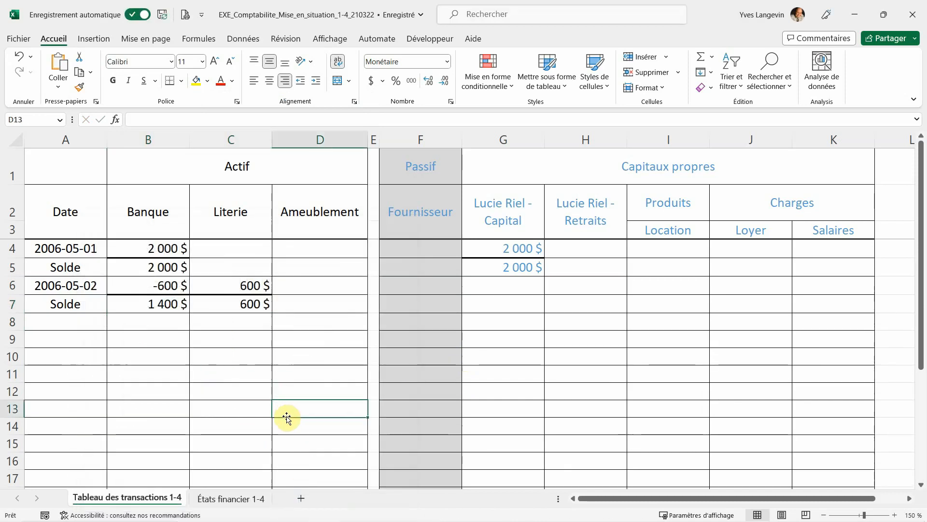
Check the total of the asset balances in Calculator by adding 1400 + 600, and close it.
key("alt+Tab")
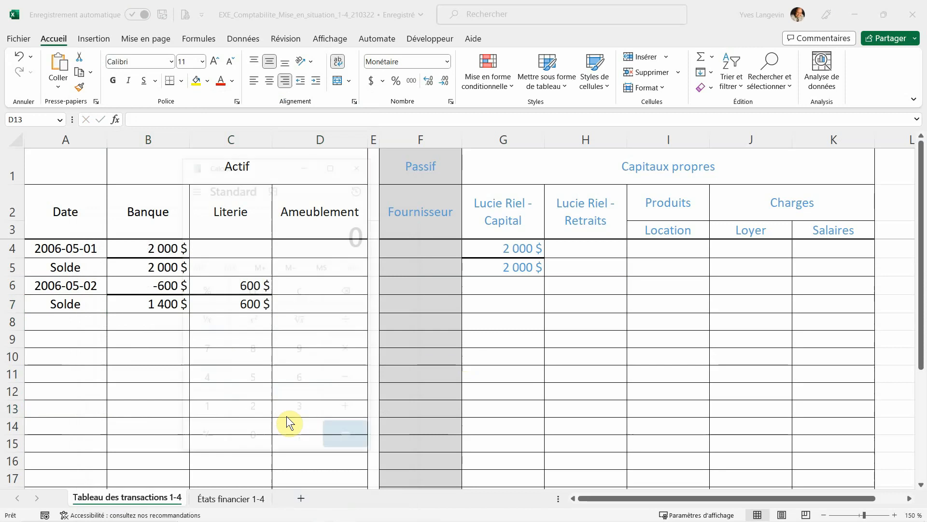
left_click_drag(278, 166, 480, 160)
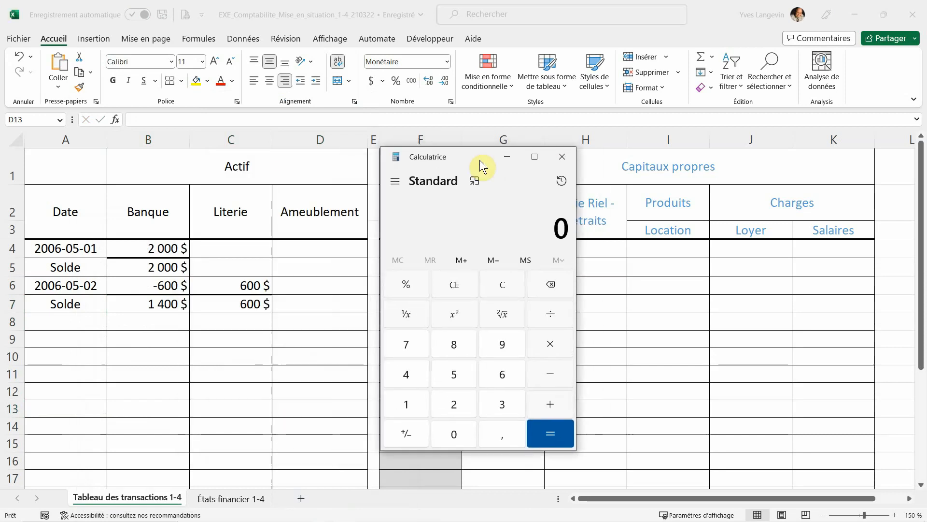
type("1400 ")
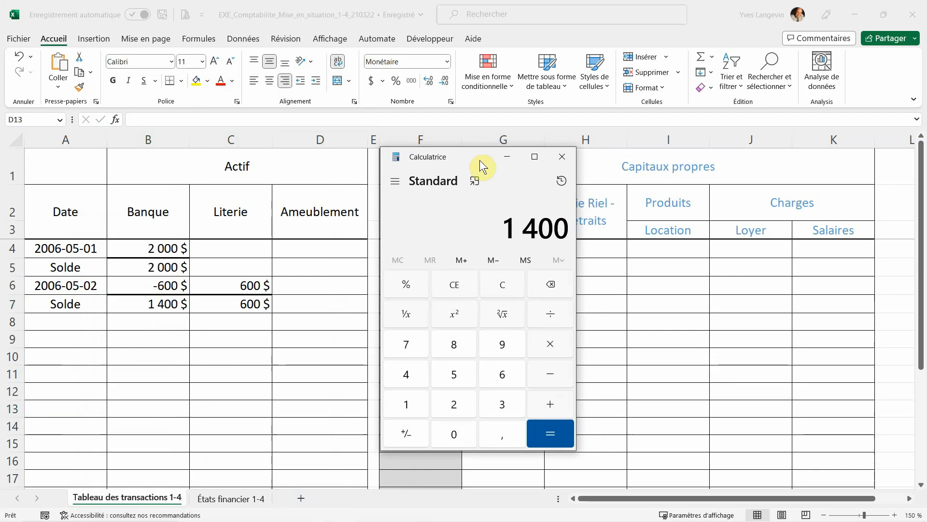
type("+ 600")
key("Return")
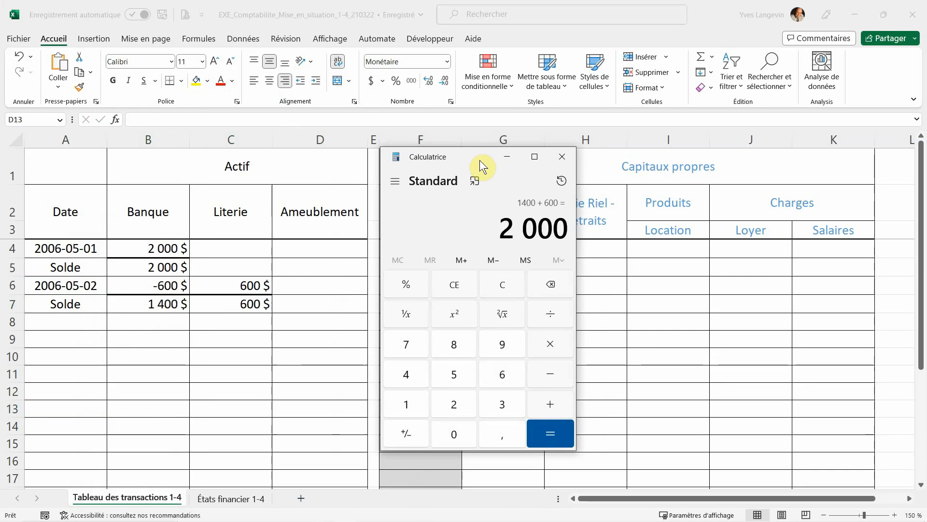
left_click_drag(480, 160, 269, 160)
left_click(269, 161)
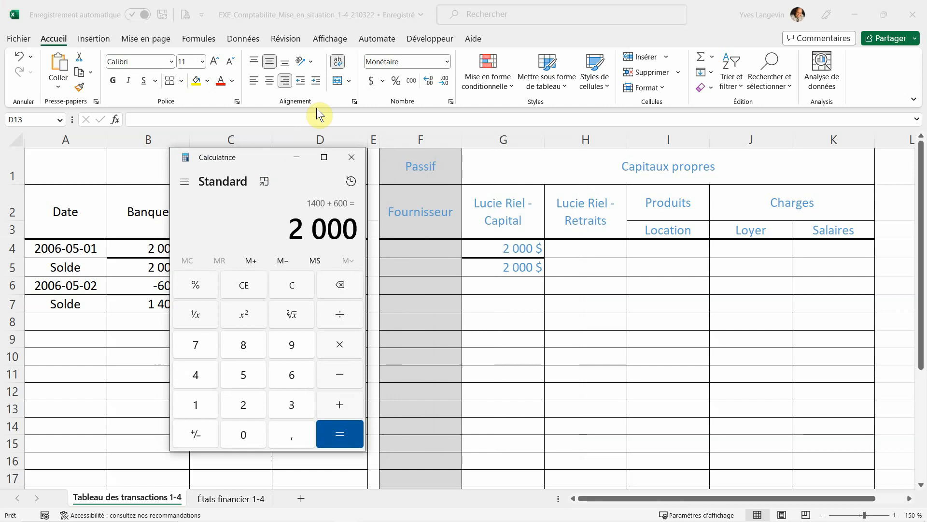
left_click(550, 34)
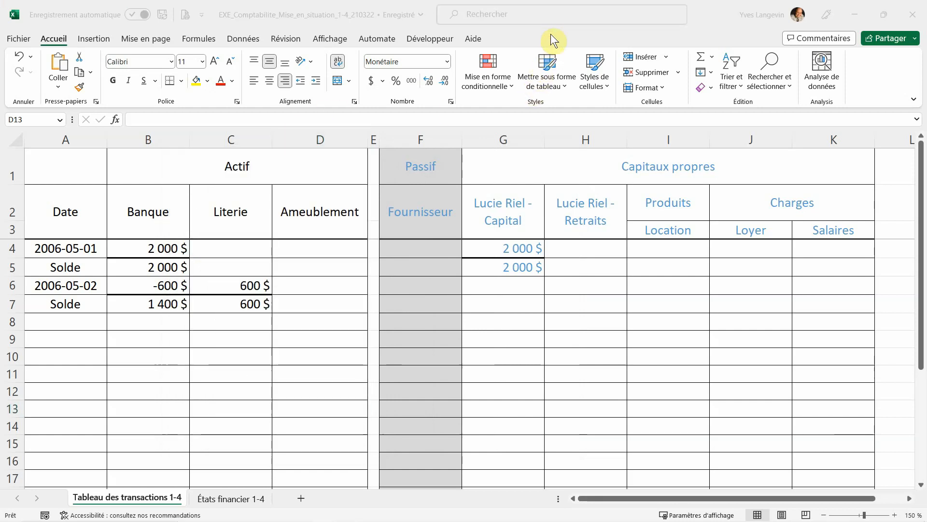
Switch to the browser manual and compare the cheque in Pièce justificative nº 3 with the invoice in Pièce justificative nº 2.
key("alt+Tab")
key("alt+Tab")
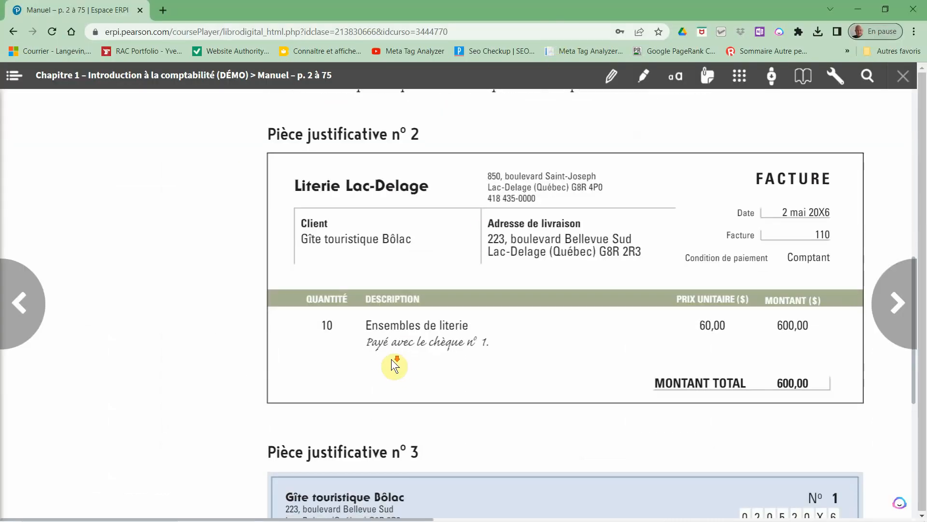
scroll(391, 358, "down", 5)
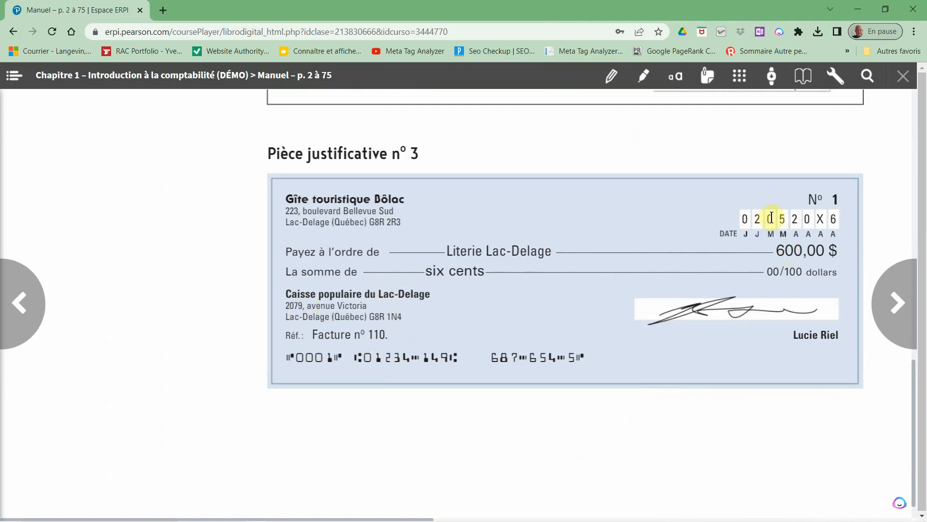
scroll(498, 253, "up", 3)
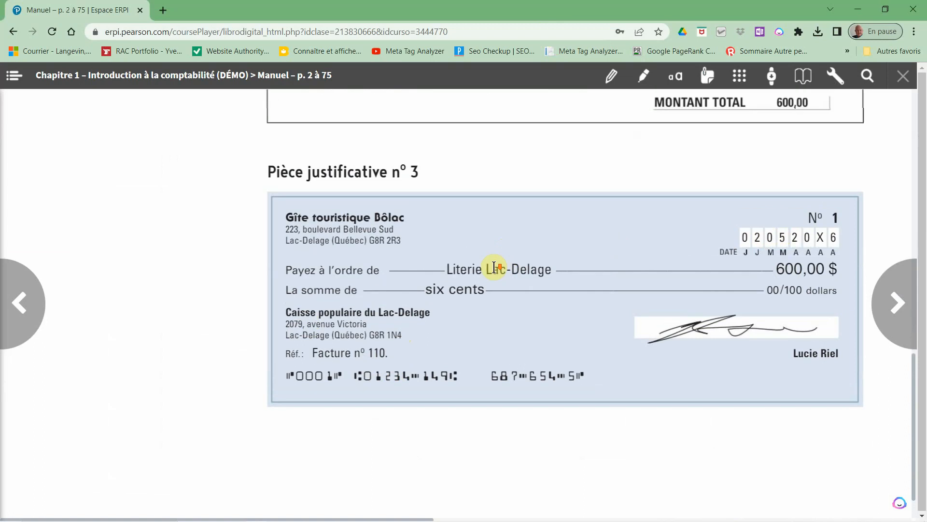
scroll(493, 277, "up", 4)
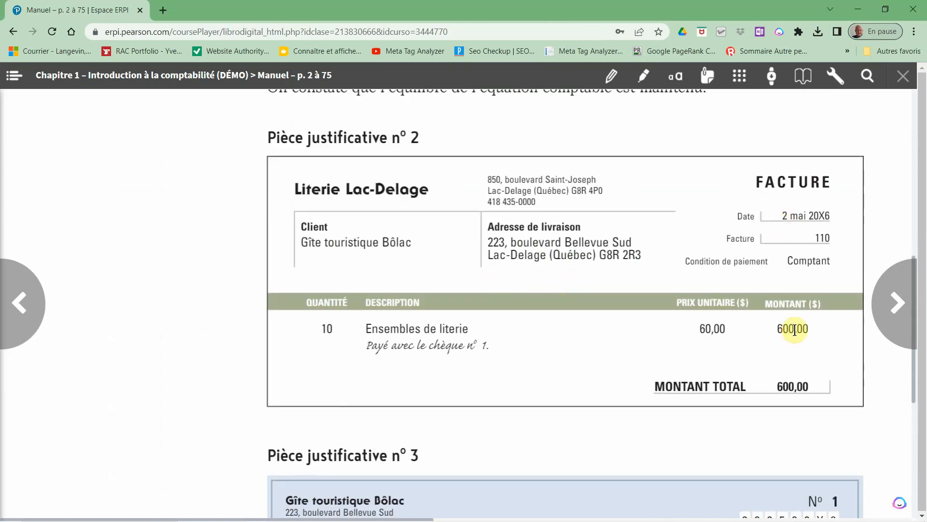
Examine the cheque in Pièce justificative nº 3 and the rent cheque in Pièce justificative nº 4 on the facing page of the manual.
scroll(536, 344, "down", 4)
scroll(515, 344, "down", 1)
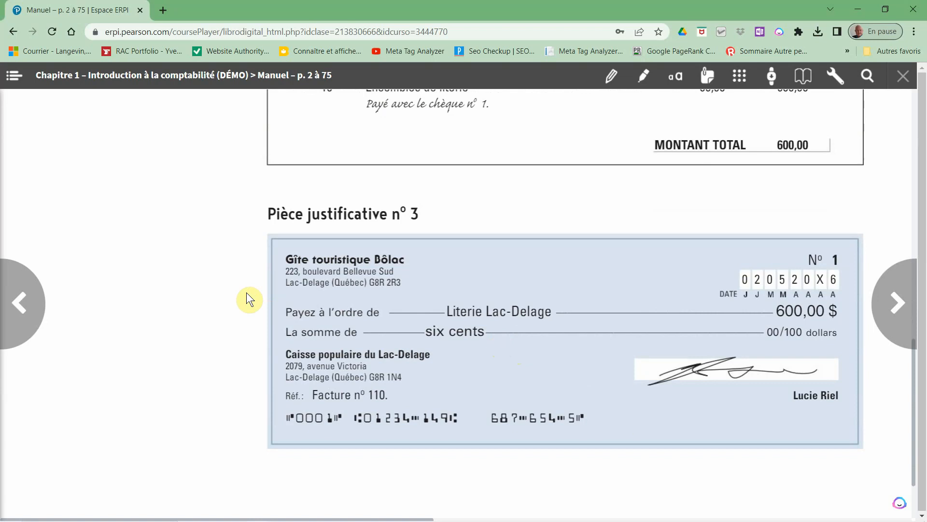
double_click(301, 293)
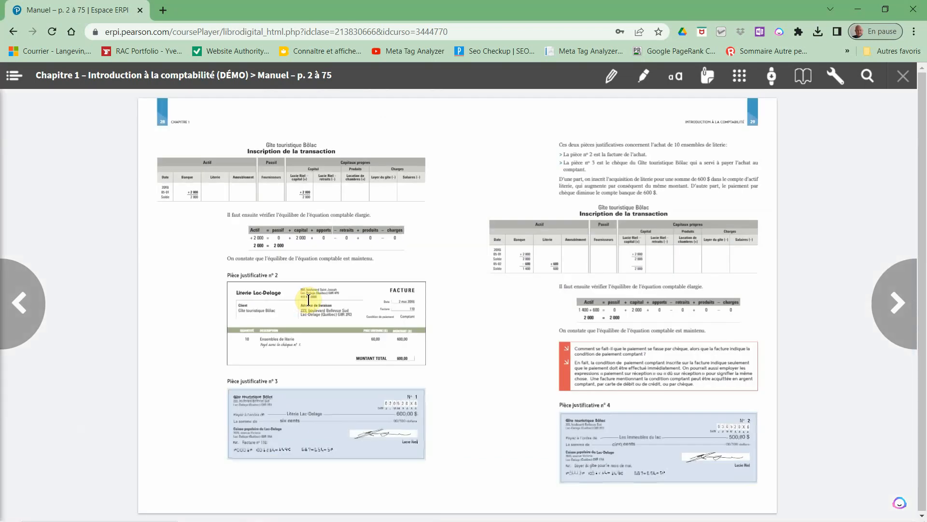
double_click(652, 444)
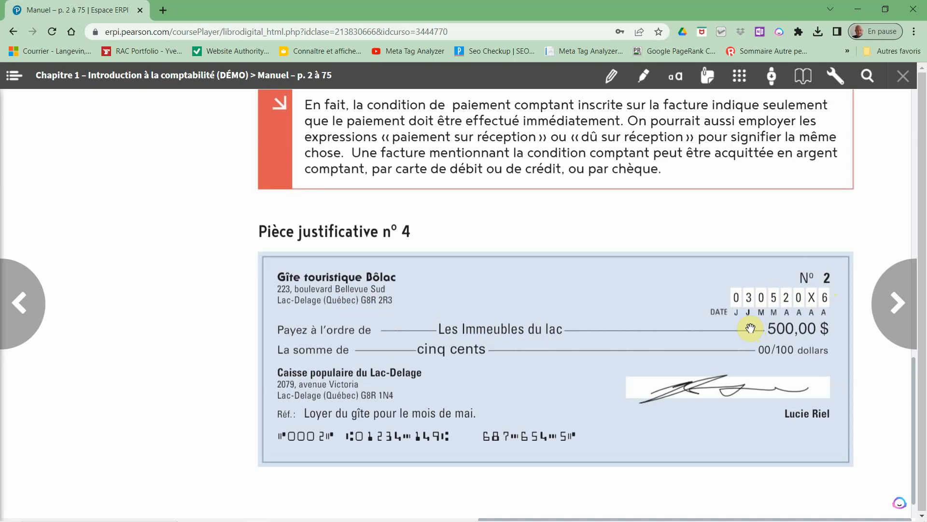
key("alt+Tab")
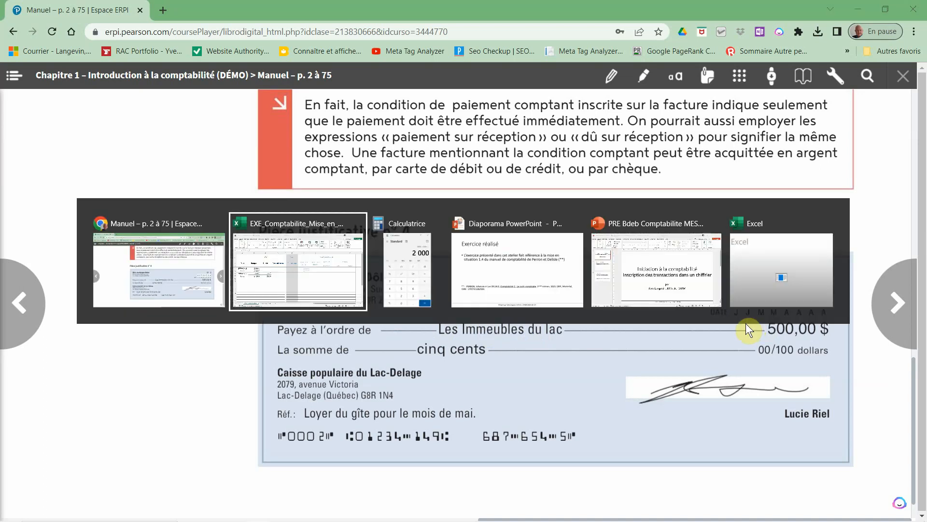
key("alt+Tab")
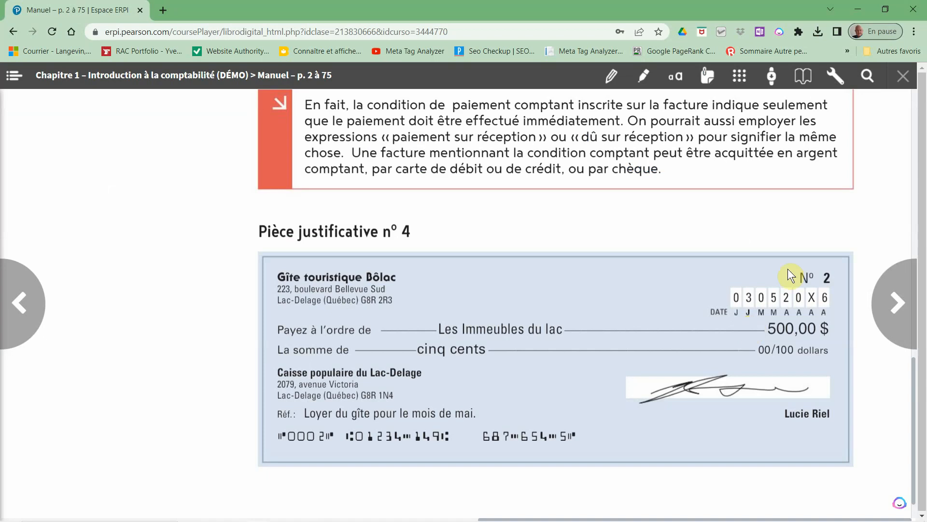
Switch to the Excel workbook, then enter the date 2006-05-03 in cell A8 and the label Solde in A9.
key("alt+Tab")
key("alt+Tab")
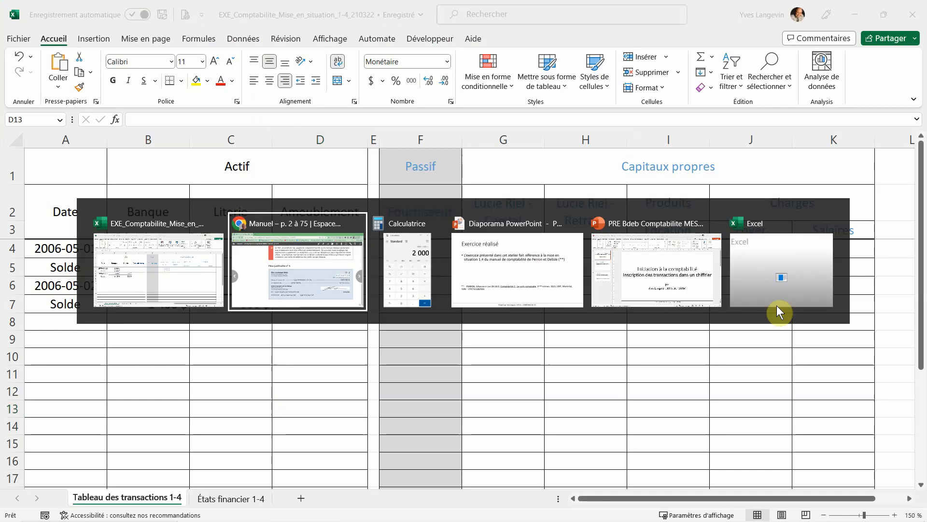
key("alt+Tab")
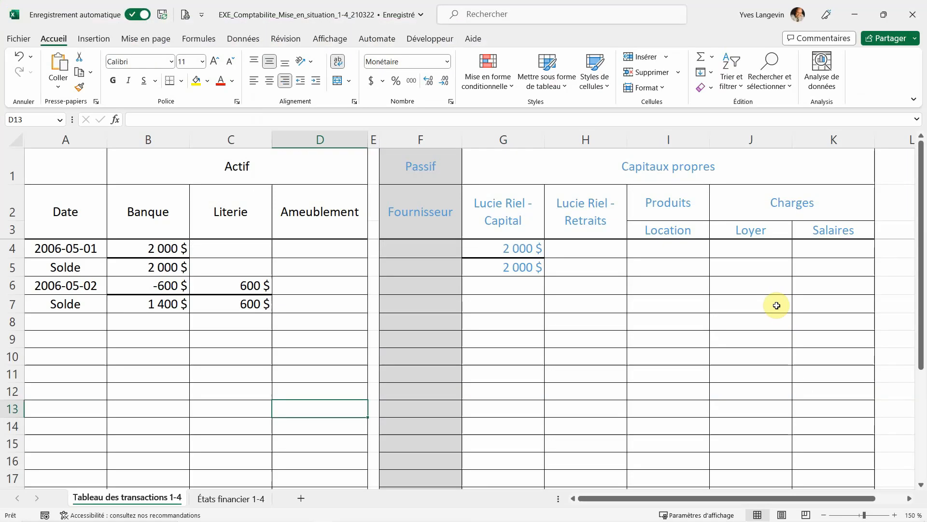
key("Up")
key("Up")
key("Up")
key("Up")
key("Up")
key("Left")
key("Left")
key("Left")
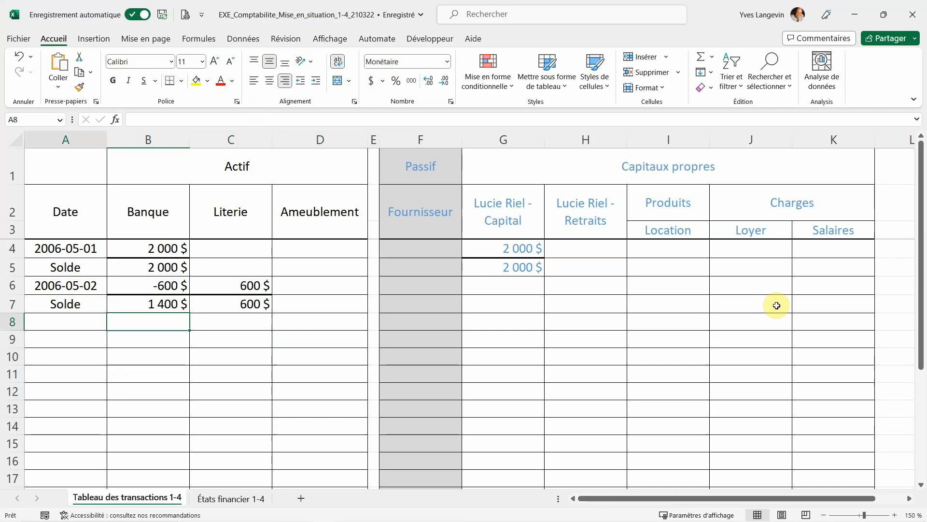
type("2006-0")
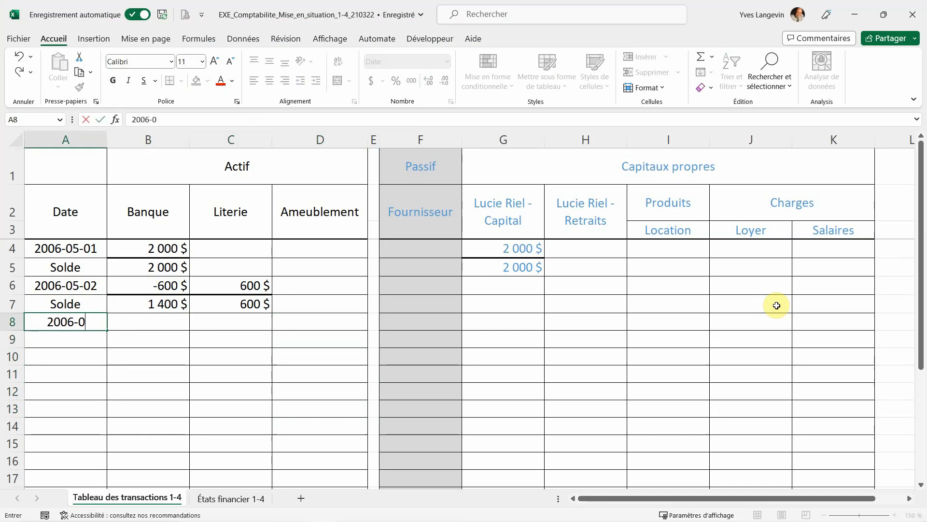
type("5-03")
key("Return")
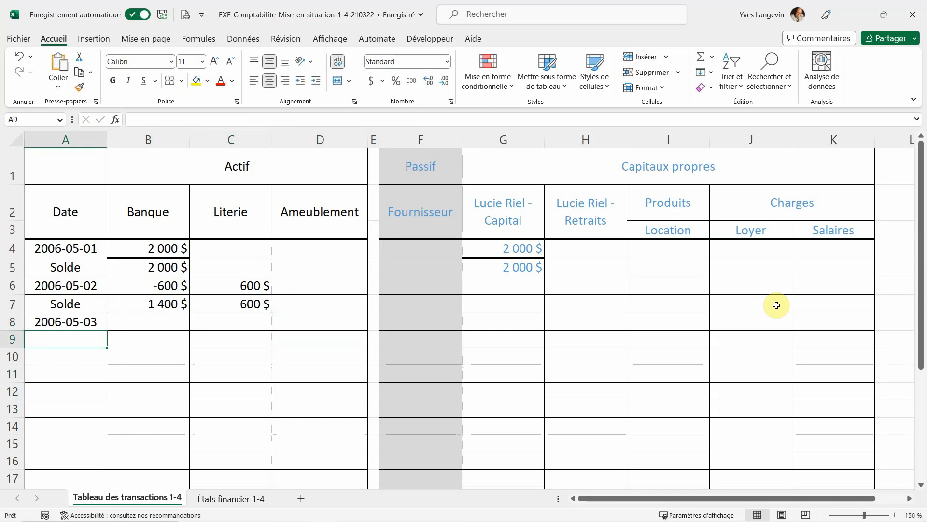
type("Solde")
key("ctrl+Return")
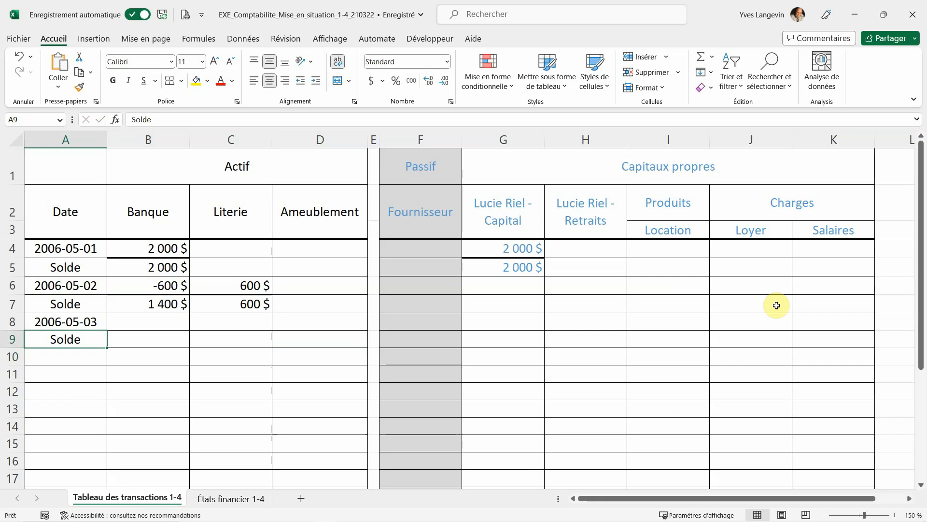
Enter -600 in the Banque column for 2006-05-03, cell B8.
key("Up")
key("Right")
type("-6")
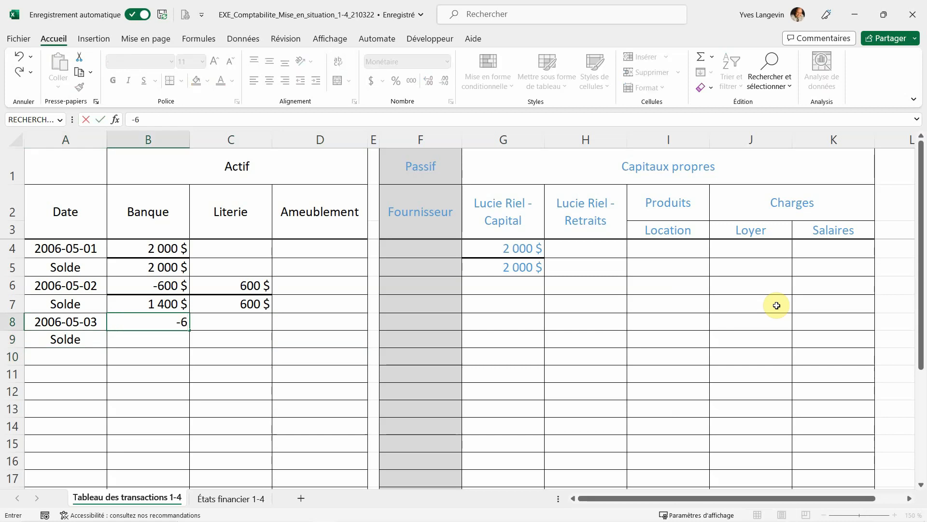
type("00")
key("Return")
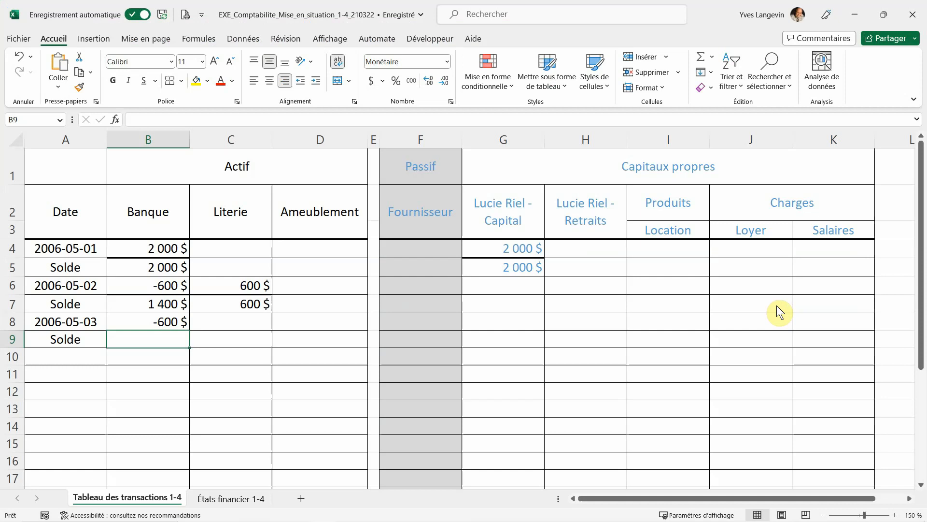
Set the 2006-05-03 Banque amount in B8 to -500 and calculate its balance in B9 with the formula =B7+B8.
key("Up")
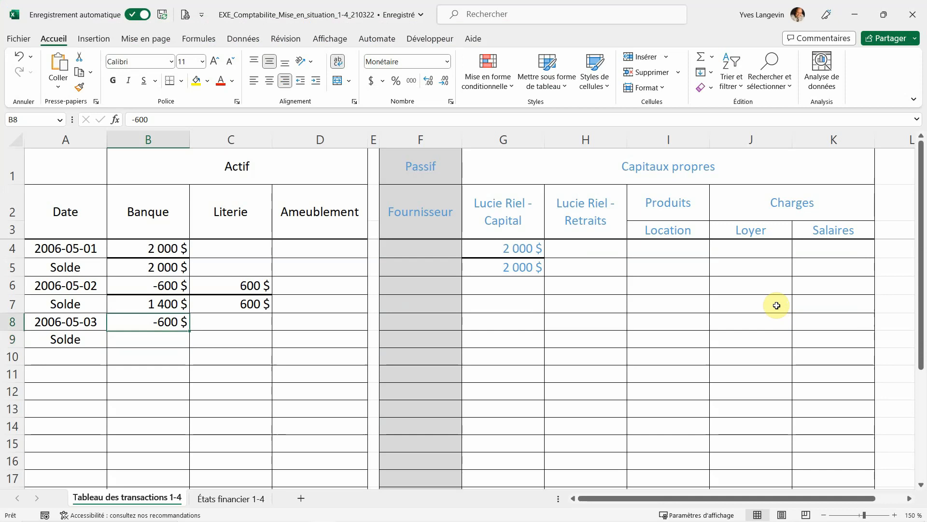
type("-500")
key("Return")
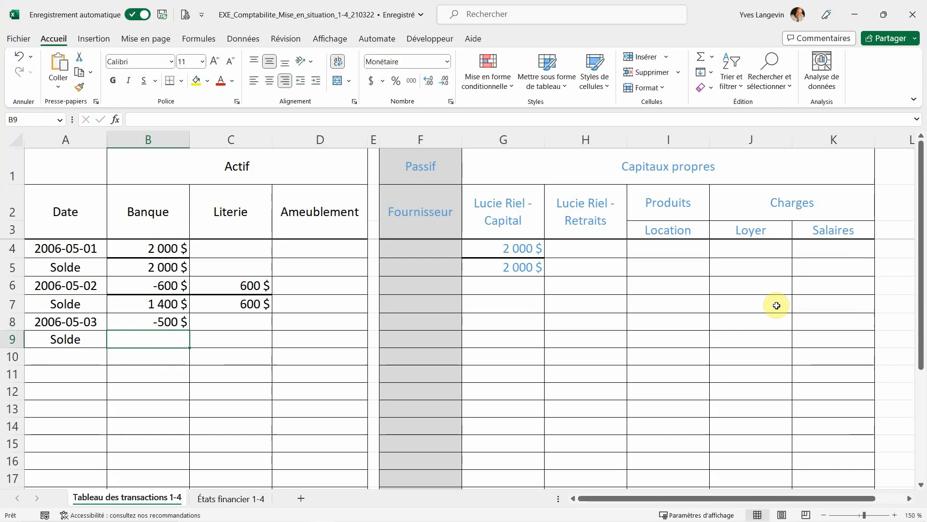
type("=")
key("Up")
key("Up")
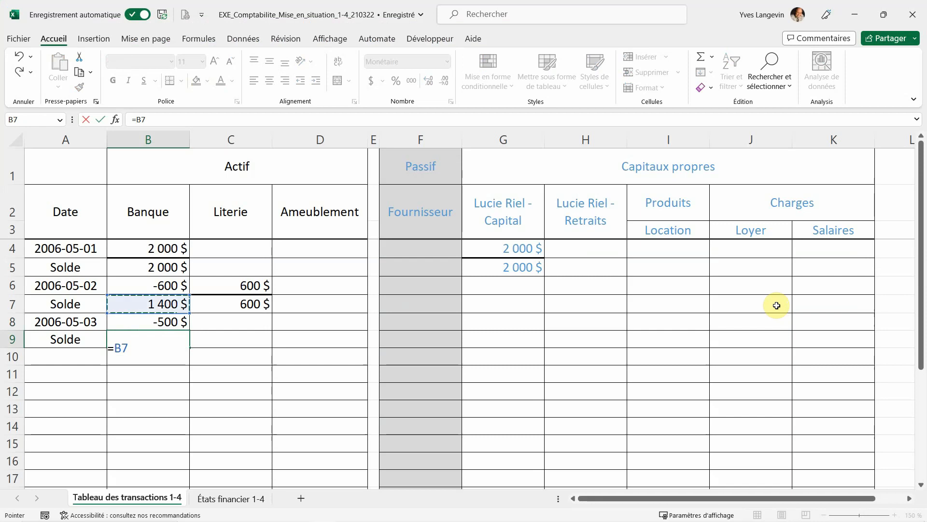
type("+")
key("Up")
key("ctrl+Return")
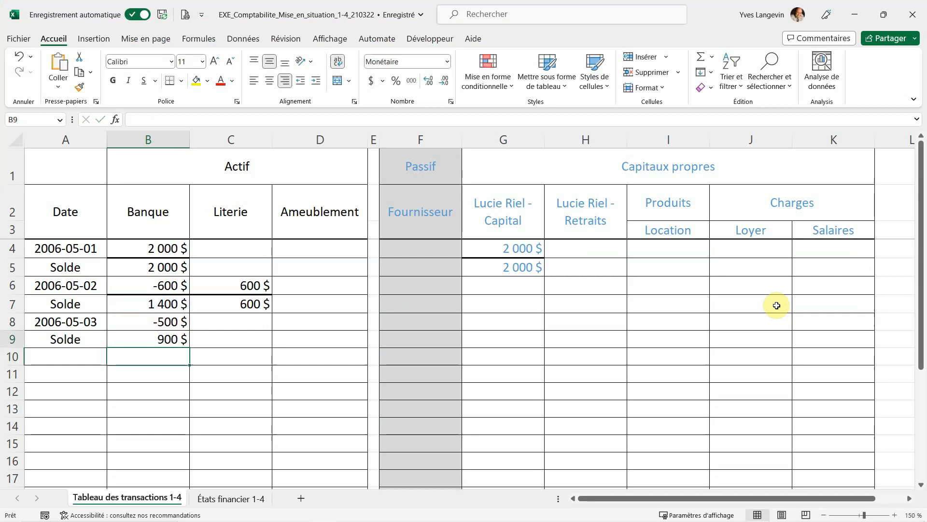
Record -500 in the Loyer column, cell J8, and set its balance in J9 with the formula =J8.
key("Up")
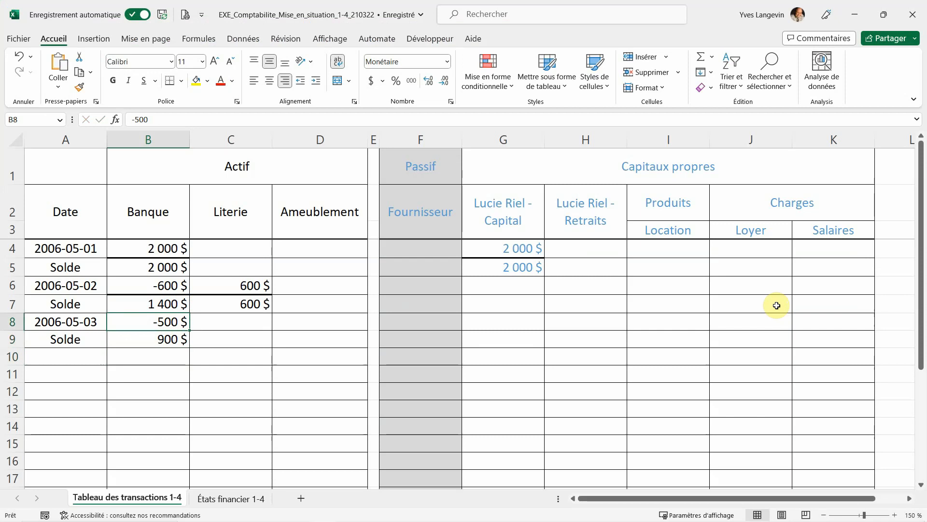
key("Right")
key("Right")
key("Right")
key("Right")
key("Right")
key("Right")
key("Right")
key("Right")
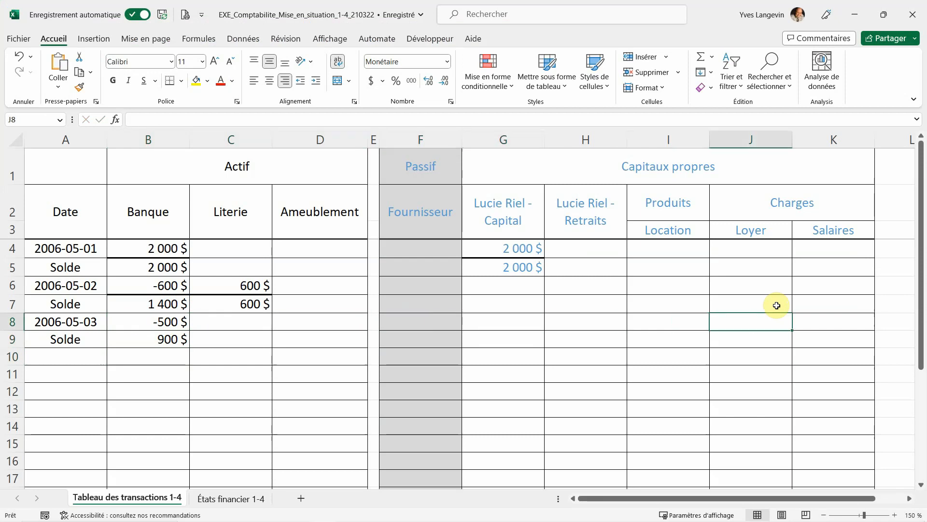
type("-500")
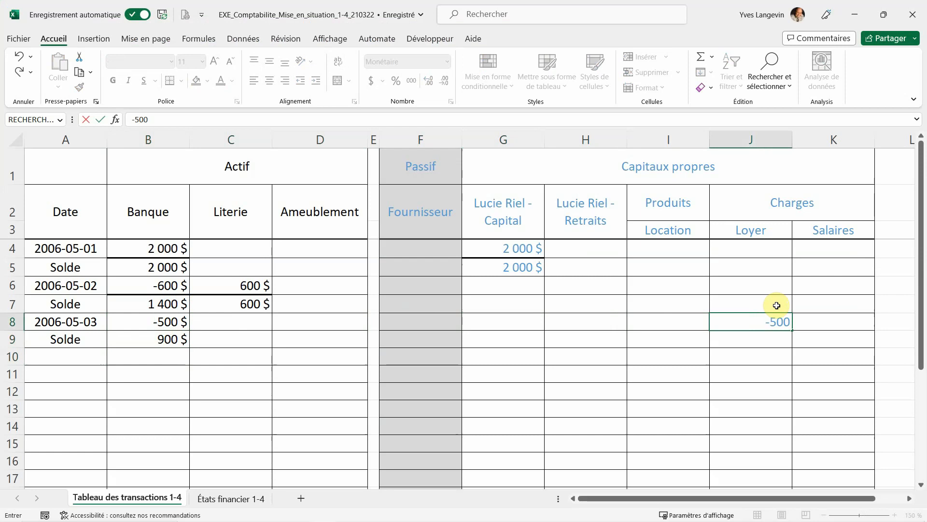
key("Return")
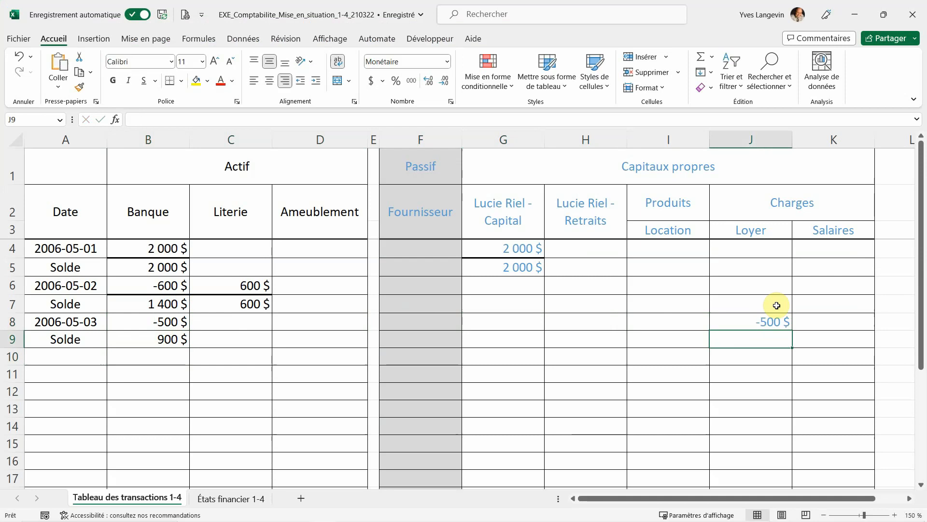
type("-")
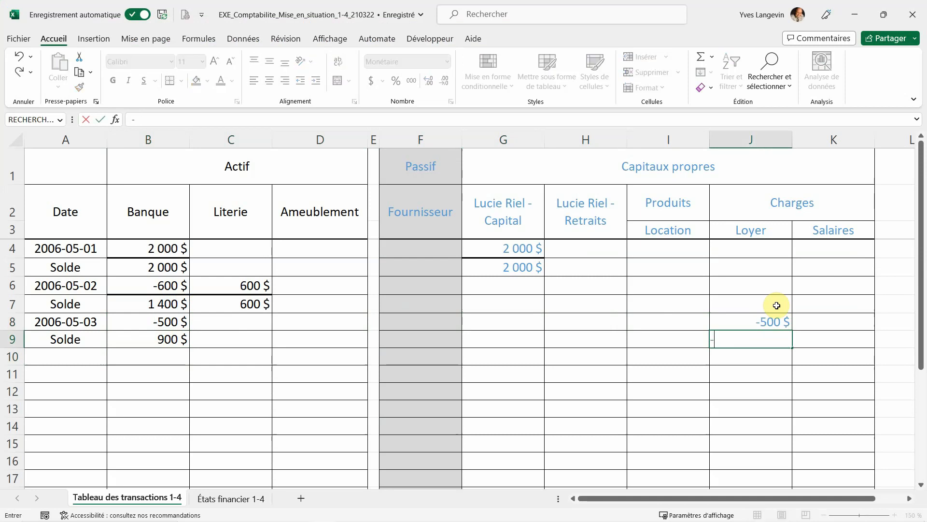
key("Escape")
type("=")
key("Up")
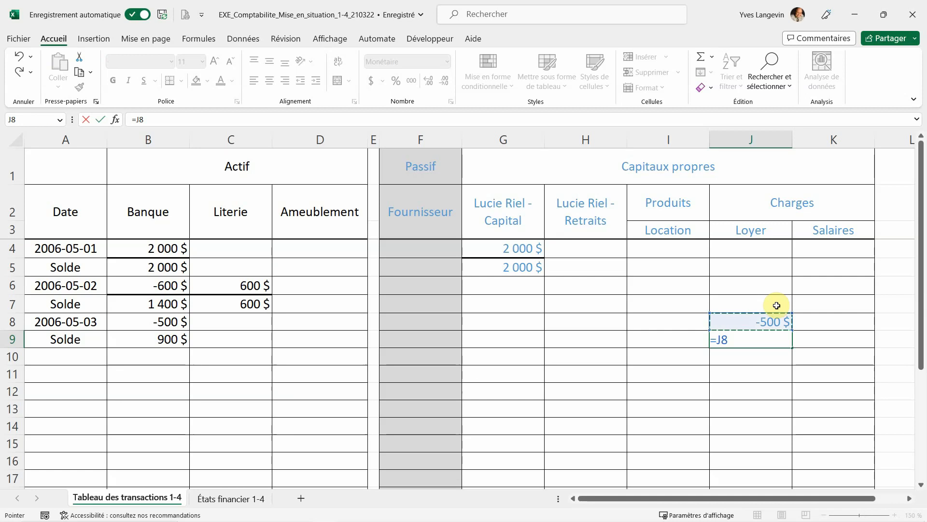
key("Return")
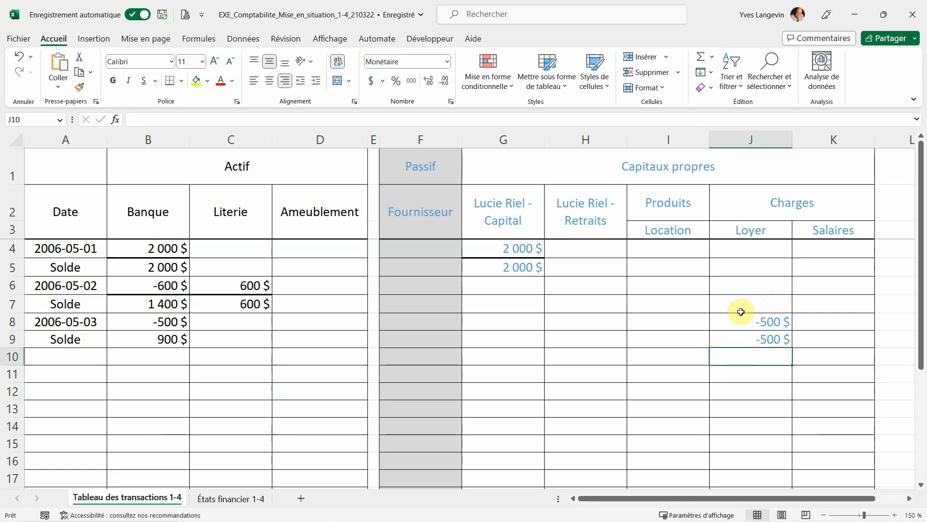
Add a thick top border to the Banque and Loyer balance cells on the third Solde row, B9 and J9.
left_click(141, 338)
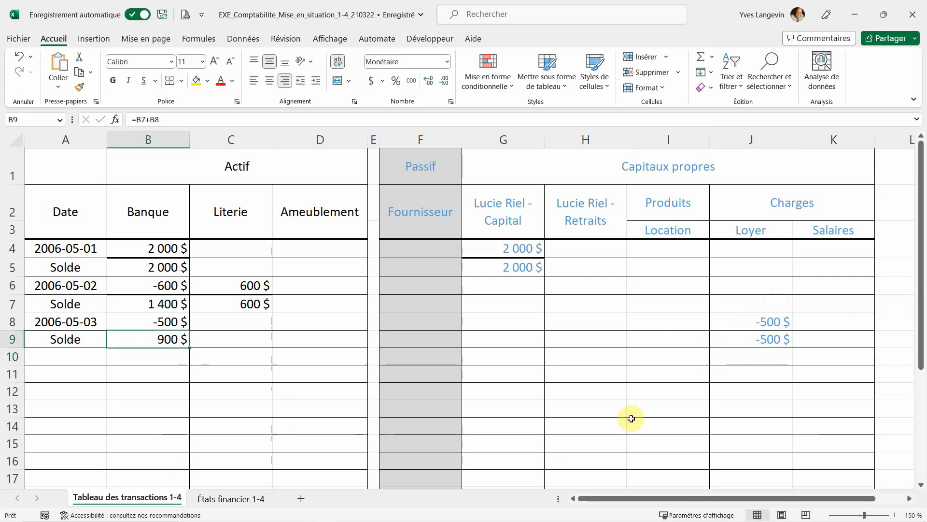
left_click(729, 343, "ctrl")
right_click(732, 341)
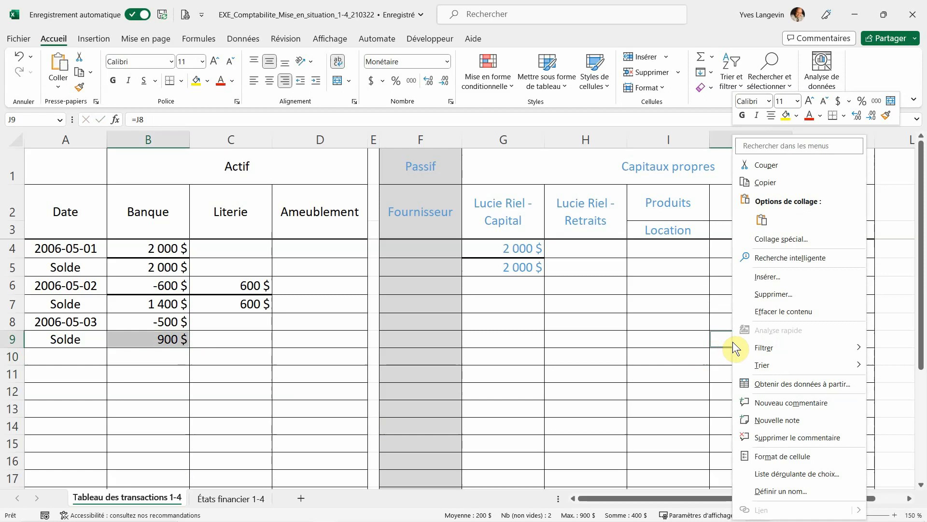
left_click(764, 456)
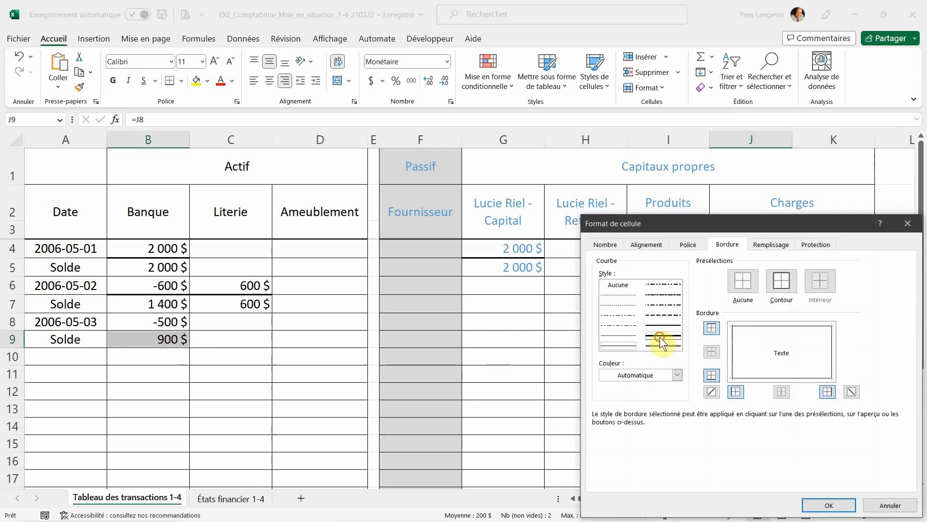
left_click(660, 337)
left_click(718, 327)
left_click(828, 504)
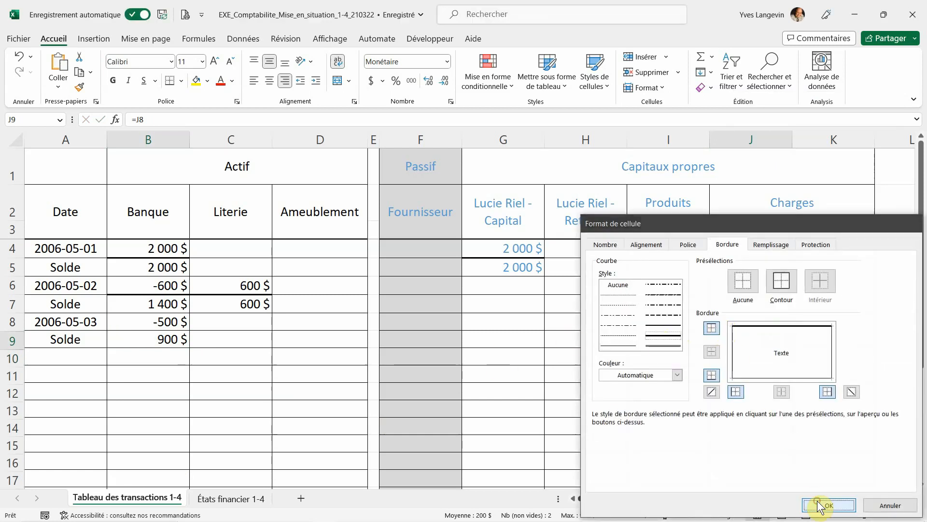
left_click(443, 346)
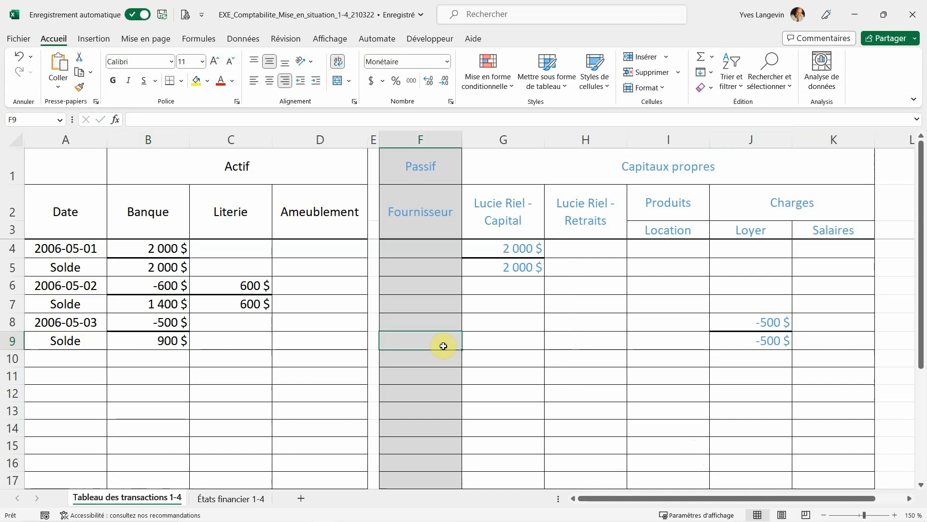
Switch to Calculator and check the total of the asset balances by adding 900 + 600.
key("alt+Tab")
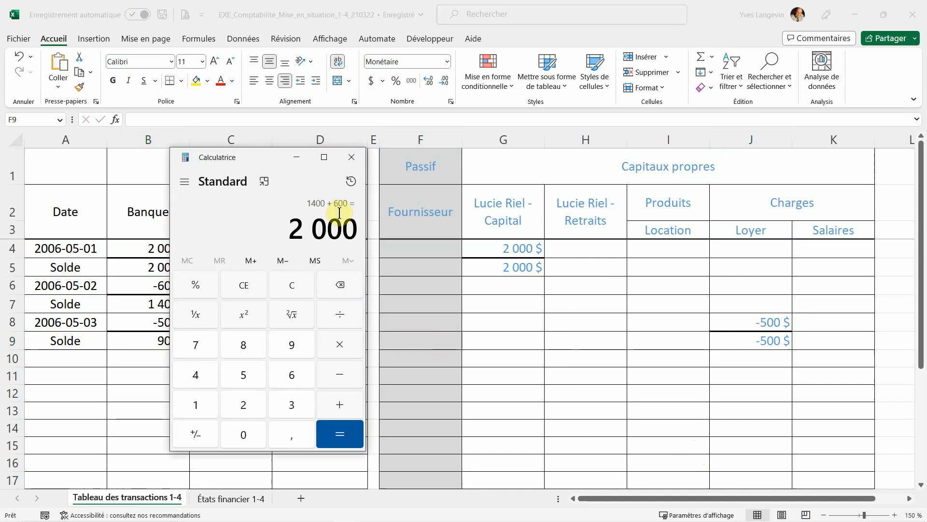
left_click_drag(258, 156, 466, 153)
type("900 + 600")
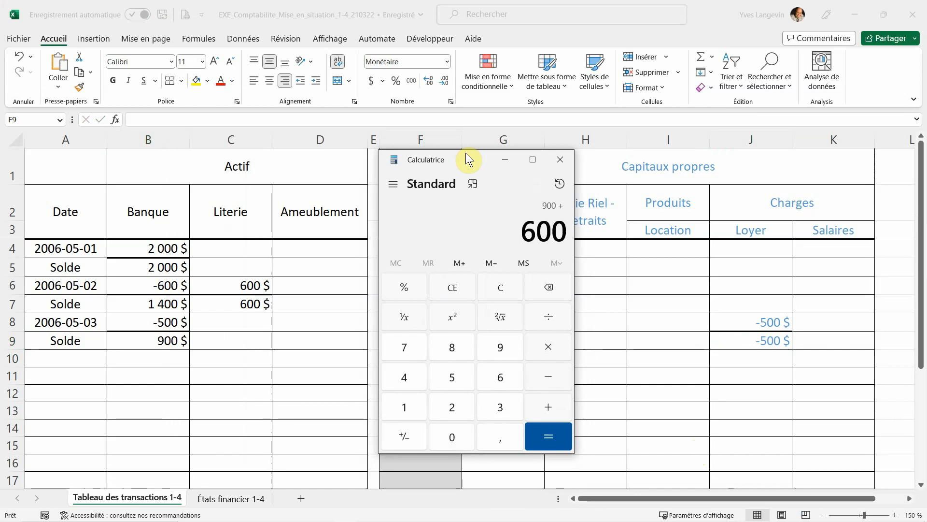
key("Return")
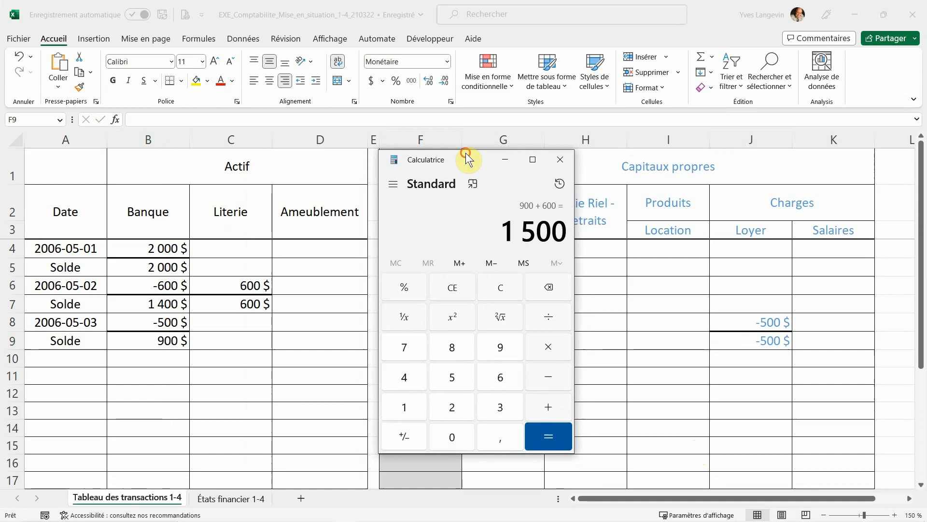
Check the total of the liability and equity balances in Calculator by subtracting 500 from 2000, and return to the workbook.
left_click_drag(465, 153, 263, 149)
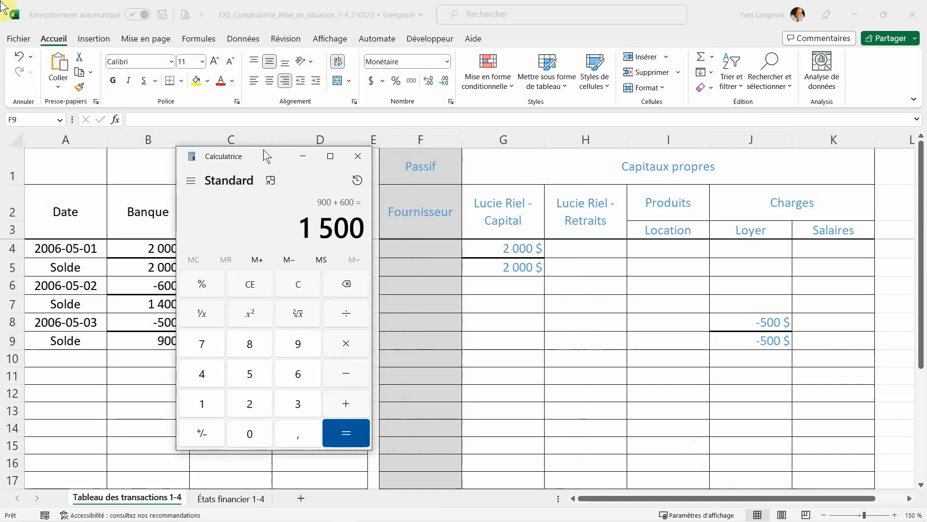
key("2")
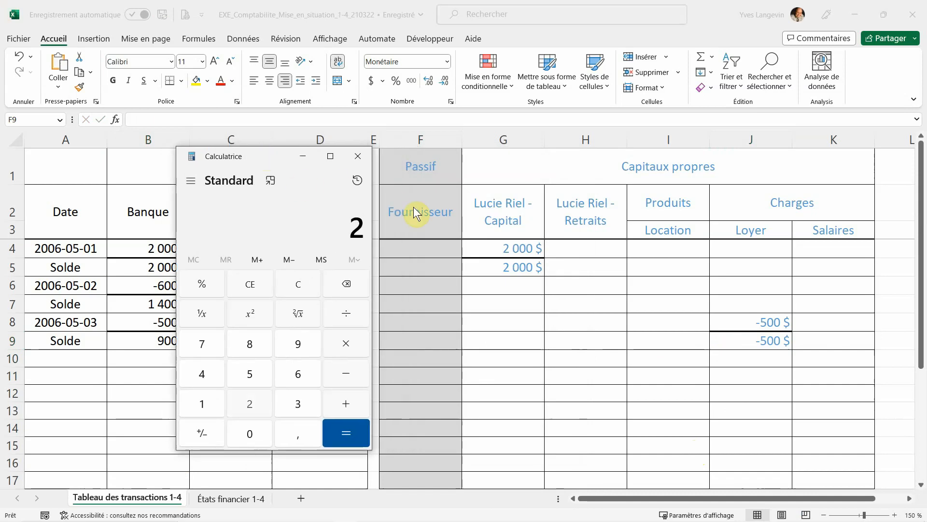
key("0")
key("0")
key("0")
key("minus")
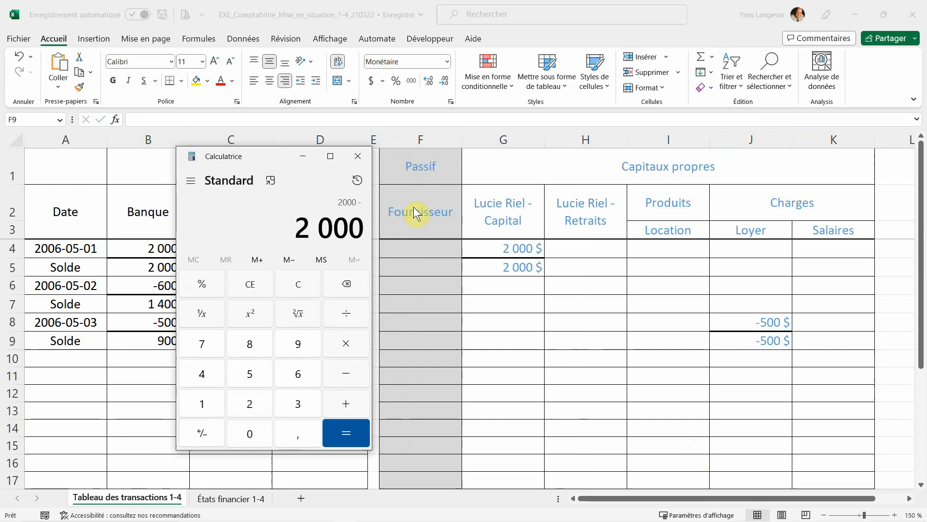
key("5")
key("0")
key("0")
key("Return")
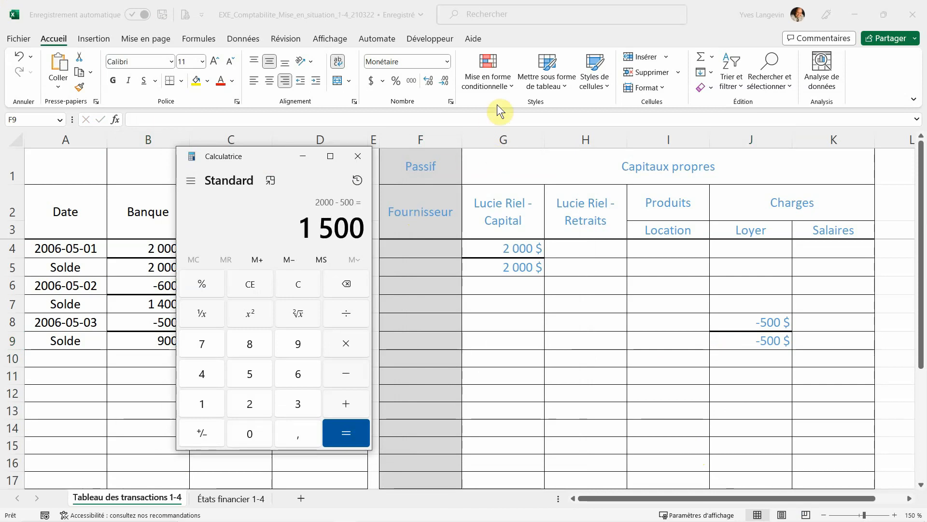
left_click(524, 44)
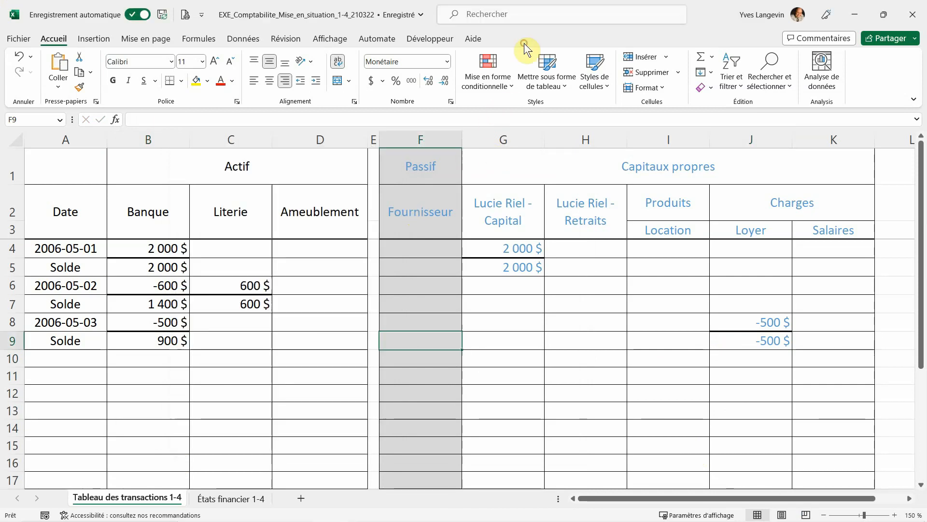
Select A10 for the next date, switch to the online manual and open Pièce justificative nº 5 on the following pages, enlarged to read.
left_click(92, 351)
key("alt+Tab")
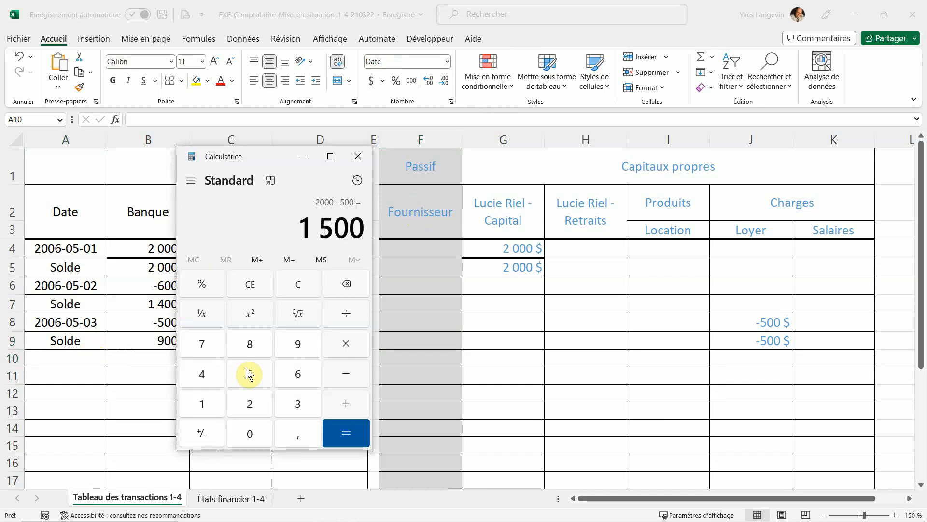
key("alt+Tab")
key("alt+Tab")
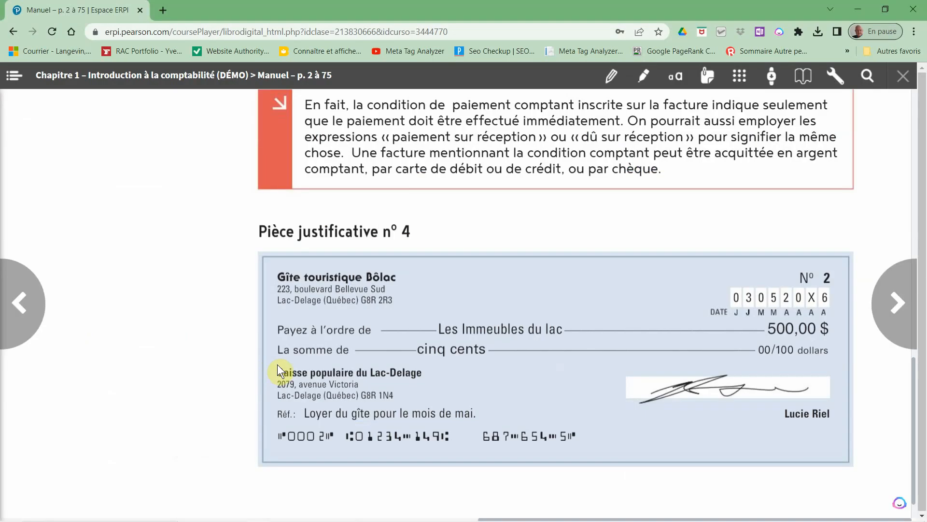
double_click(277, 364)
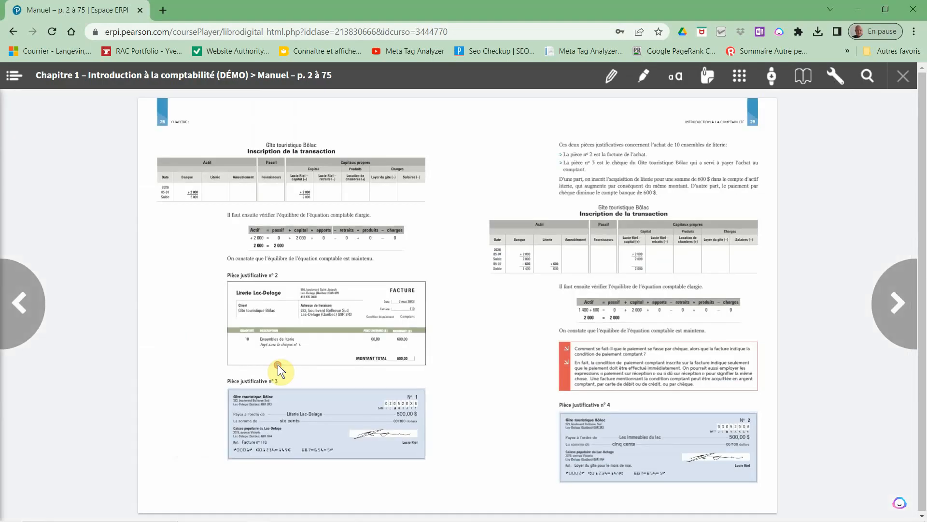
left_click(891, 302)
double_click(366, 203)
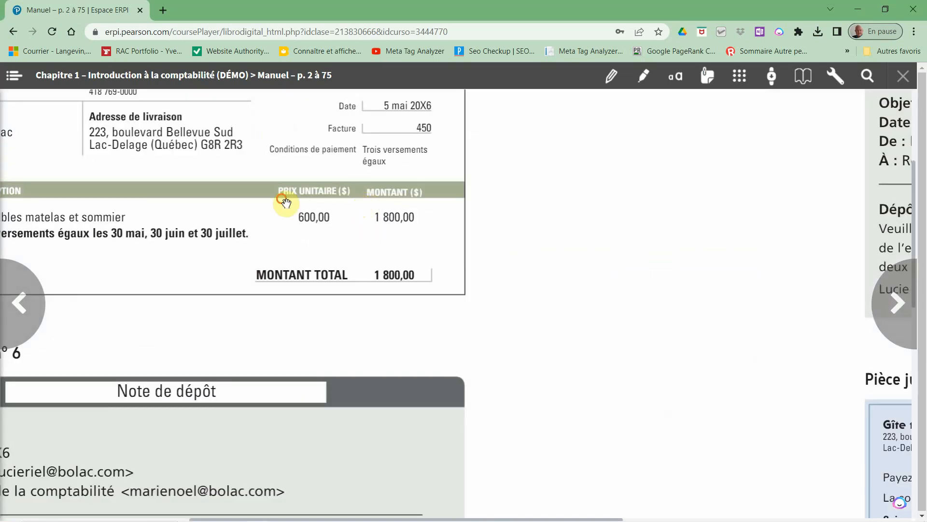
left_click_drag(286, 200, 541, 312)
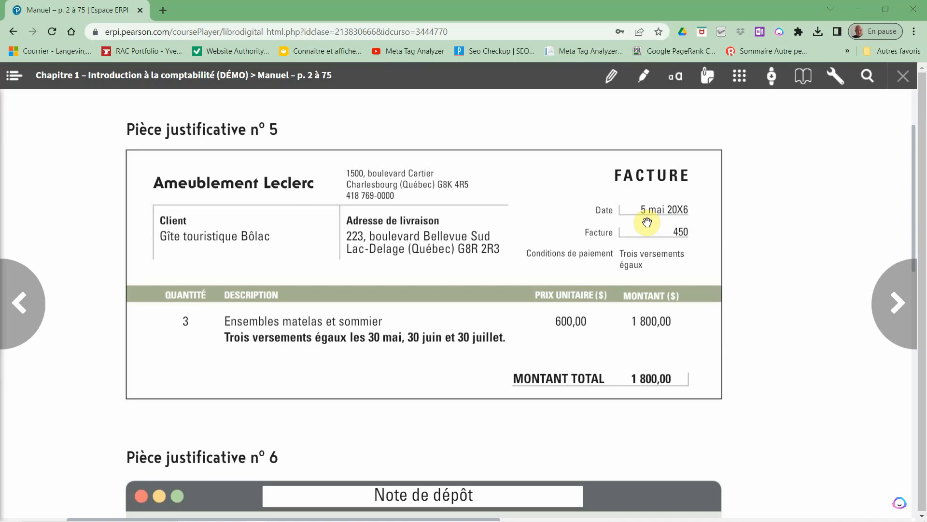
Switch back to Excel and enter the date 2006-05-05 in A10 and 1800 in the Ameublement column, cell D10.
key("alt+Tab")
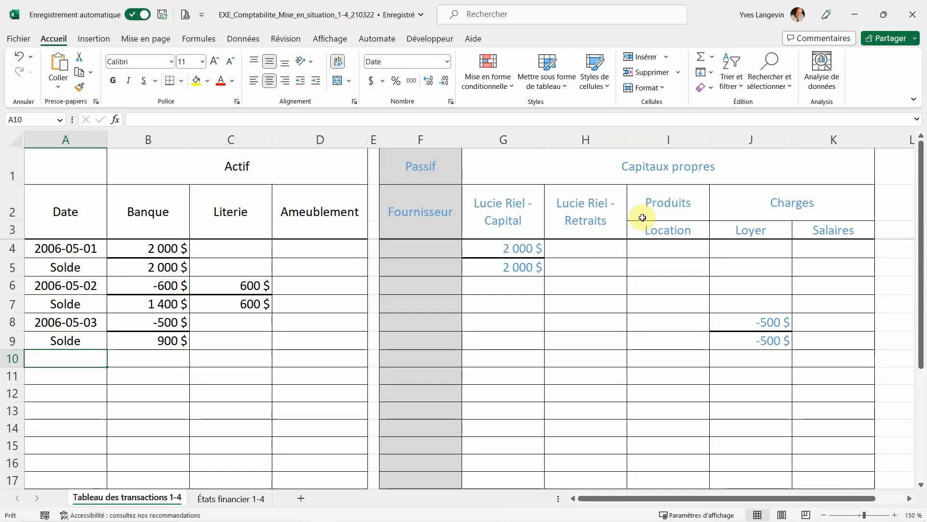
type("2006-")
type("-05")
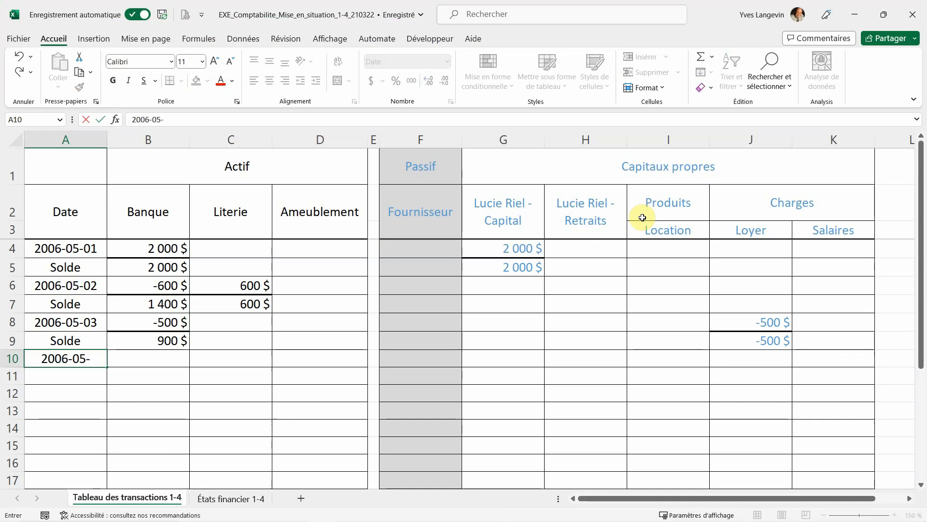
key("Tab")
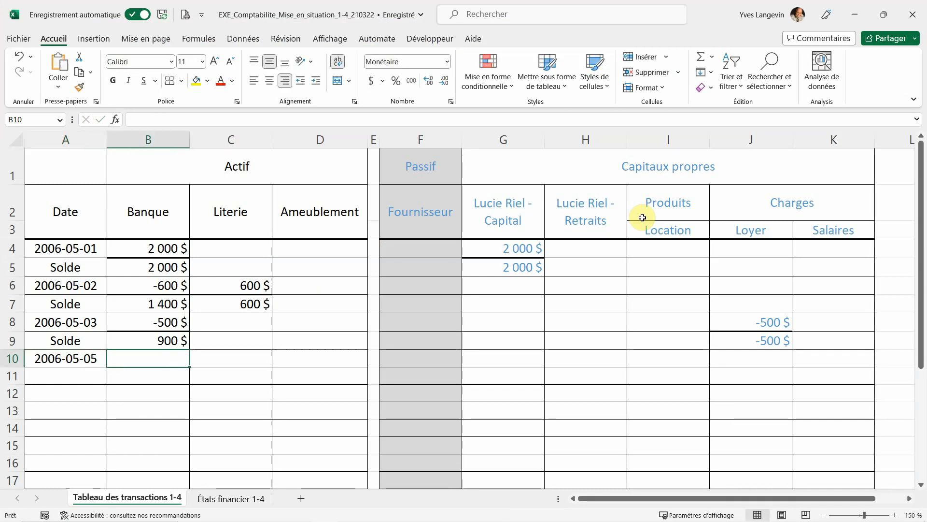
key("Tab")
key("Tab")
type("1 8")
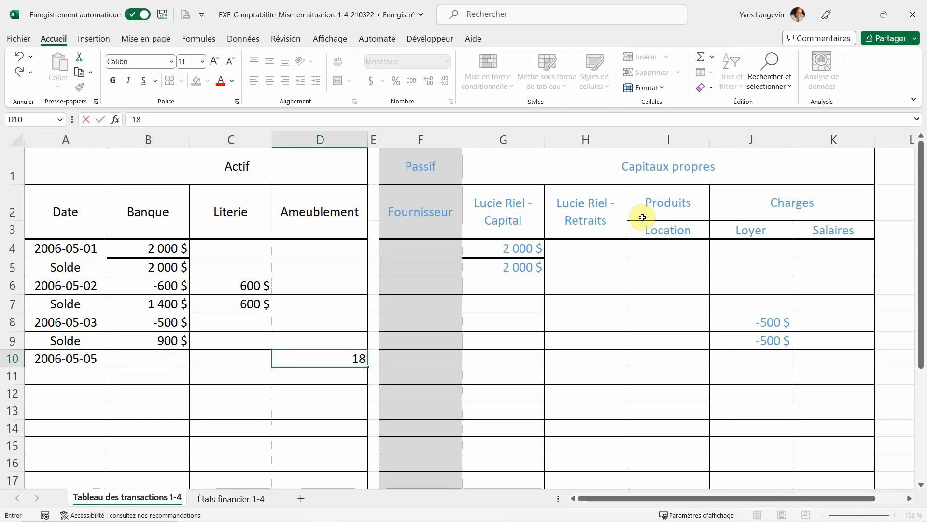
type("00")
key("Return")
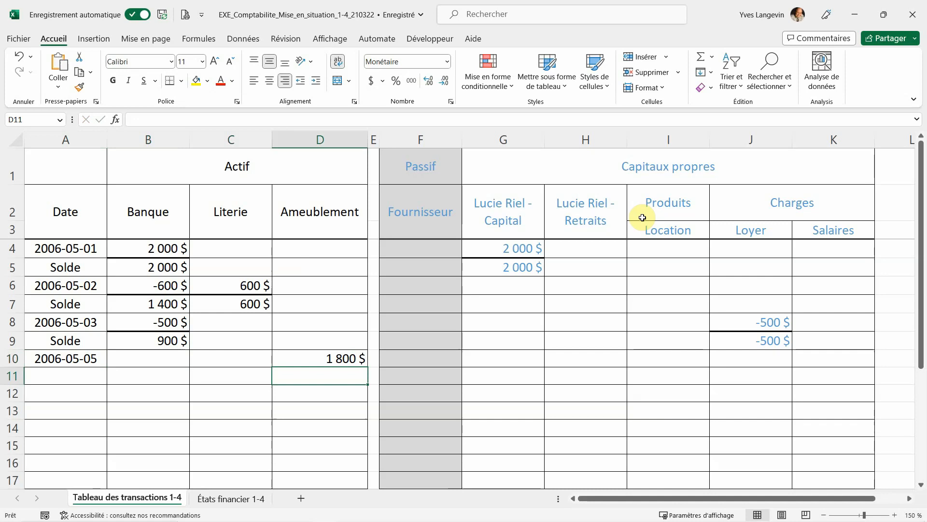
Set the Ameublement balance in D11 with the formula =D10 and label the row Solde in A11.
type("=")
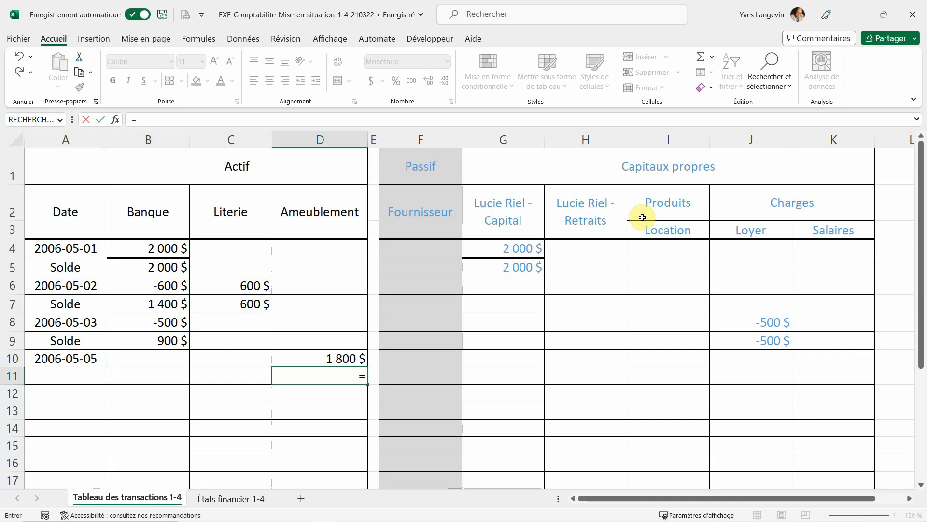
key("Up")
key("Return")
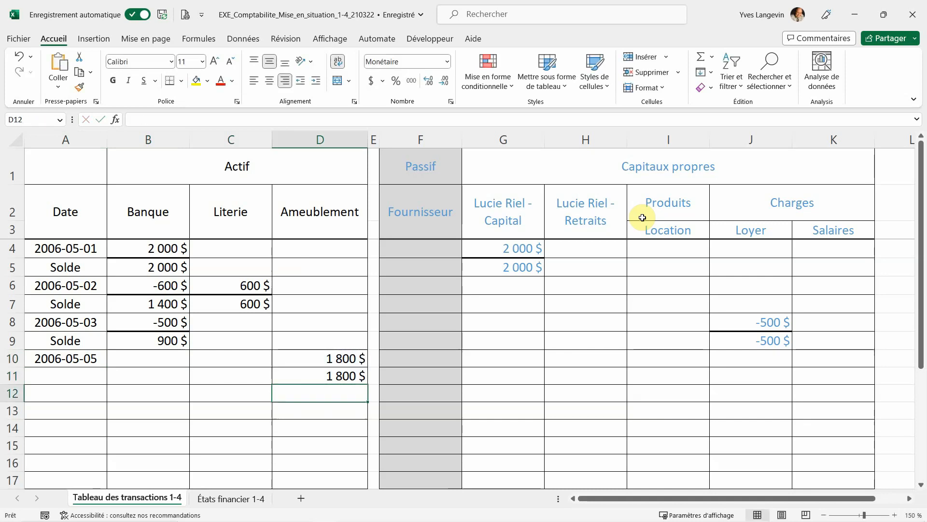
key("Up")
key("Left")
key("Left")
key("Left")
type("Solde")
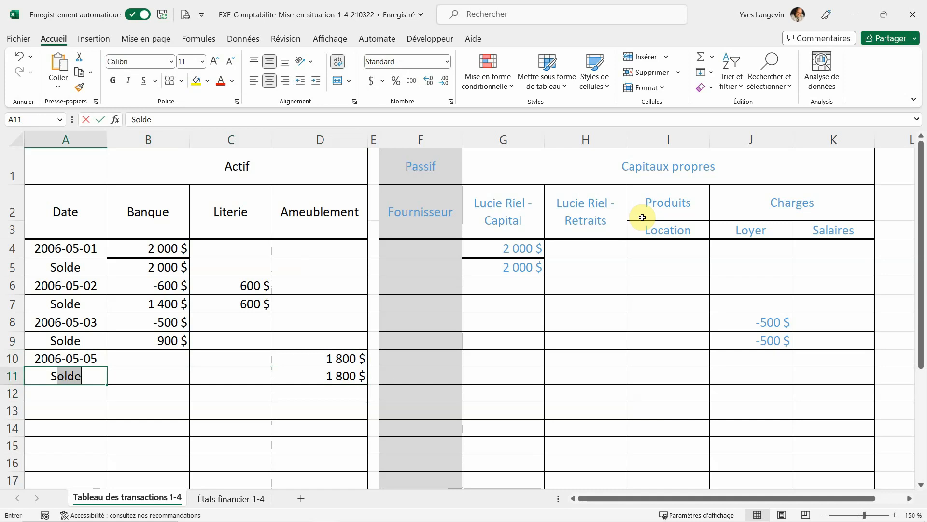
key("Return")
Record 1800 in the Fournisseur column for the 2006-05-05 transaction, cell F10.
key("Up")
key("Right")
key("Right")
key("Right")
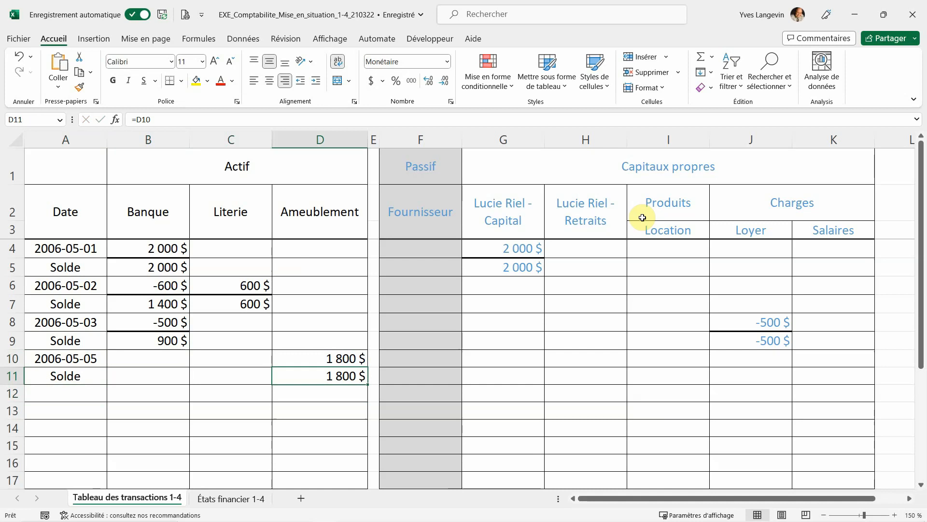
key("Up")
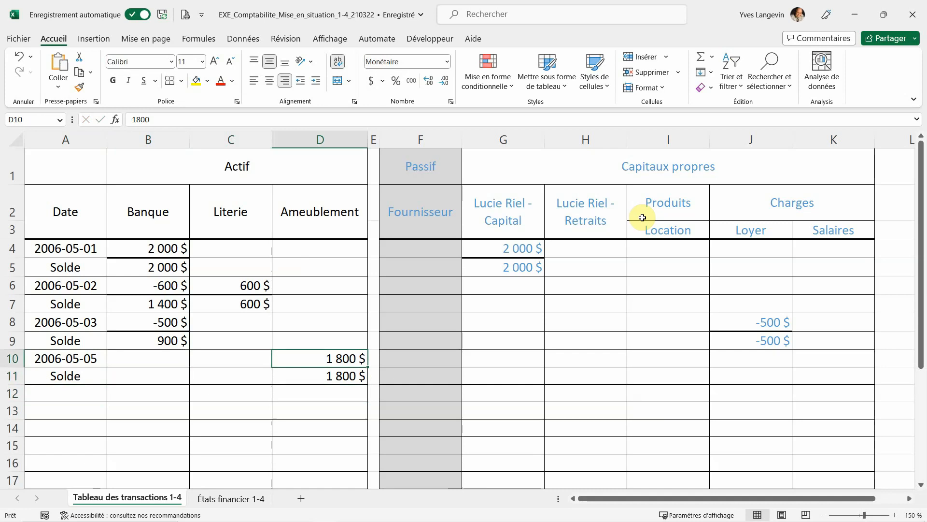
key("Right")
key("Right")
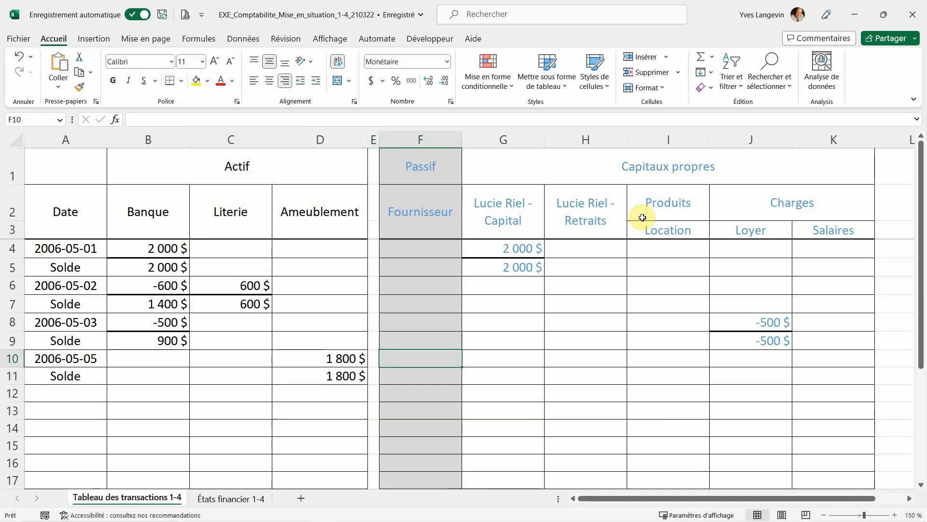
type("1800")
key("Return")
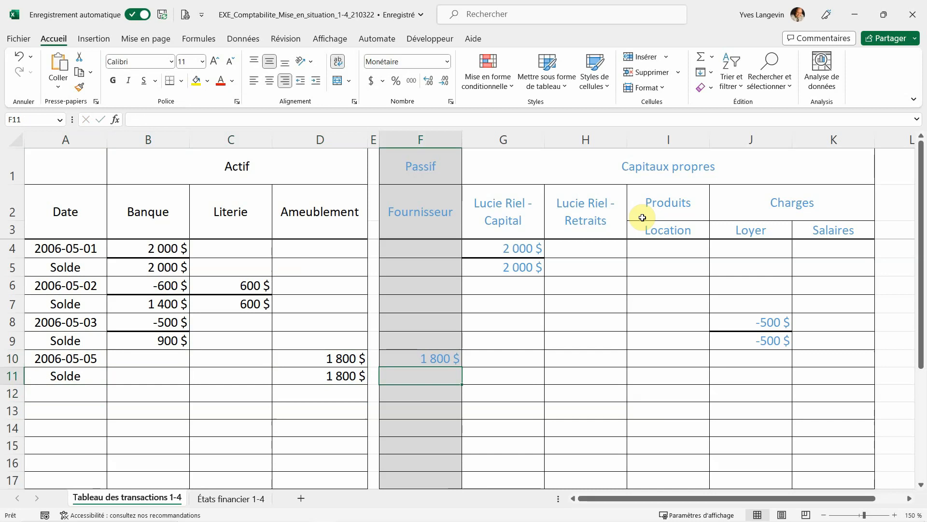
Recheck the invoice in the manual, and set the Fournisseur balance in F11 with the formula =F10.
key("alt+Tab")
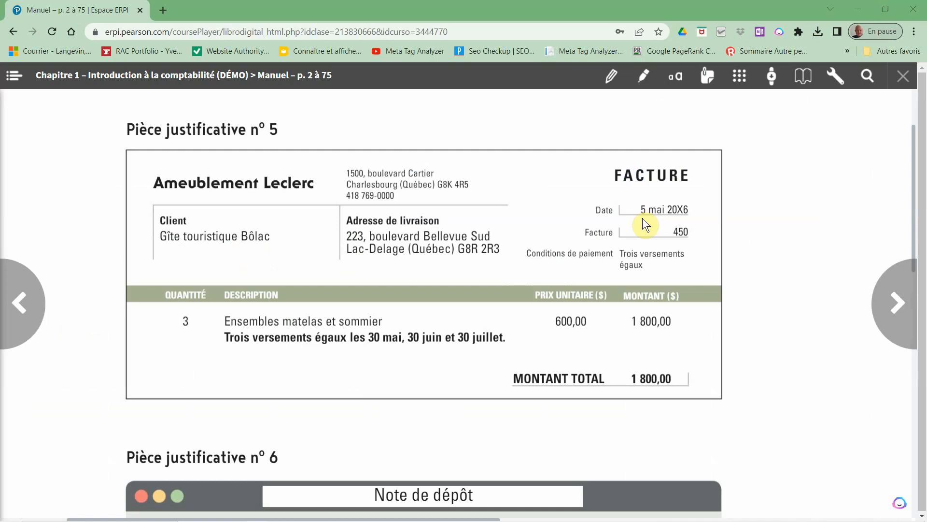
key("alt+Tab")
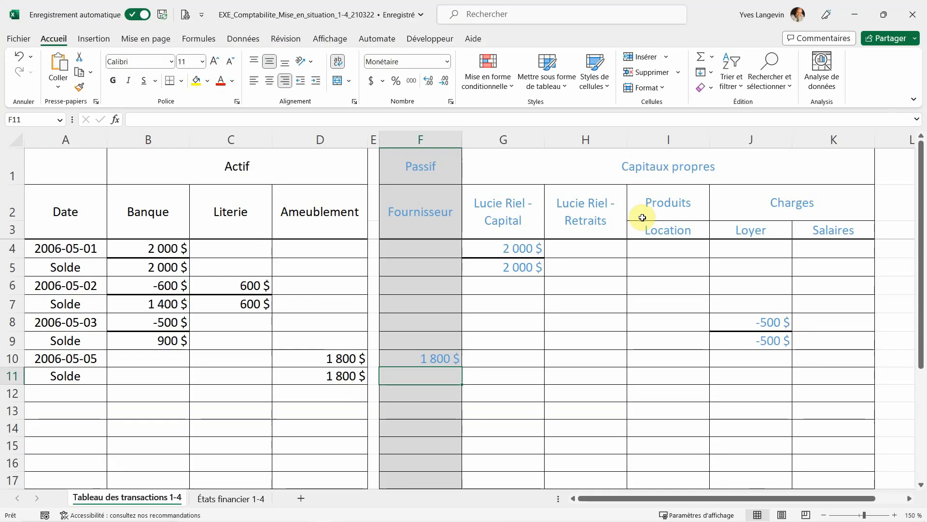
type("=F10")
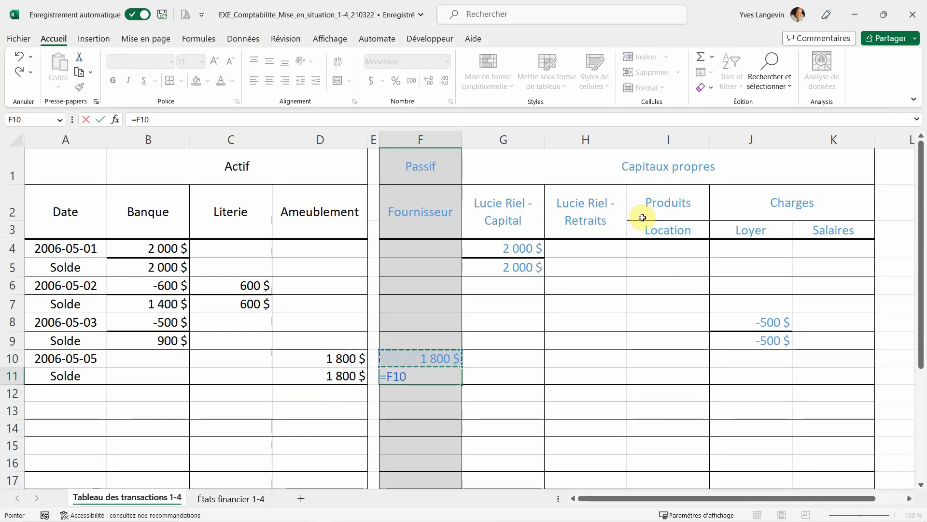
key("Return")
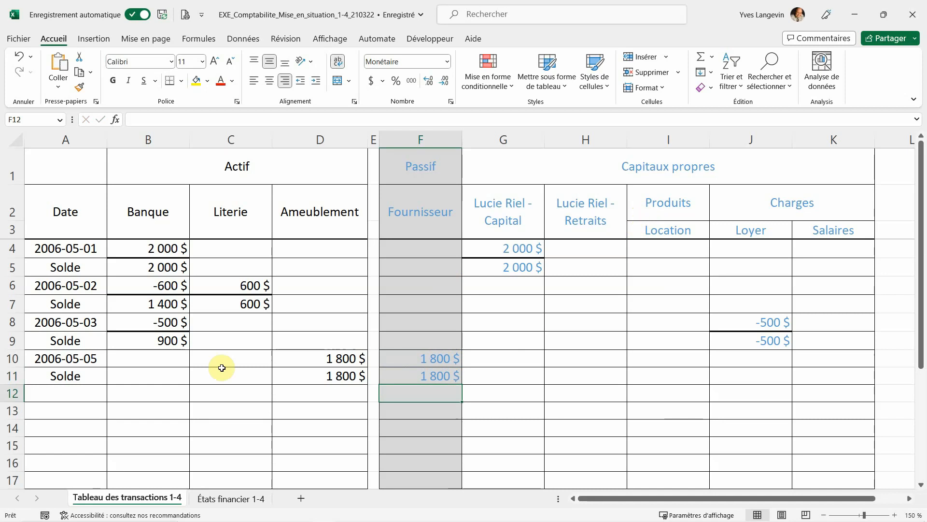
Add a thick top border to the Ameublement and Fournisseur balance cells on the fourth Solde row, D11 and F11.
left_click(296, 377)
left_click(405, 375, "ctrl")
right_click(404, 374)
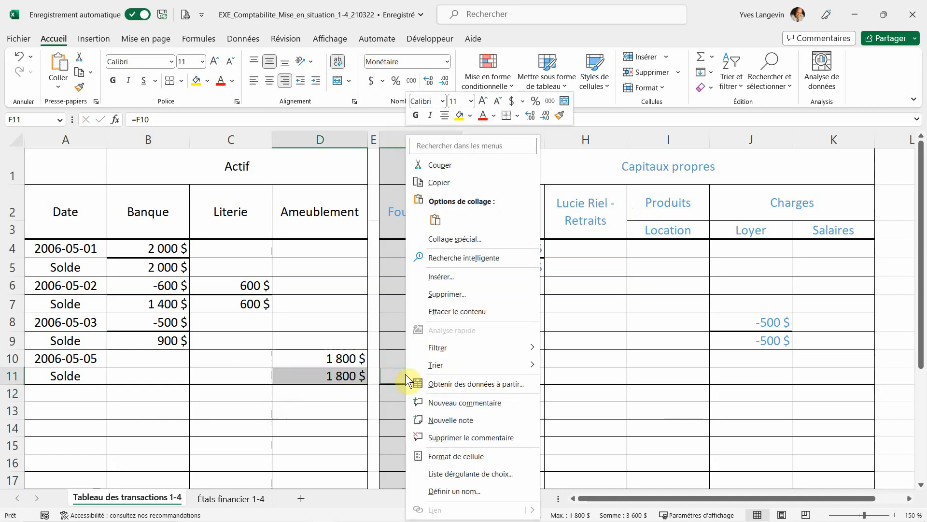
left_click(442, 457)
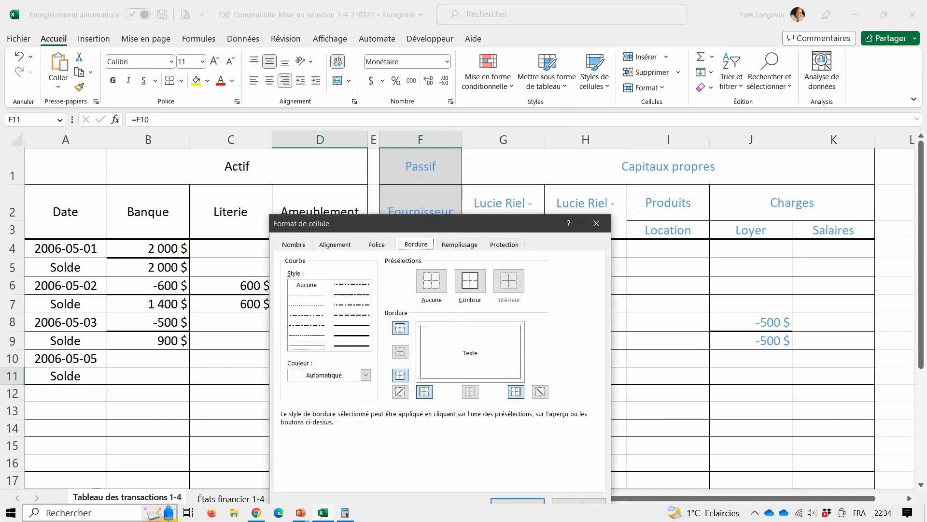
left_click(355, 337)
left_click(399, 328)
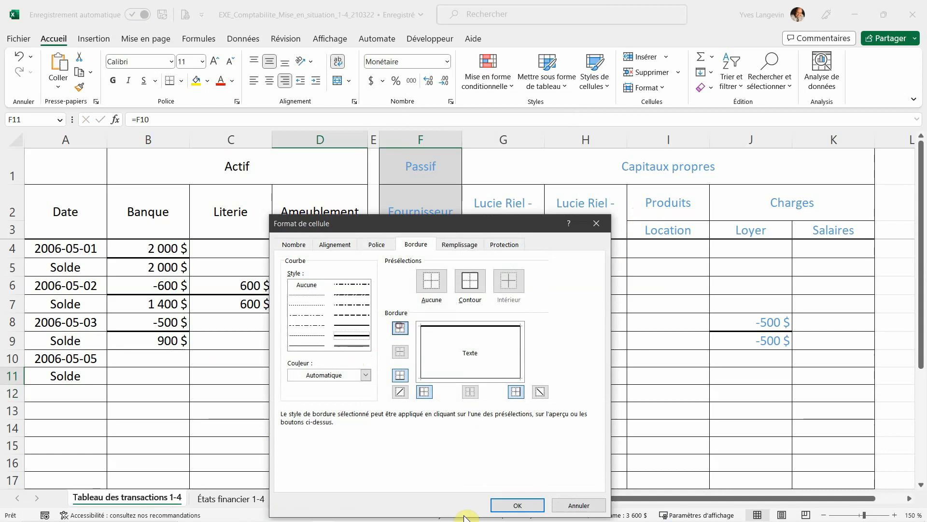
left_click(500, 500)
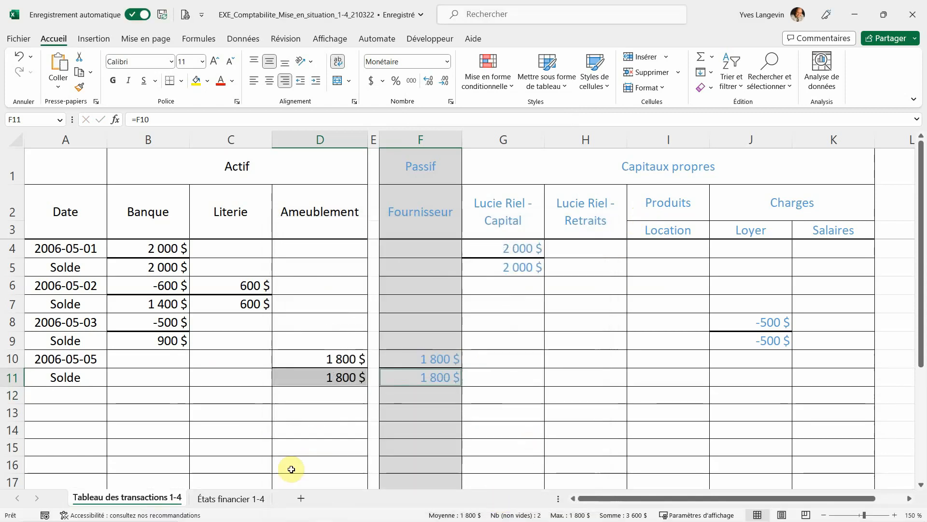
Add up the Actif balances after the 2006-05-05 transaction in the calculator: 900 + 600 + 1800.
key("alt+Tab")
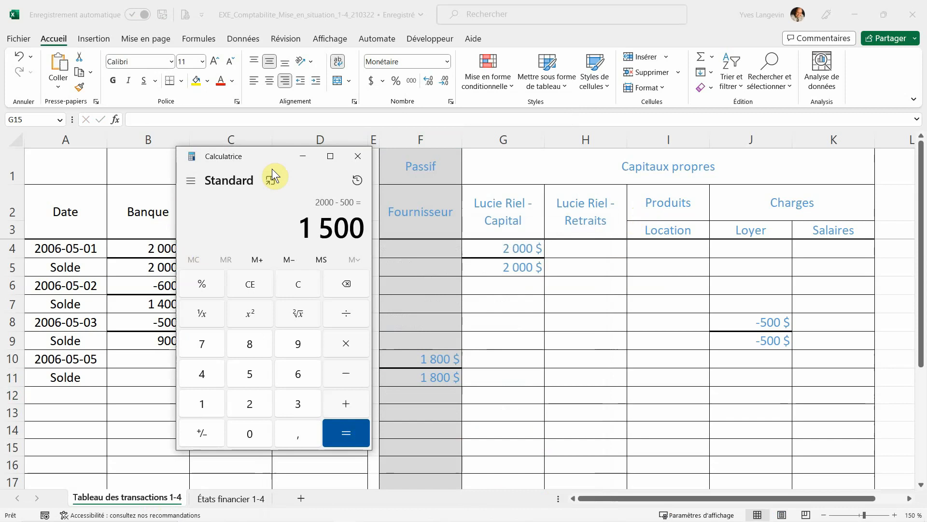
left_click_drag(269, 156, 477, 161)
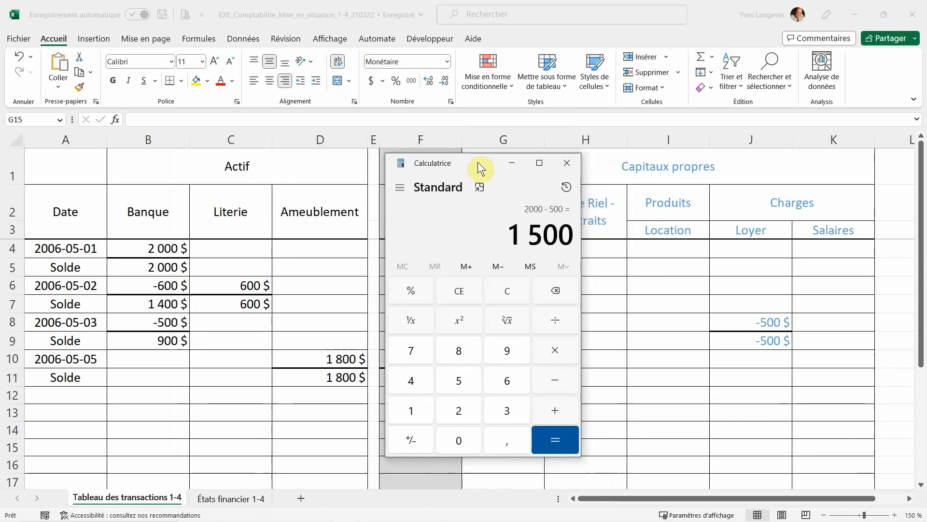
type("900")
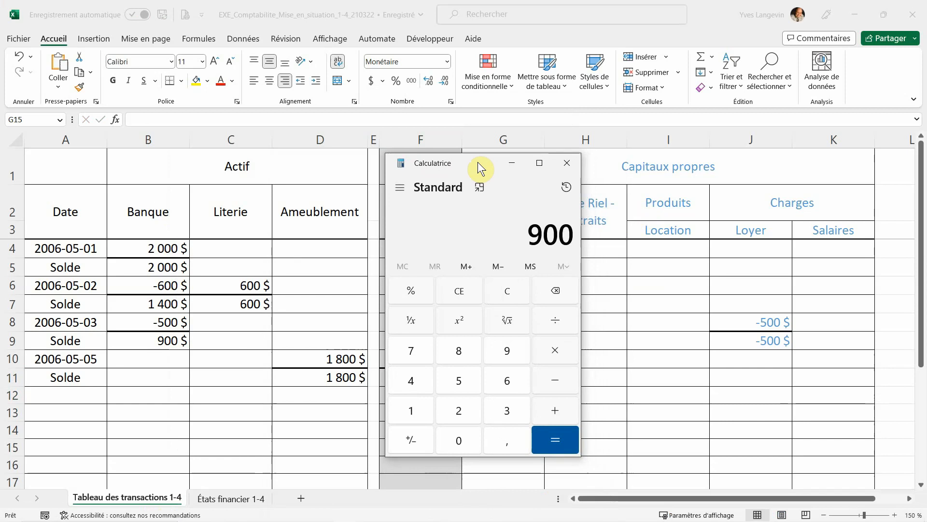
type("+600")
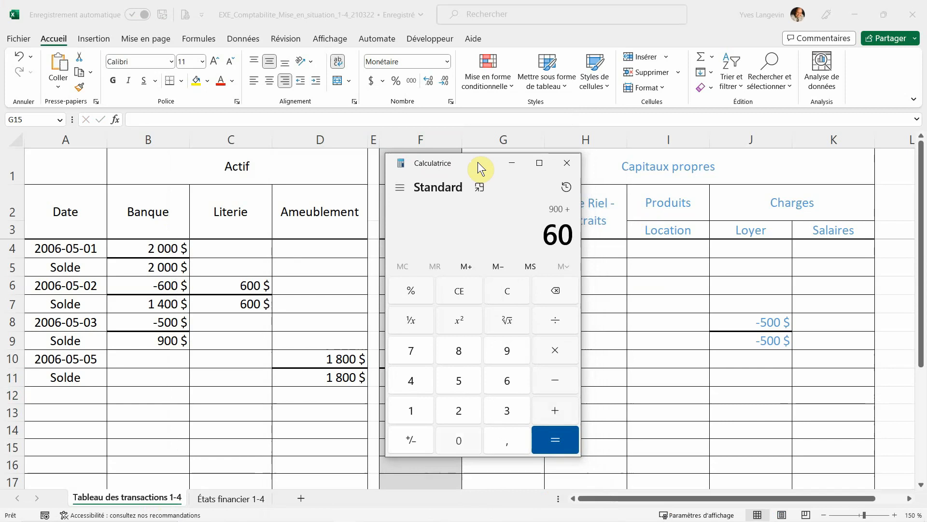
type("+1800")
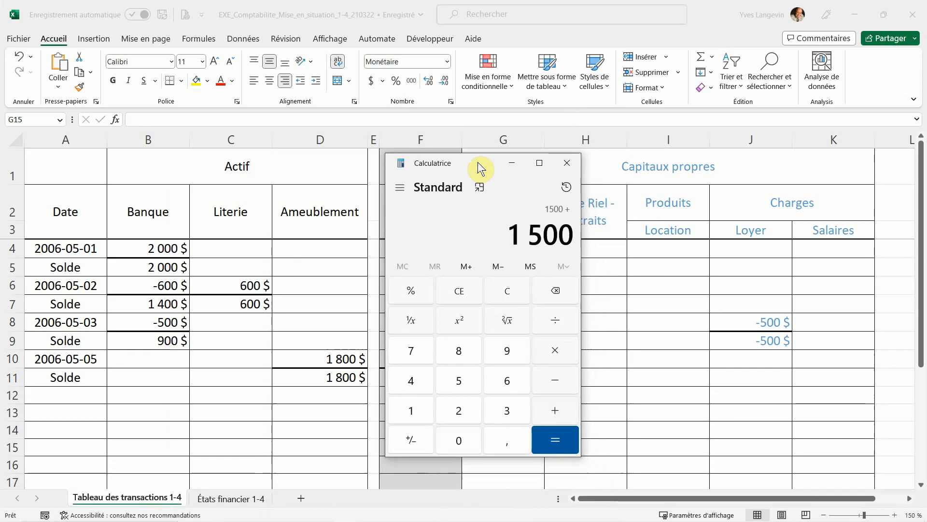
key("Return")
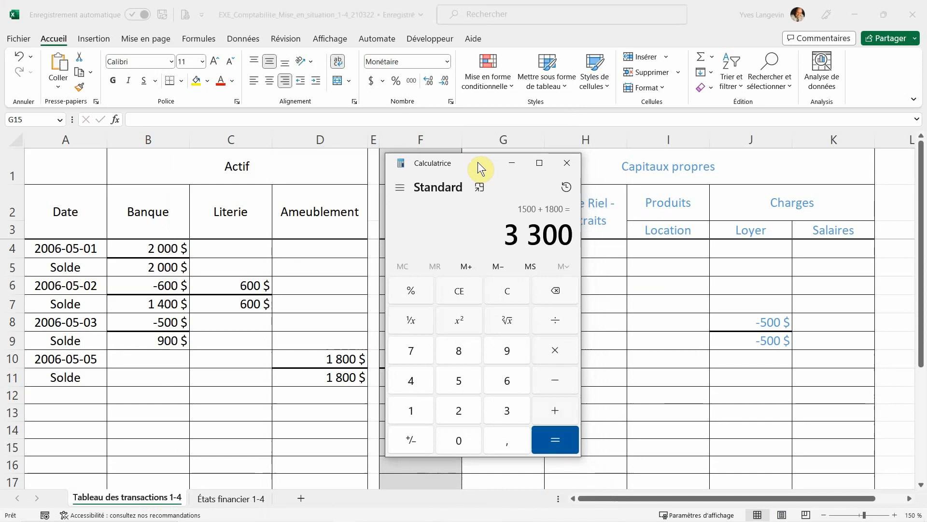
Calculate the Passif and Capitaux propres balances as 1800 + 2000 - 500 in the calculator, and return to the workbook.
left_click_drag(478, 162, 271, 162)
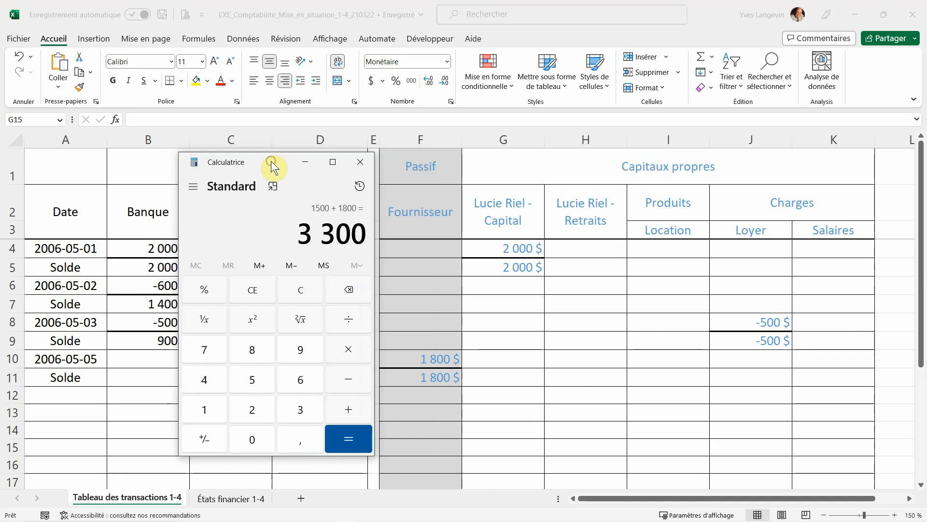
type("1800")
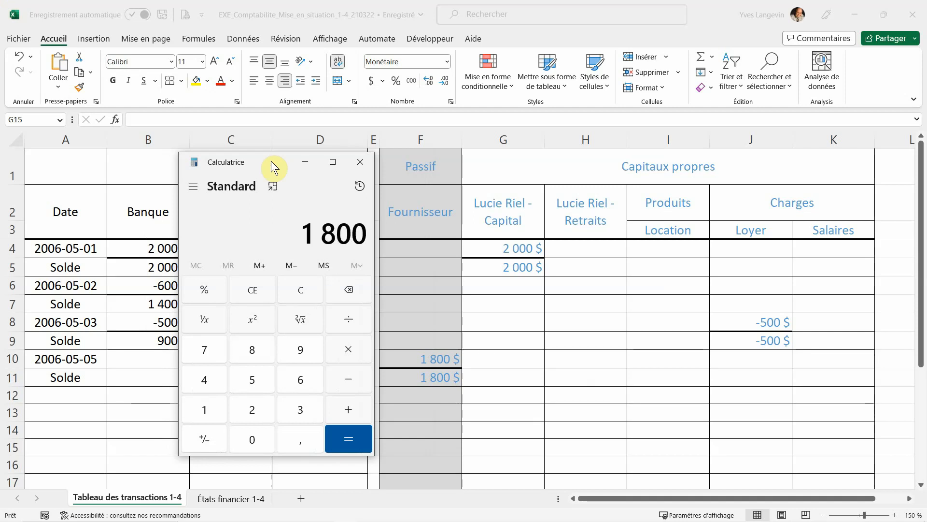
key("plus")
type("2000")
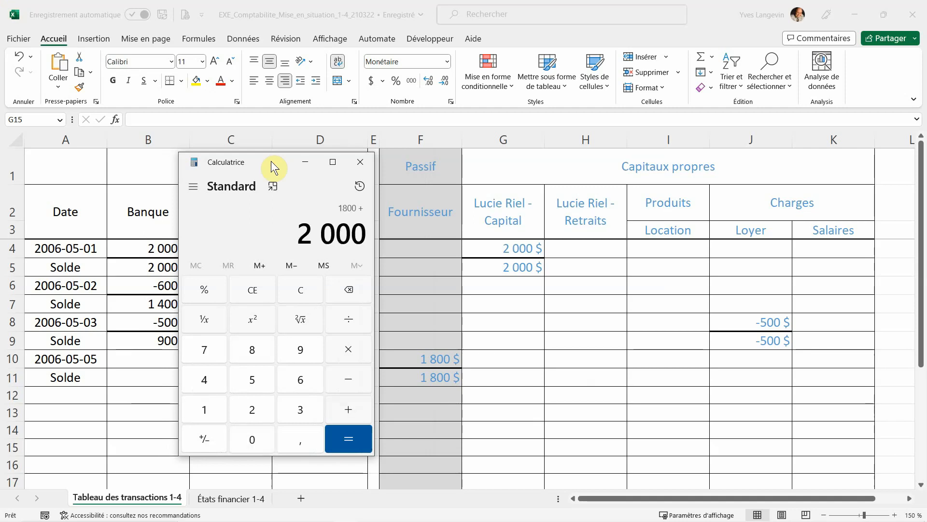
key("minus")
type("500")
key("Return")
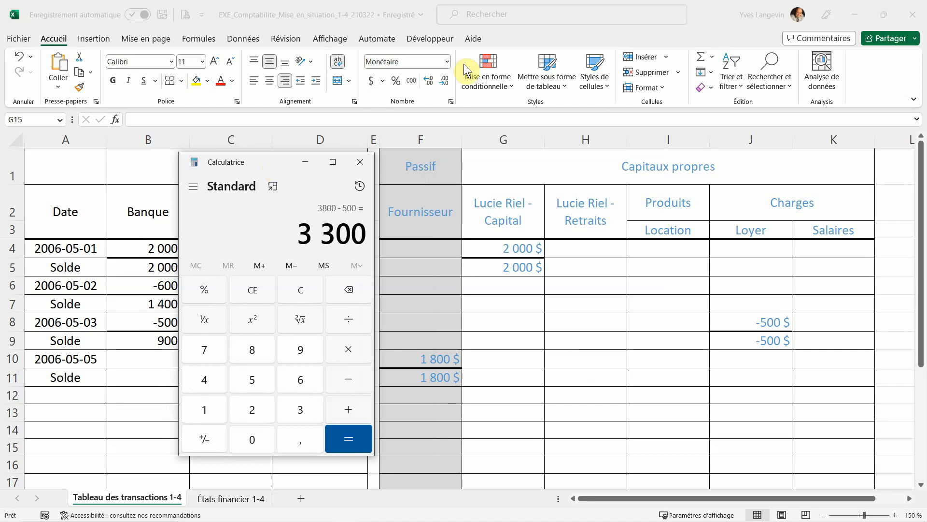
left_click(271, 163)
left_click_drag(270, 164, 471, 161)
left_click(540, 40)
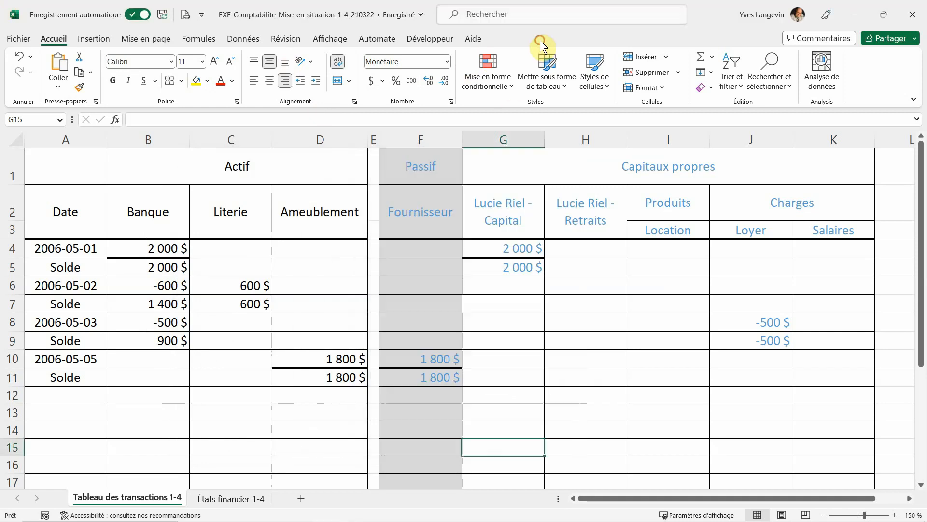
Consult the deposit note, Pièce justificative nº 6, in the manual, and enter 2005-05-16 in A12 and Solde in A13.
key("alt+Tab")
key("Tab")
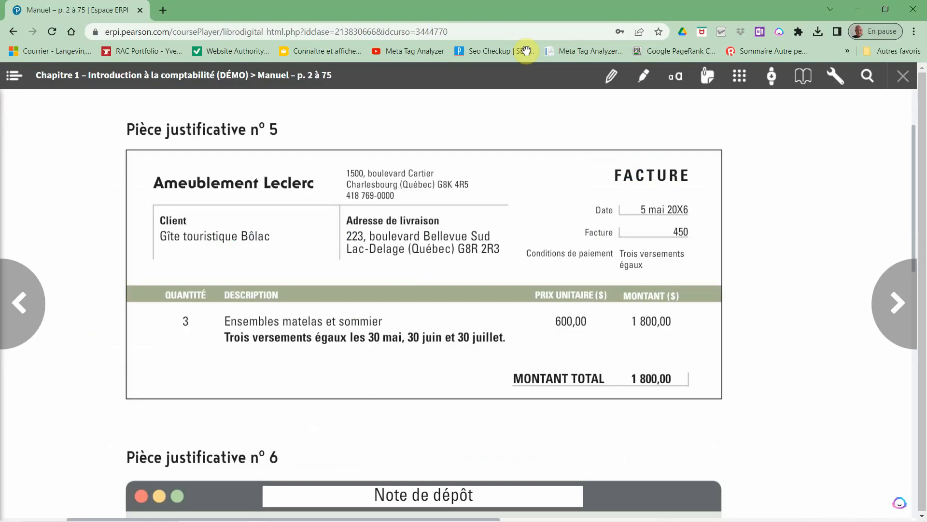
scroll(199, 357, "down", 3)
scroll(199, 356, "down", 3)
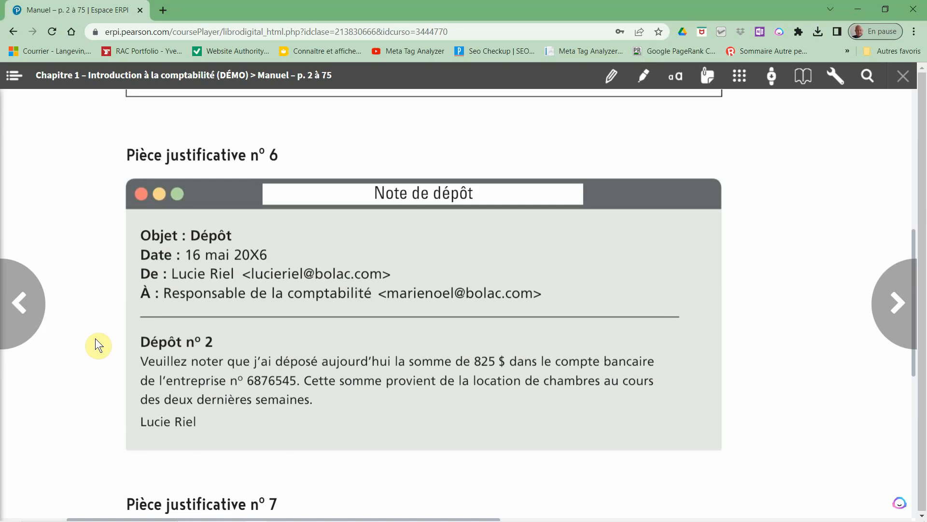
key("alt+Tab")
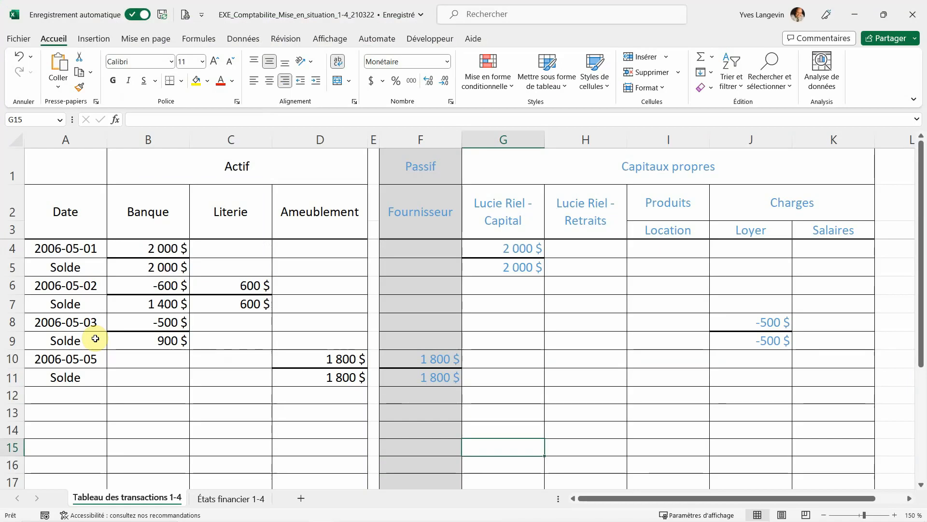
key("Home")
key("Up")
key("Up")
key("Up")
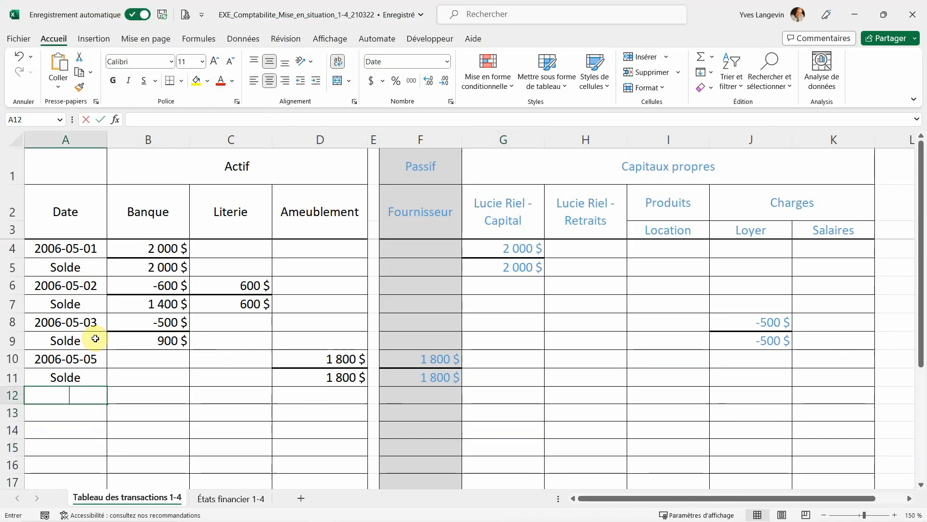
type("2005-05-")
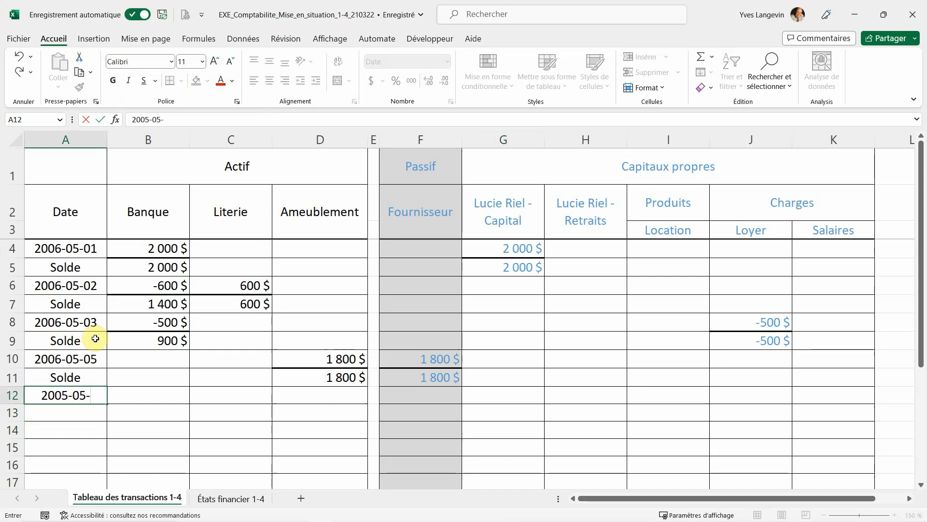
type("16")
key("Return")
type("Sold")
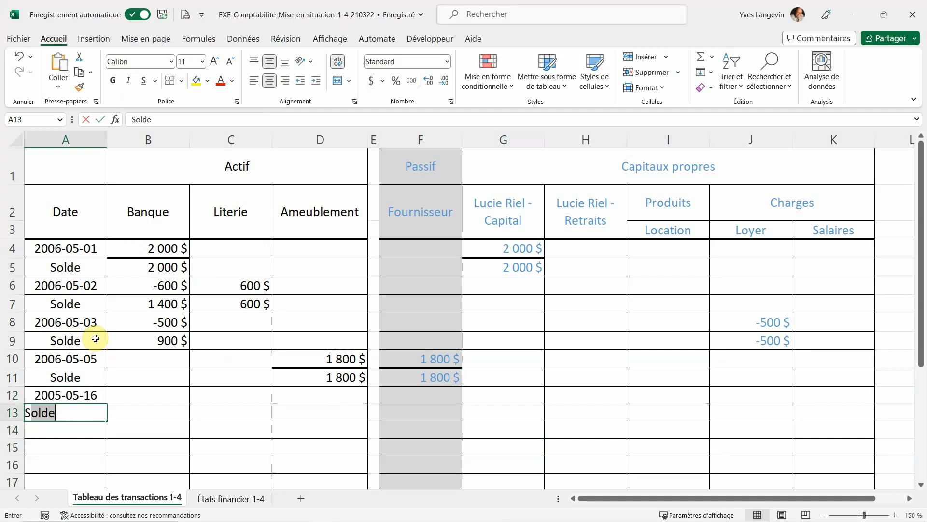
type("e")
key("Return")
Recheck the deposit note and record 825 in the Banque column for the new transaction, cell B12.
key("Up")
key("Up")
key("Right")
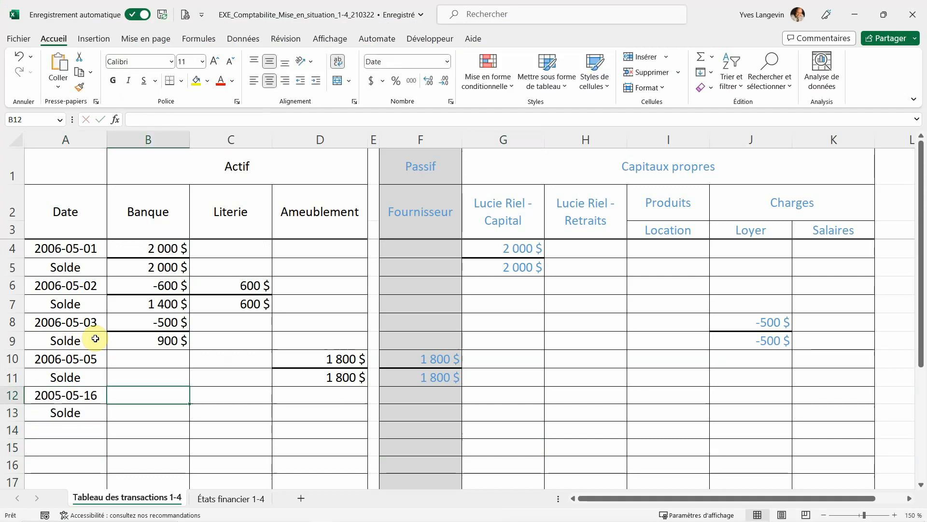
key("alt+Tab")
key("alt+Tab")
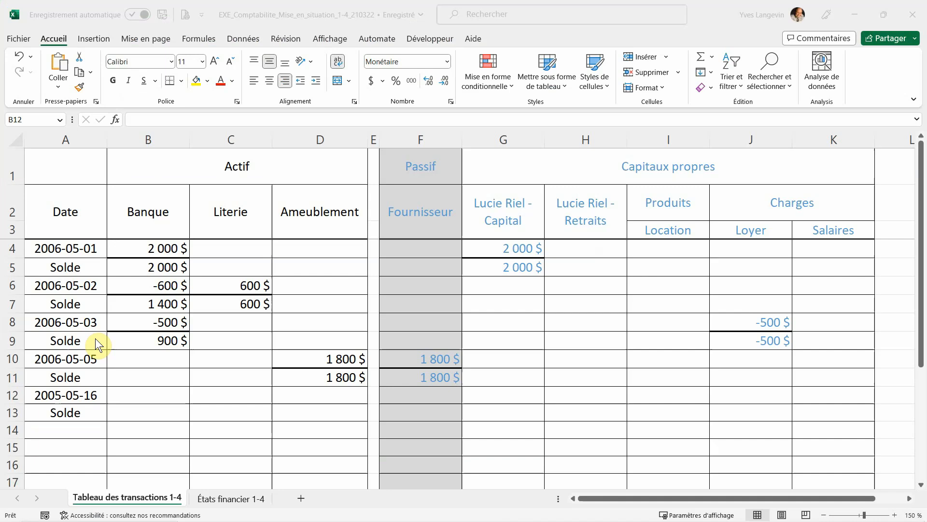
type("825")
key("Return")
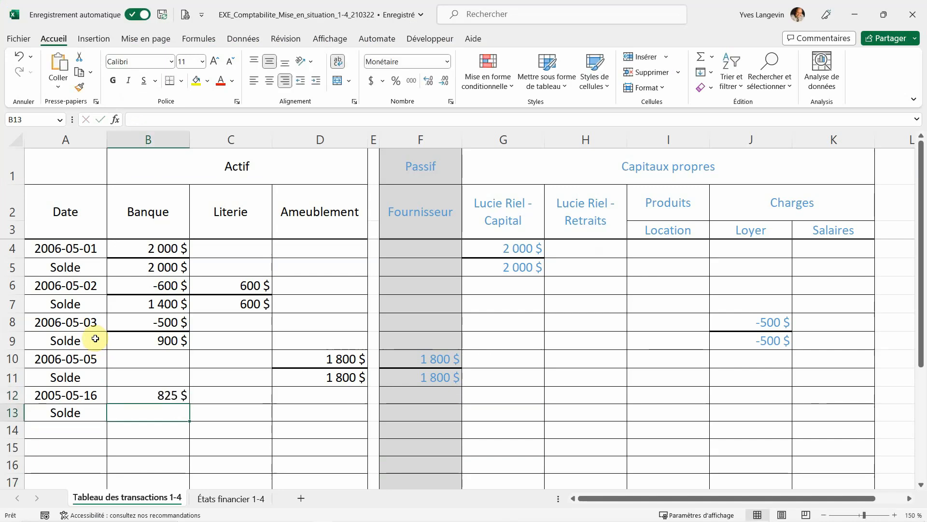
Set the Banque balance in B13 with the formula =B9+B12.
type("=")
key("Up")
key("Up")
key("Up")
key("Up")
key("Up")
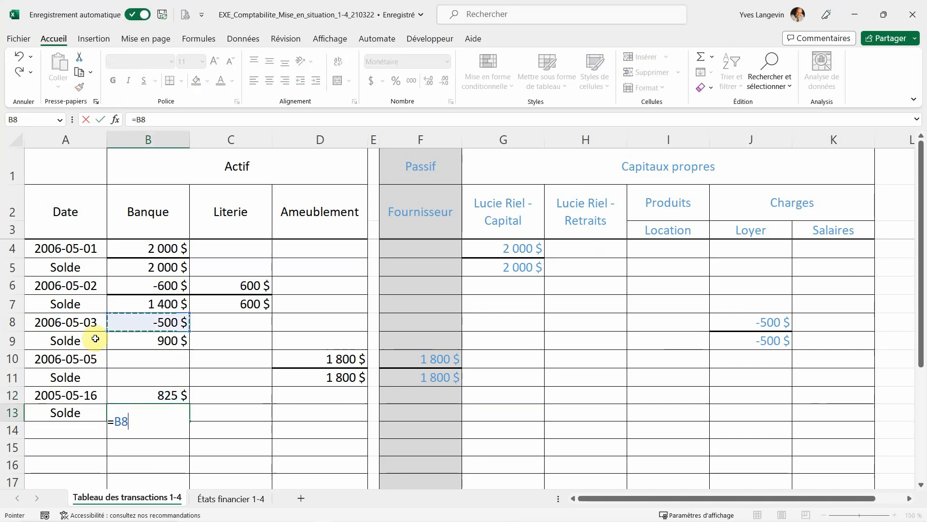
key("Down")
type("+")
key("Up")
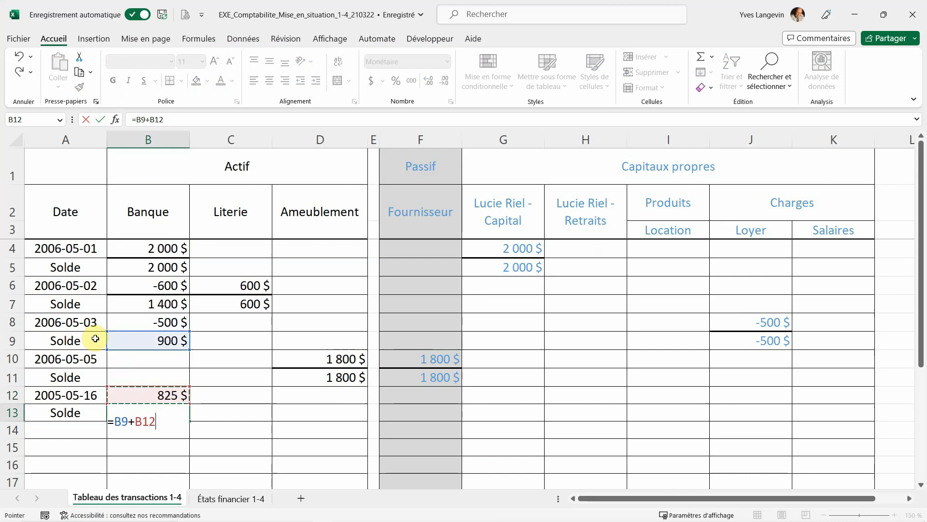
key("ctrl+Return")
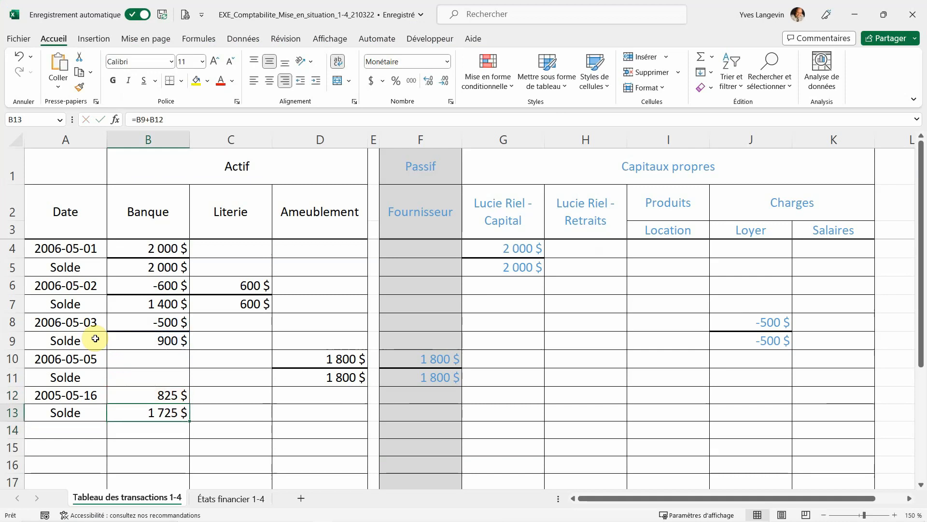
Record 825 in the Location column under Produits for the deposit transaction, cell I12.
key("Up")
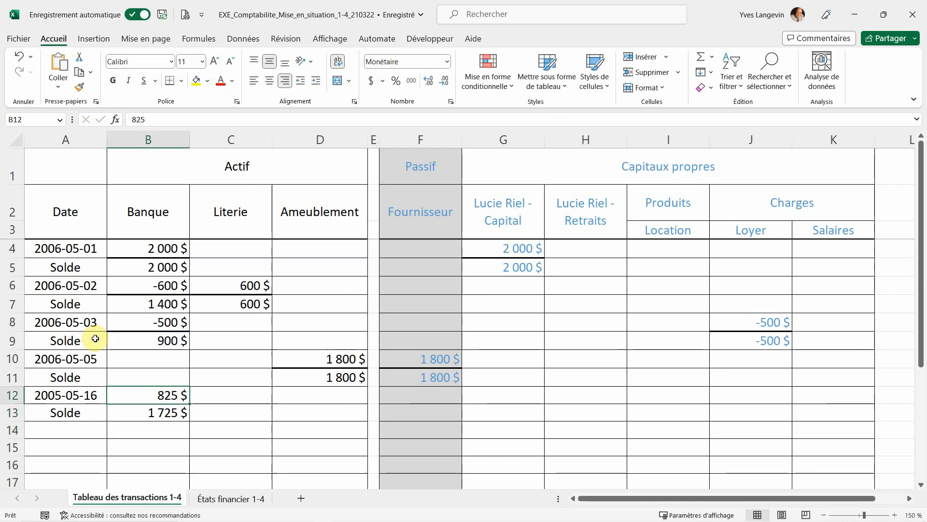
key("Right")
key("Right")
key("Right")
key("Right")
key("Right")
key("Right")
key("Right")
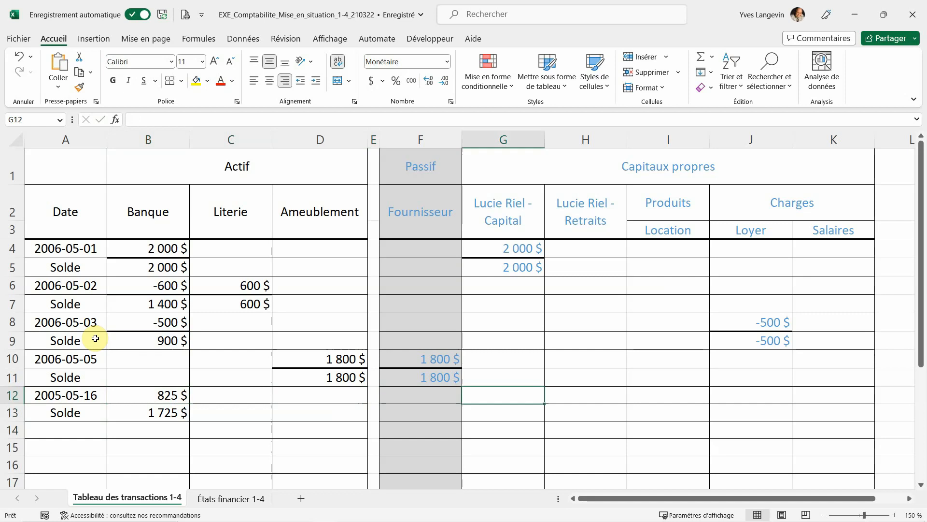
type("825")
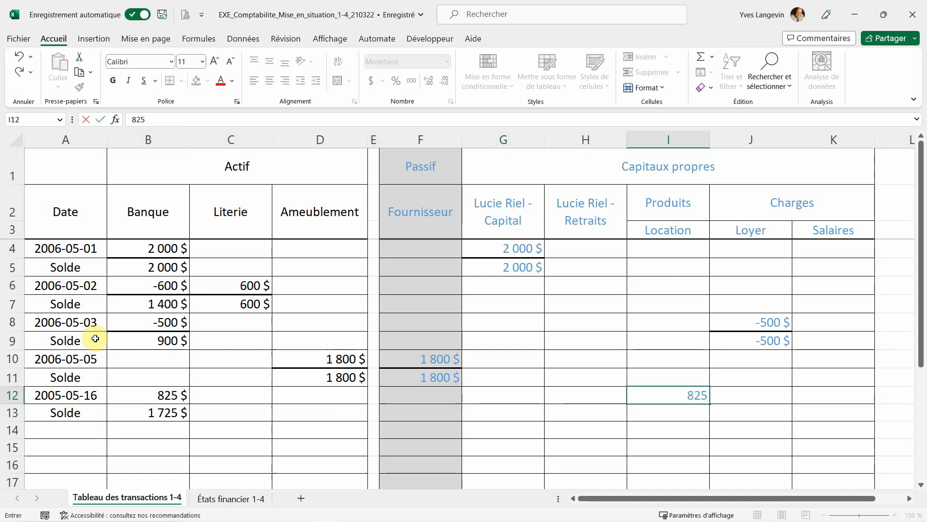
key("Return")
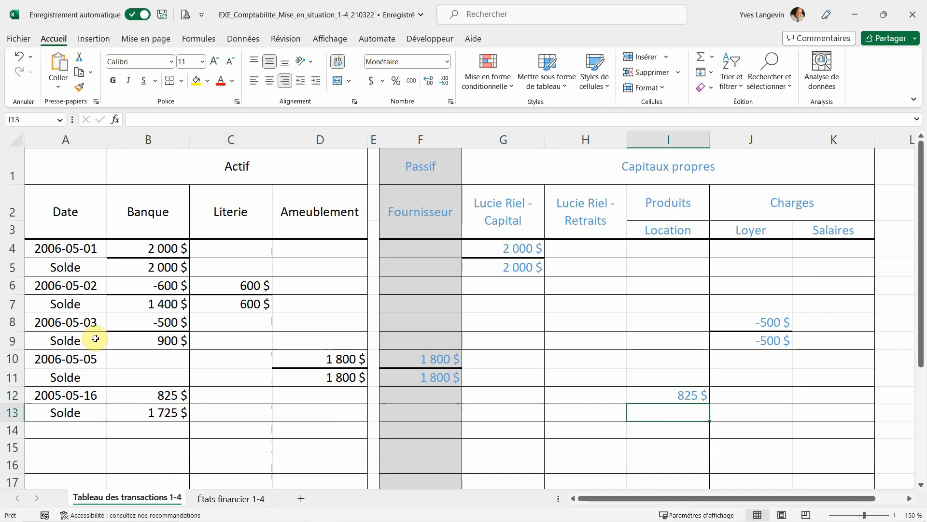
Set the Location balance in I13 with the formula =I12.
type("=")
key("Up")
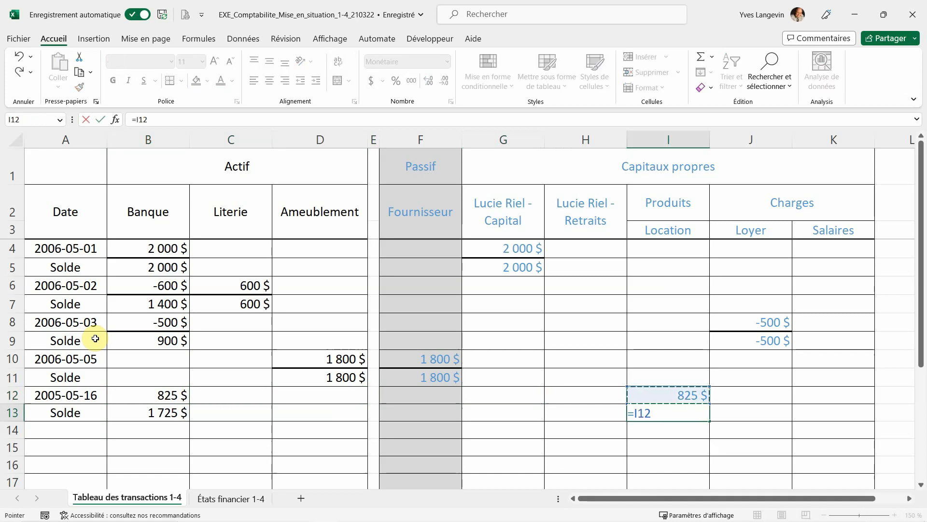
key("Return")
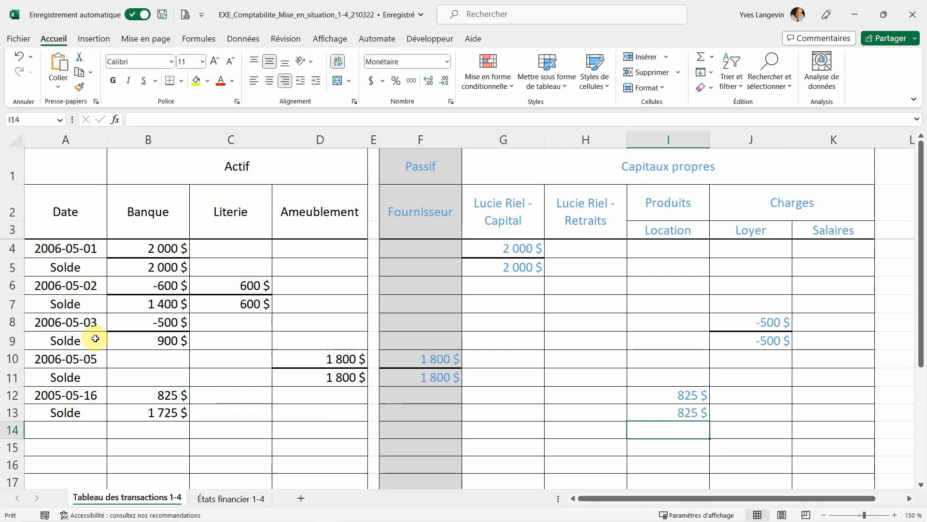
Add a thick top border to the Banque and Location balance cells on the fifth Solde row, B13 and I13.
left_click(129, 410)
left_click(680, 416, "ctrl")
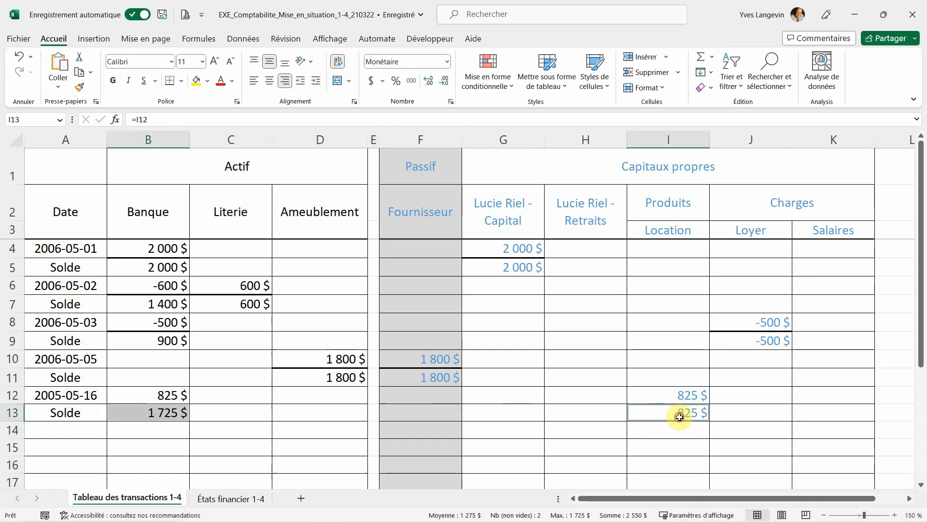
right_click(678, 411)
left_click(714, 355)
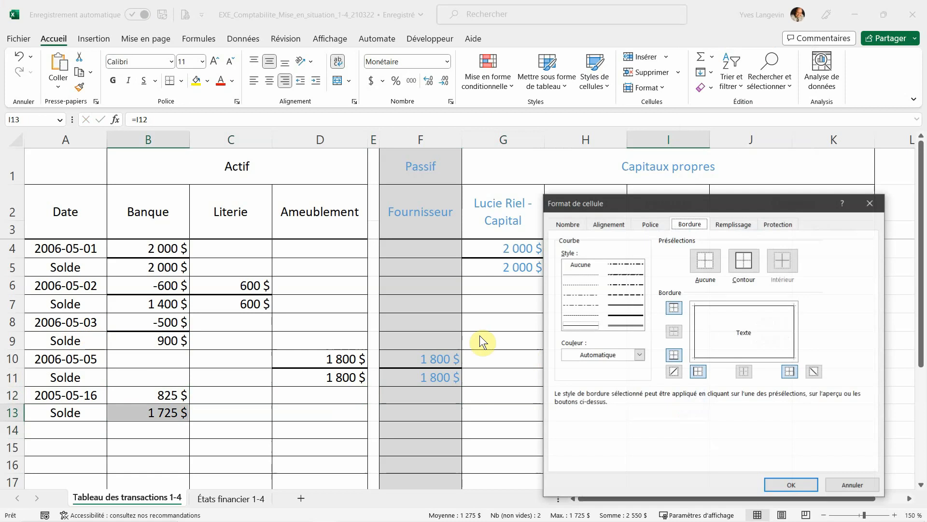
left_click(626, 314)
left_click(674, 308)
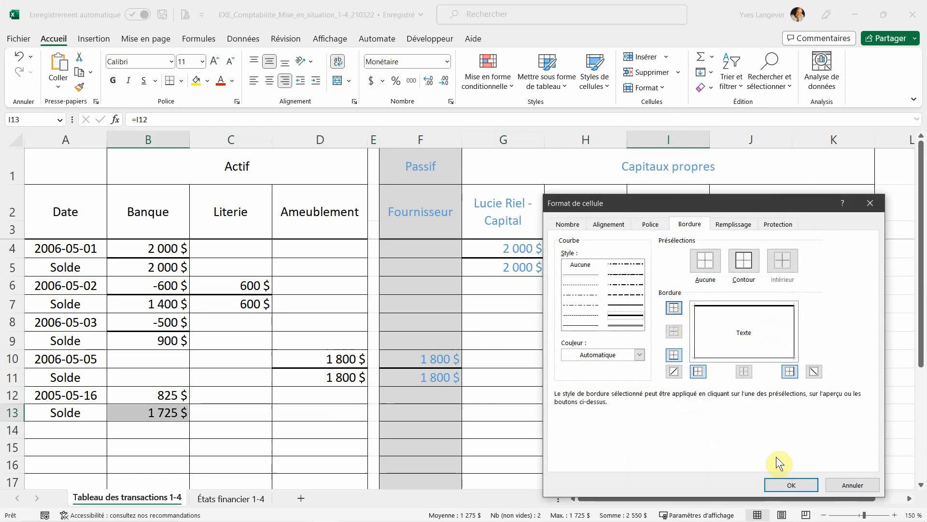
left_click(783, 481)
left_click(551, 419)
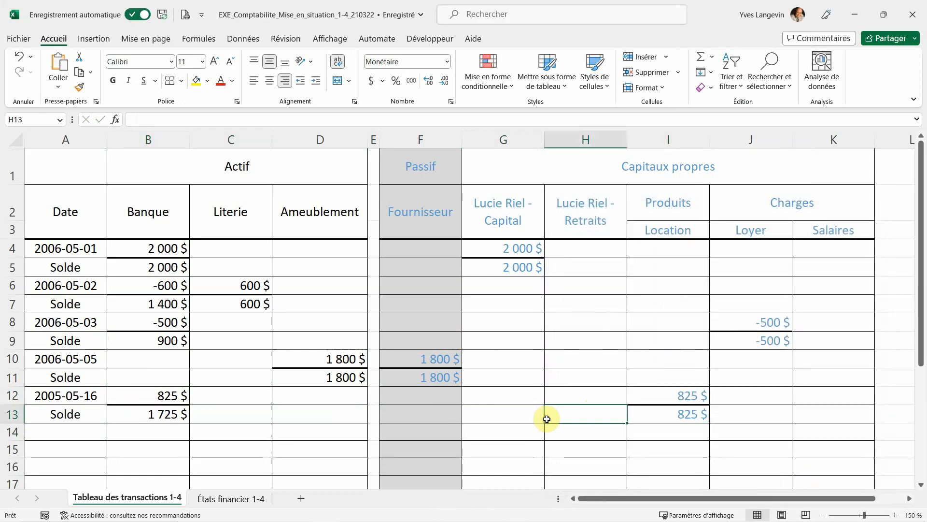
Switch to the calculator and add up the asset balances as 1725+600+1800.
key("alt+Tab")
key("Tab")
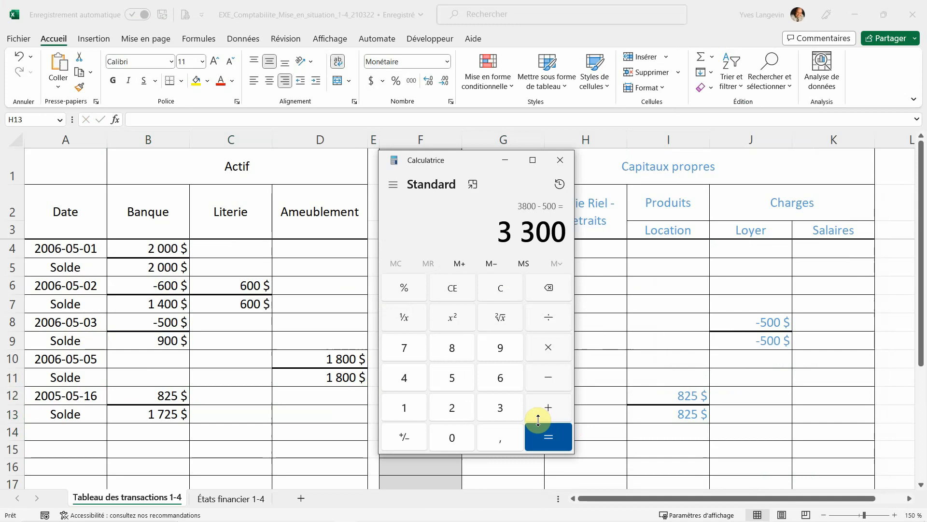
type("1725+6")
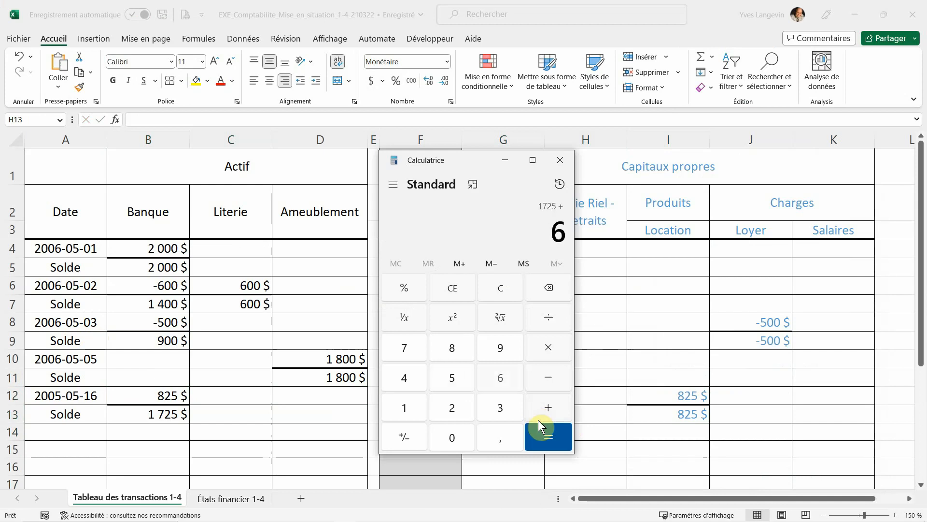
type("00+1800")
key("Return")
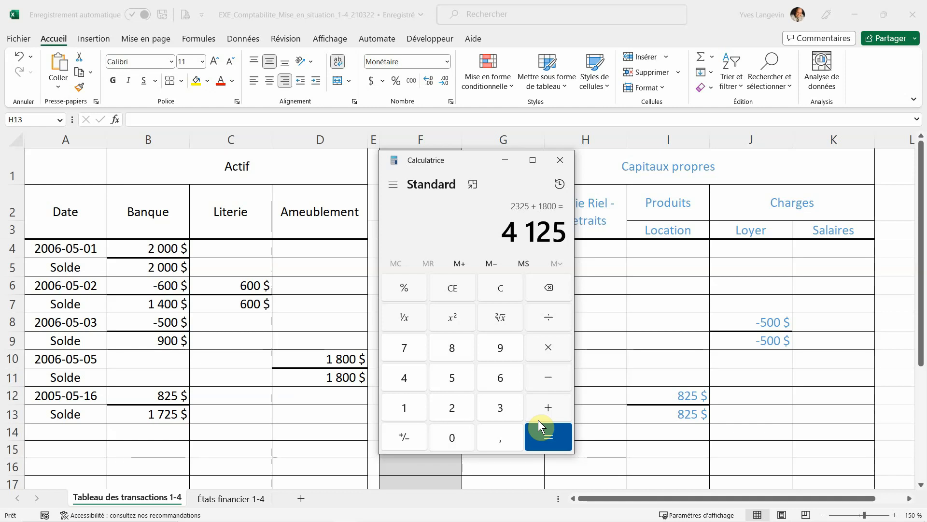
Move the calculator off the Passif column and compute liabilities plus equity as 1800+2000+825-500.
left_click_drag(473, 158, 274, 156)
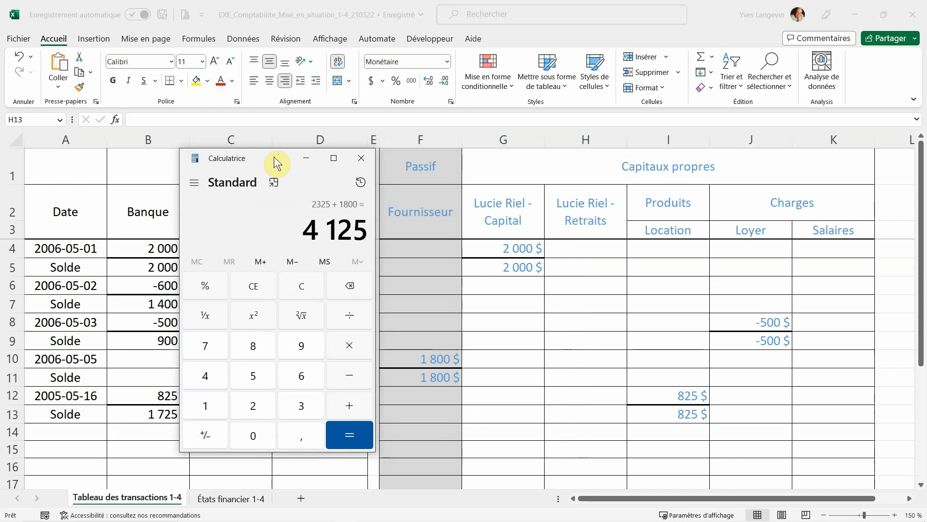
type("1800+")
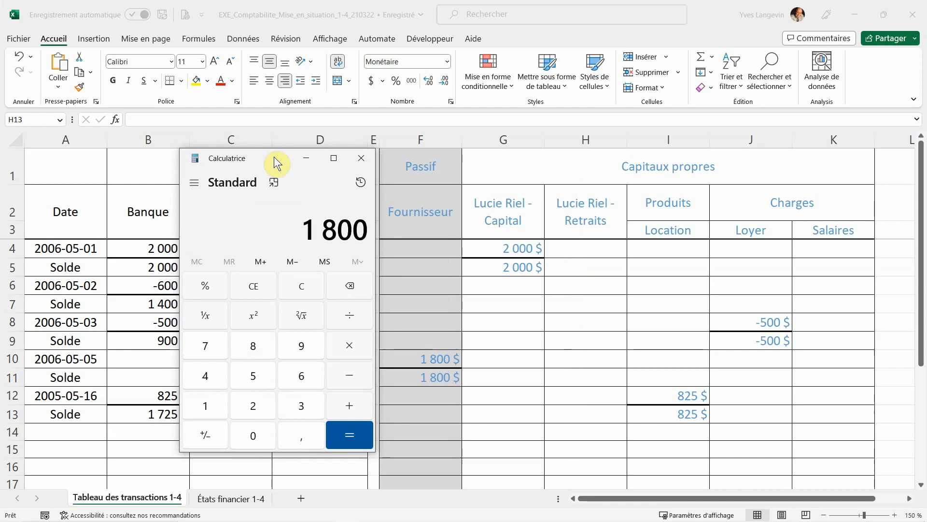
type("2000+")
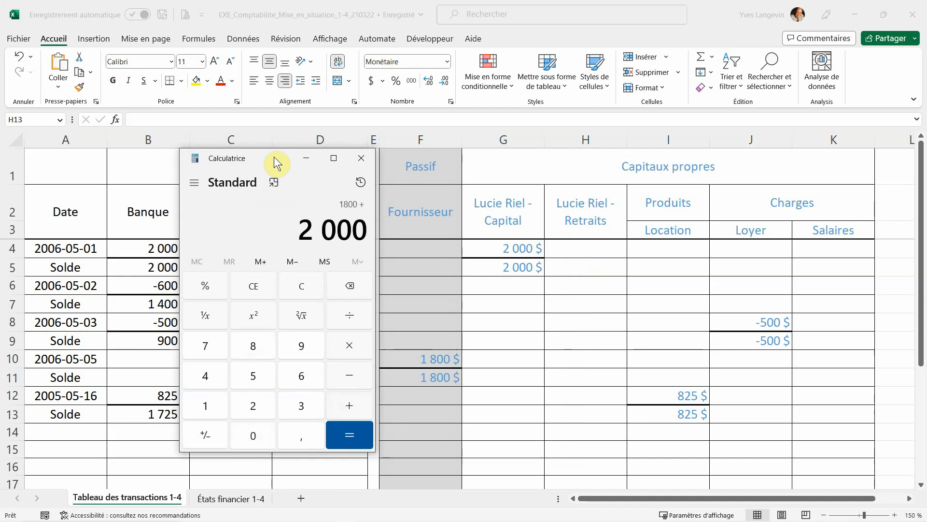
type("825-500")
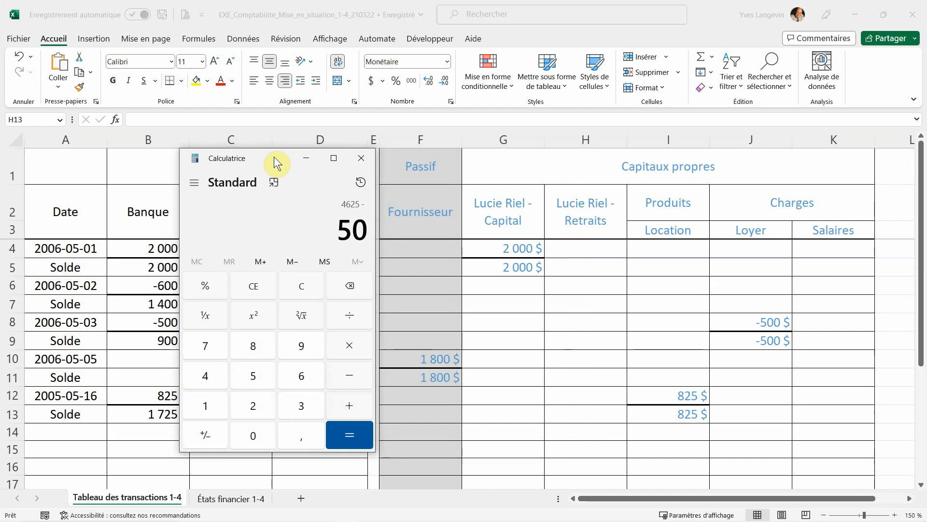
key("Return")
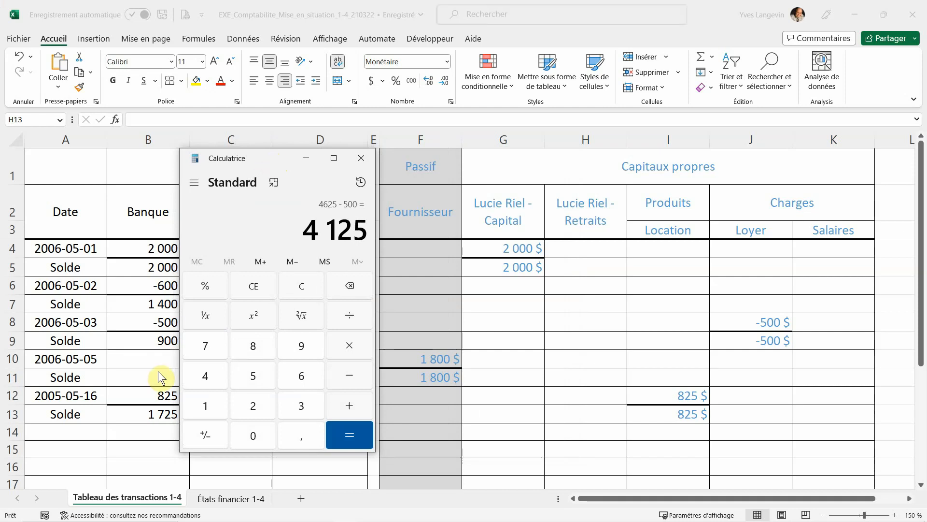
Select cell A14 in the transactions table, then switch to the online manual and consult Pièce justificative nº 7.
left_click(65, 441)
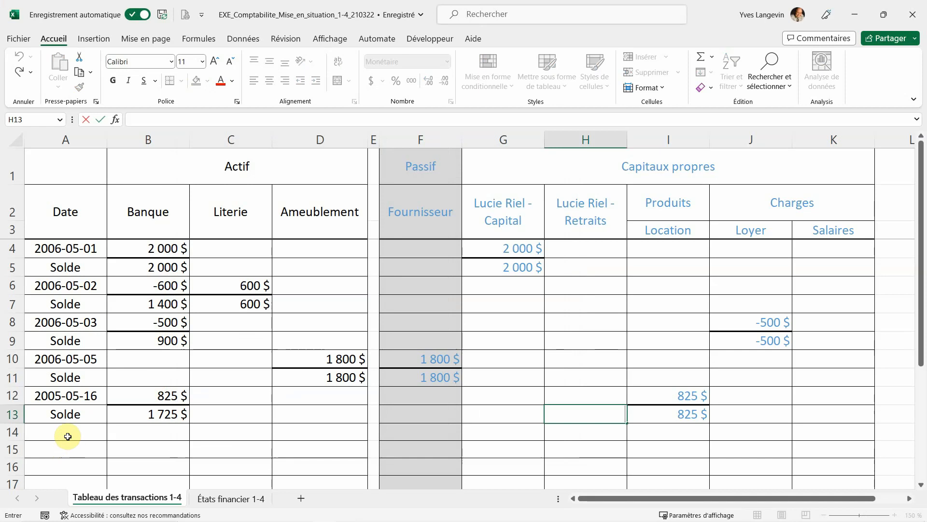
left_click(68, 435)
key("alt+Tab")
key("alt+Tab")
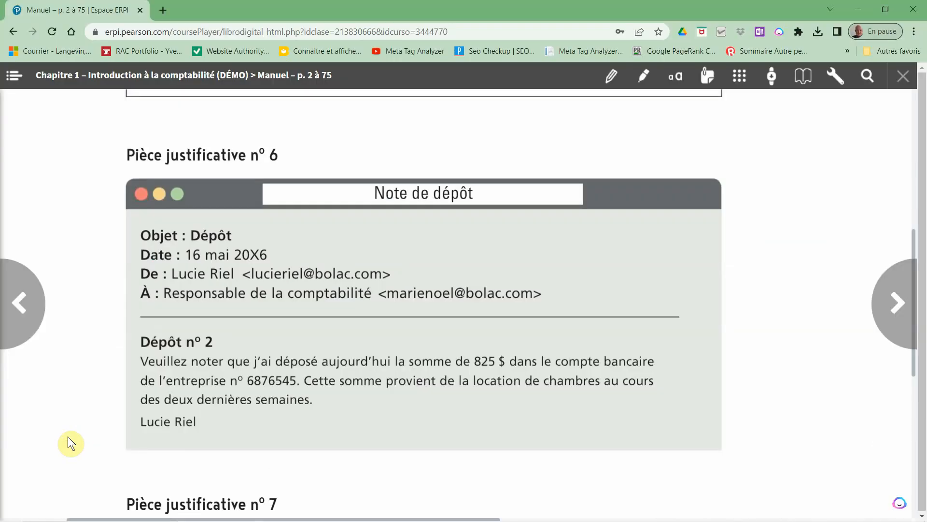
scroll(161, 397, "down", 3)
scroll(160, 397, "down", 5)
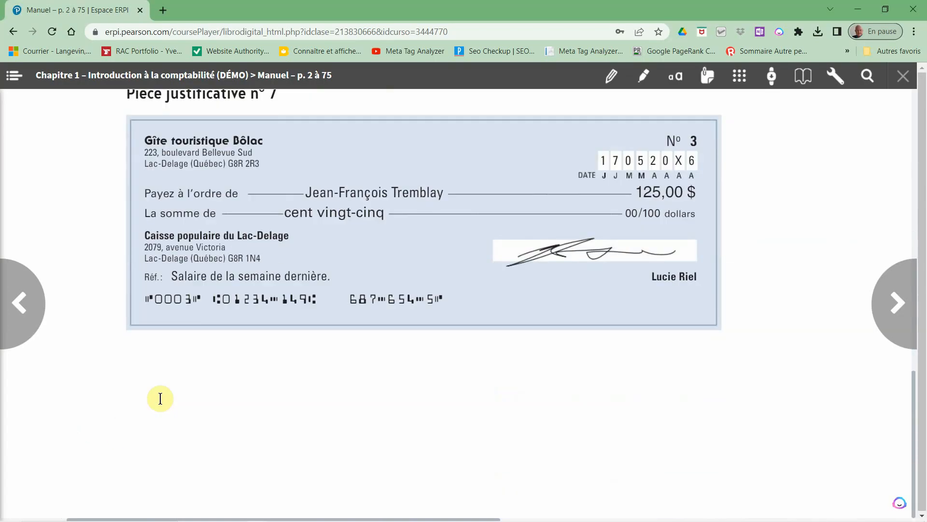
scroll(160, 397, "up", 1)
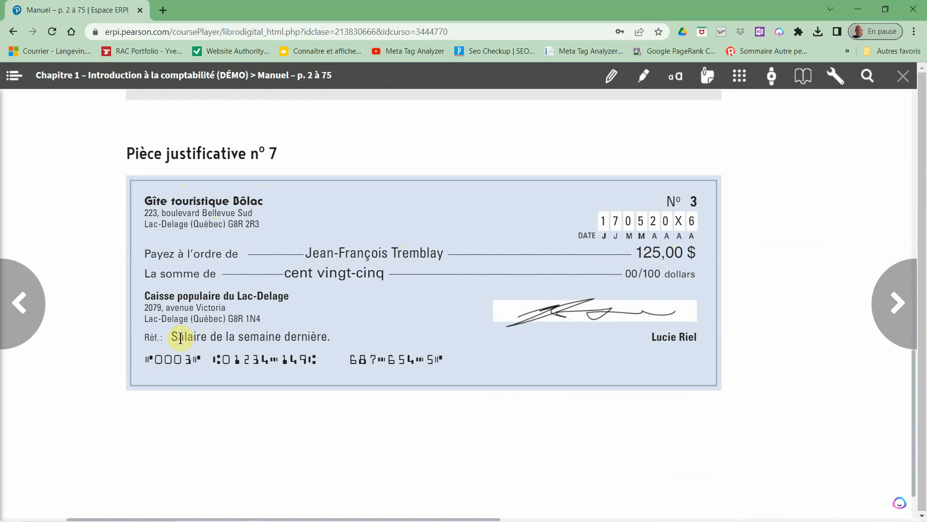
Return to the Excel workbook and enter the date 2006-05-17 in A14 and the label Solde in A15.
key("alt+Tab")
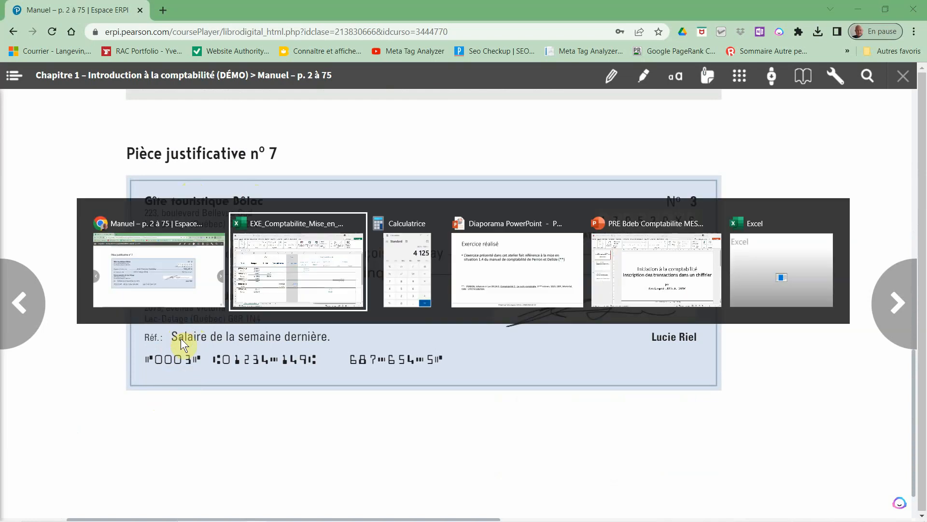
key("alt+Tab")
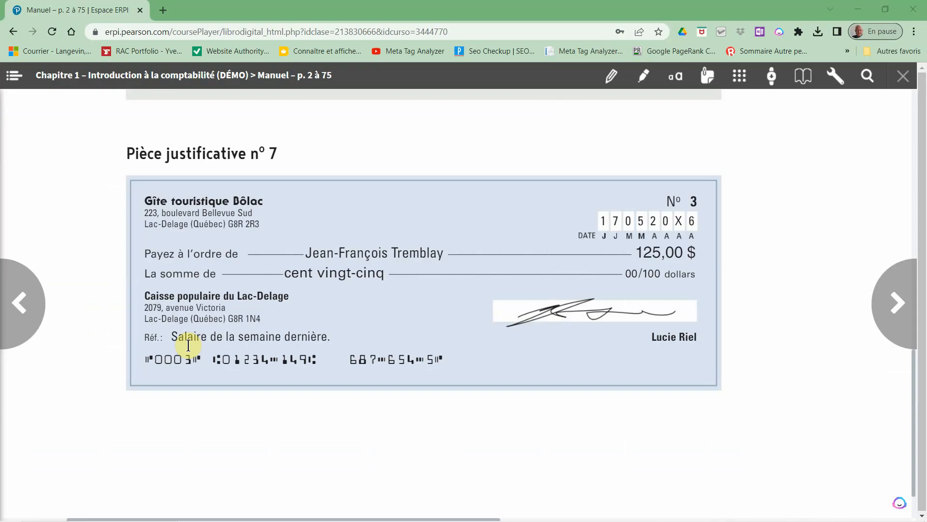
key("alt+Tab")
type("2")
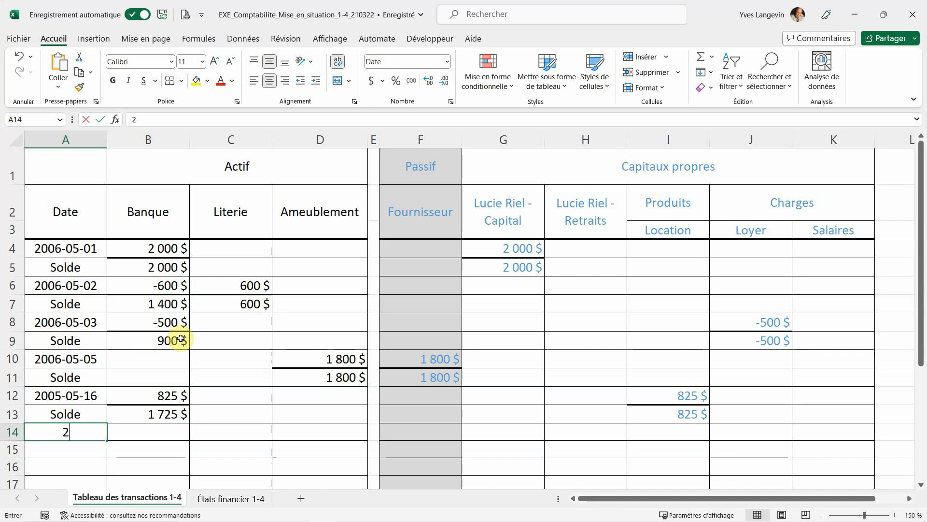
type("006-05-17")
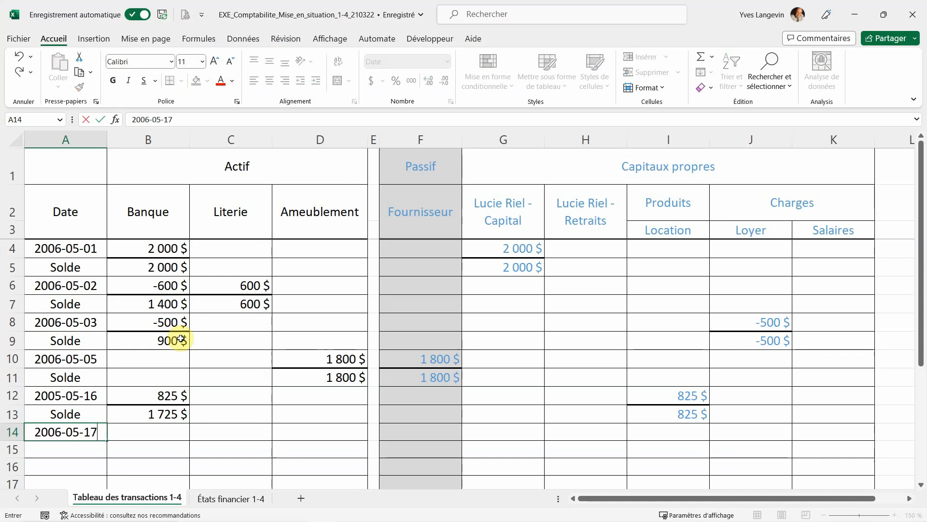
key("Return")
type("Solde")
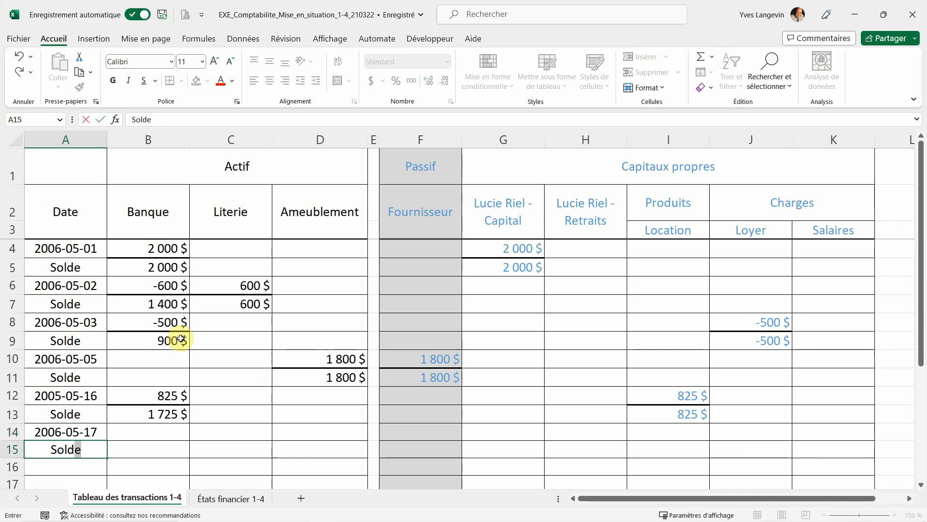
key("ctrl+Return")
Record -125 in the Banque column for the salary payment, cell B14.
key("Up")
key("Right")
type("-125")
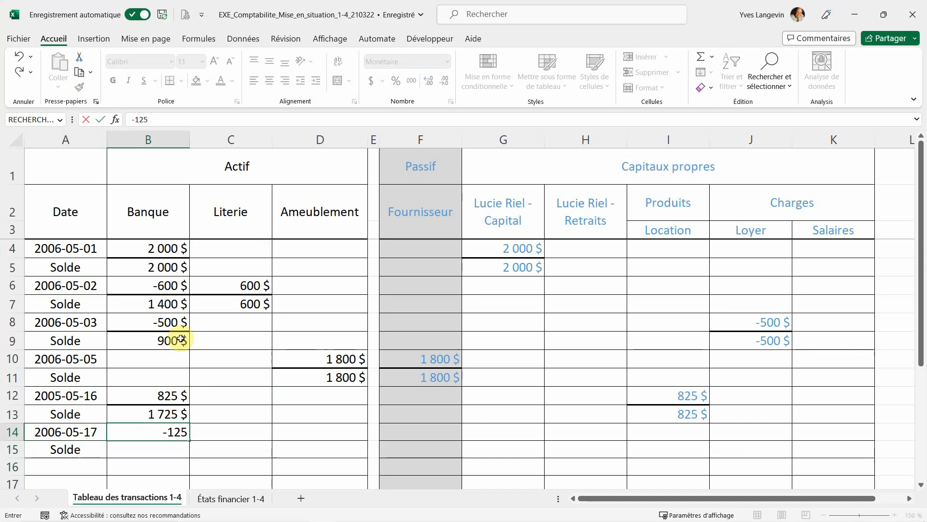
key("Return")
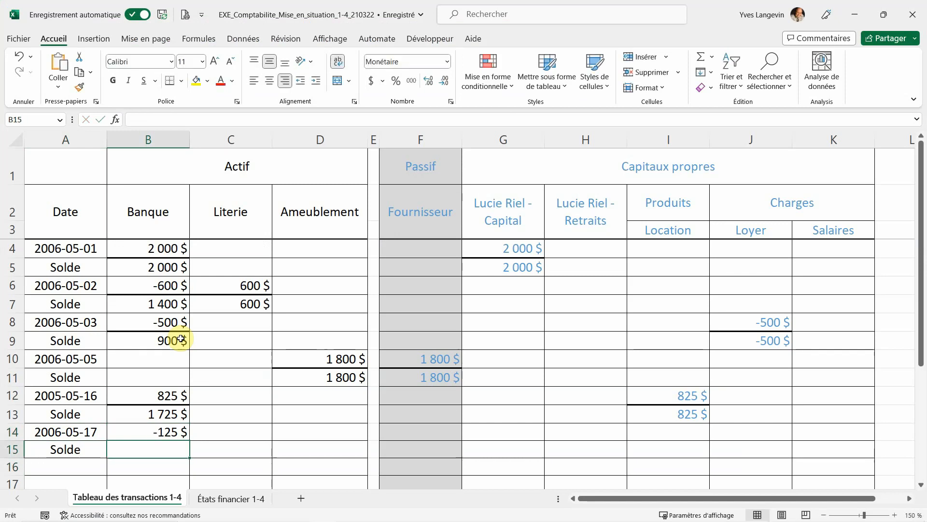
Set the Banque balance in B15 with the formula =B13+B14.
type("=")
key("Up")
key("Up")
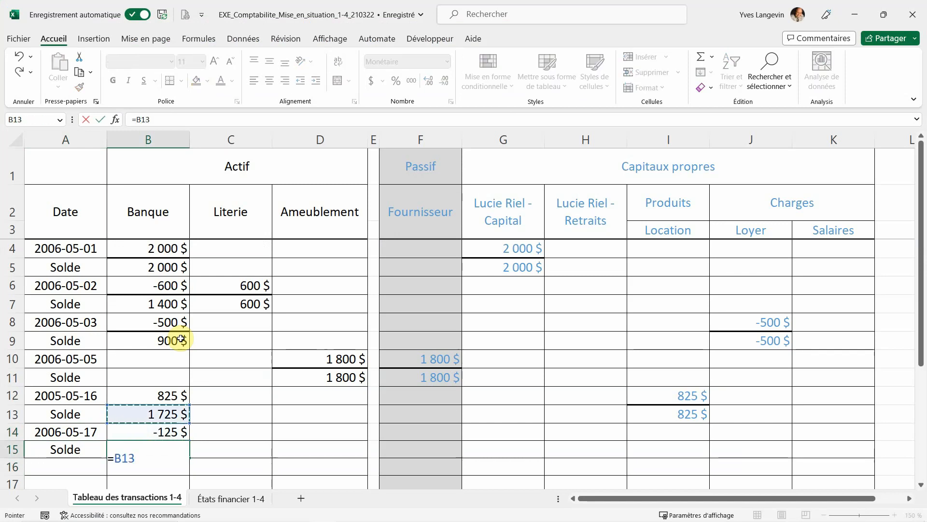
type("+")
key("Up")
key("Return")
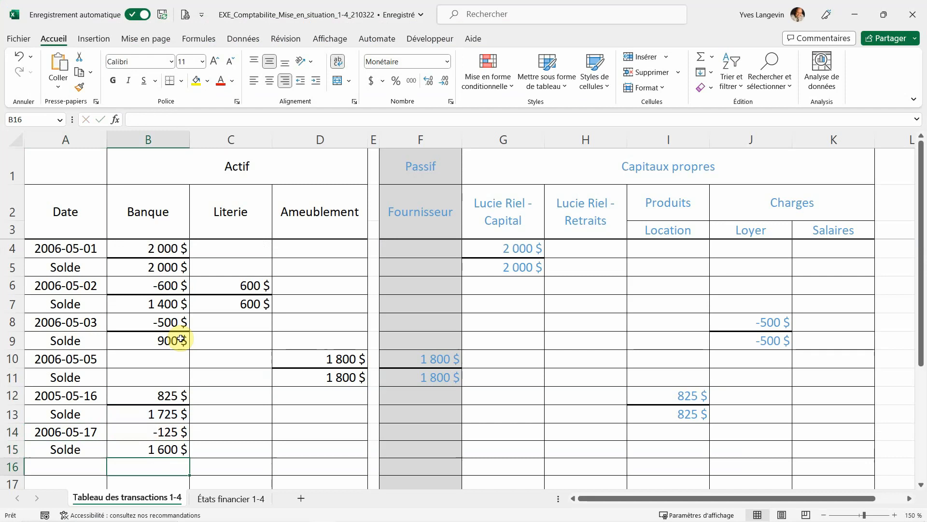
Record -125 in the Salaires column under Charges for the salary payment, cell K14.
key("Up")
key("Up")
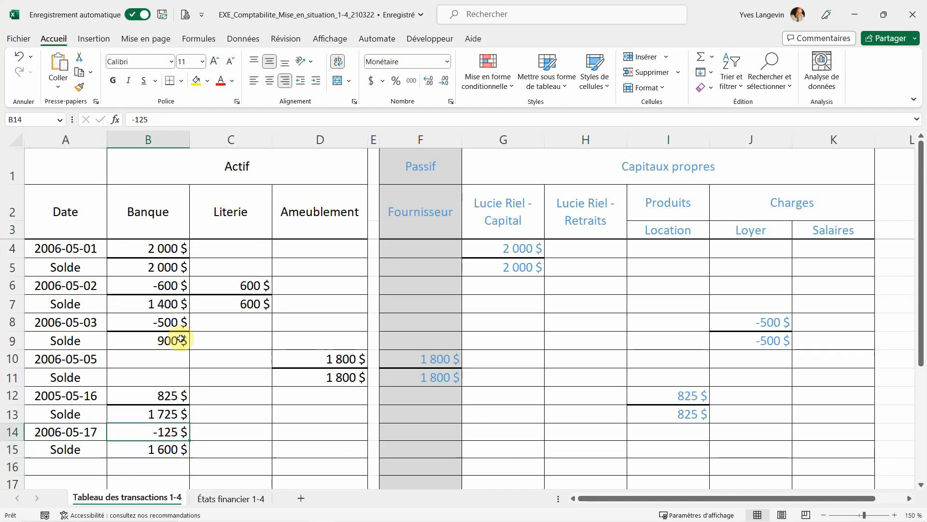
key("Right")
key("Right")
key("Right")
key("Right")
key("Right")
key("Right")
key("Right")
key("Right")
key("Right")
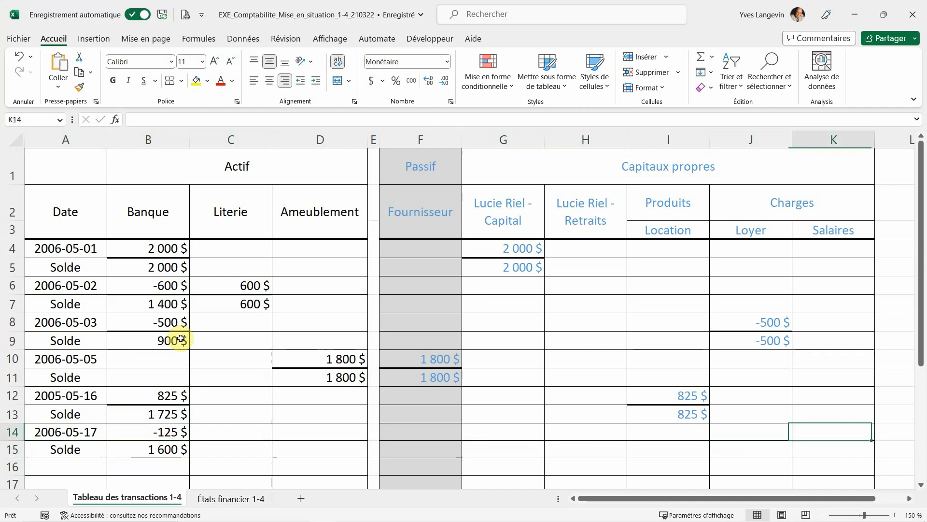
type("-125")
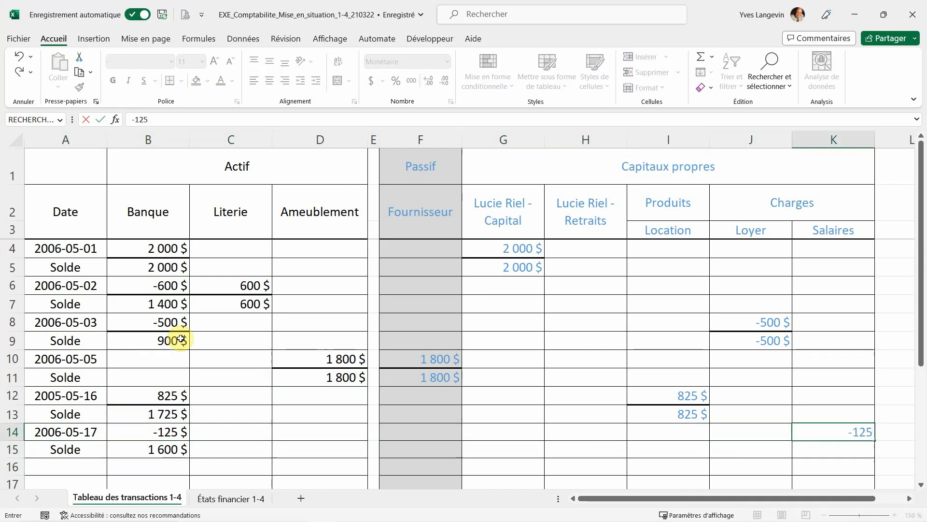
key("Return")
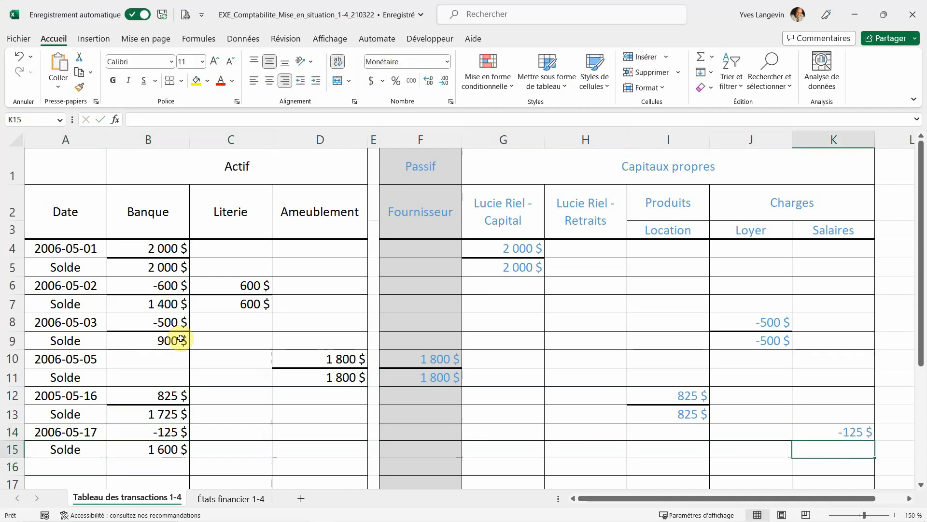
Set the Salaires balance in K15 with the formula =K14.
type("=")
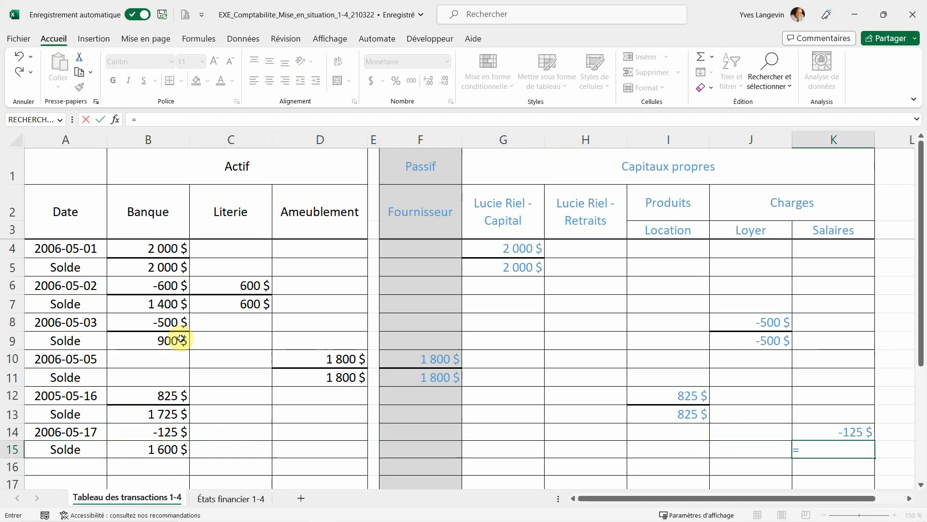
key("Up")
key("Return")
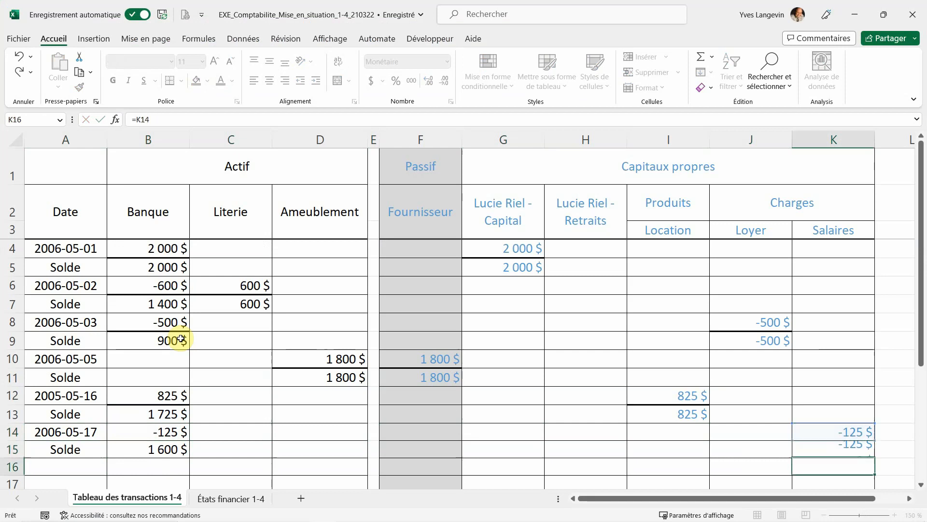
Add a thick top border to the Banque and Salaires balance cells on the sixth Solde row, B15 and K15.
key("Up")
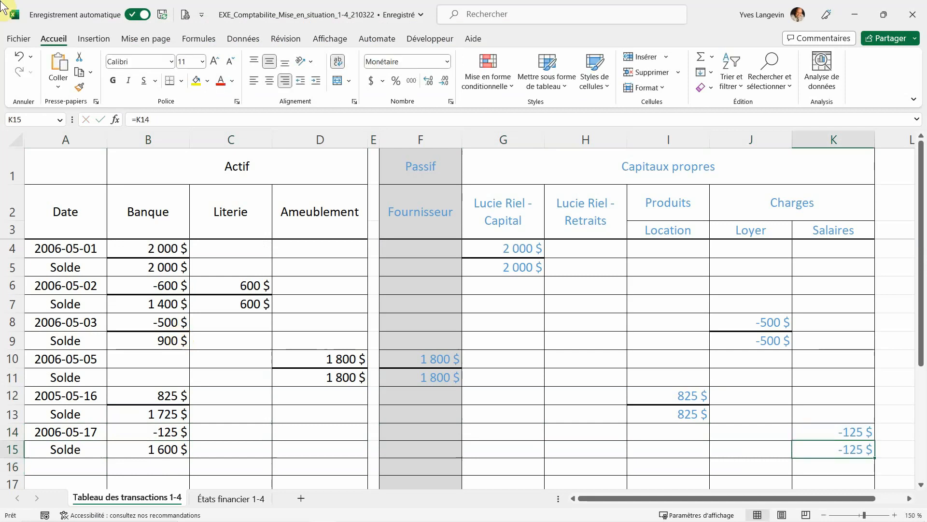
left_click(117, 447, "ctrl")
right_click(125, 445)
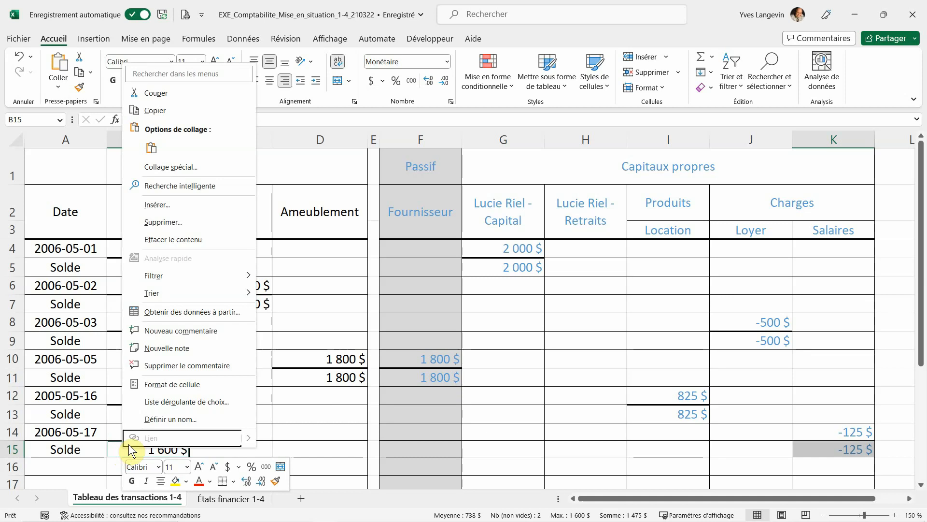
left_click(169, 394)
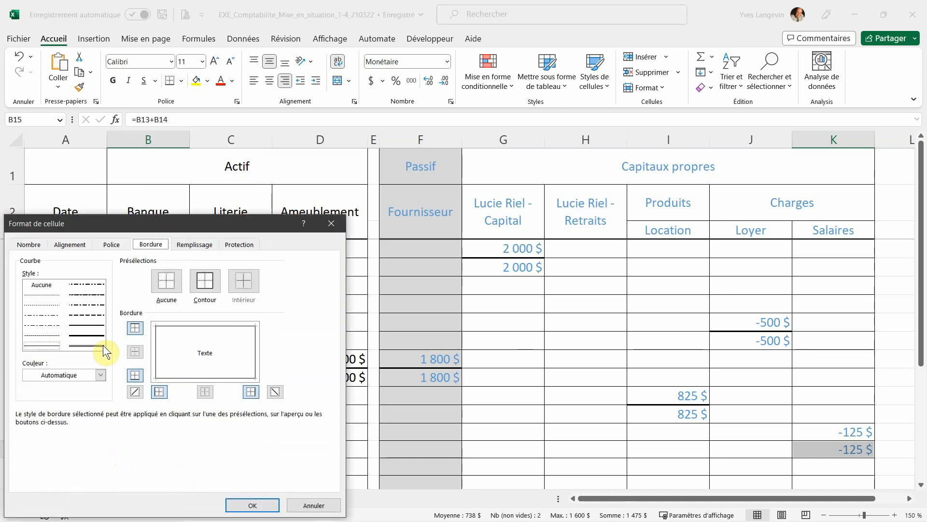
left_click(103, 339)
left_click(132, 330)
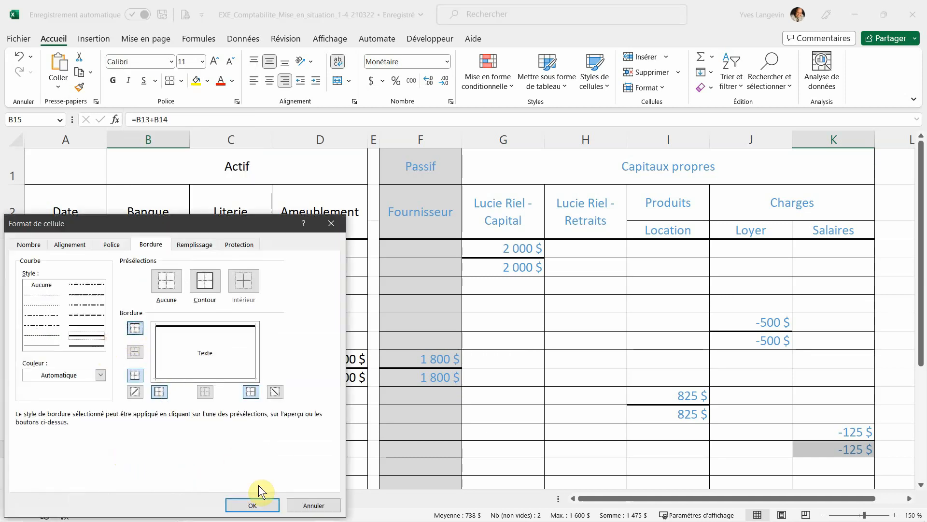
left_click(258, 504)
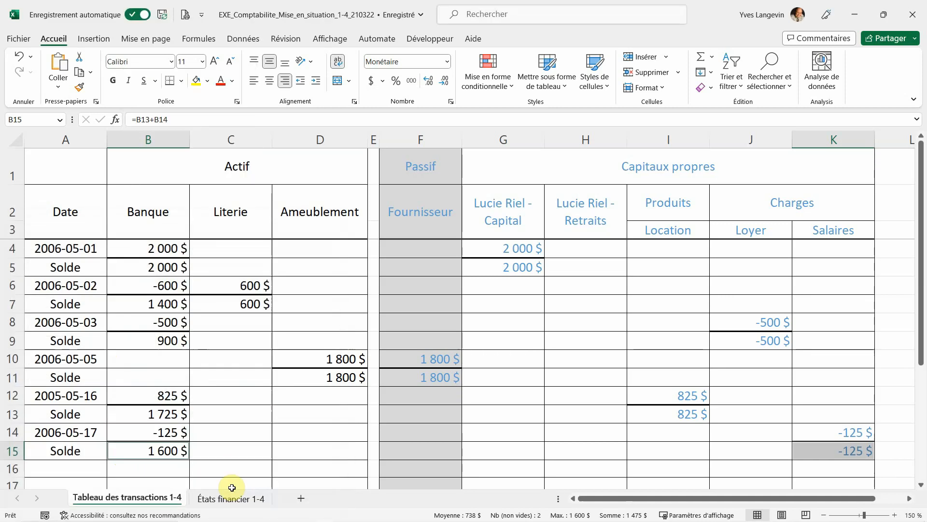
Select cell A16, then switch to the online manual and bring up Pièce justificative nº 8 enlarged for reading.
left_click(87, 465)
scroll(68, 465, "down", 2)
key("alt+Tab")
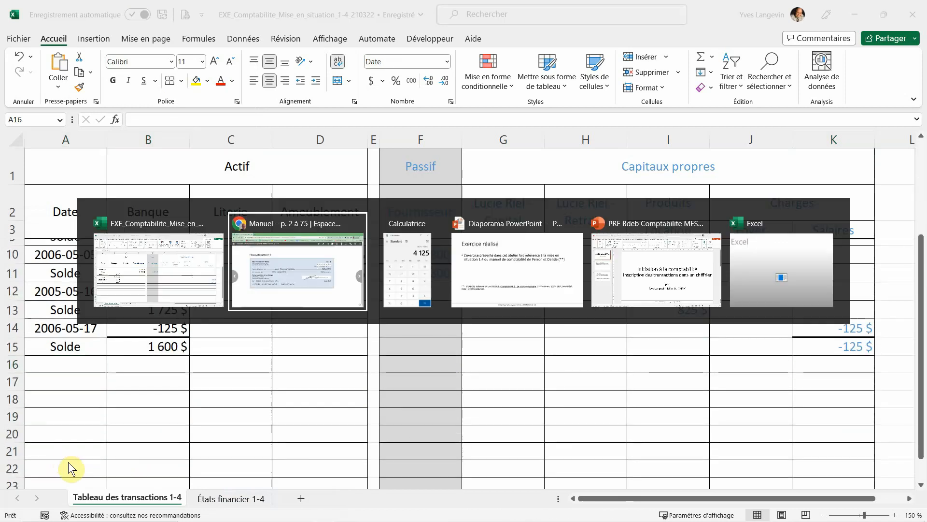
scroll(201, 410, "down", 1)
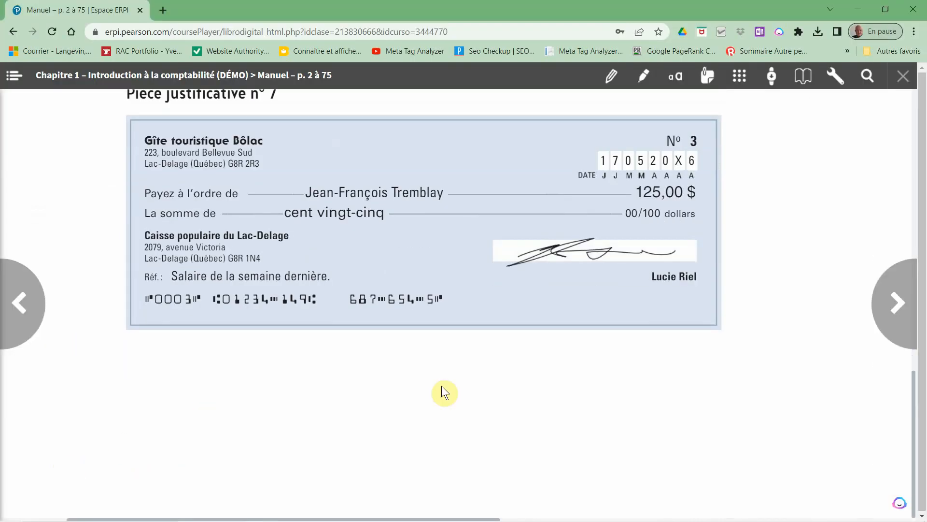
left_click(896, 303)
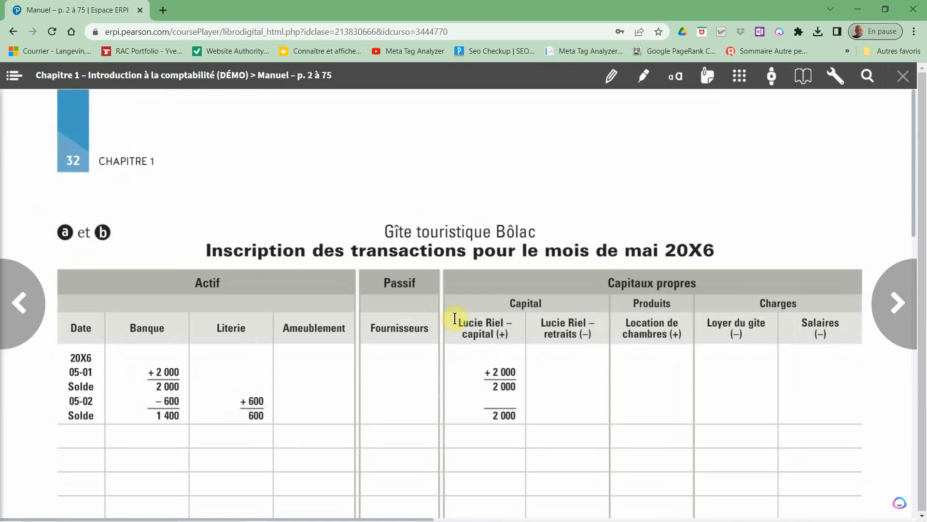
left_click(355, 281)
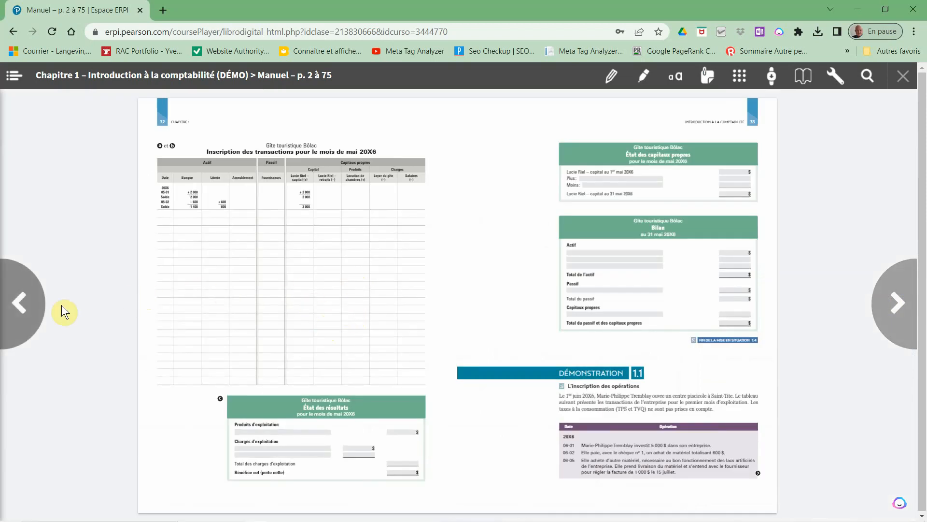
left_click(30, 318)
left_click(701, 221)
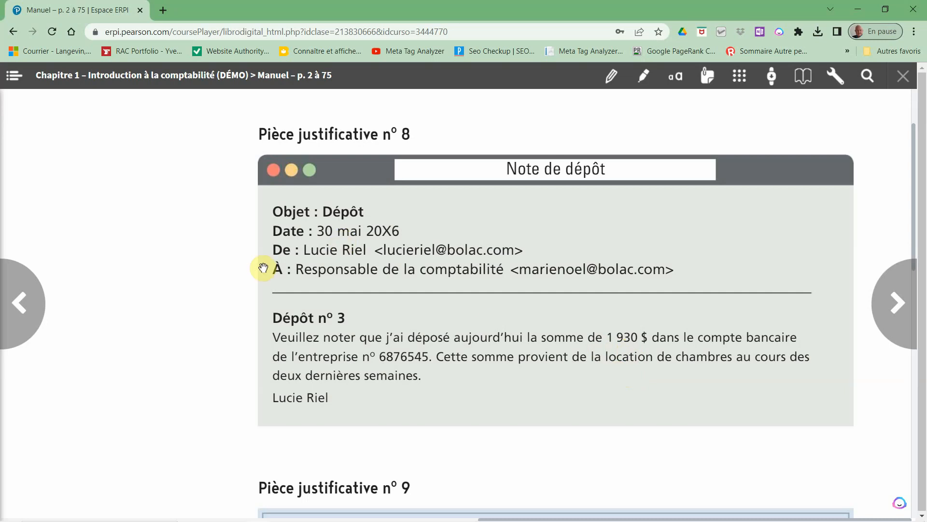
Switch to the Excel transactions table and enter the date 2006-05-30 in A16 with the label Solde in A17.
key("alt+Tab")
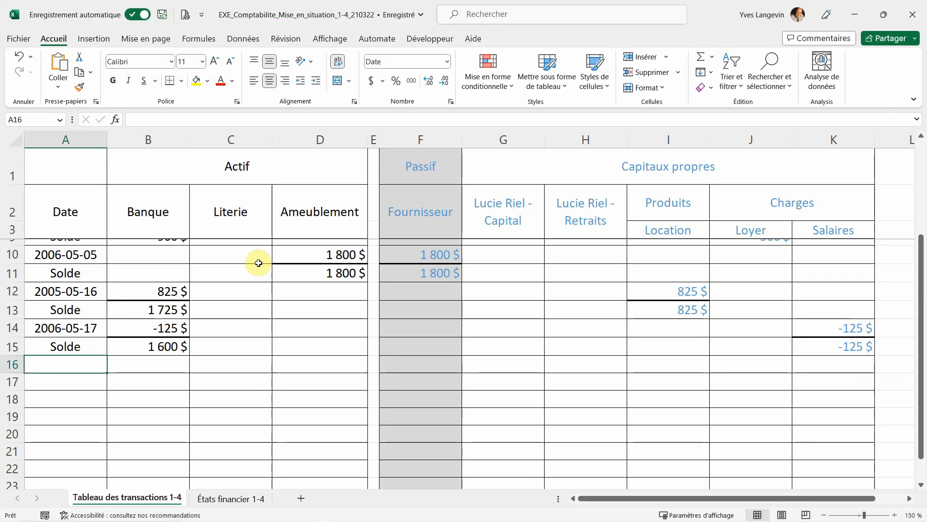
type("2006-")
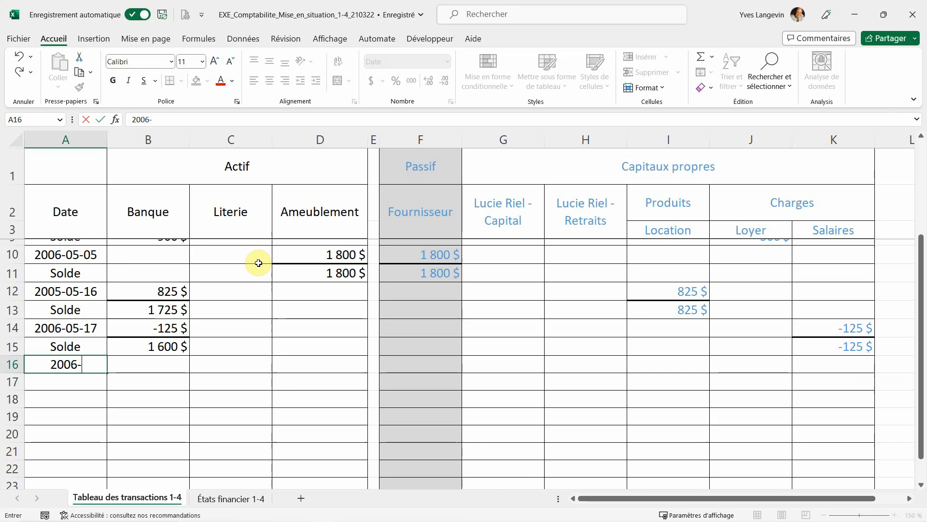
type("05-30")
key("Return")
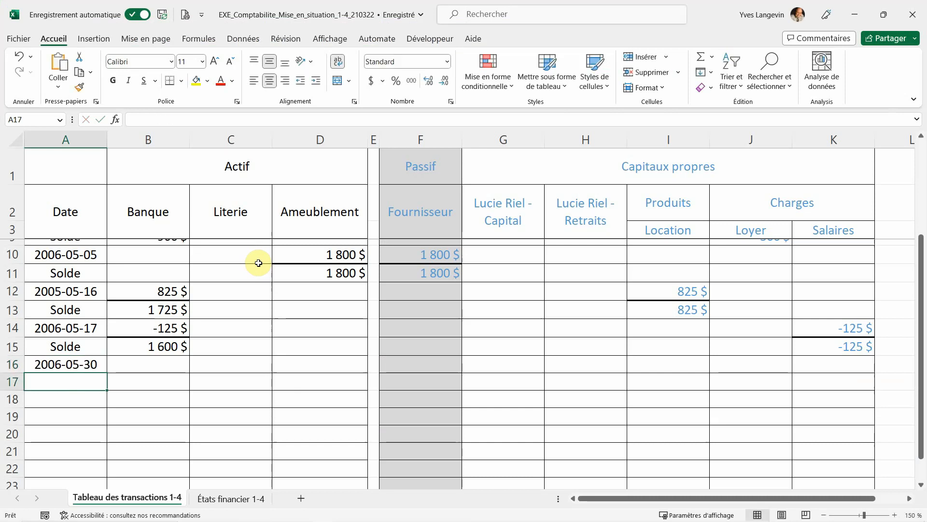
type("S")
key("Return")
Recheck the deposit note in the browser manual and enter its amount, 1 930, under Banque in B16 of the Excel table.
key("Up")
key("Up")
key("Right")
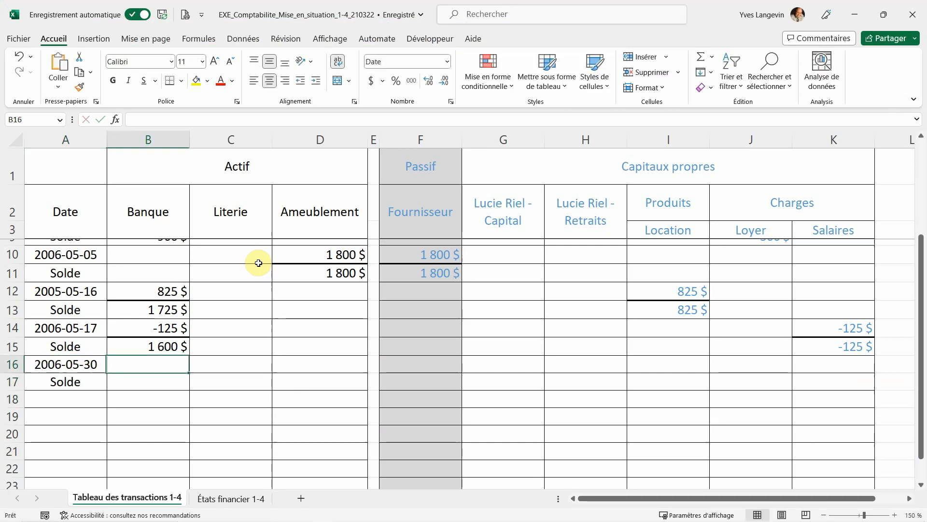
key("alt+Tab")
key("alt+Tab")
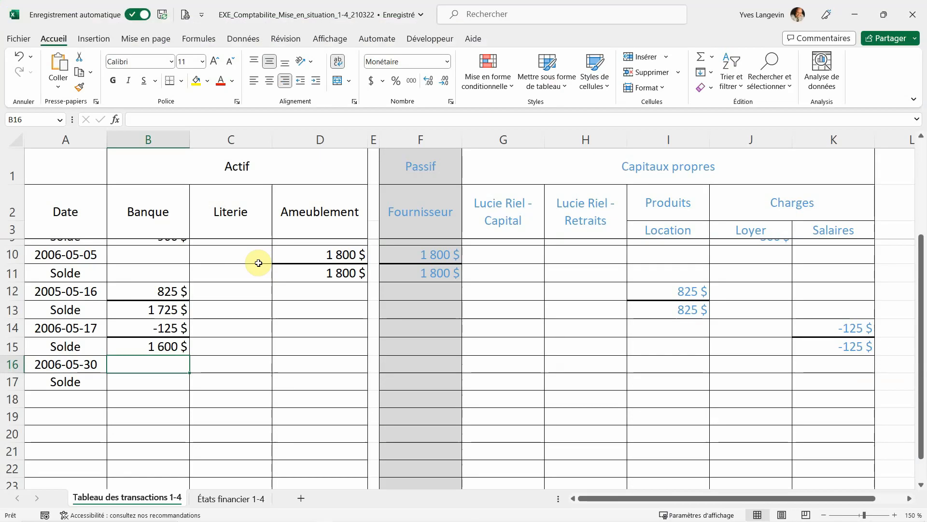
type("1 930")
key("Return")
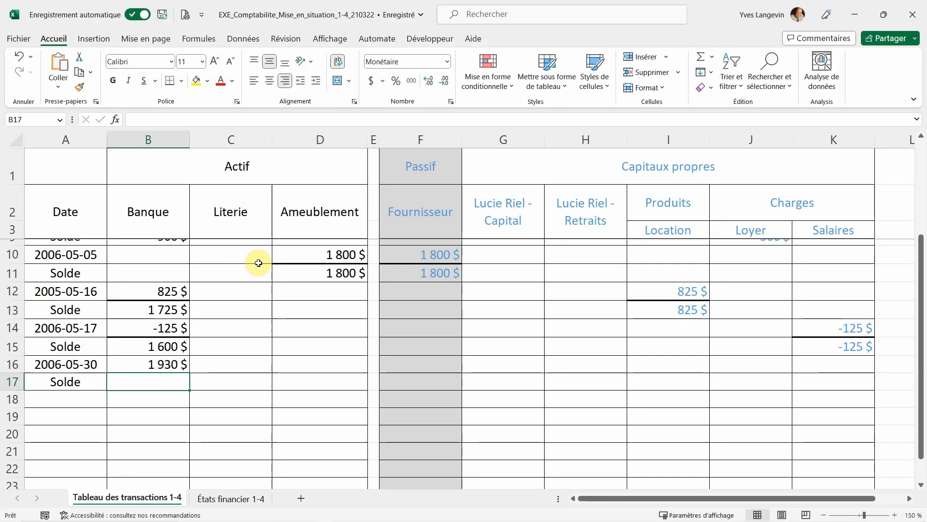
Calculate the new Banque balance in B17 with the formula =B15+B16.
type("=")
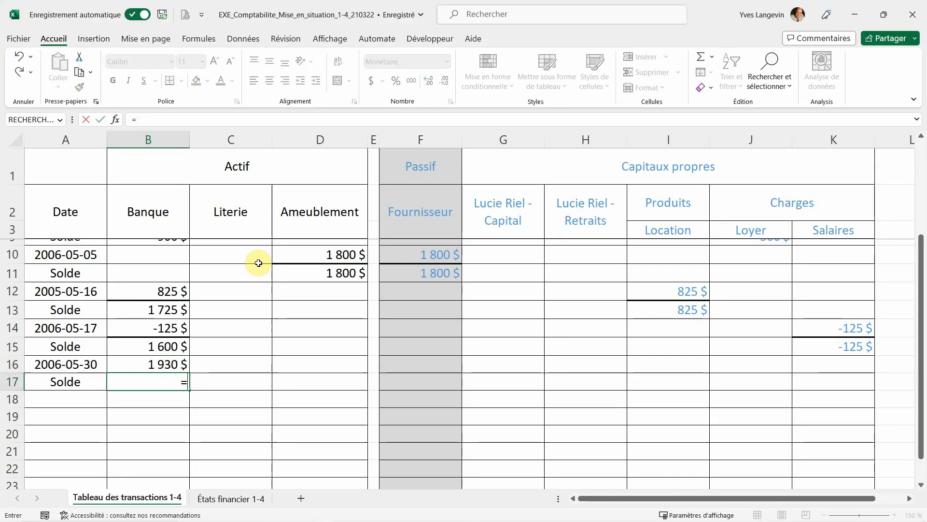
key("Up")
key("Up")
type("+")
key("Up")
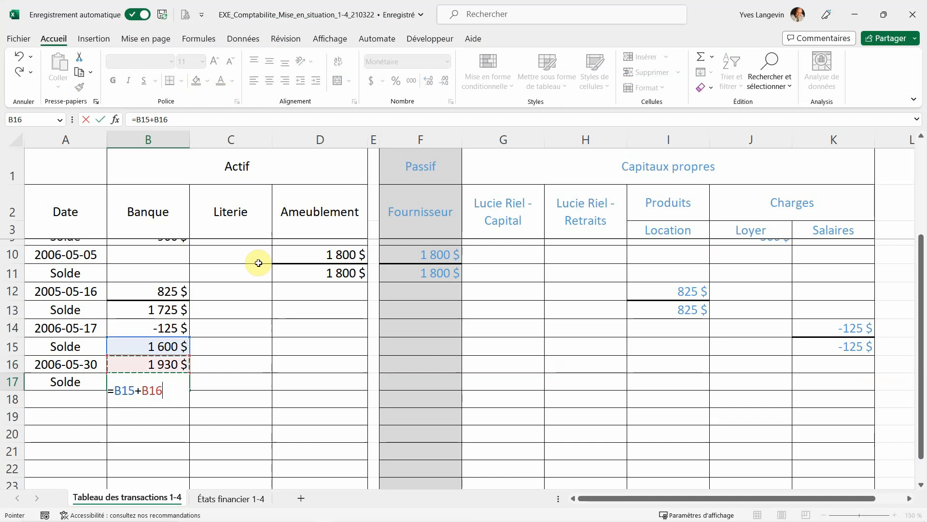
key("ctrl+Return")
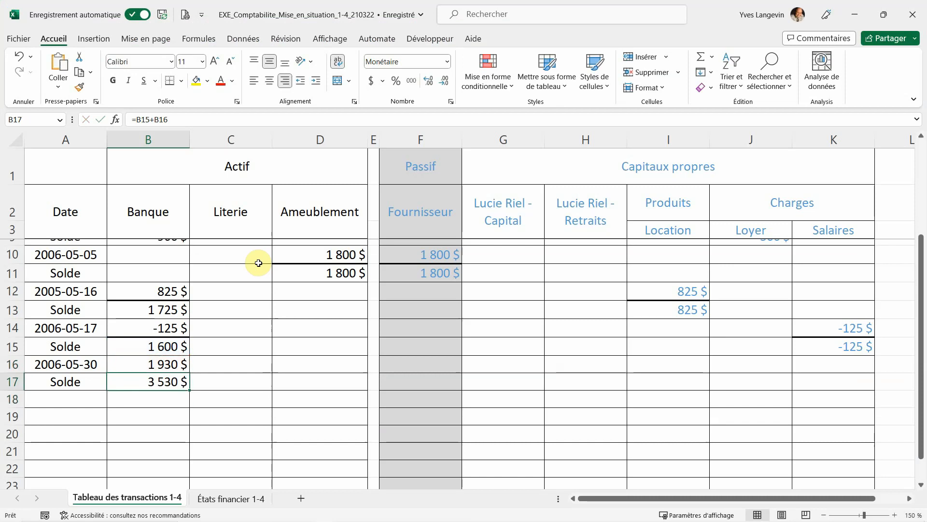
Record the 1930 rental income under Produits – Location in I16, on the 2006-05-30 row.
key("Up")
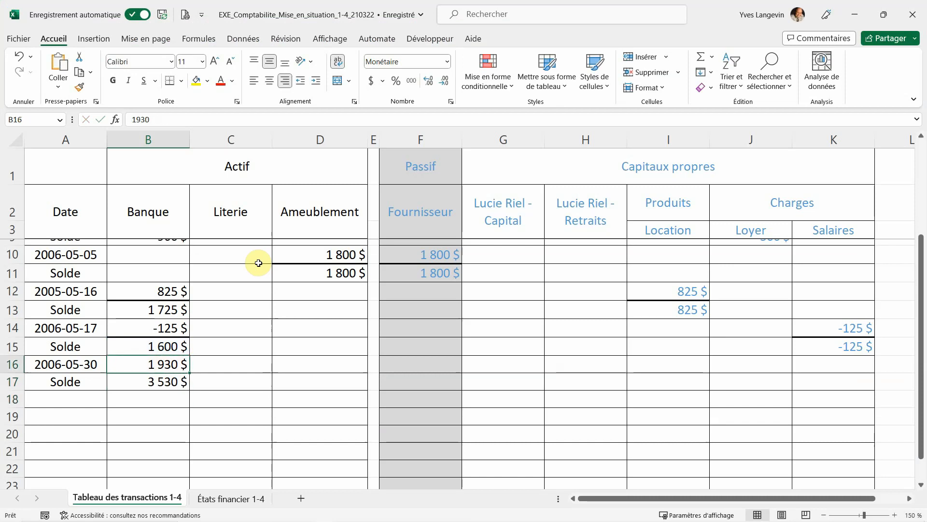
key("Right")
key("Right")
key("Right")
key("Right")
key("Right")
key("Right")
key("Right")
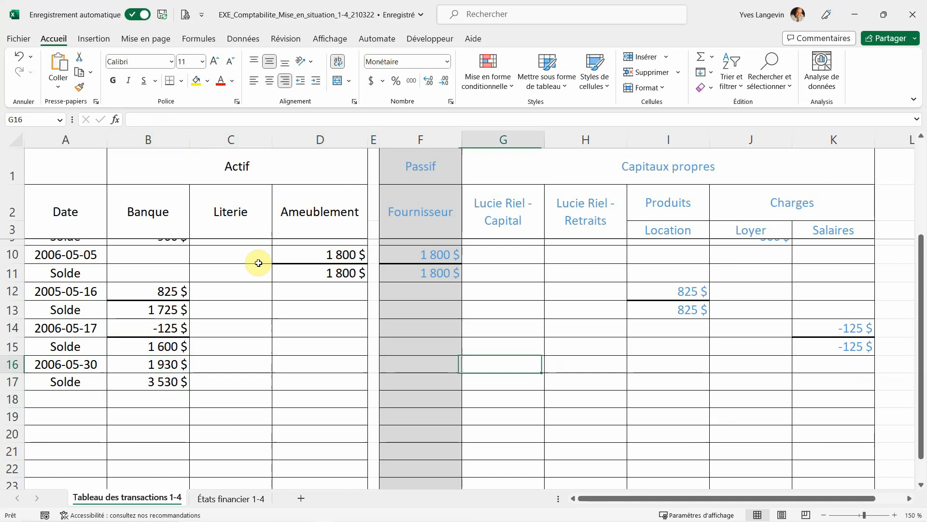
type("1930")
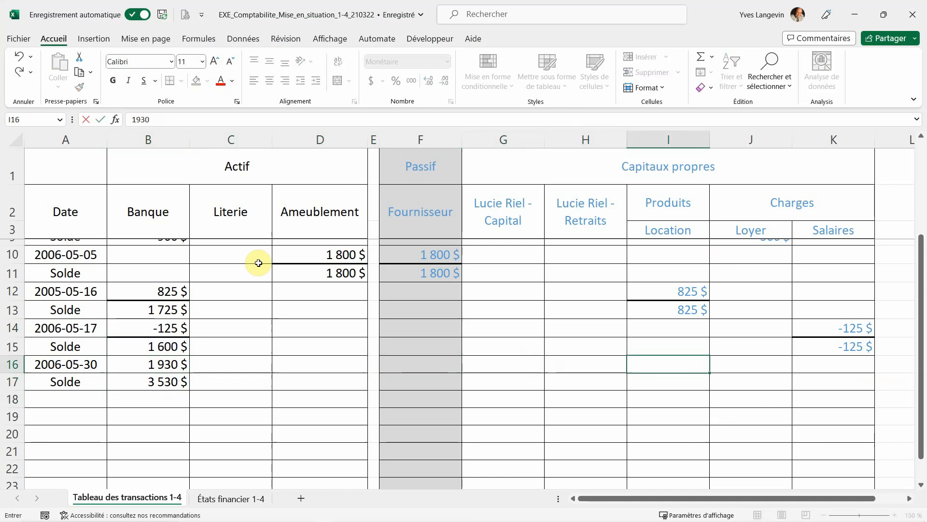
key("Return")
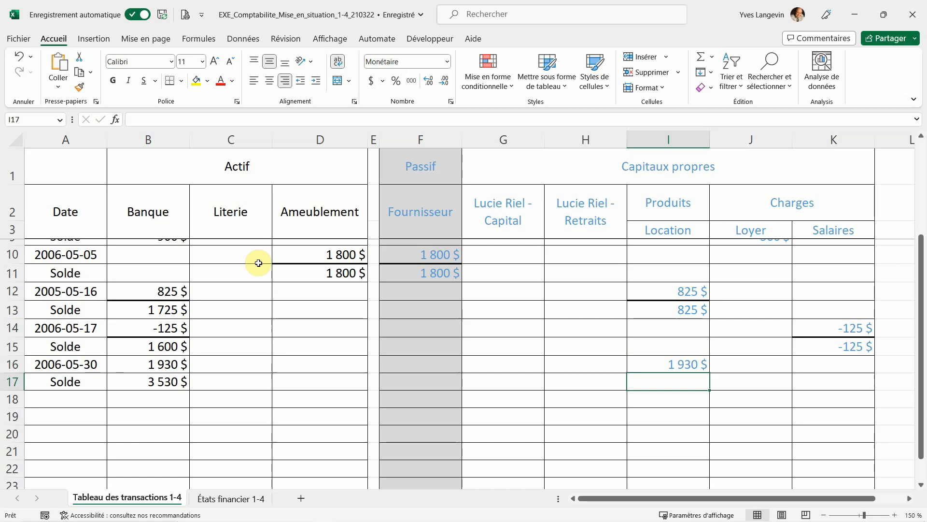
Calculate the Location balance in I17 by adding the previous balance in I13 to I16.
type("=")
key("Up")
key("Up")
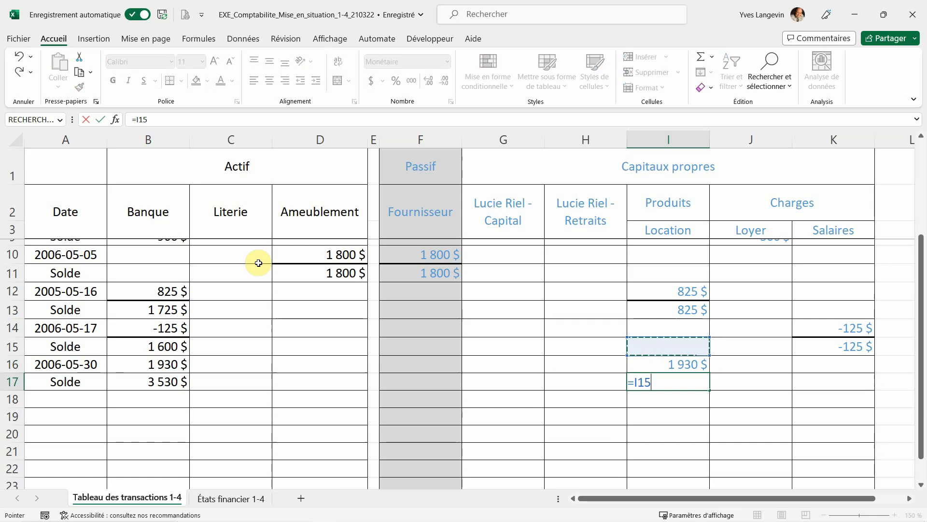
key("Up")
key("Up")
type("+")
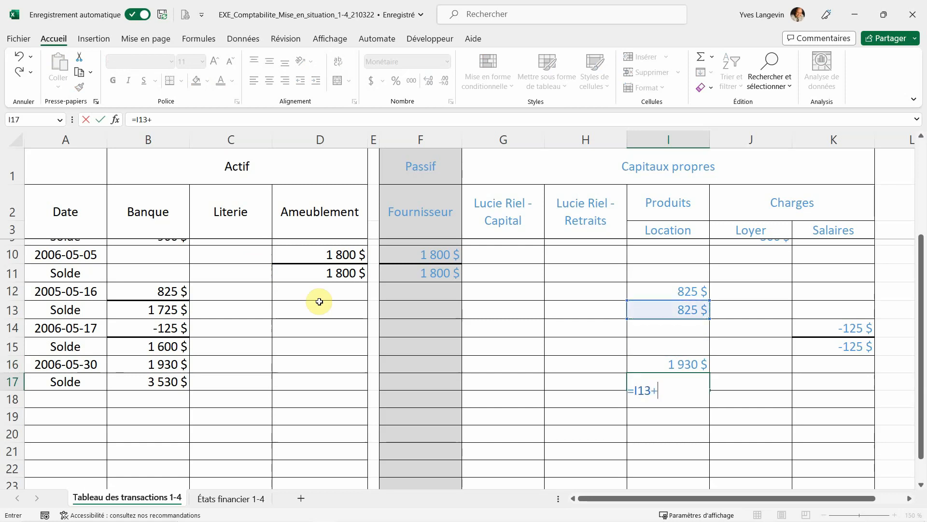
key("Up")
key("Return")
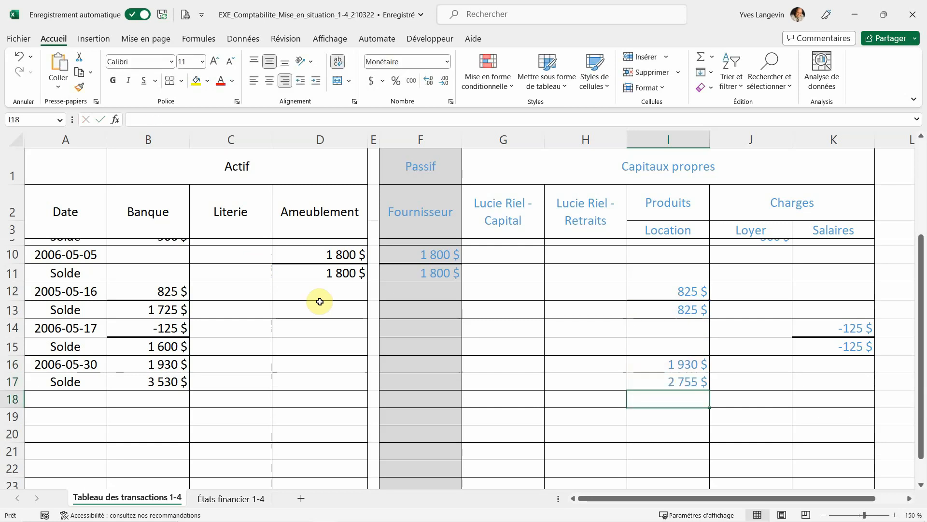
Apply a thick top border to the balance cells I17 and B17.
left_click(648, 376)
left_click(135, 385, "ctrl")
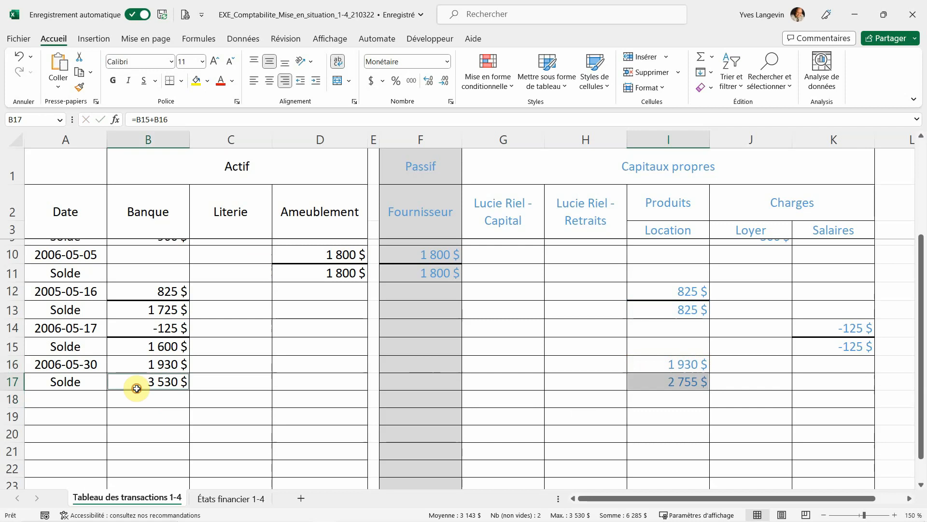
right_click(138, 386)
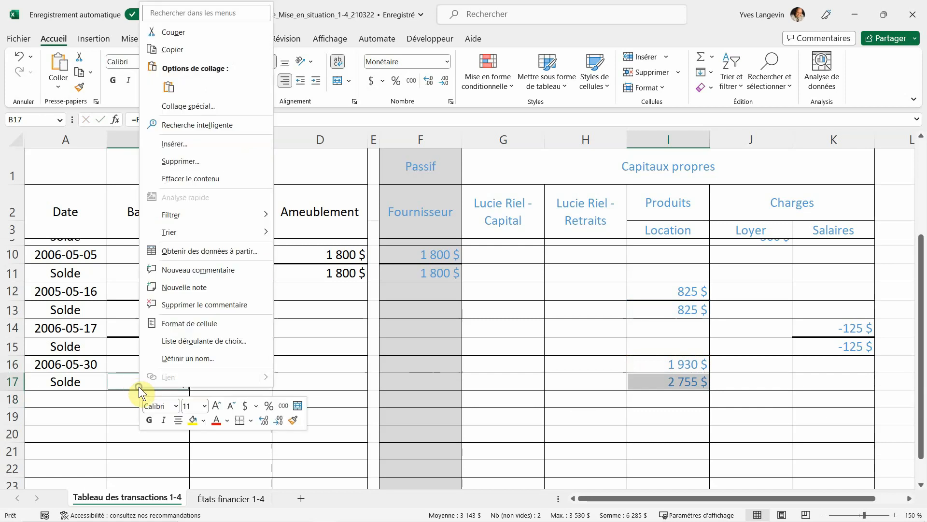
left_click(169, 324)
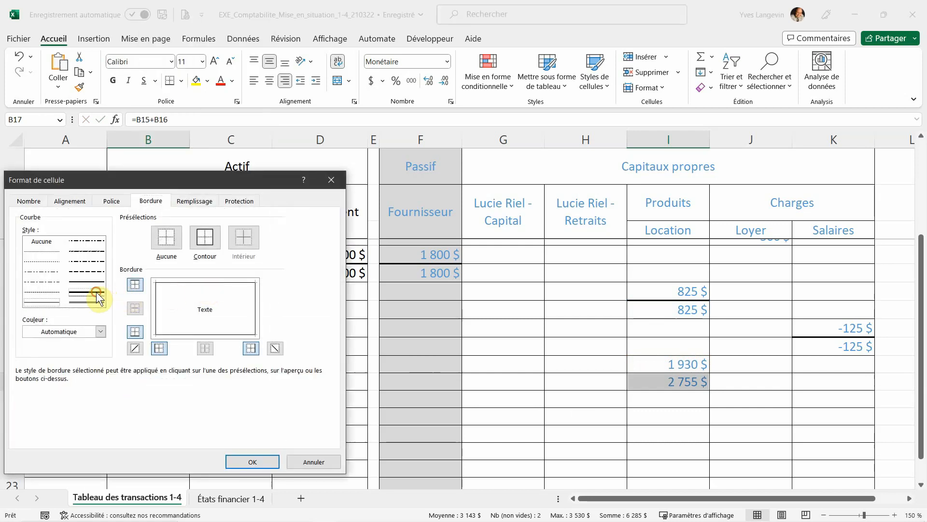
left_click(97, 292)
left_click(134, 284)
left_click(266, 460)
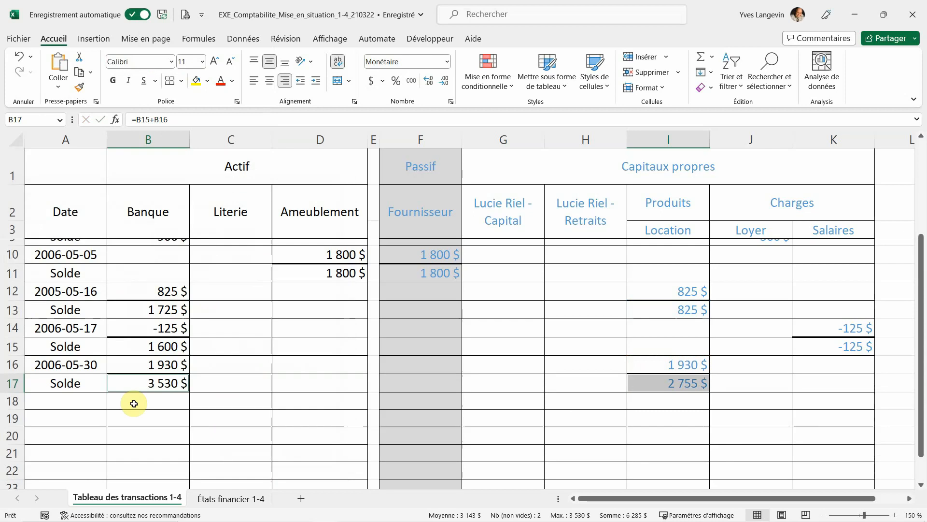
Consult Pièce justificative nº 9 in the Chrome manual, and back in Excel enter 2006-05-30 in A18 and Solde in A19.
left_click(62, 406)
key("alt+Tab")
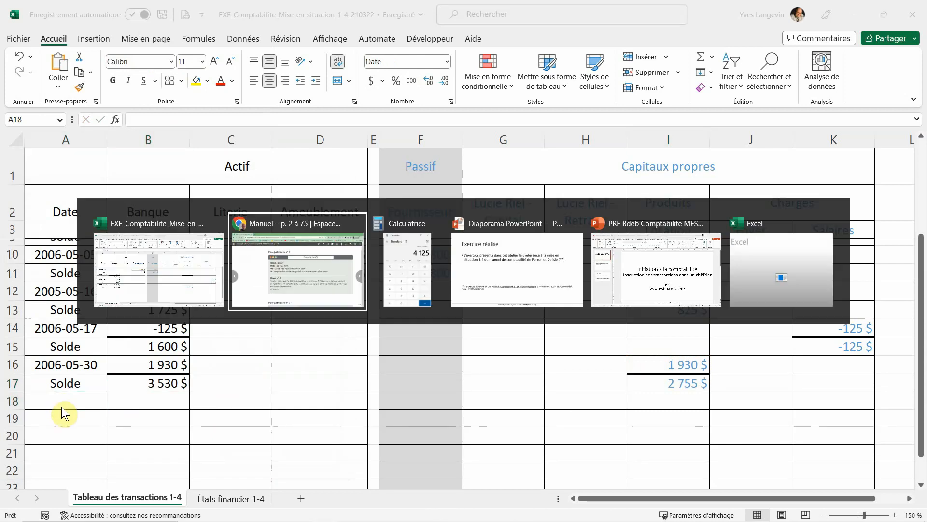
scroll(241, 409, "down", 6)
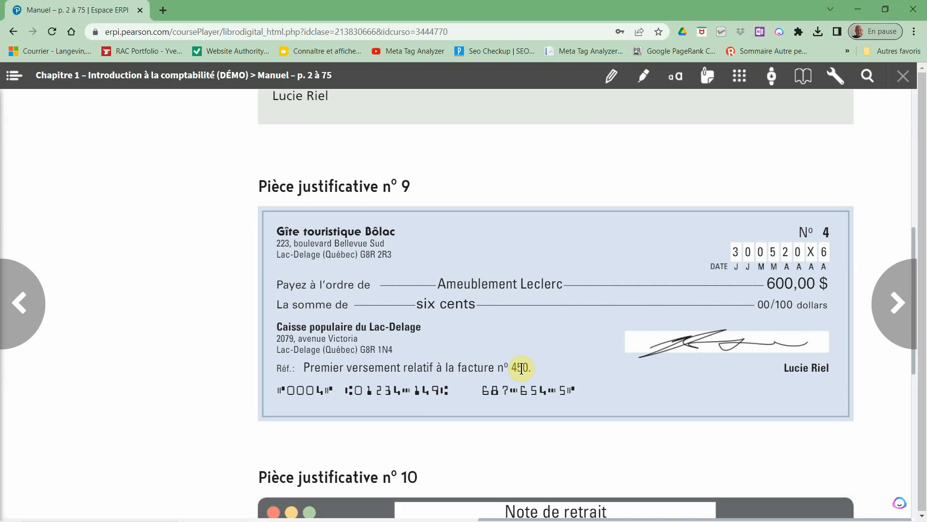
key("alt+Tab")
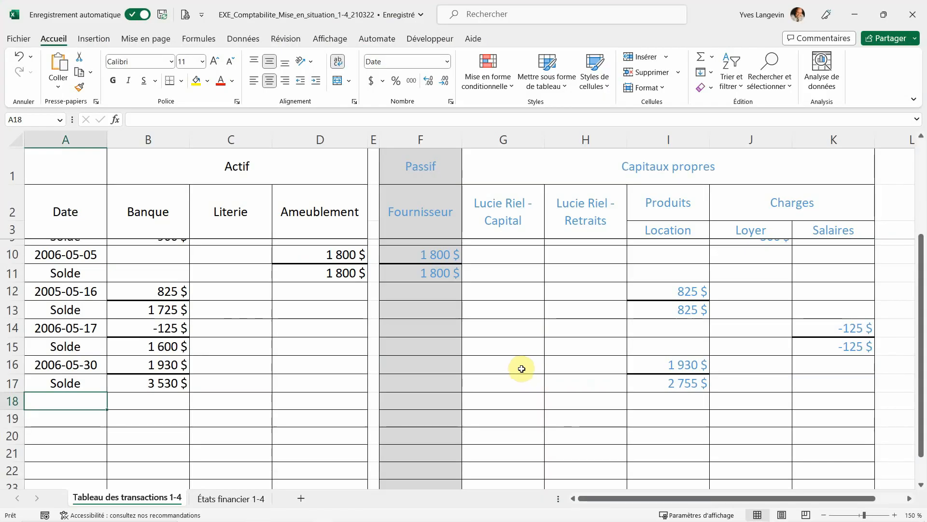
type("2006-05")
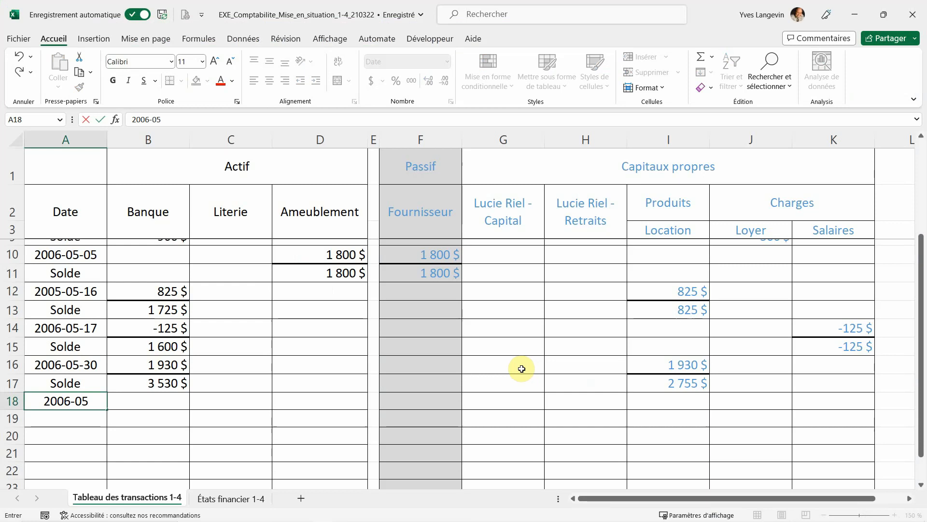
type("-30")
key("Return")
type("Solde")
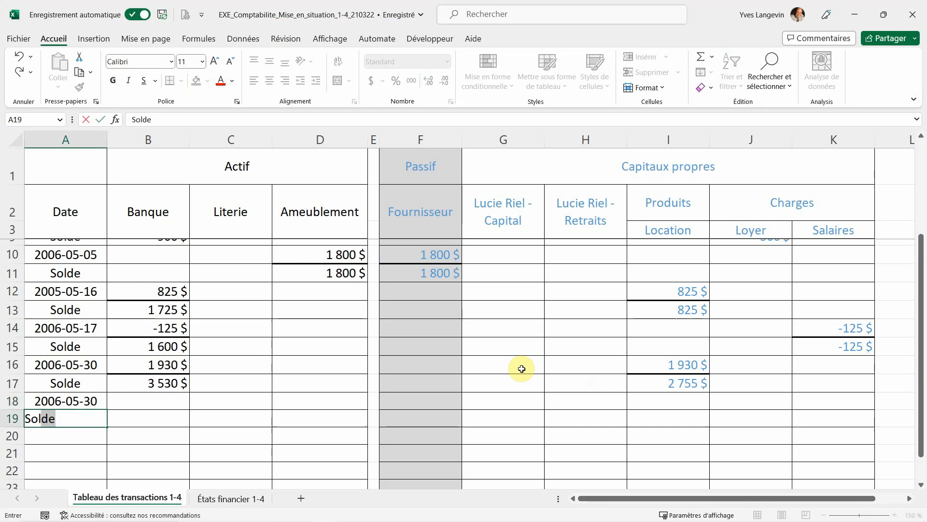
key("Return")
Record the payment to the furniture supplier as -600 under Banque in B18.
key("Up")
key("Right")
key("Up")
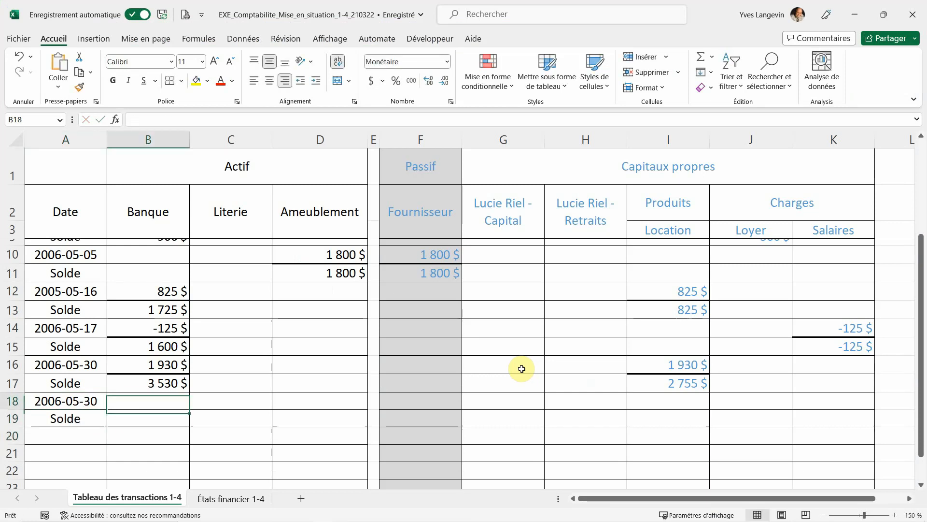
type("-600")
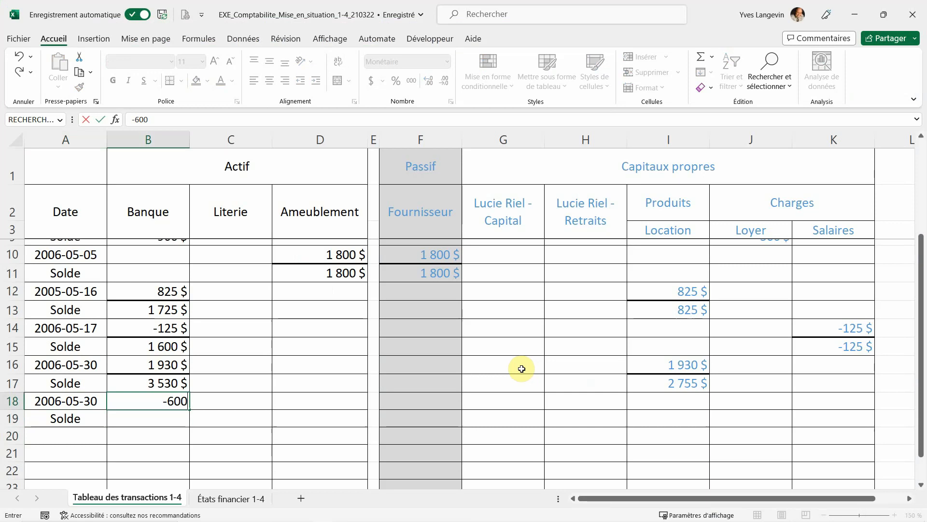
key("Return")
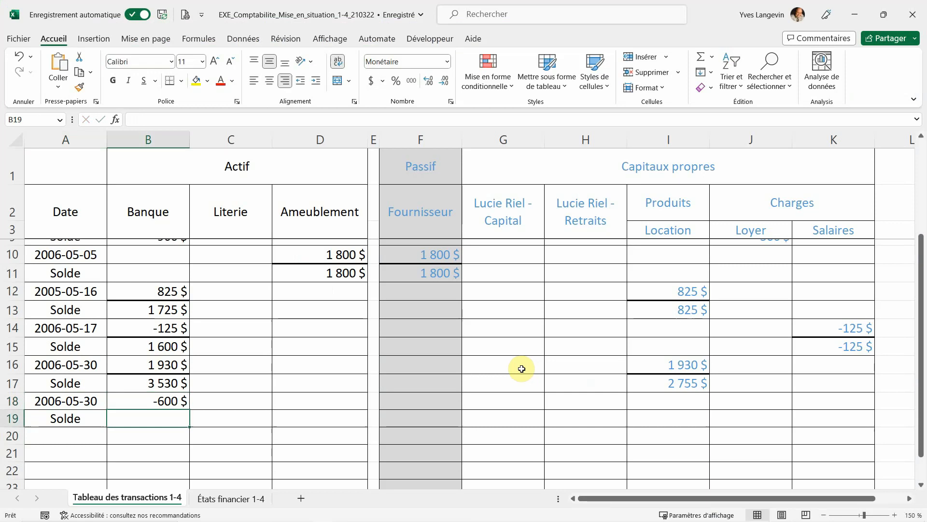
Calculate the new Banque balance in B19 with the formula =B17+B18.
type("=")
key("Up")
key("Up")
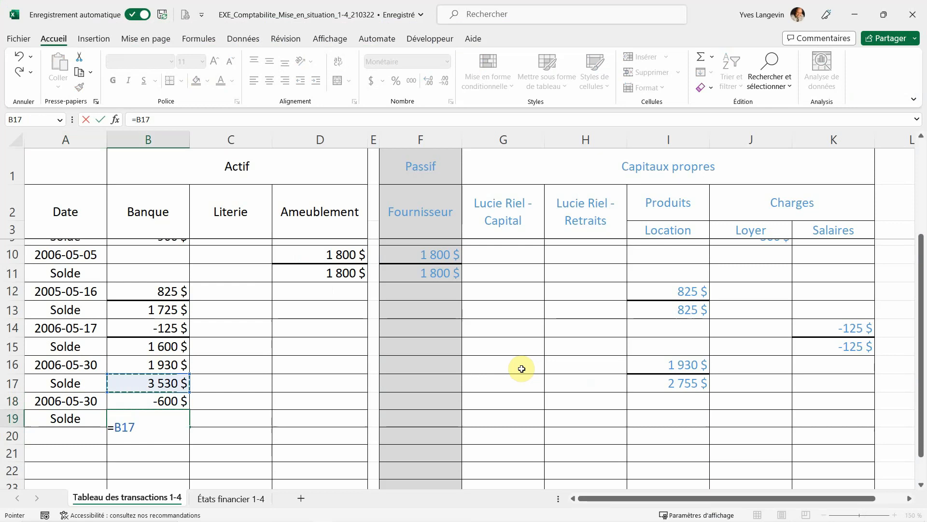
type("+")
key("Up")
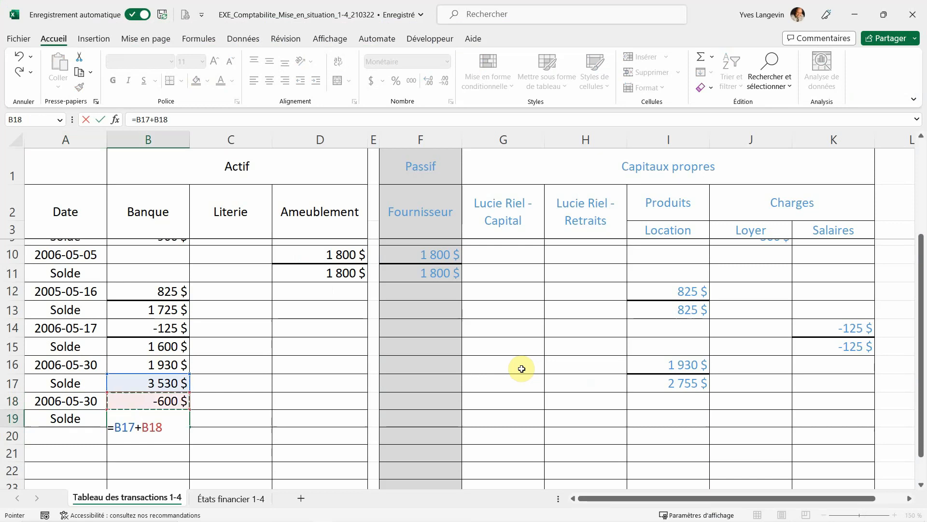
key("Return")
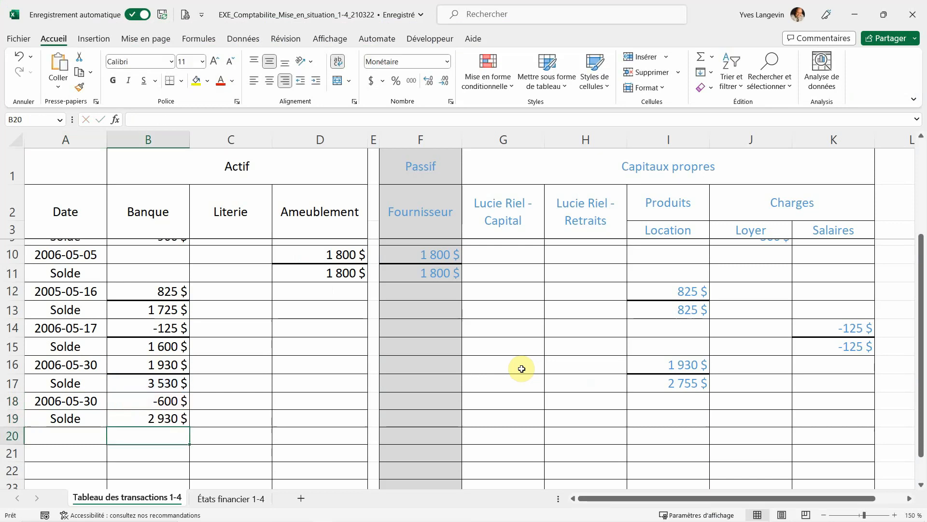
Record the reduction of the supplier debt as -600 under Fournisseur in F18.
key("Up")
key("Up")
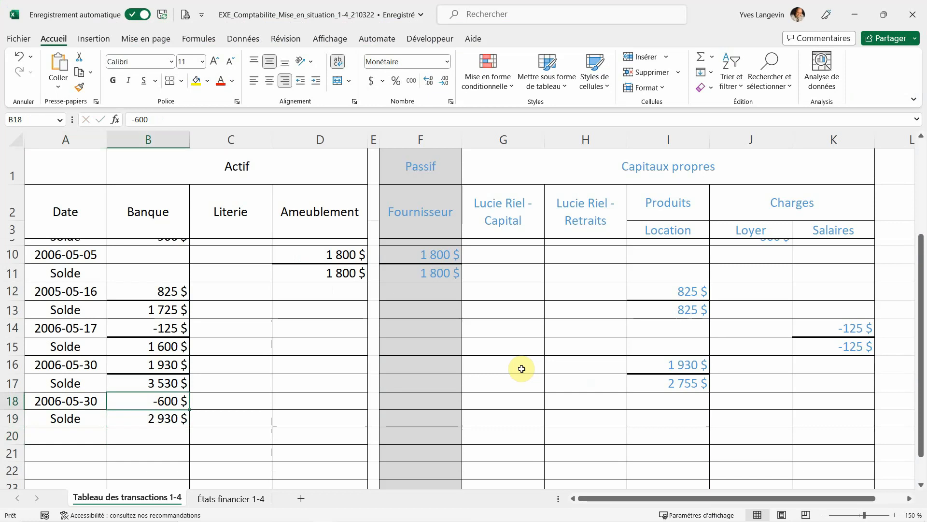
key("Right")
key("Right")
key("Right")
key("Right")
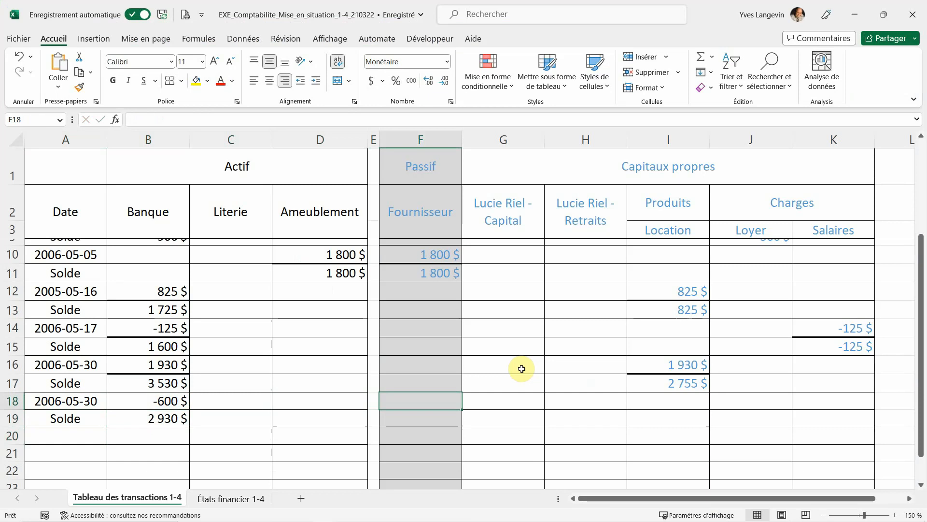
type("-600")
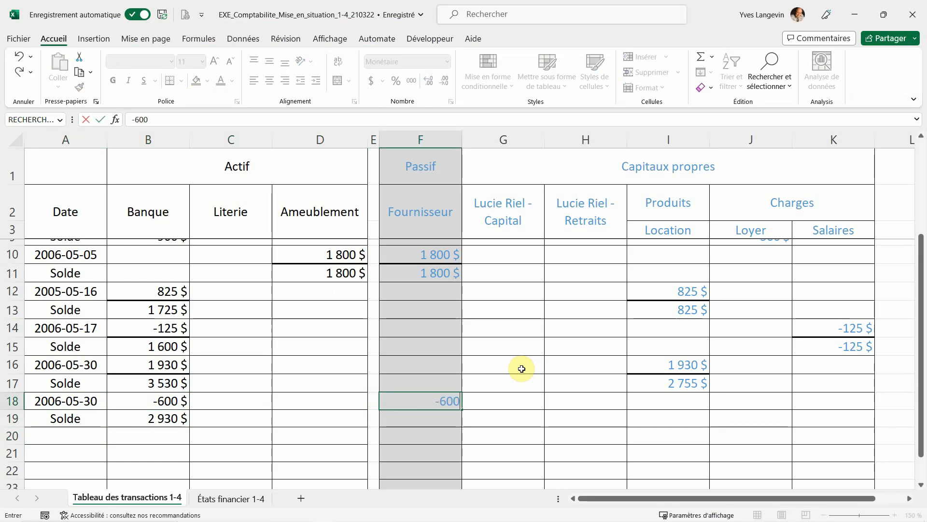
key("Return")
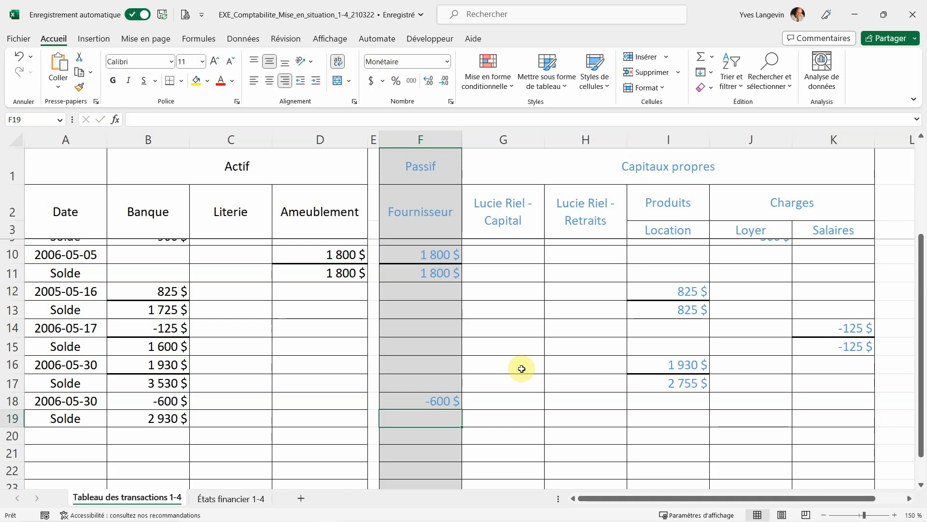
Calculate the new Fournisseur balance in F19 with the formula =F11+F18.
type("=")
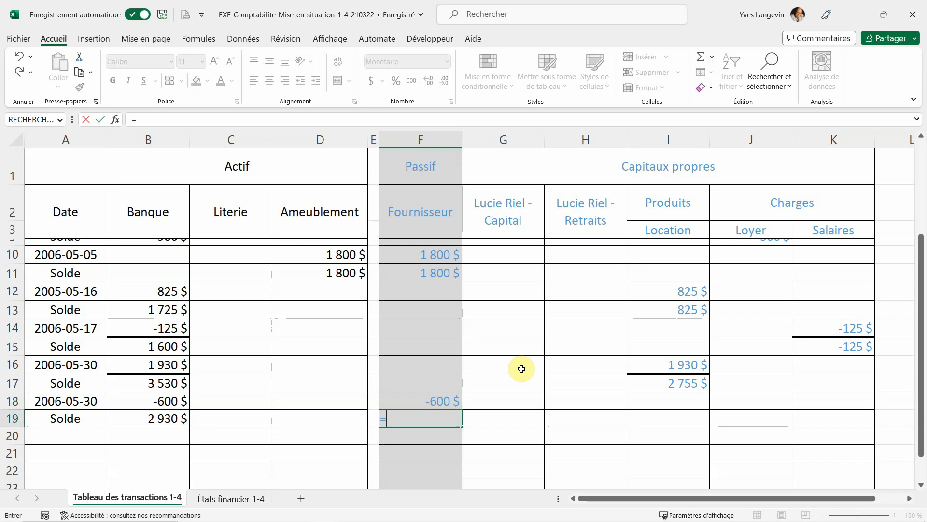
key("Up")
key("Up")
key("Up")
key("Up")
key("Up")
key("Up")
key("Up")
key("Up")
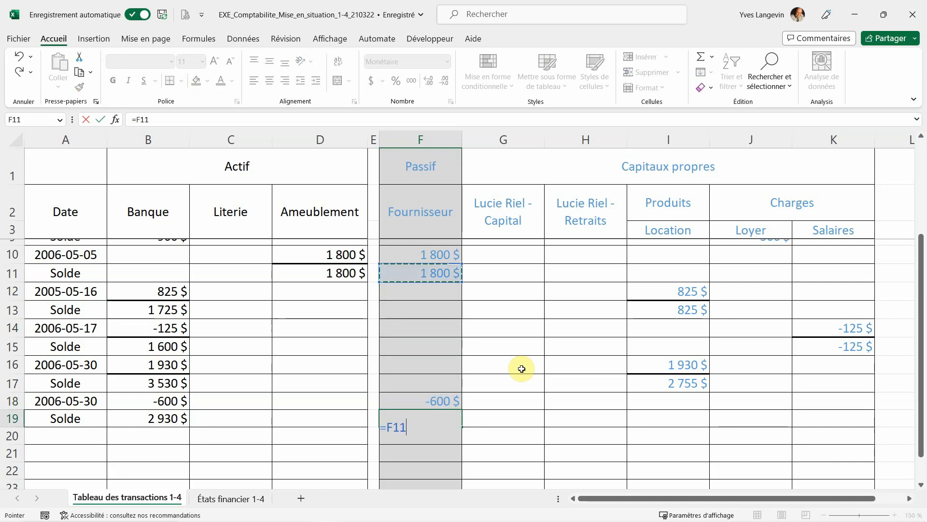
type("+")
key("Up")
key("ctrl+Return")
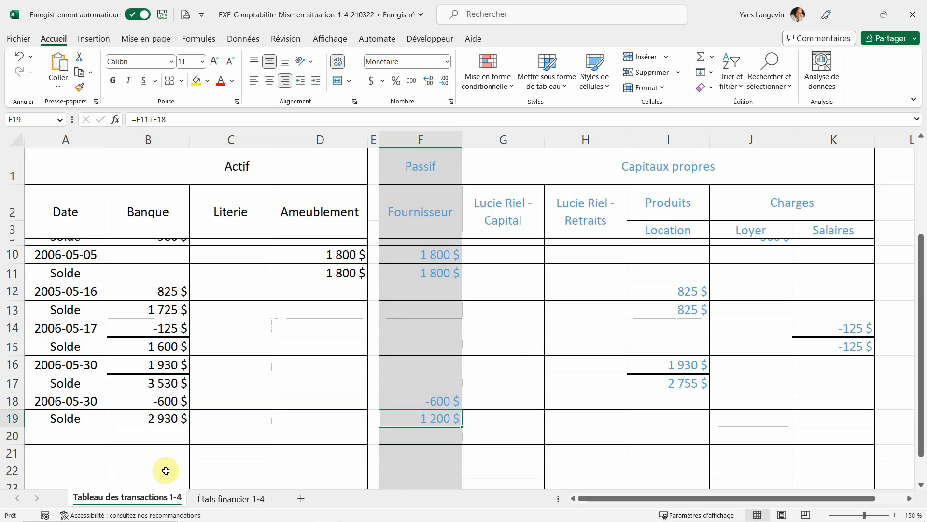
Apply a thick top border to the Banque and Fournisseur balance cells B19 and F19.
left_click(147, 422, "ctrl")
right_click(147, 423)
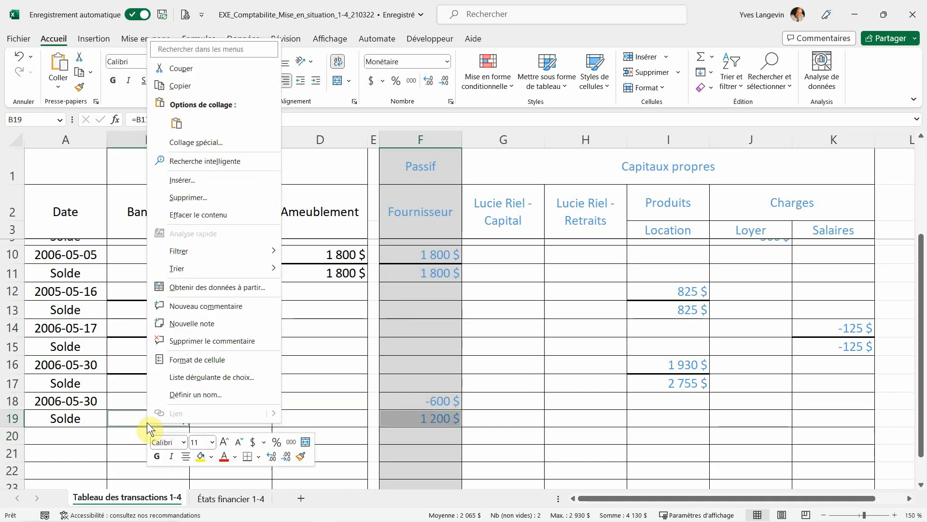
left_click(187, 363)
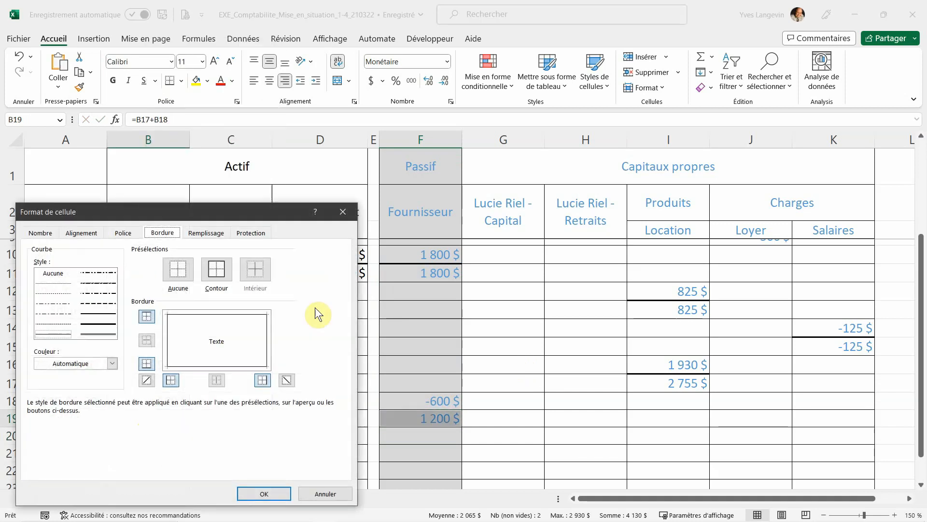
left_click(110, 324)
left_click(147, 316)
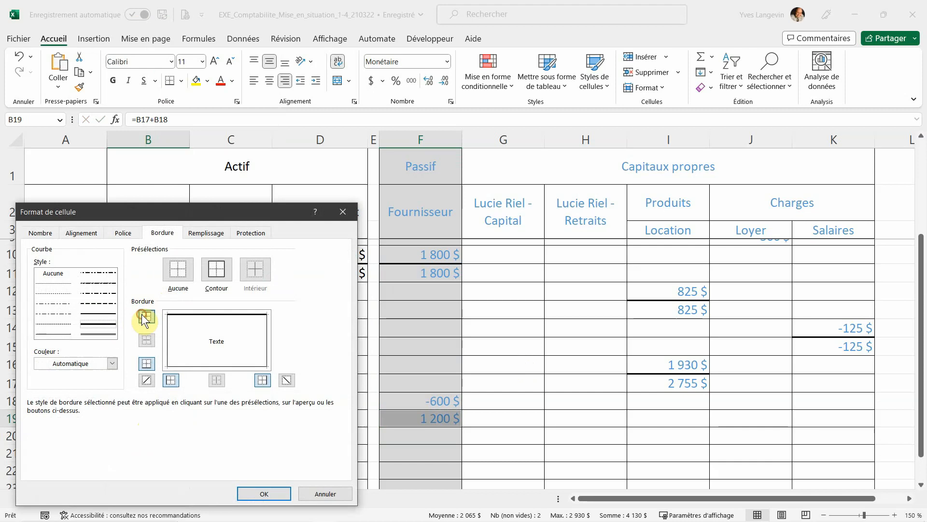
left_click(261, 493)
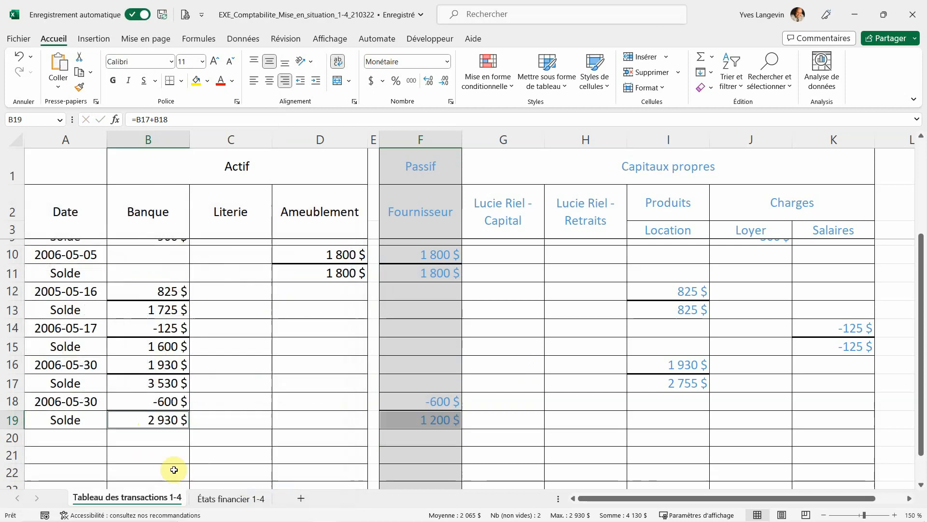
Consult Pièce justificative nº 10 in the Chrome manual, and back in Excel enter 2006-05-30 in A20 and Solde in A21.
left_click(54, 440)
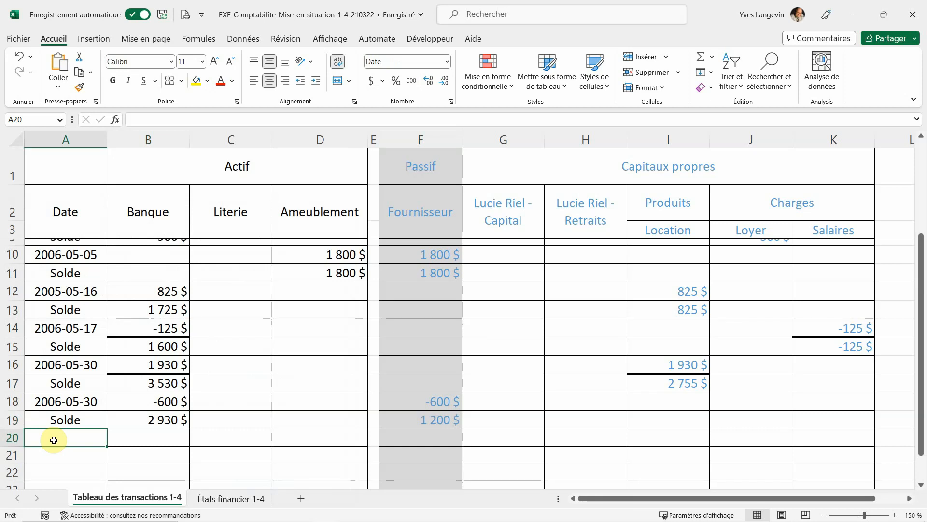
key("alt+Tab")
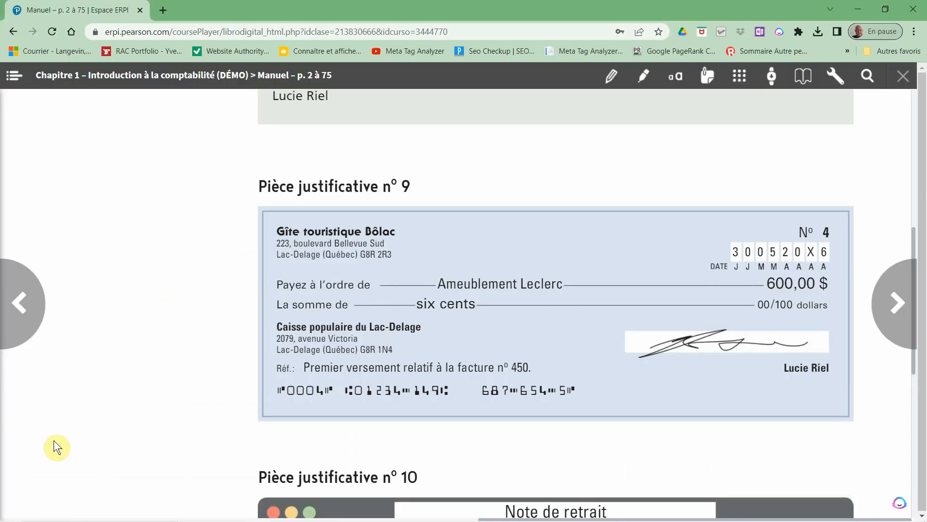
scroll(197, 383, "down", 6)
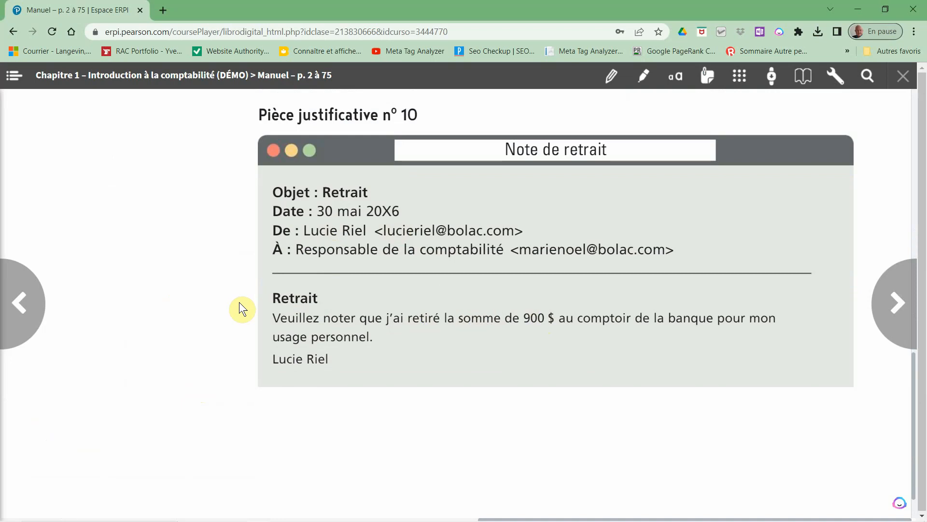
key("alt+Tab")
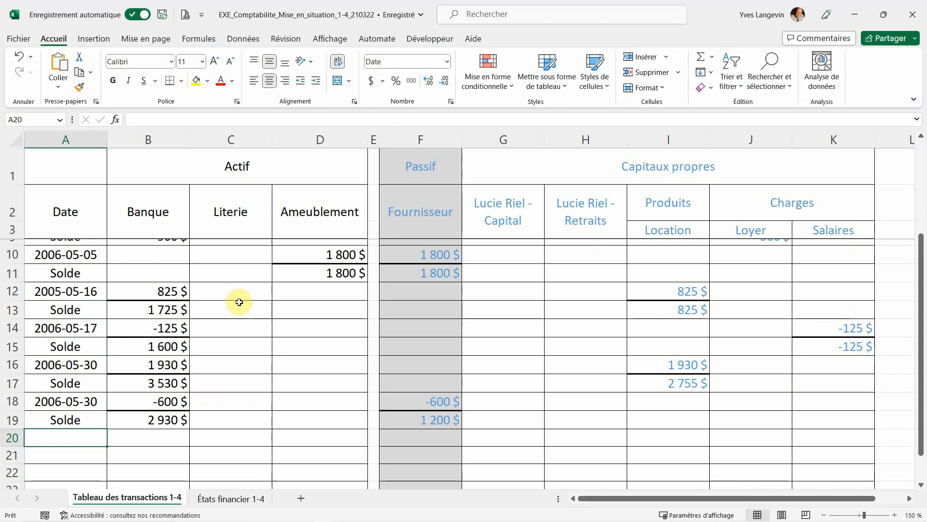
type("2006-")
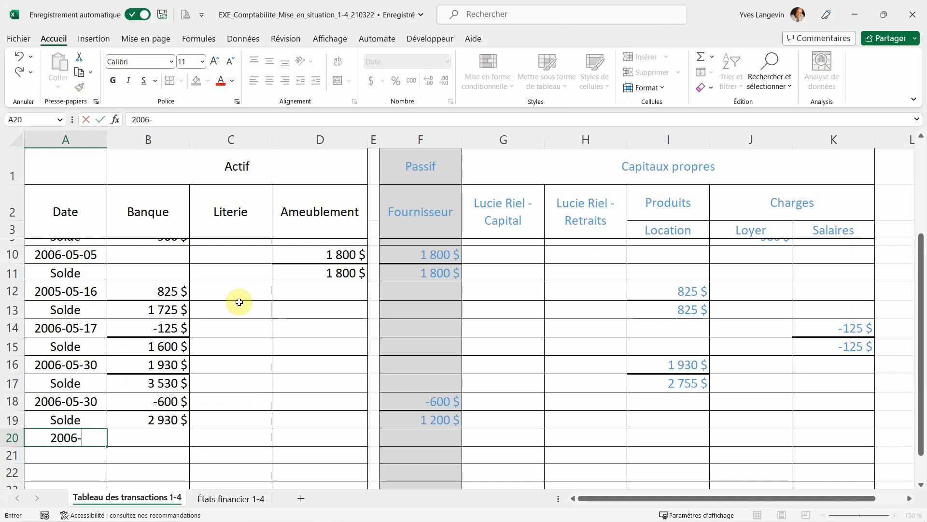
type("05-30")
key("Return")
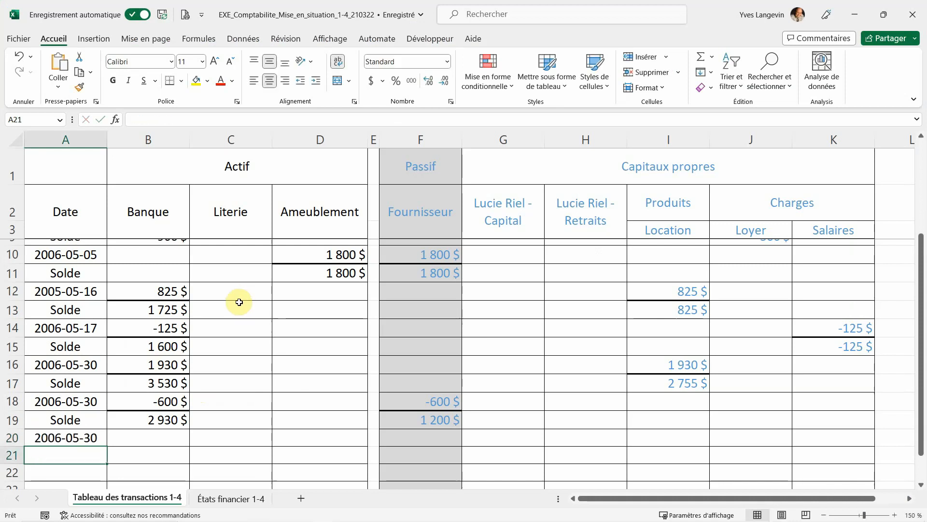
type("solde")
key("Tab")
key("Left")
type("Solde")
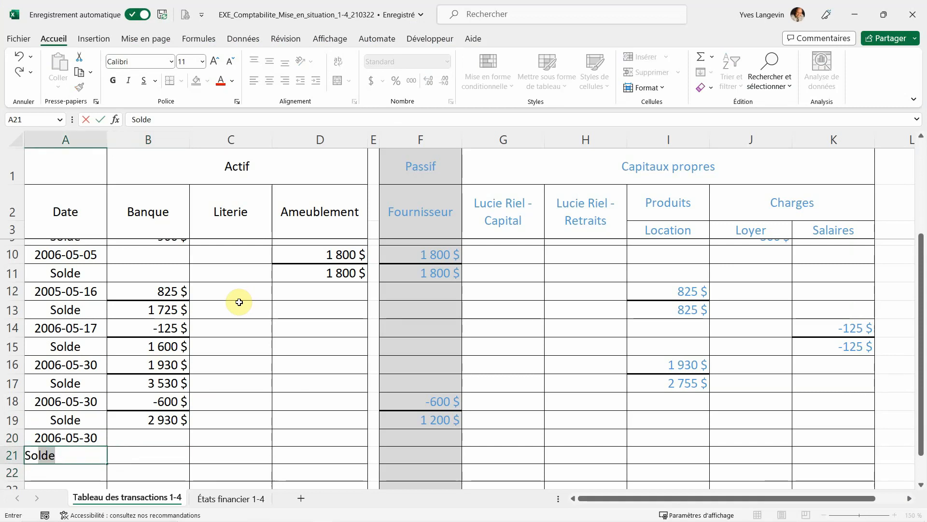
key("Return")
Record the owner's personal withdrawal as -900 under Banque in B20.
key("Up")
key("Up")
key("Up")
key("Right")
key("Down")
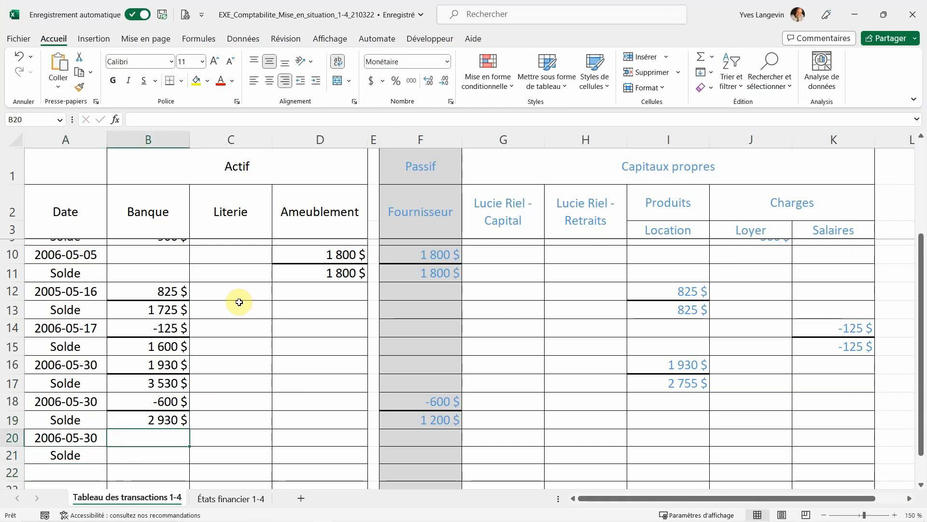
type("-900")
key("Return")
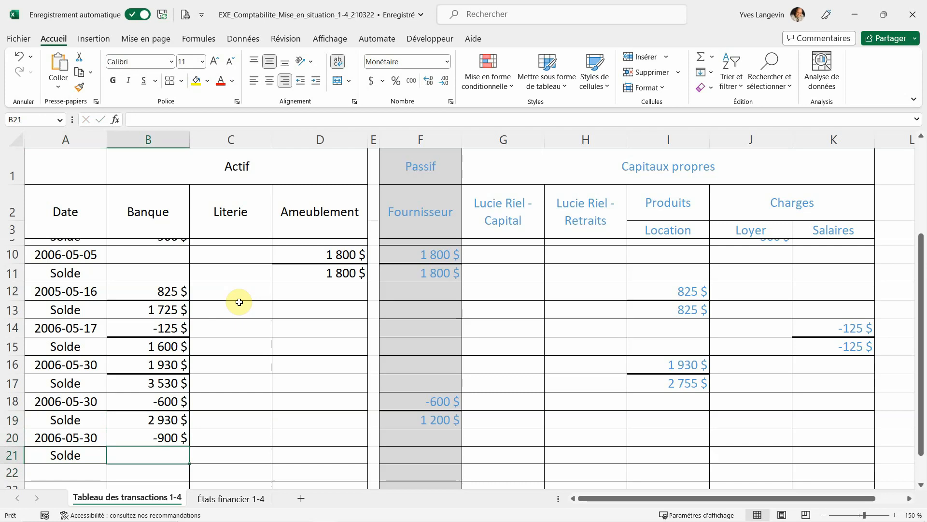
Calculate the new Banque balance in B21 with the formula =B19+B20.
type("=")
key("Up")
key("Up")
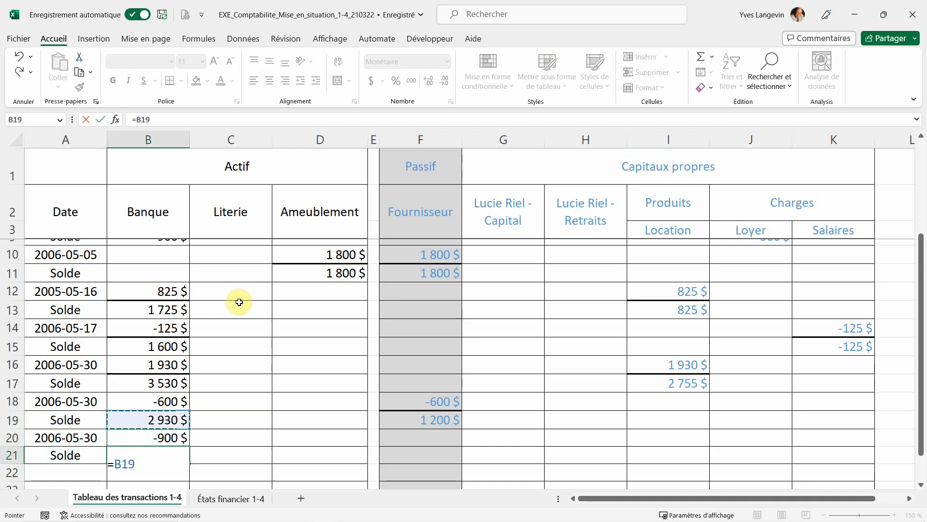
type("+")
key("Down")
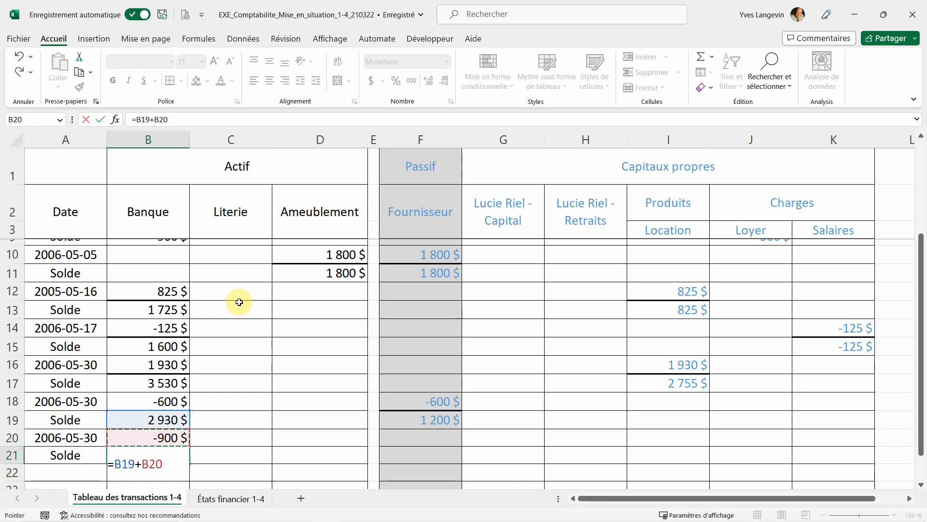
key("Return")
key("Up")
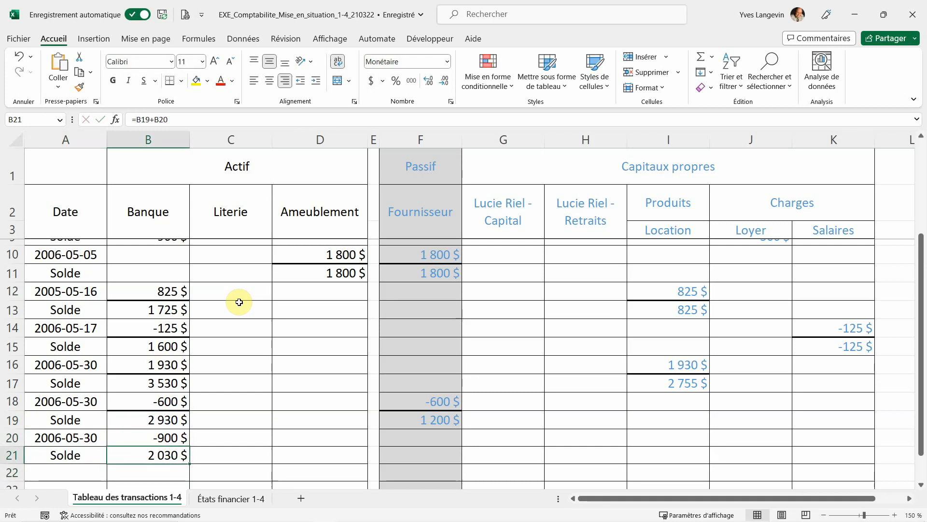
Record the withdrawal under the owner's Retraits account in H20 as =-900.
key("Up")
key("Right")
key("Right")
key("Right")
key("Right")
key("Right")
key("Right")
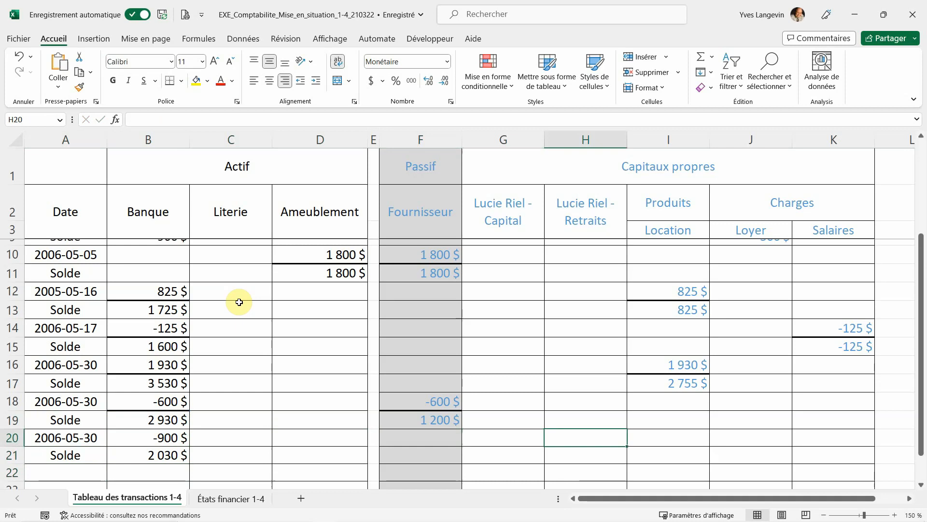
type("=")
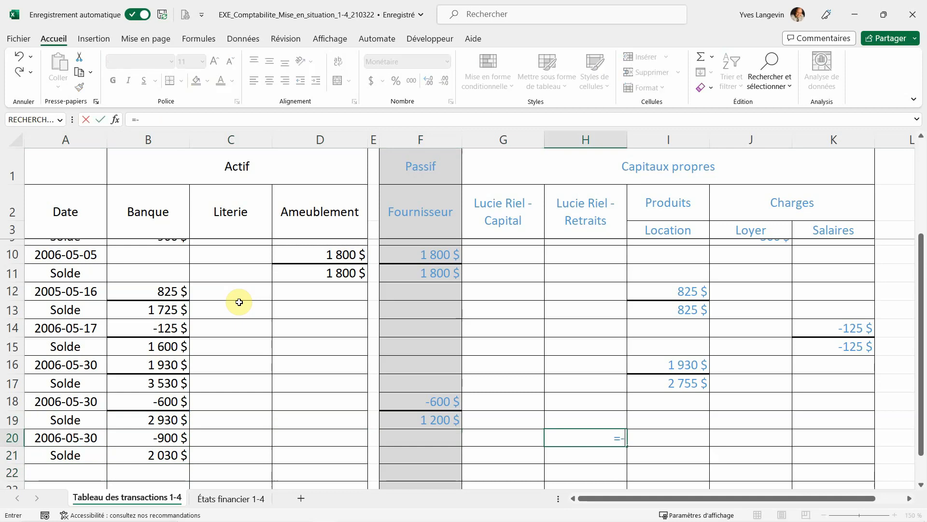
type("-900")
key("Return")
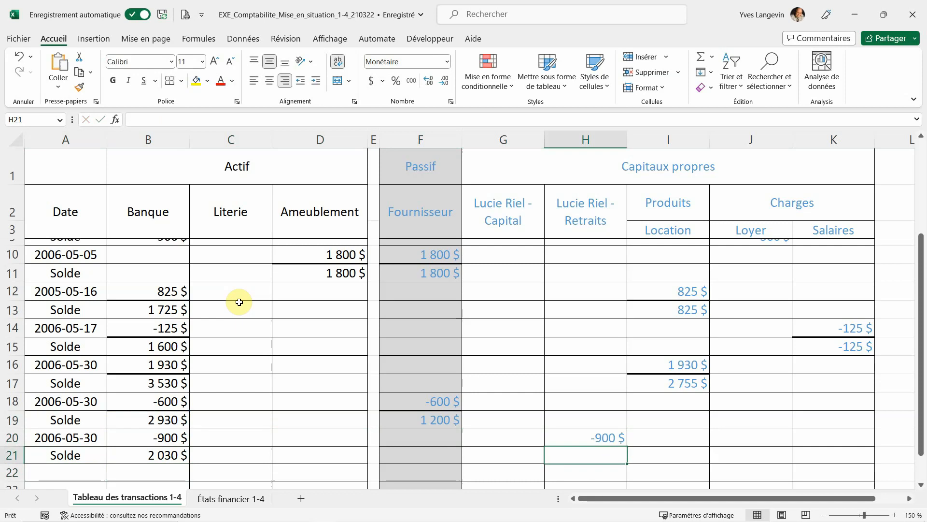
Carry the Retraits balance into H21 with the formula =H20.
type("=")
key("Up")
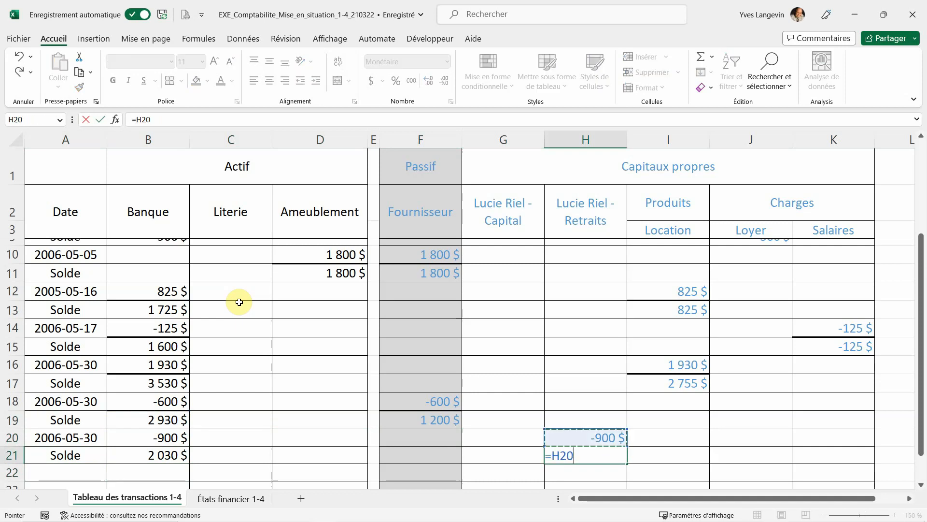
key("Return")
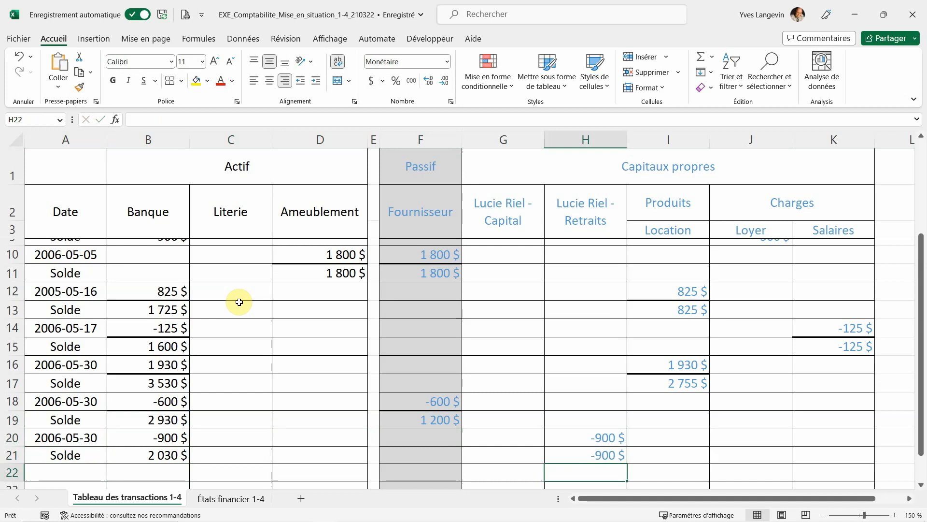
key("Up")
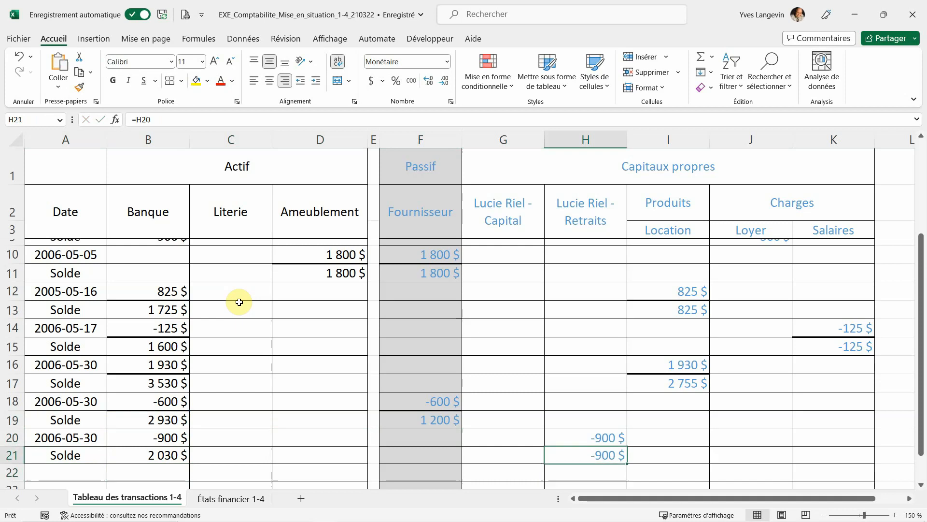
Apply a thick top border to the Banque and Retraits balance cells B21 and H21.
left_click(124, 461, "ctrl")
right_click(126, 458)
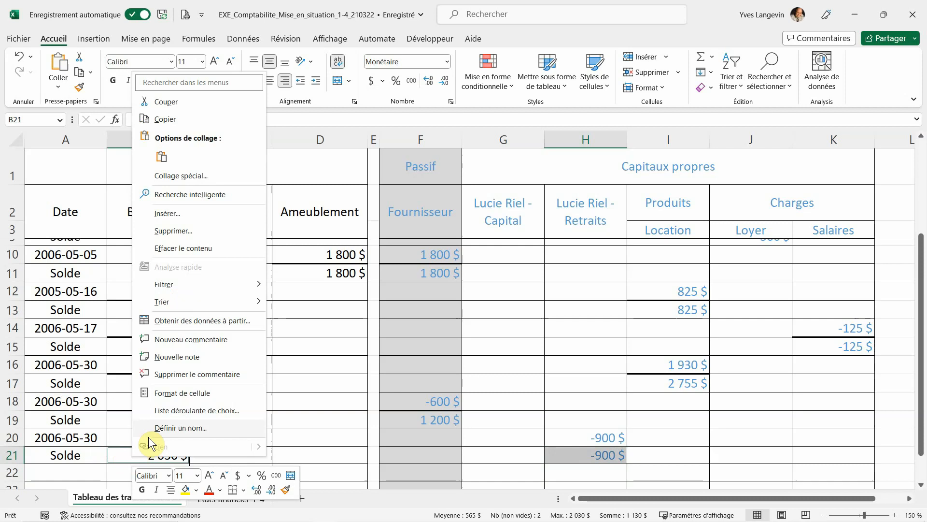
left_click(164, 392)
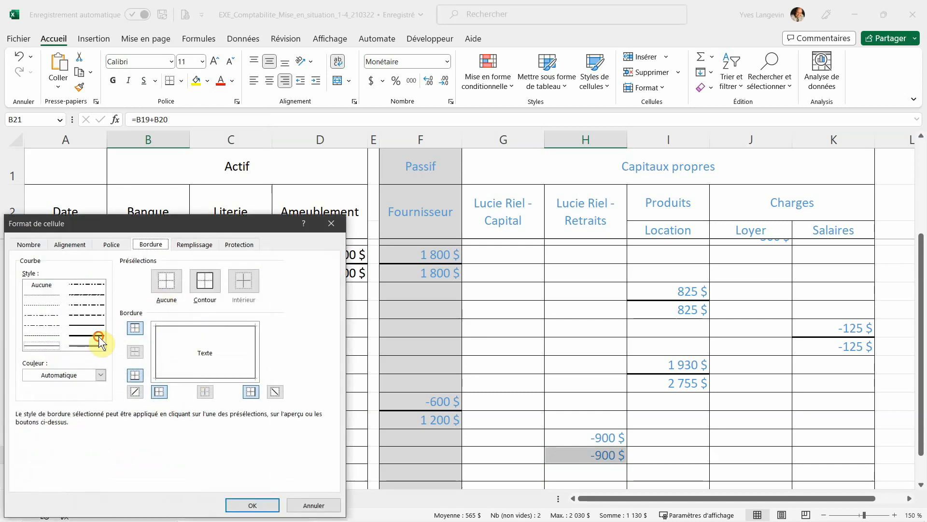
left_click(99, 337)
left_click(130, 328)
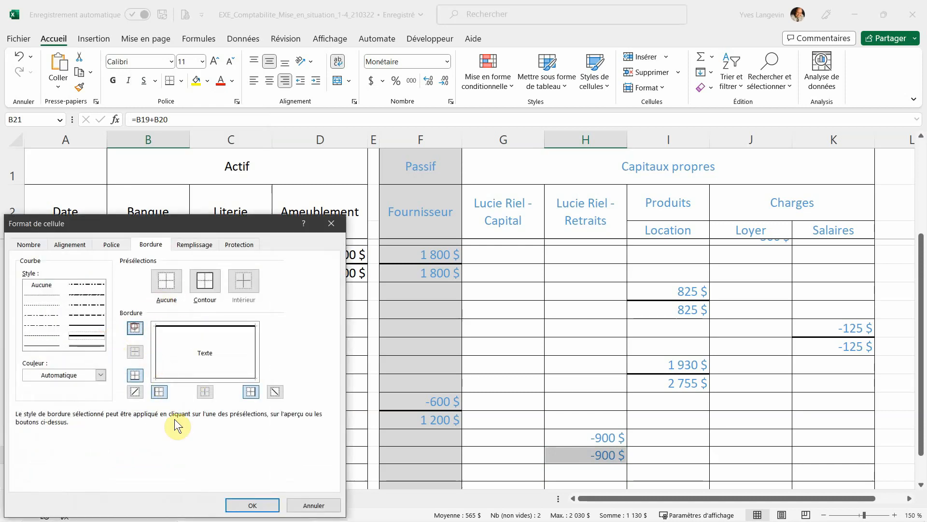
left_click(235, 505)
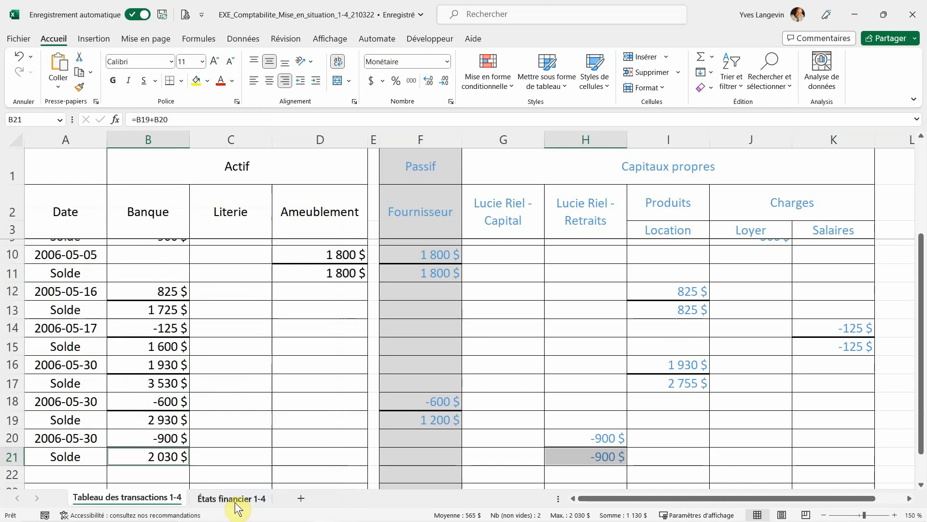
Apply a thick top border to the remaining balance cells C21, D21, F21, G21, I21, J21 and K21.
left_click(228, 454)
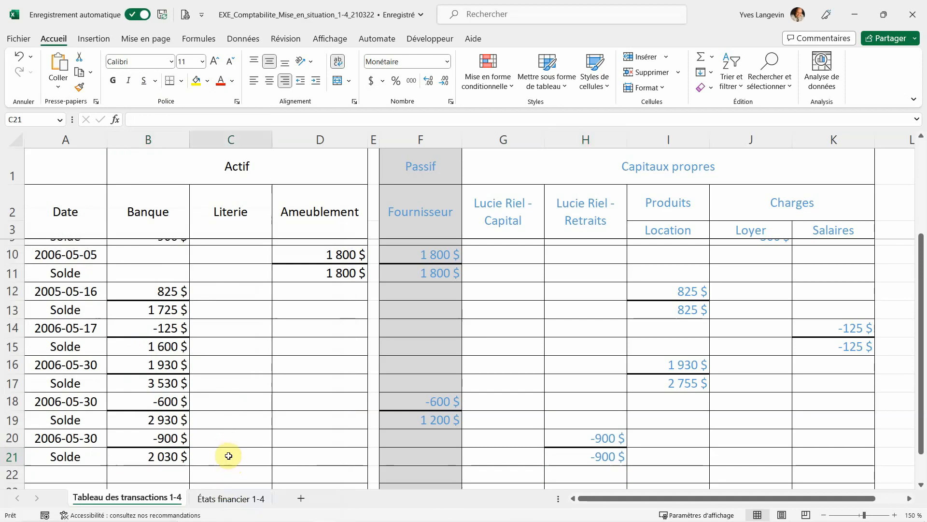
left_click(289, 462, "ctrl")
left_click(391, 457, "ctrl")
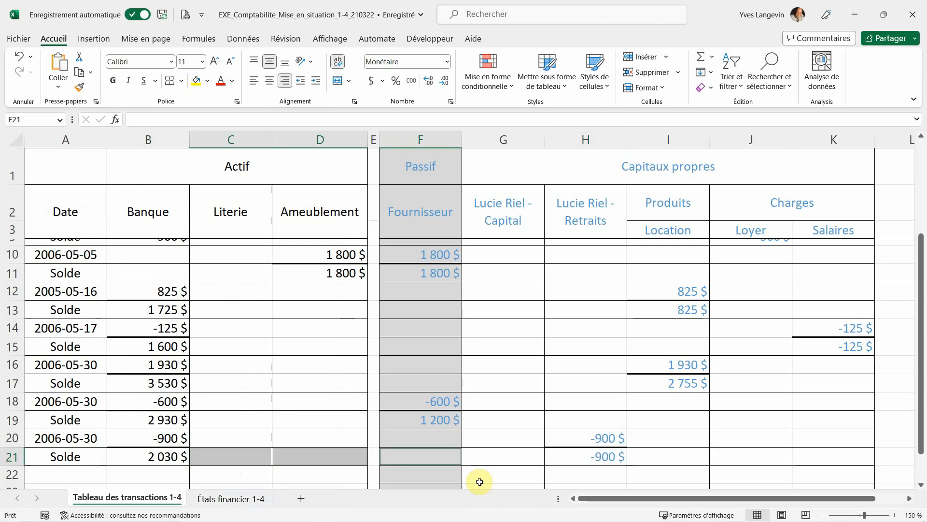
left_click(513, 458, "ctrl")
left_click(676, 456, "ctrl")
left_click(742, 456, "ctrl")
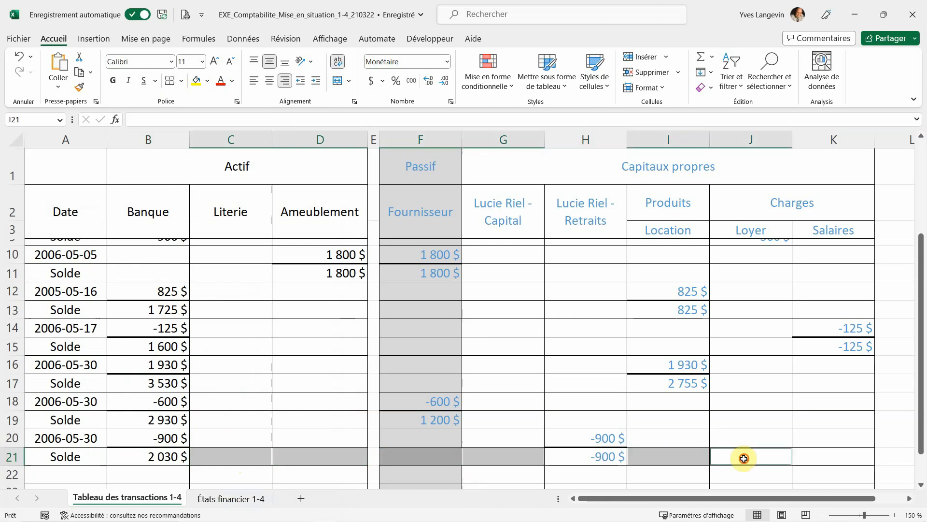
left_click(813, 454, "ctrl")
right_click(813, 454)
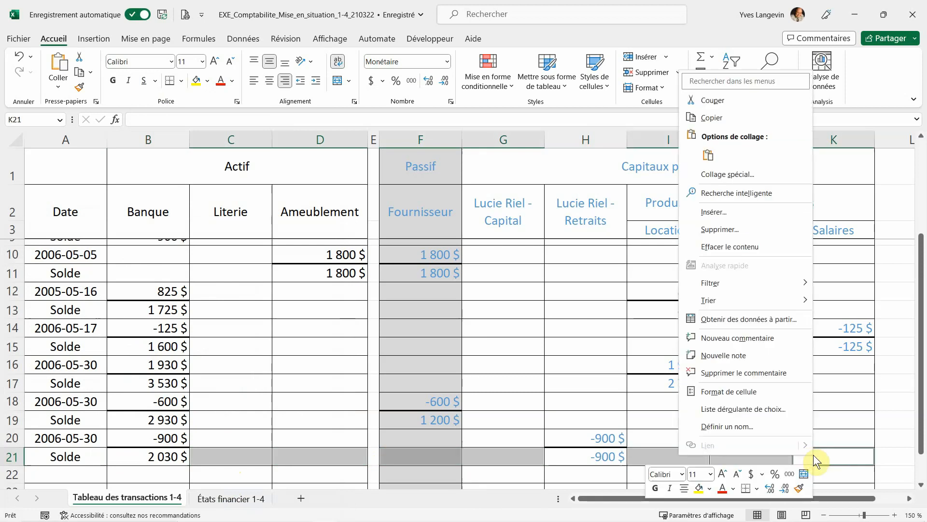
left_click(738, 395)
left_click(634, 335)
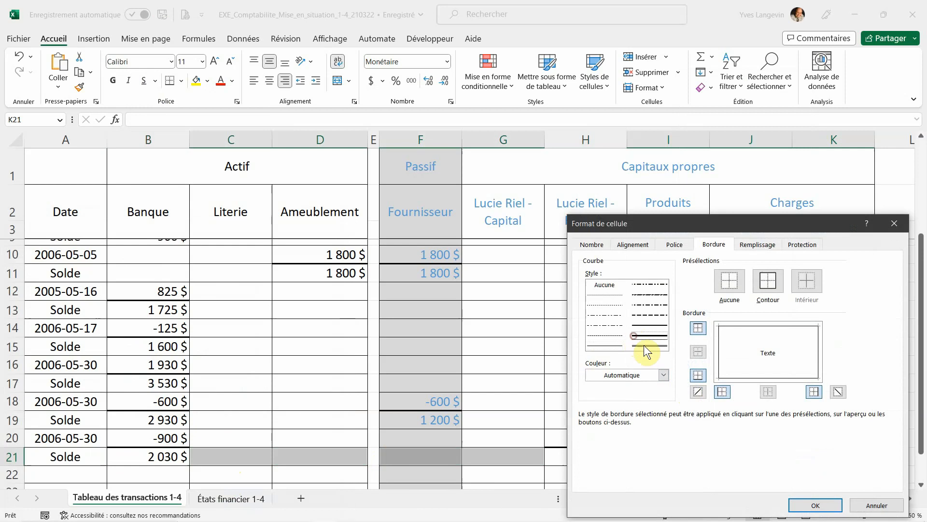
left_click(697, 330)
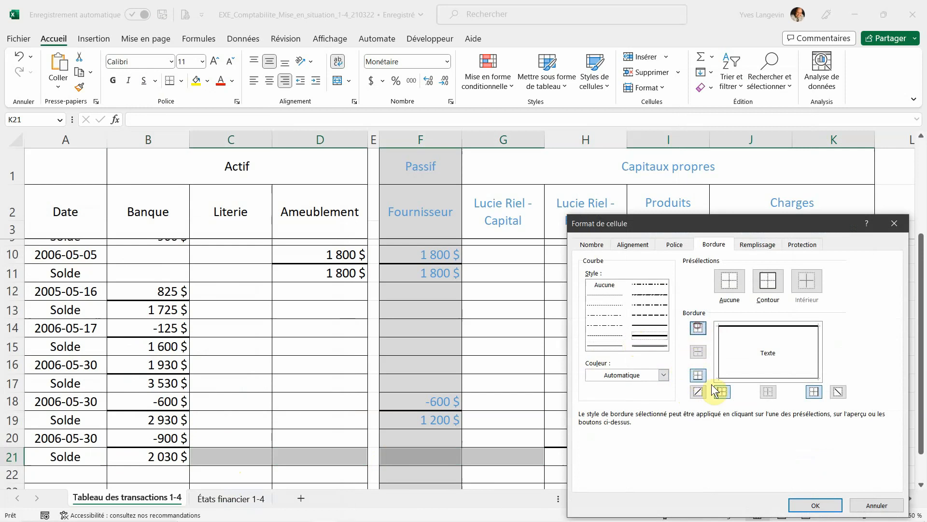
left_click(815, 505)
Carry the Literie balance into C21 with the formula =C7.
left_click(251, 465)
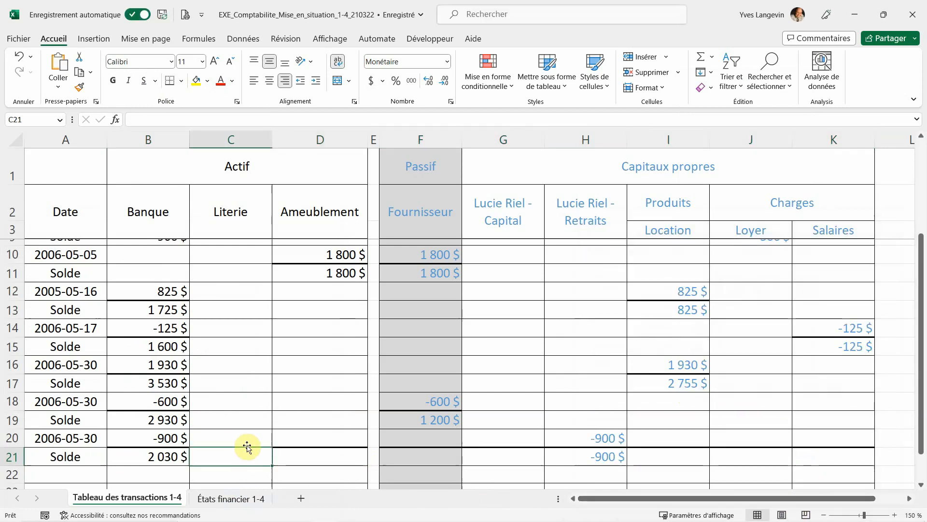
type("=")
key("Up")
key("Up")
key("Up")
key("Up")
key("Up")
key("Up")
key("Up")
key("Up")
key("Up")
key("Up")
key("Up")
key("Up")
key("Up")
key("Up")
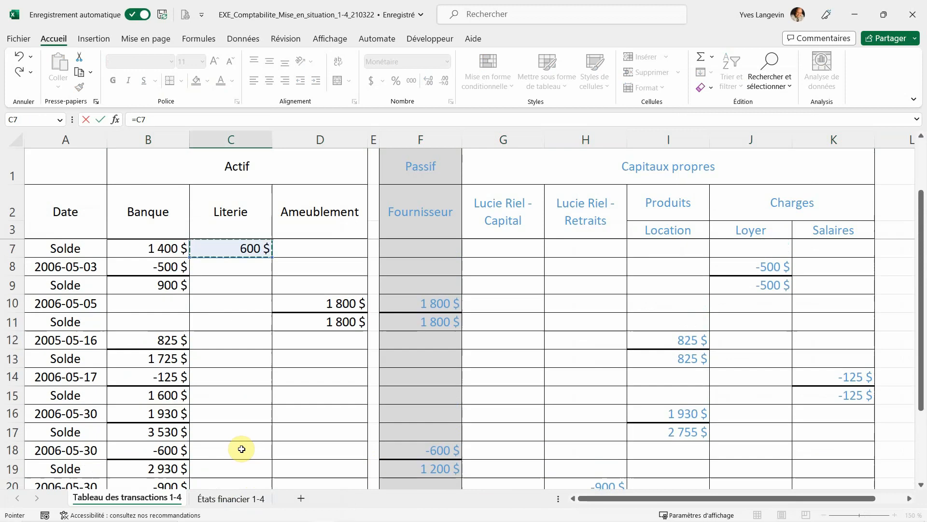
key("ctrl+Return")
Carry the Ameublement balance into D21 with the formula =D11.
key("Right")
type("=")
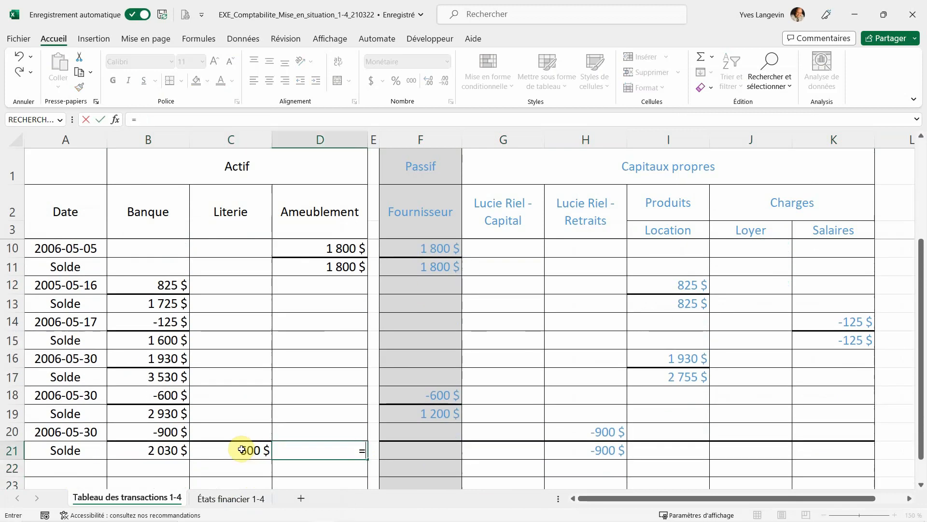
key("Up")
key("Up")
key("Up")
key("Up")
key("Up")
key("Up")
key("Up")
key("Up")
key("Up")
key("Up")
key("ctrl+Return")
Carry the Fournisseur balance into F21 with the formula =F19.
key("Right")
key("Right")
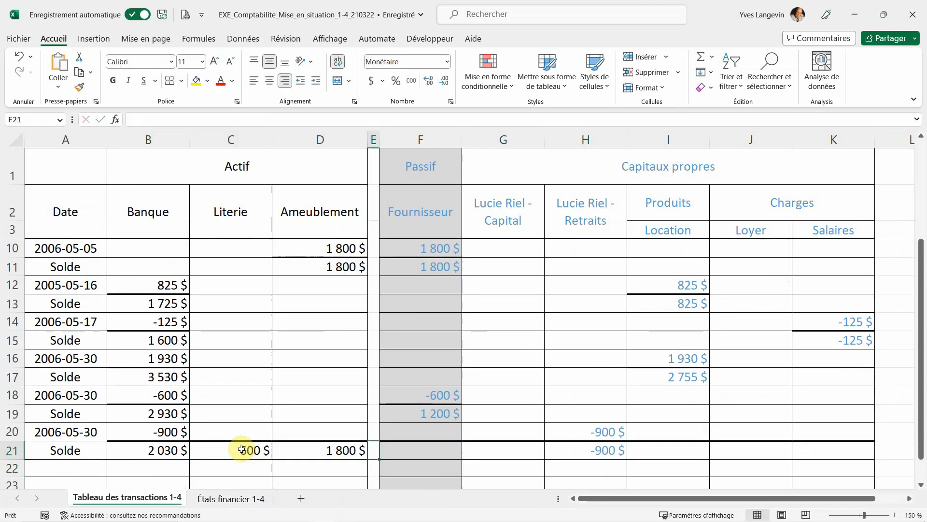
type("=")
key("Up")
key("Up")
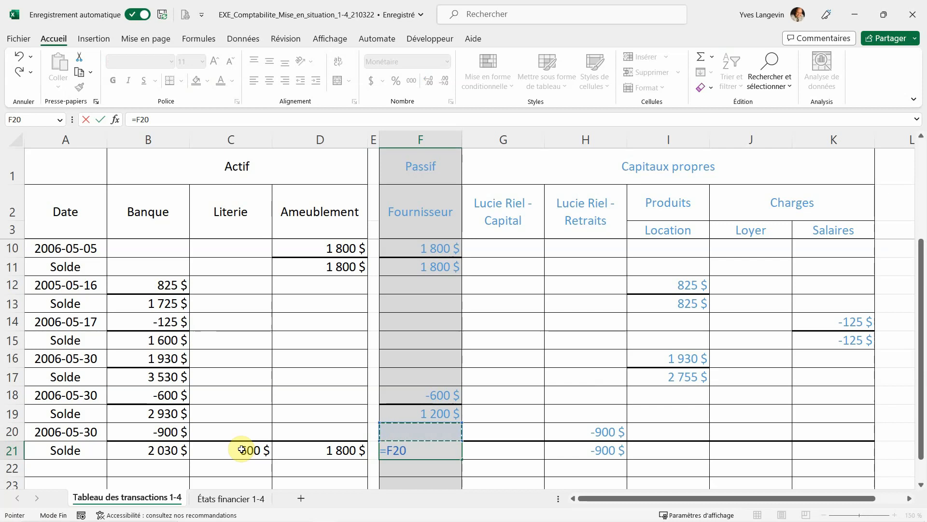
key("Return")
Carry the owner's Capital balance into G21 with the formula =G5.
key("Up")
key("Right")
type("=")
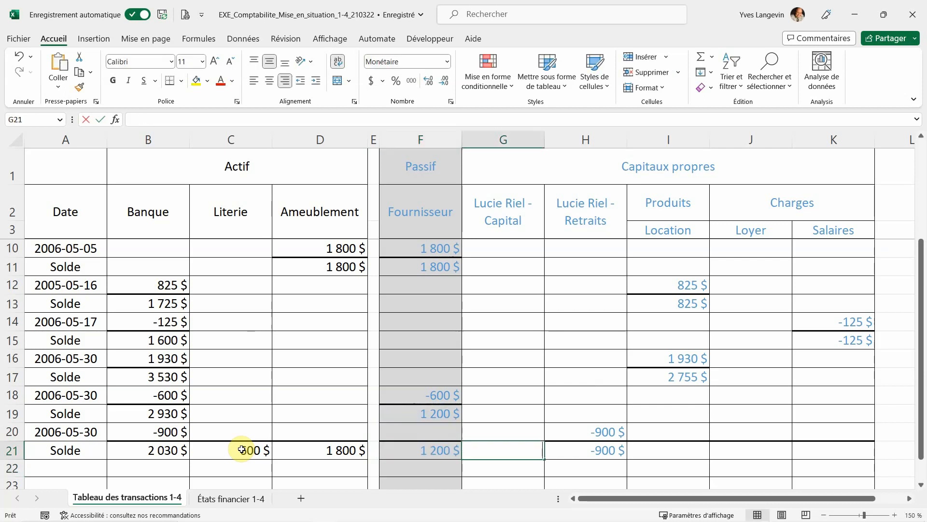
key("Up")
key("Up")
key("Up")
key("Up")
key("Up")
key("Up")
key("Up")
key("Up")
key("Up")
key("Up")
key("Up")
key("Up")
key("Up")
key("Up")
key("Up")
key("Up")
key("ctrl+Return")
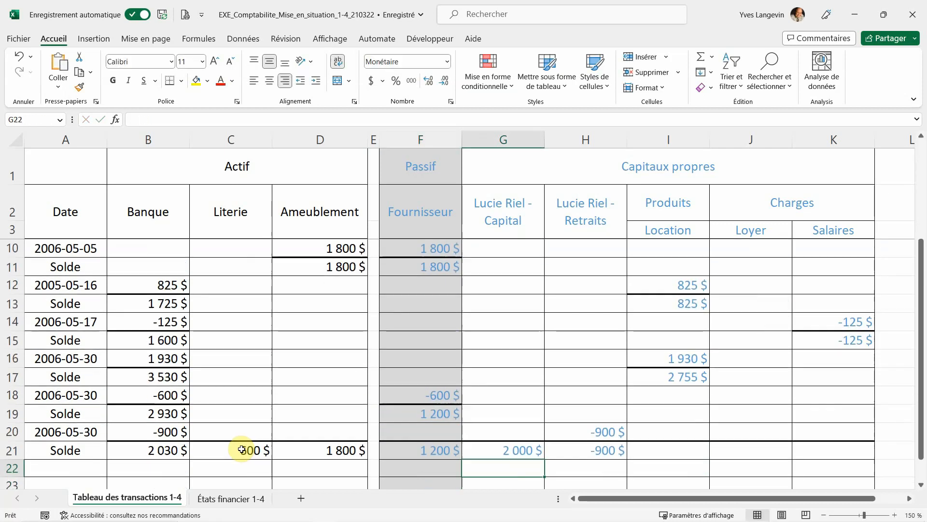
Carry the Location revenue balance into I21 with the formula =I17.
key("Right")
key("Right")
type("=")
key("Up")
key("Up")
key("Up")
key("Up")
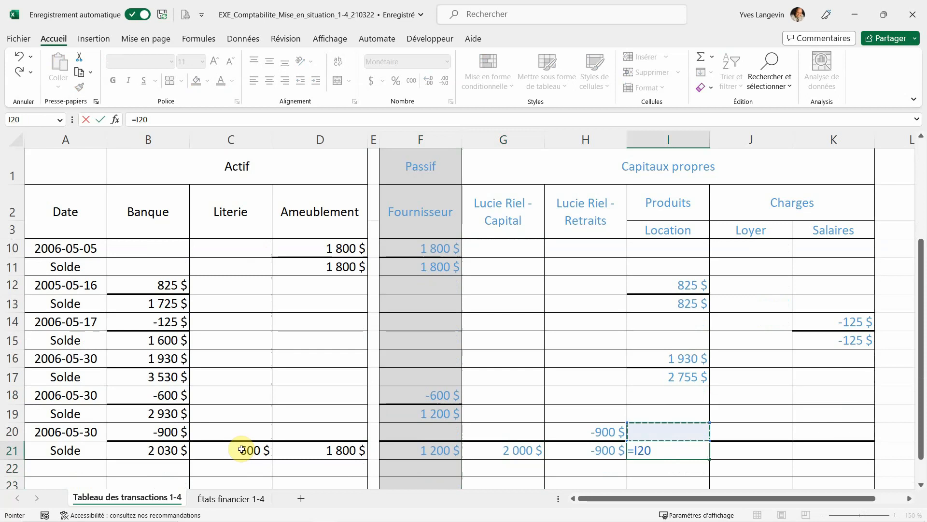
key("ctrl+Return")
Carry the Loyer expense balance into J21 with the formula =J9.
key("Right")
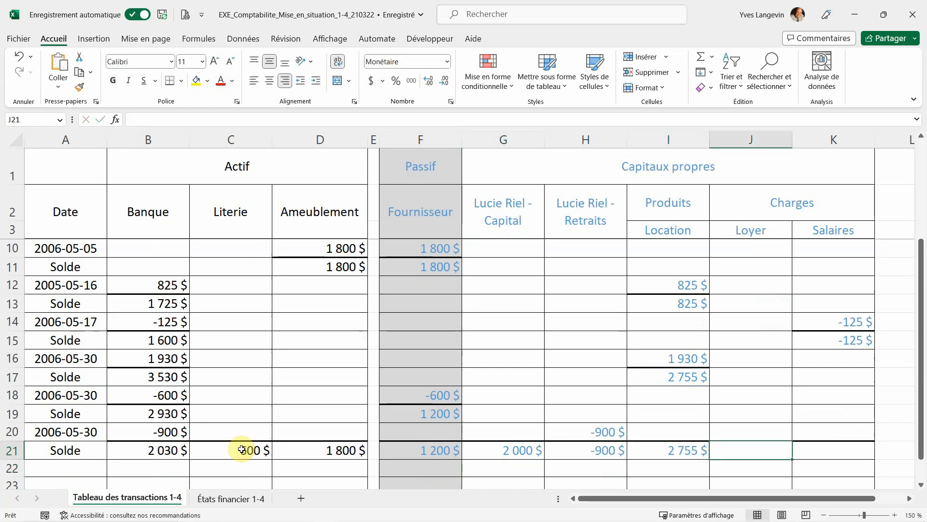
type("=")
key("Up")
key("Up")
key("Up")
key("Up")
key("Up")
key("Up")
key("Up")
key("Up")
key("Up")
key("Up")
key("Up")
key("Up")
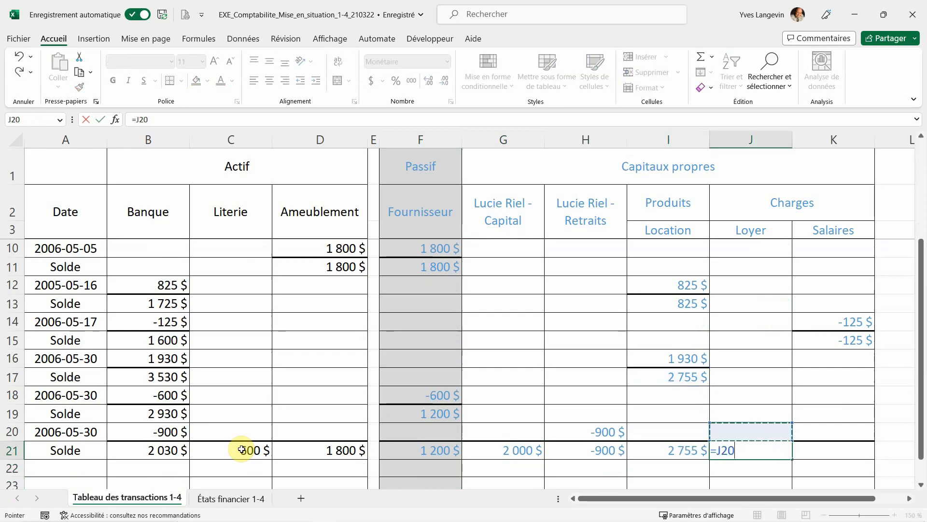
key("Return")
Carry the Salaires expense balance into K21 with the formula =K15.
key("Up")
key("Right")
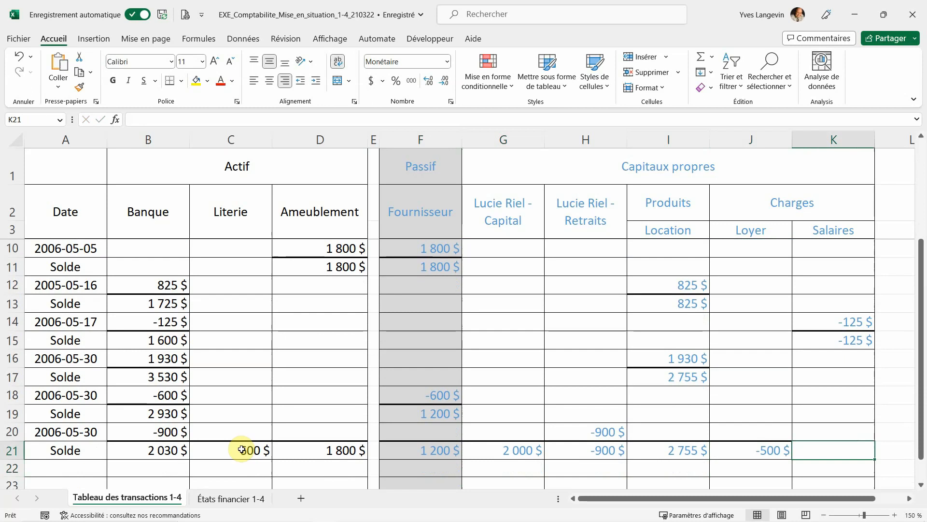
type("=")
key("Up")
key("Up")
key("Up")
key("Up")
key("Up")
key("Up")
key("Return")
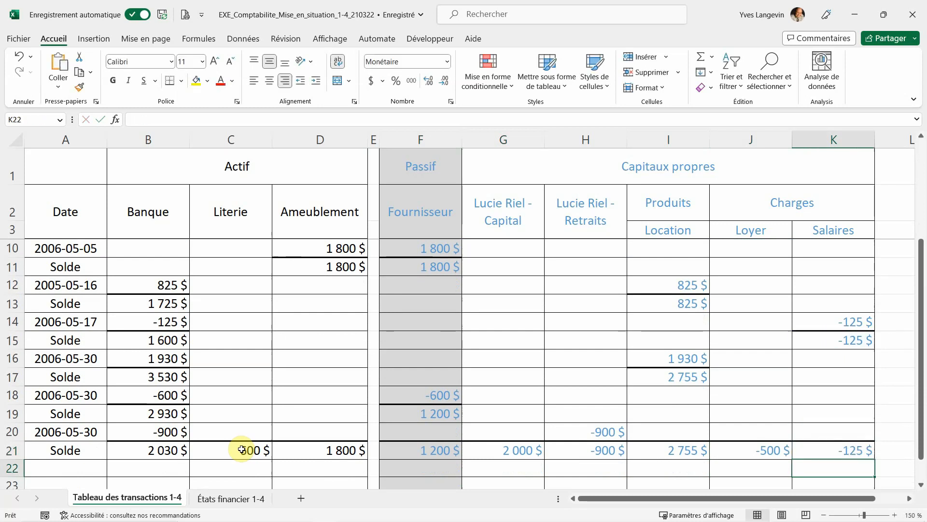
Switch to the manual in the browser and view the next pages with the transactions table and financial statement templates.
key("alt+Tab")
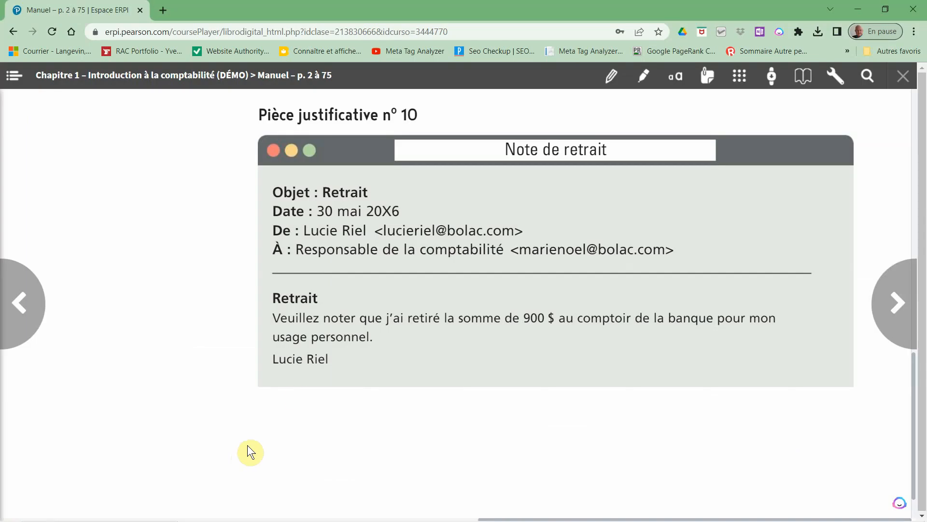
left_click(296, 391)
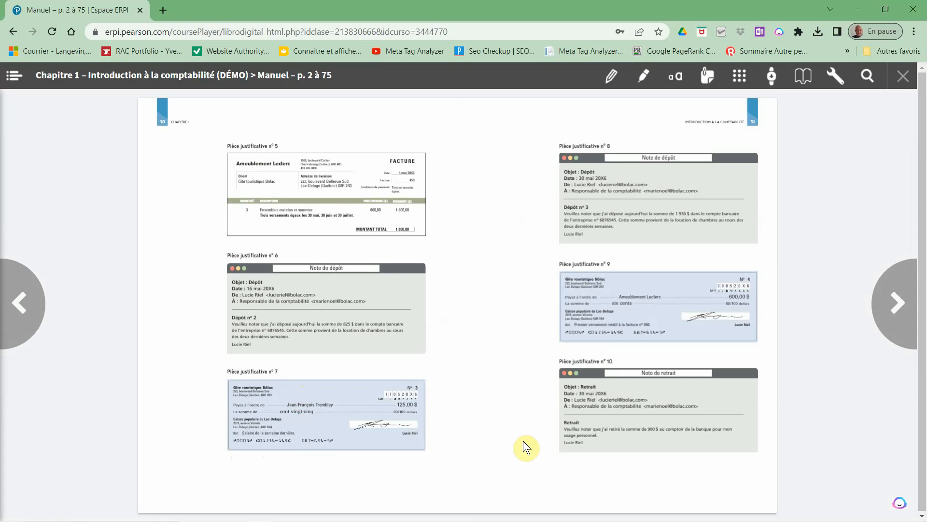
left_click(883, 320)
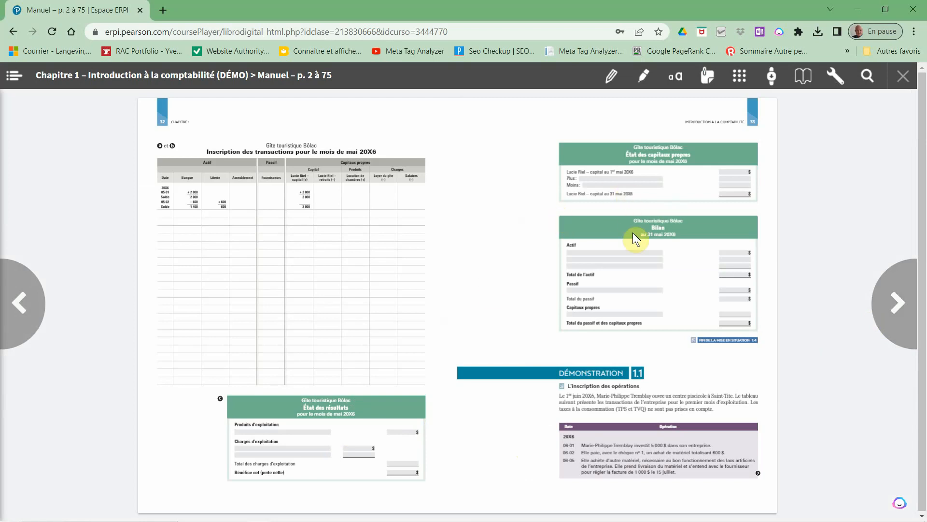
Switch to the Calculator, sum the final asset balances as 2030+600+1800 and add the total to its memory.
key("alt+Tab")
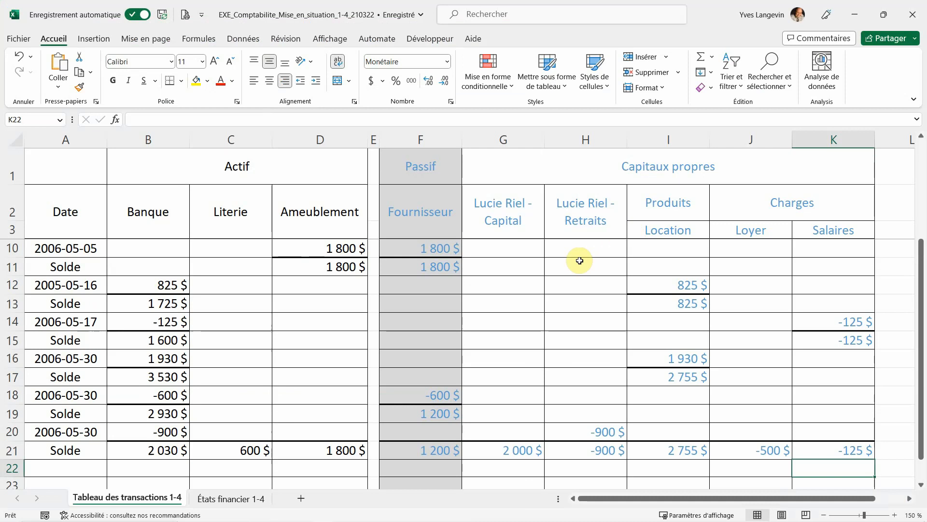
key("alt+Tab")
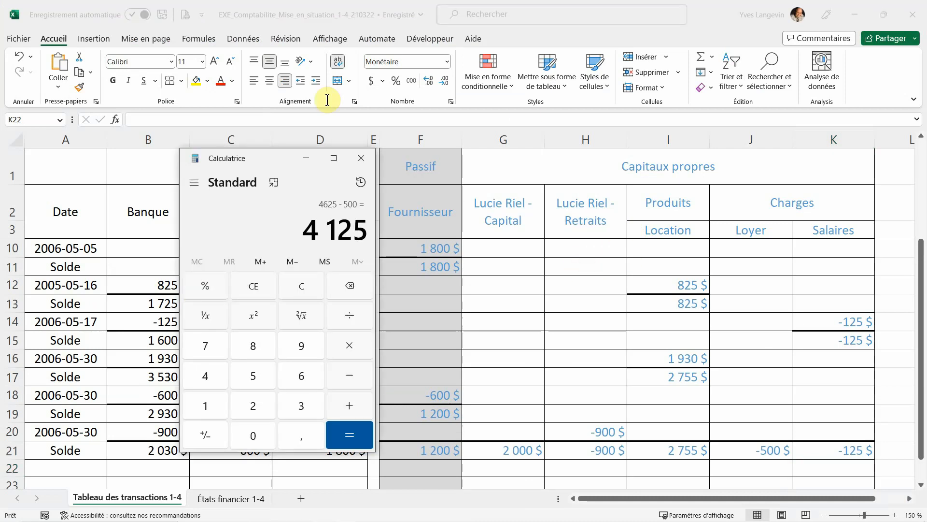
left_click_drag(259, 154, 461, 167)
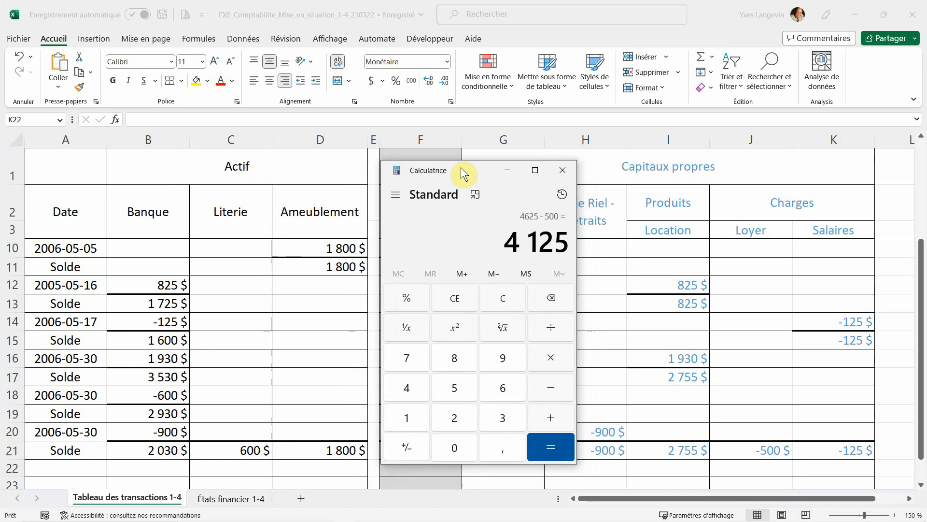
key("Escape")
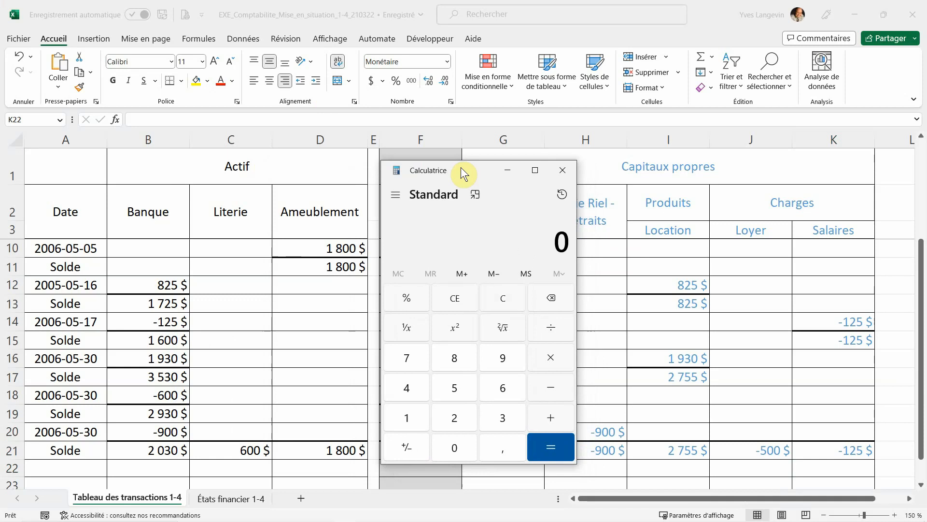
type("2030")
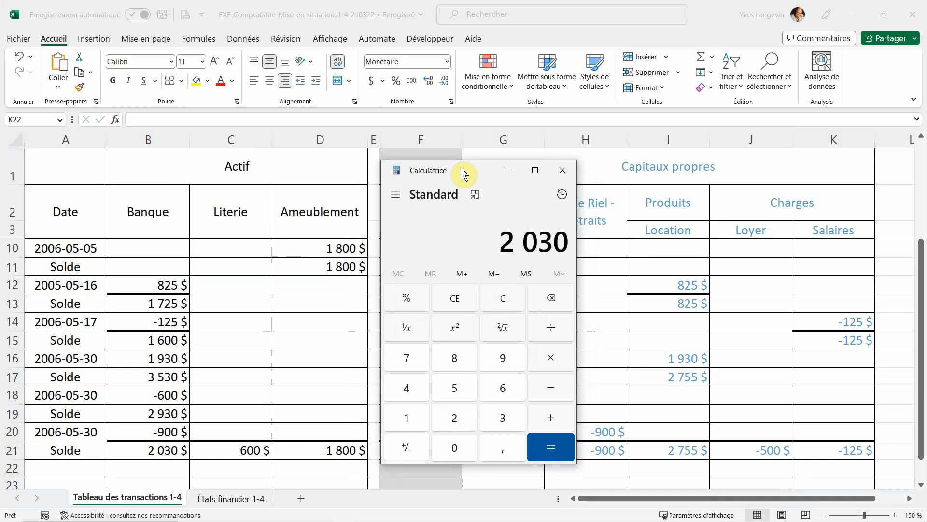
type("+600")
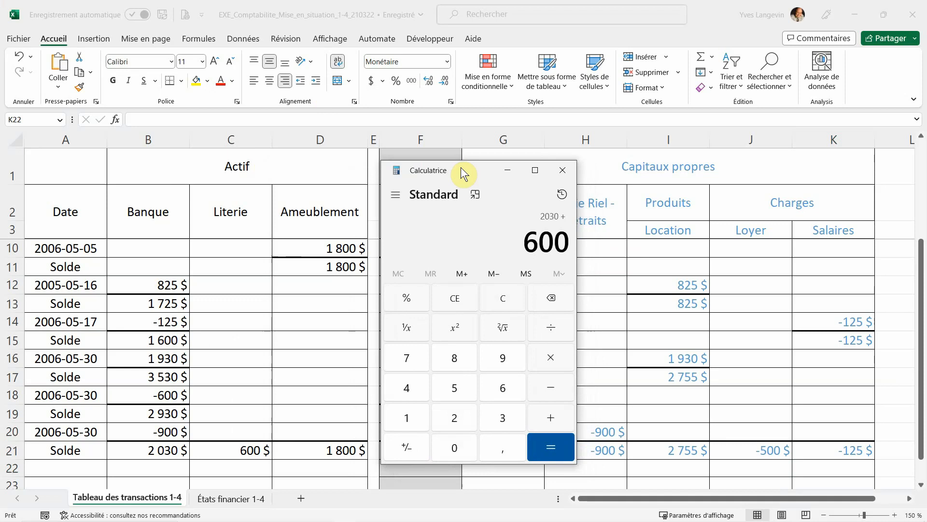
type("+1800 =")
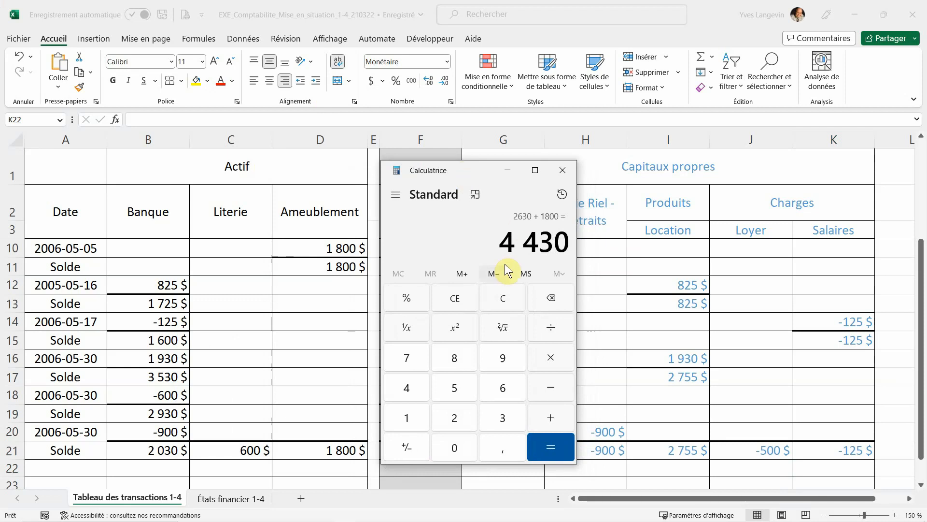
left_click(461, 274)
left_click_drag(483, 166, 278, 167)
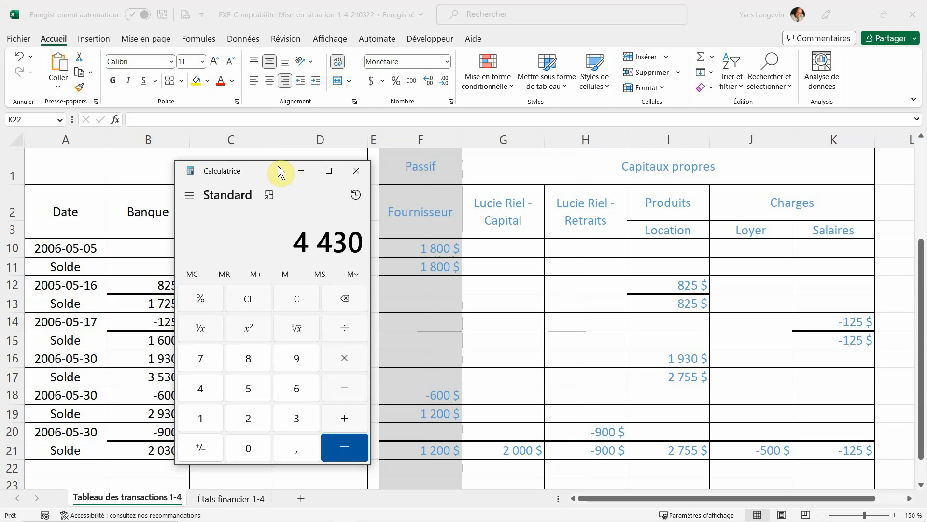
type("1200")
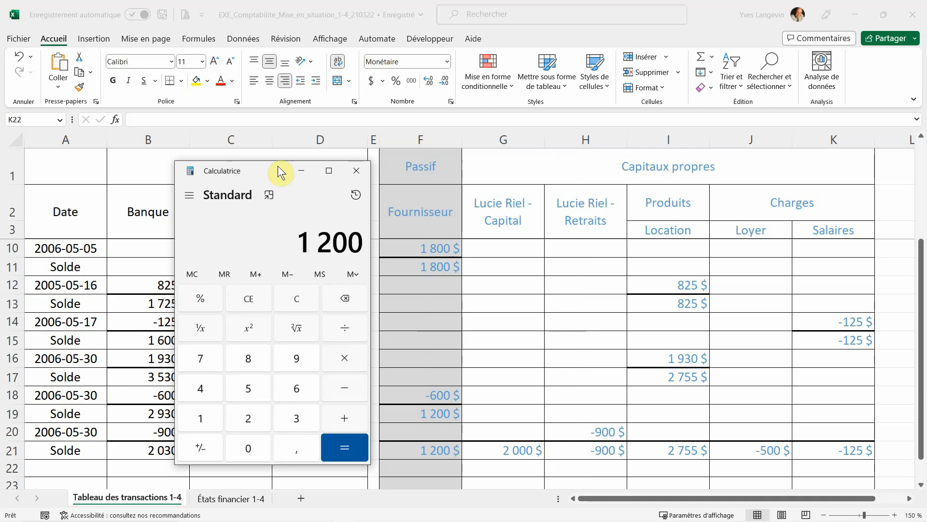
type("+2000")
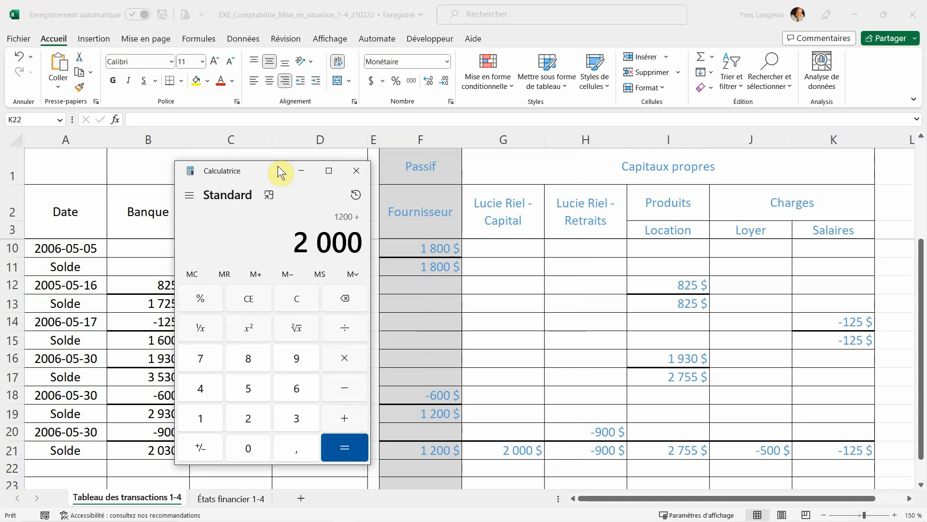
type("-900")
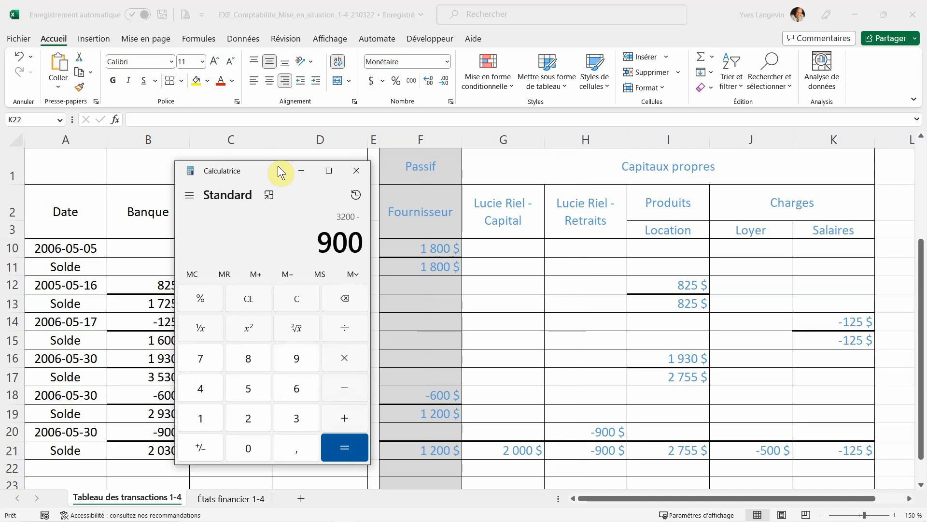
type("+2755")
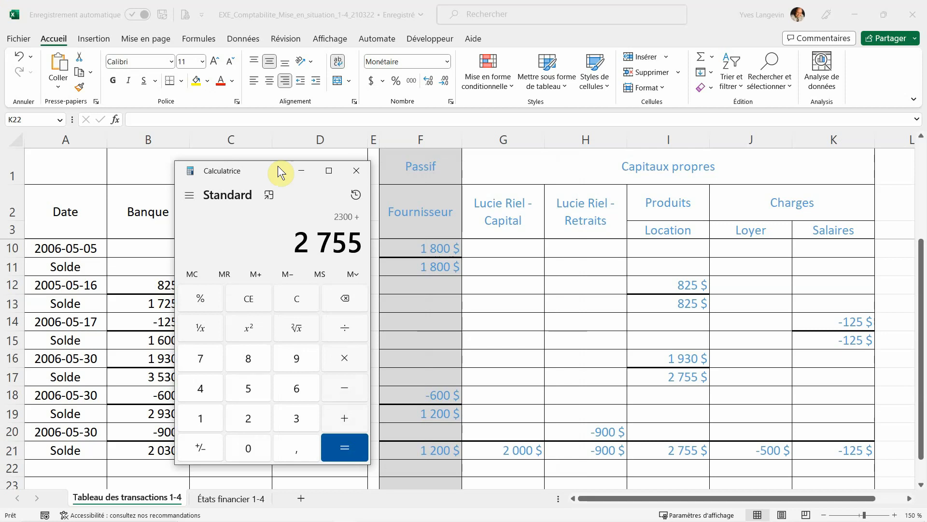
type("-500")
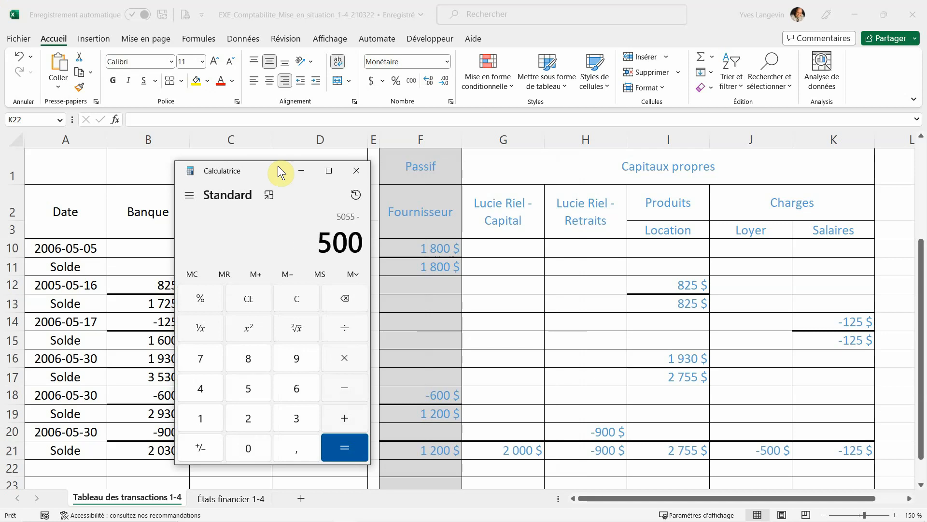
type("-125")
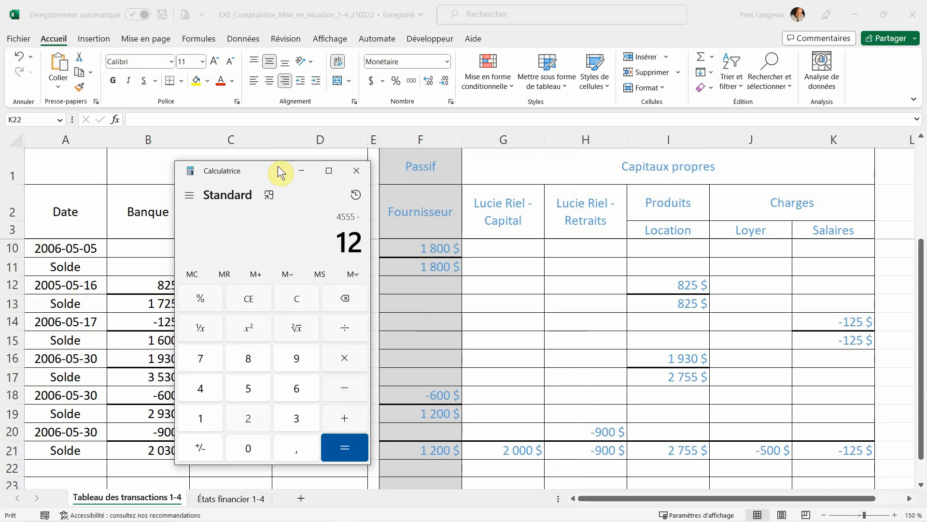
key("Return")
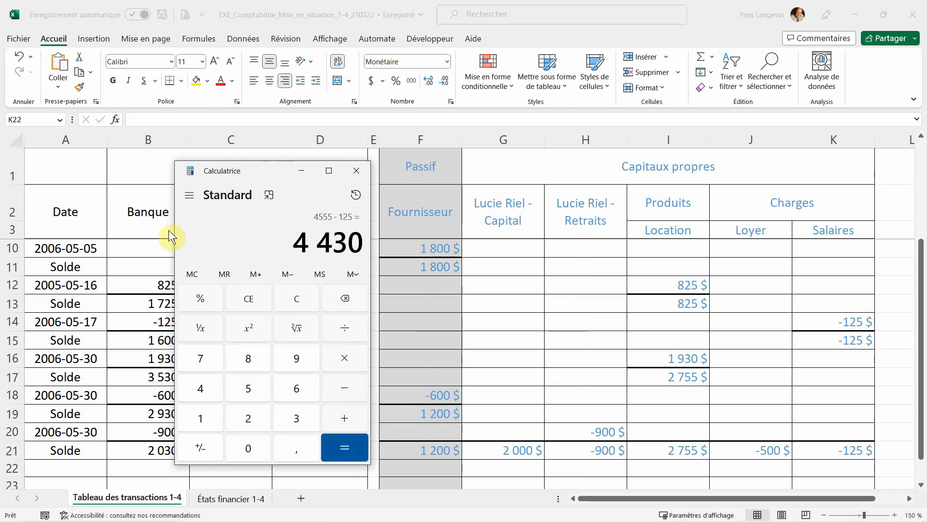
Clear the Calculator, recall the asset total from memory for comparison and close the Calculator.
key("Escape")
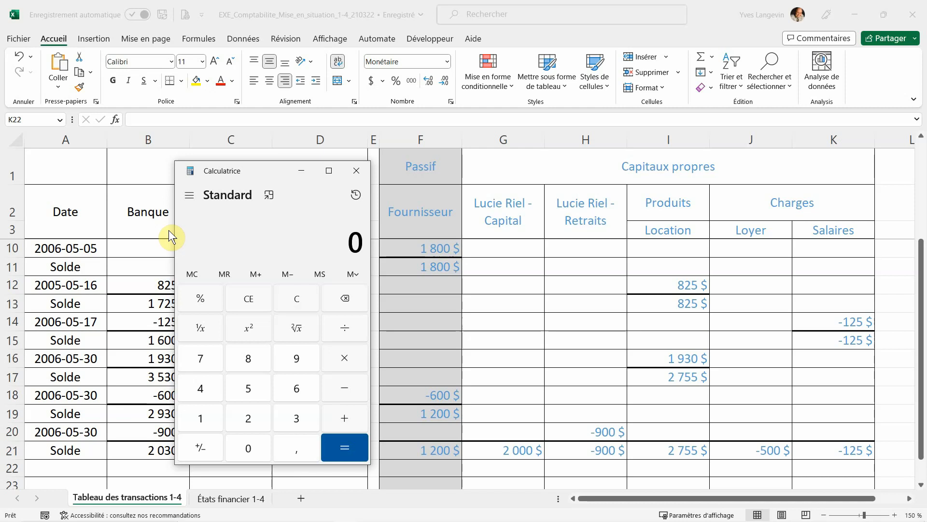
left_click(218, 273)
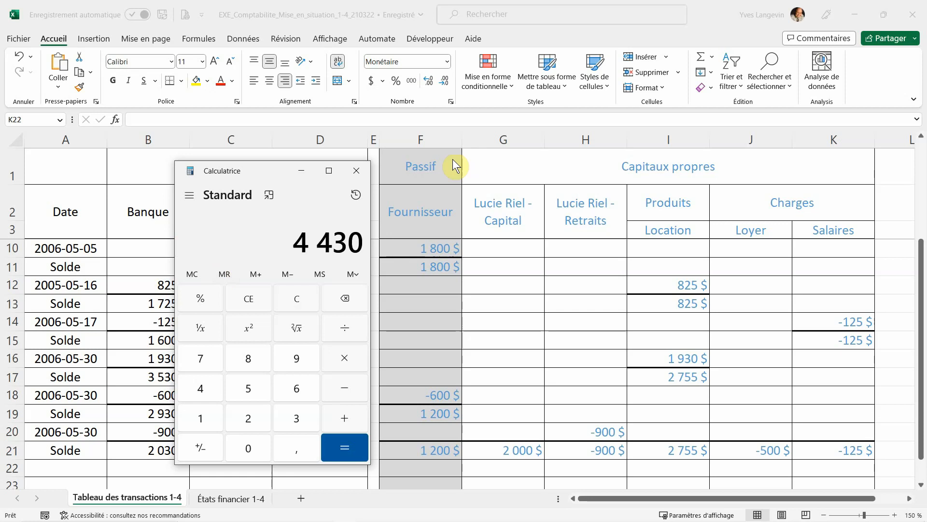
left_click(364, 170)
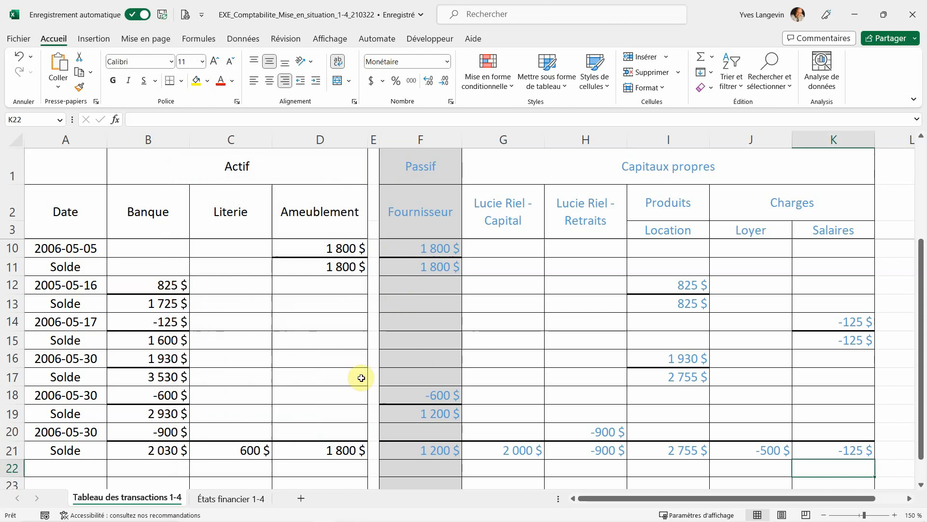
Open the États financier 1-4 sheet and look over the État des résultats, État des capitaux propres and Bilan templates.
left_click(235, 499)
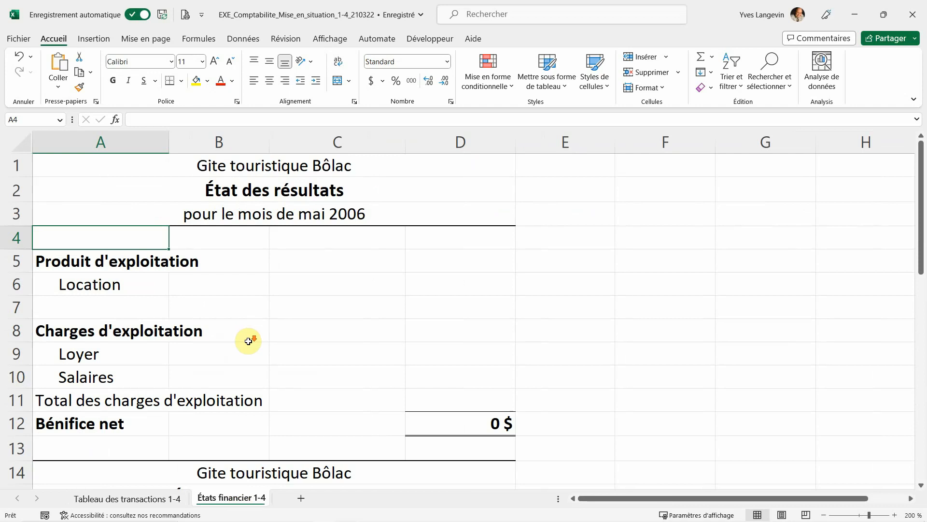
scroll(247, 339, "down", 2)
left_click(248, 356)
scroll(245, 359, "down", 3)
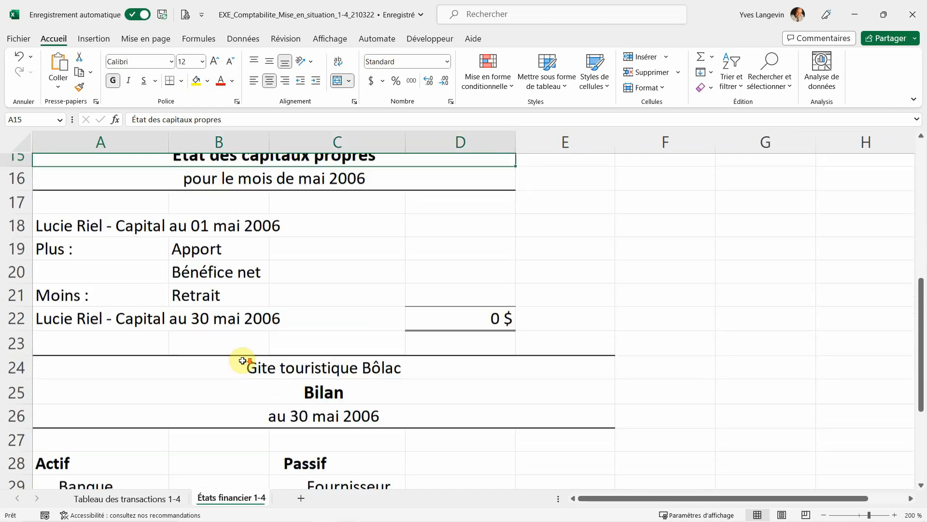
left_click(238, 385)
scroll(240, 385, "up", 5)
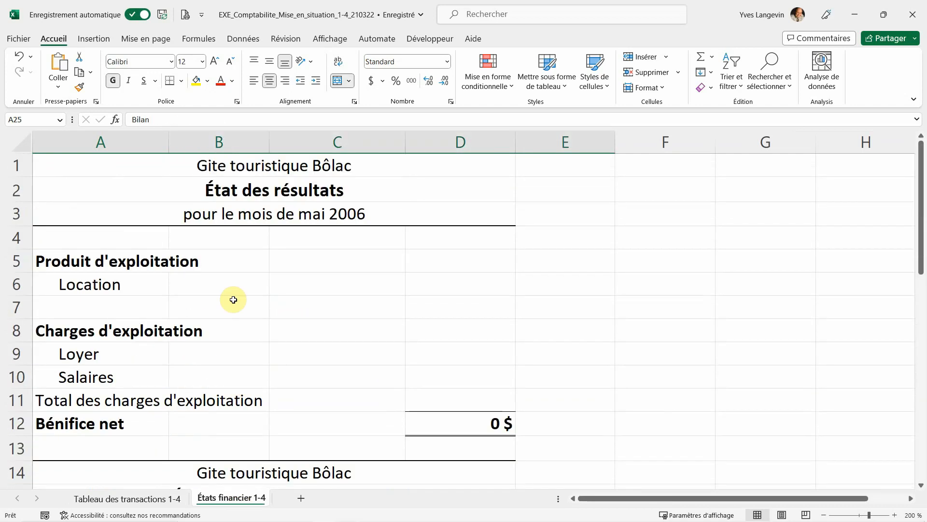
Link the Location revenue in D6 of the État des résultats to ='Tableau des transactions 1-4'!I21.
left_click(430, 422)
left_click(439, 286)
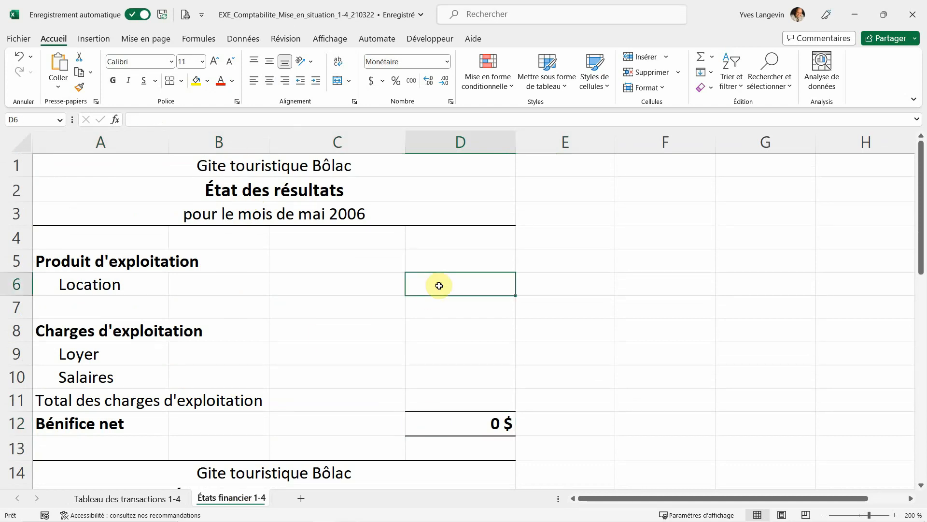
type("=")
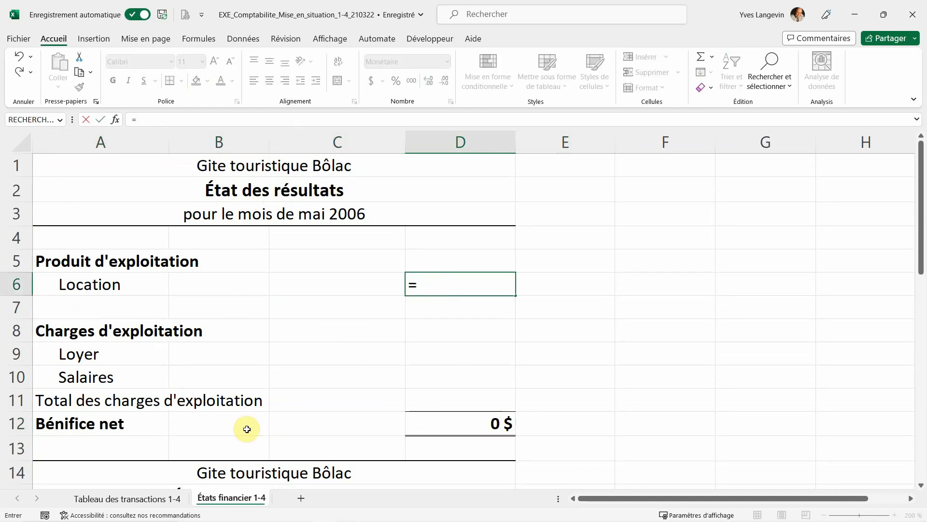
left_click(173, 498)
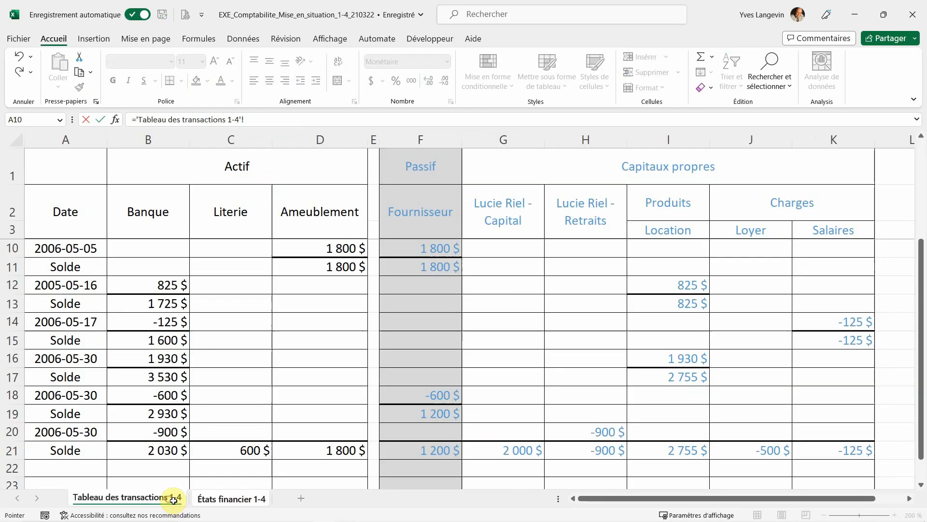
left_click(630, 453)
key("Return")
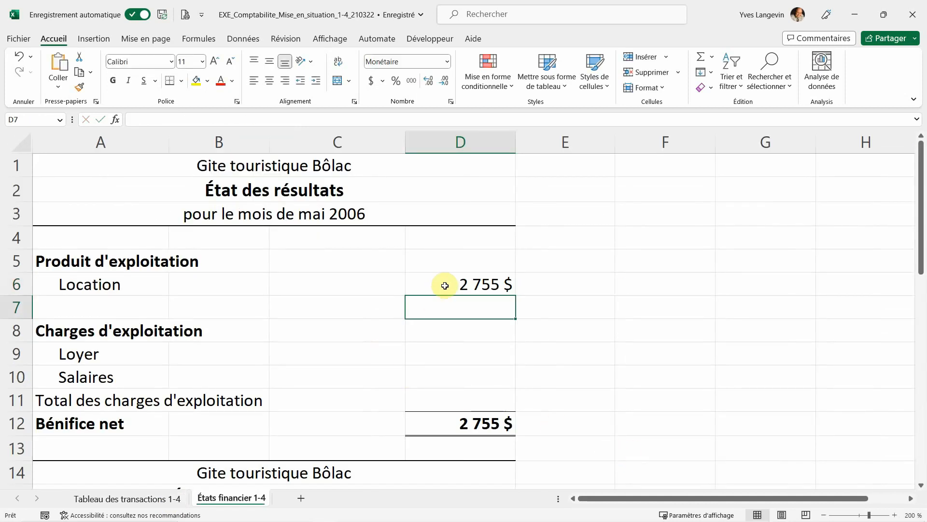
Enter the Loyer expense as a positive amount in C9 with ='Tableau des transactions 1-4'!J21*-1.
left_click(321, 359)
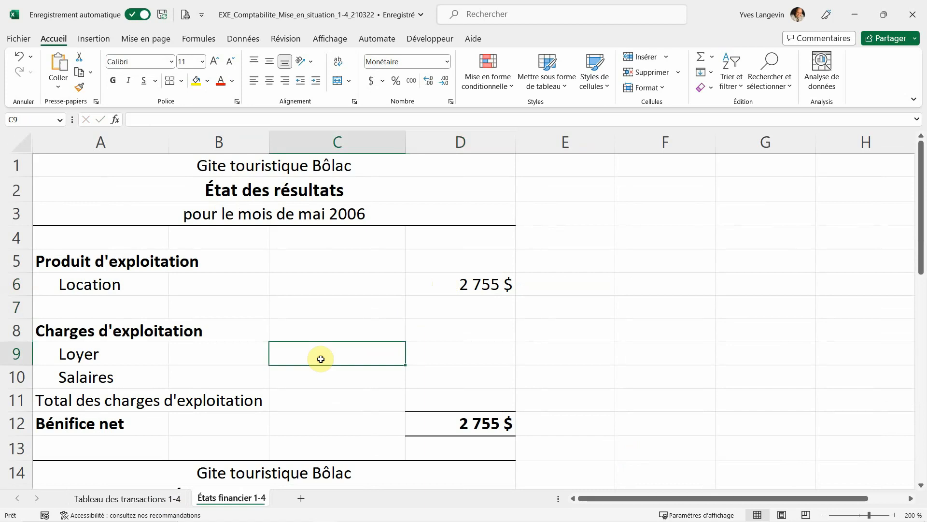
type("=")
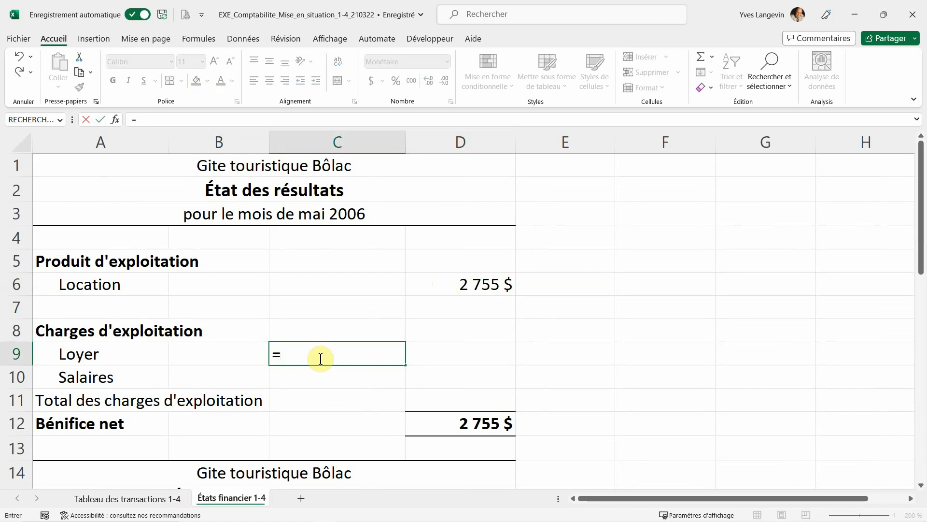
left_click(151, 501)
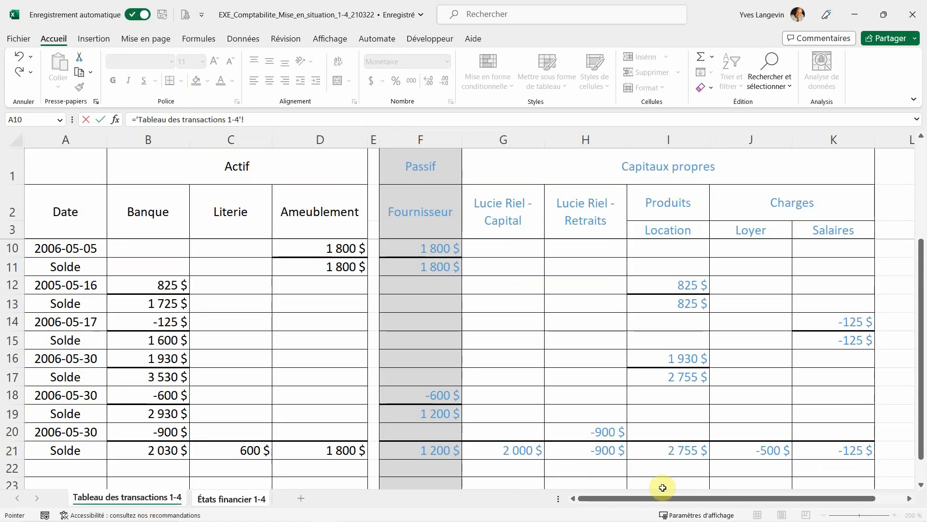
left_click(723, 451)
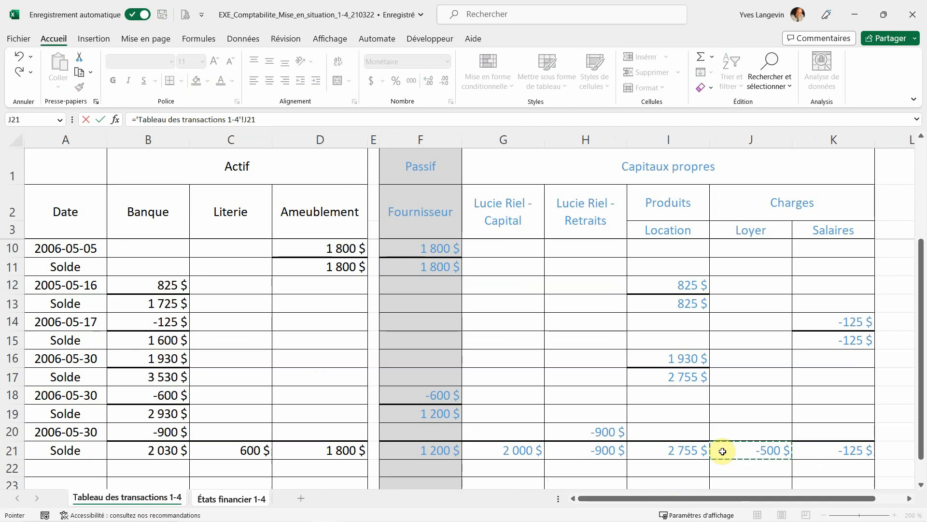
type("*-1")
key("Return")
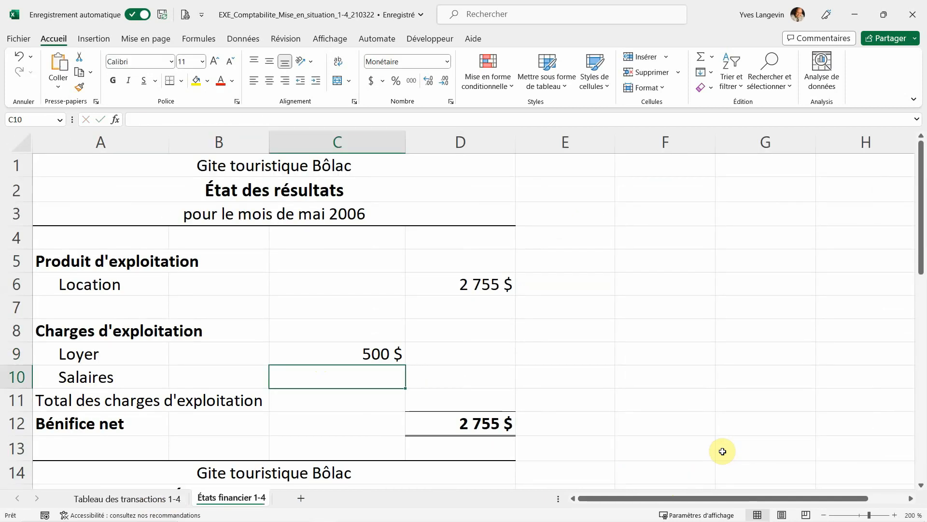
Enter the Salaires expense as a positive amount in C10 with ='Tableau des transactions 1-4'!K21*-1.
type("=")
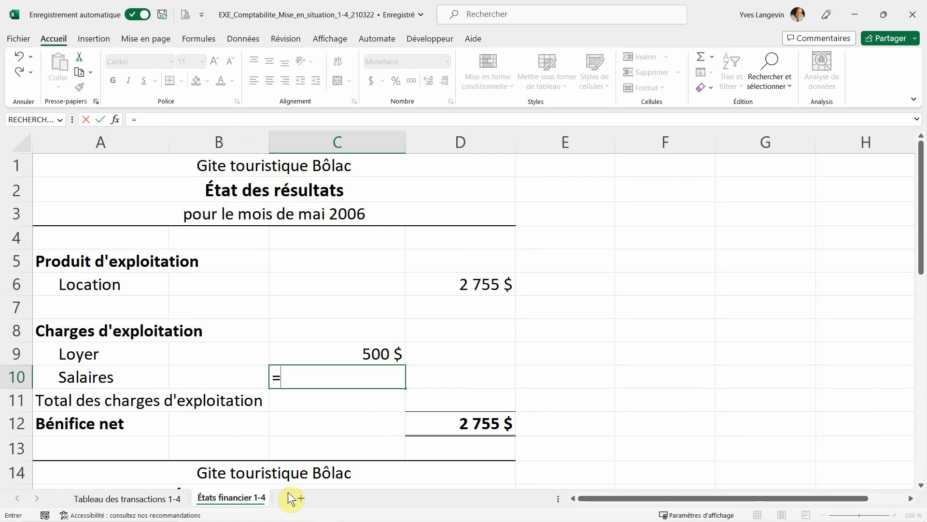
left_click(186, 496)
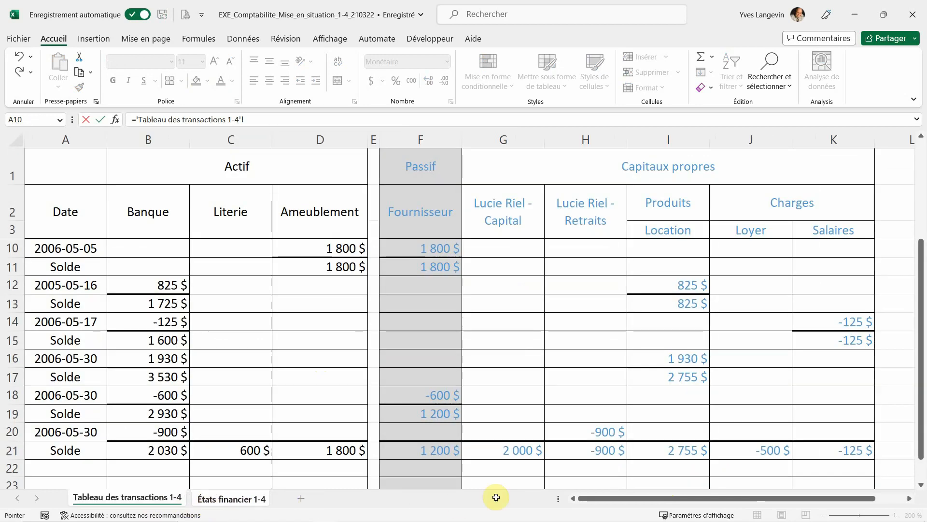
left_click(840, 452)
type("*-")
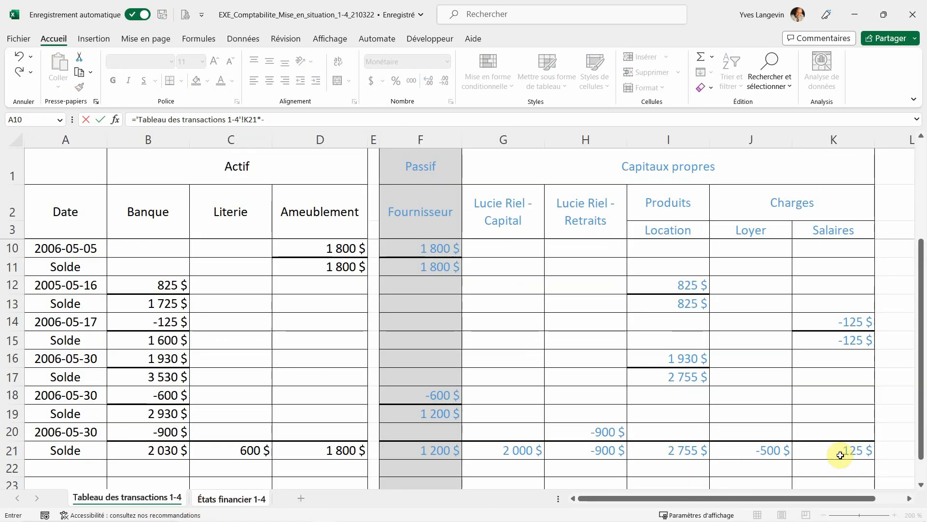
type("1")
key("Return")
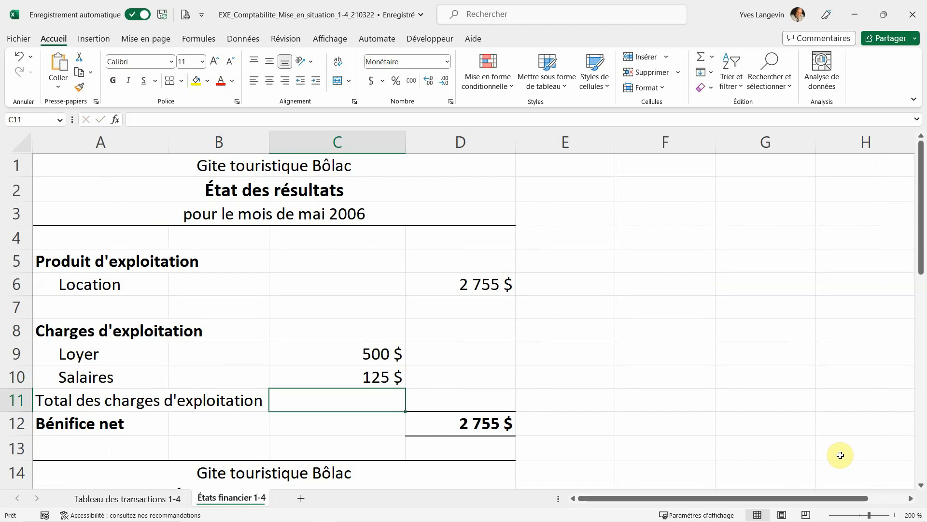
Calculate the Total des charges d'exploitation in D11 with the formula =C9+C10.
key("Right")
type("=")
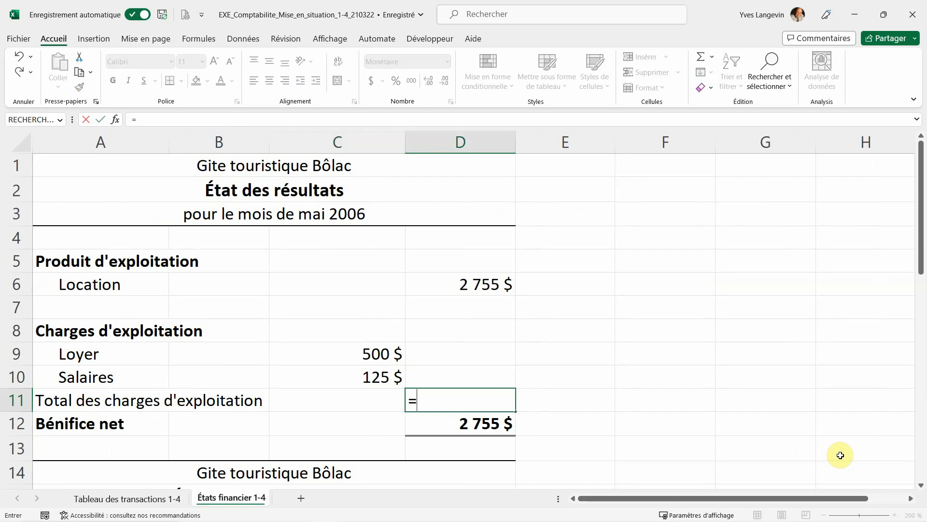
key("Up")
key("Up")
key("Left")
type("+")
key("Up")
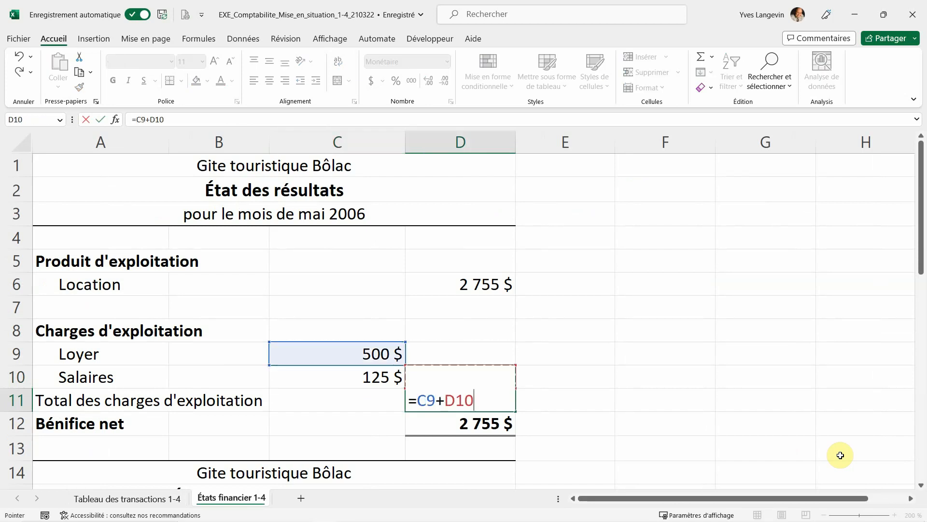
key("Left")
key("Return")
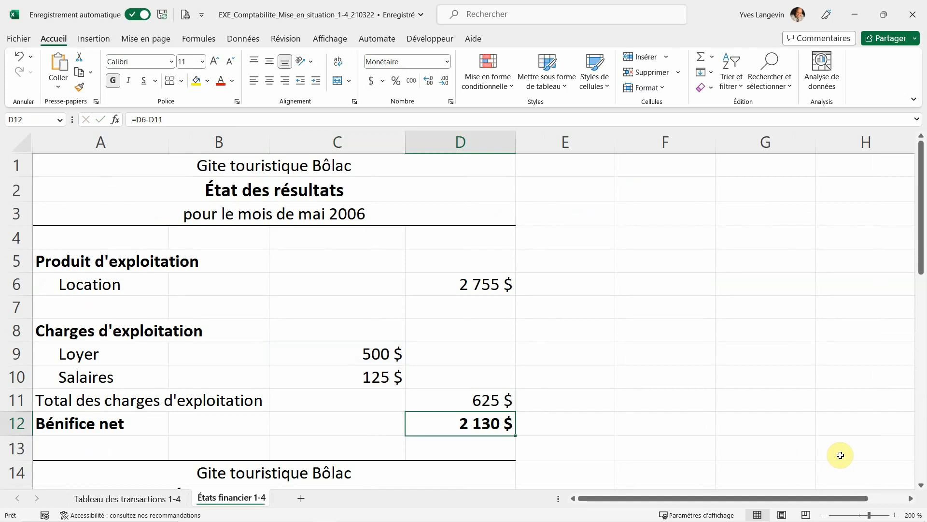
Inspect the net profit formula in D12, leave it as it is and go to the État des capitaux propres section.
key("F2")
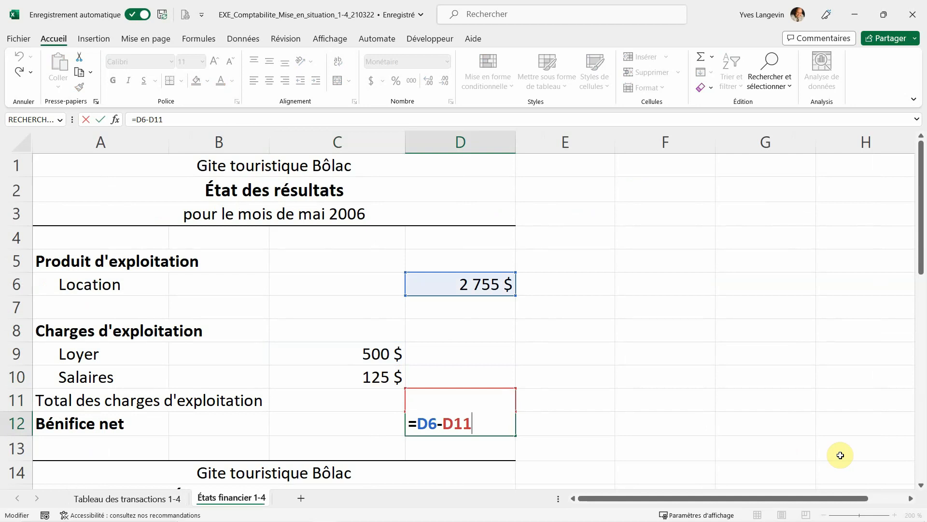
key("Return")
key("Up")
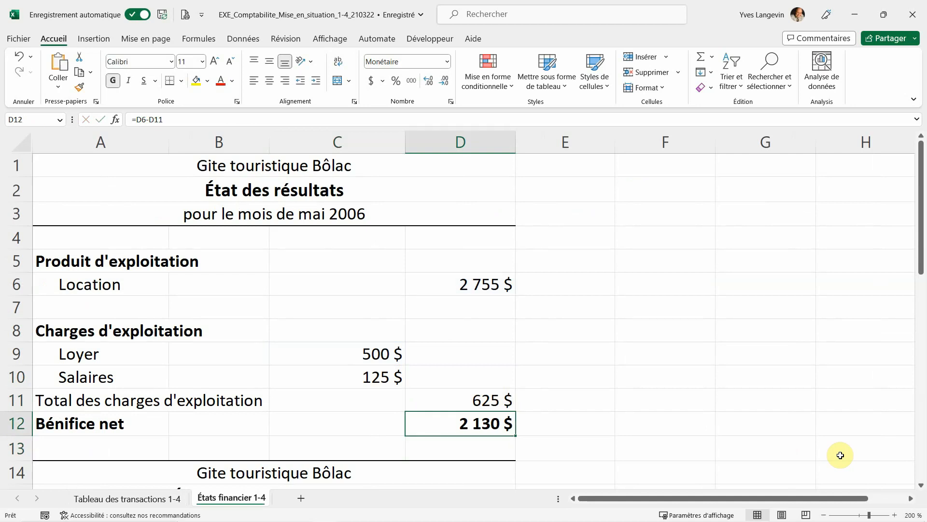
key("Down")
key("Down")
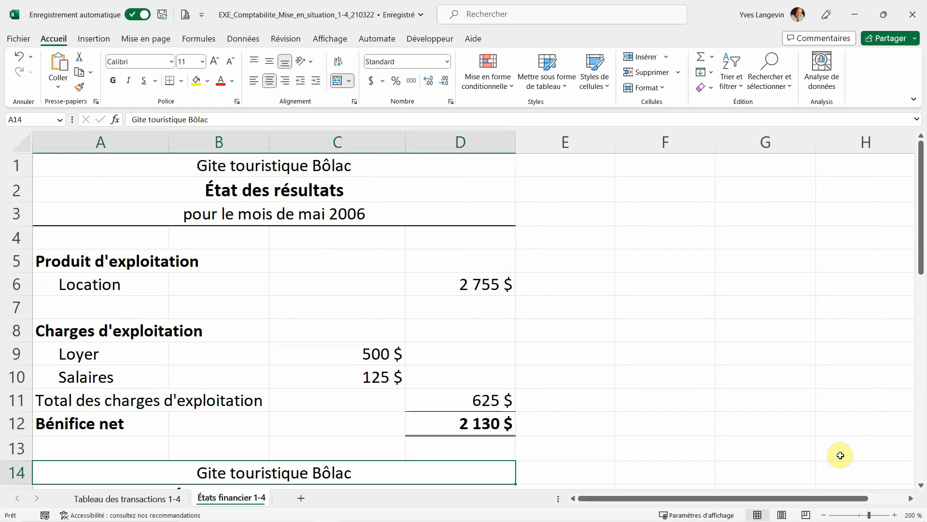
scroll(604, 437, "down", 2)
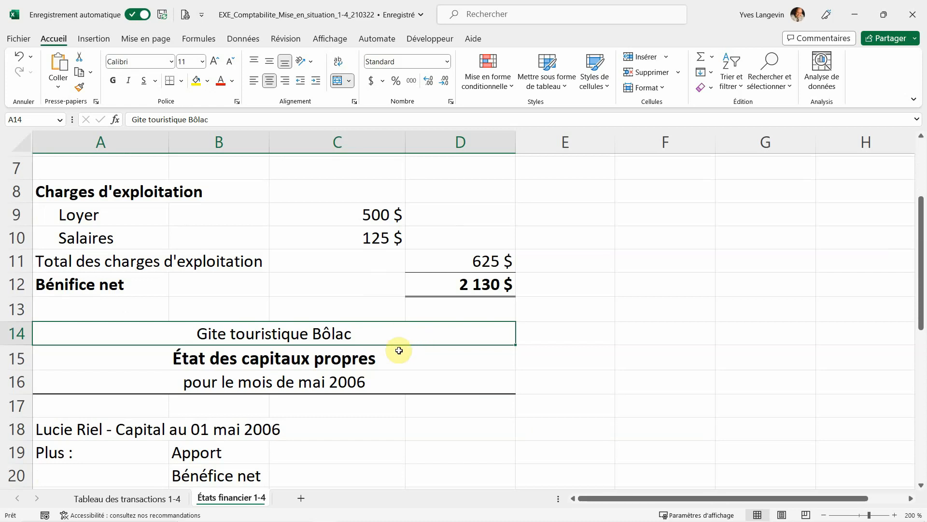
left_click(380, 384)
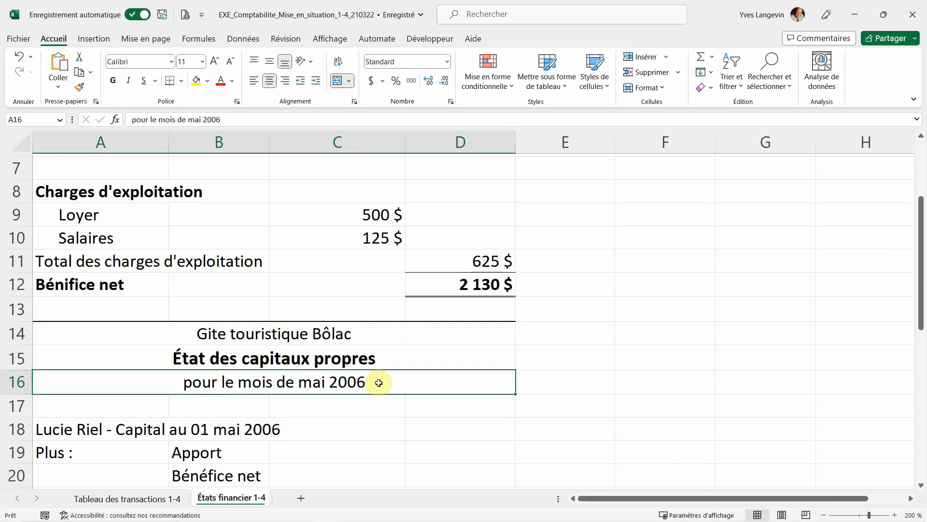
Set the opening capital au 01 mai 2006 in D18 of the État des capitaux propres to 0.
key("Down")
key("Down")
key("Down")
key("Down")
key("Down")
key("Down")
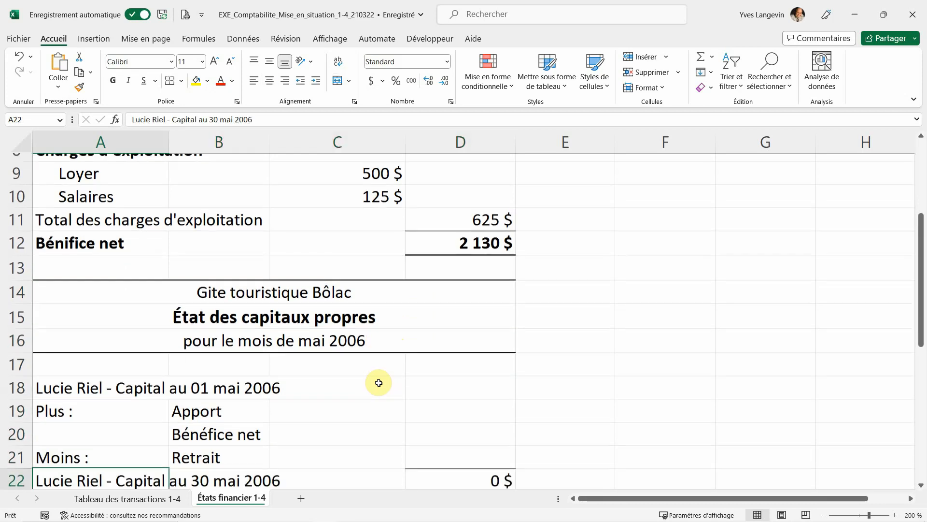
key("Down")
key("Up")
key("Up")
key("Up")
key("Up")
key("Up")
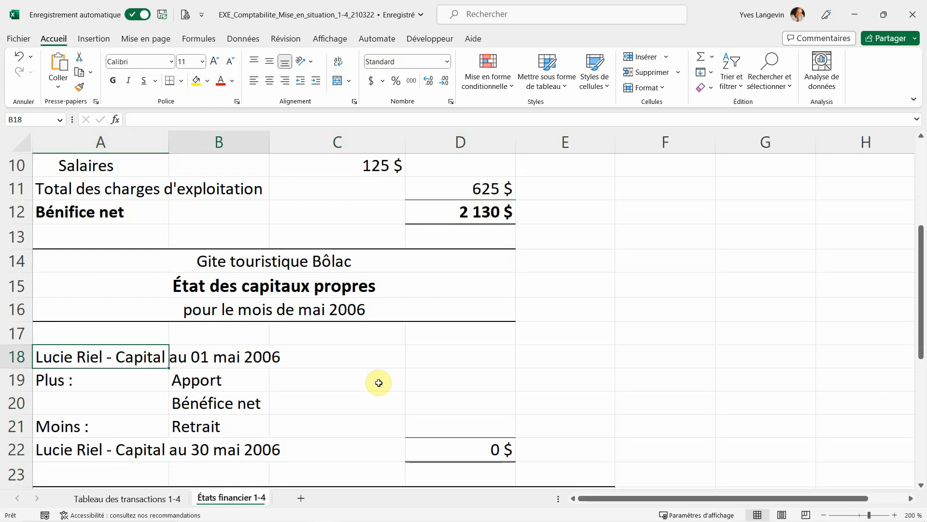
key("Right")
key("Right")
key("Right")
type("0")
key("Return")
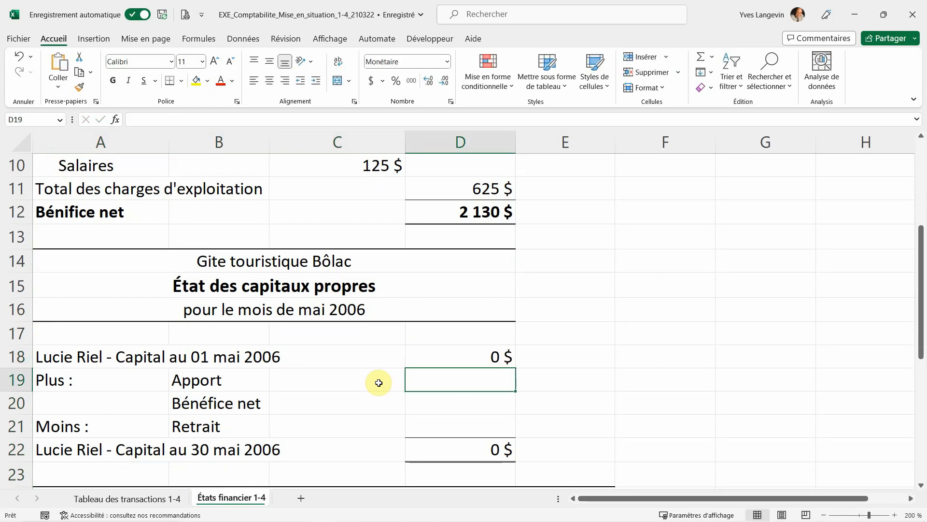
Link the Apport in C19 to the final capital balance with ='Tableau des transactions 1-4'!G21.
left_click(378, 382)
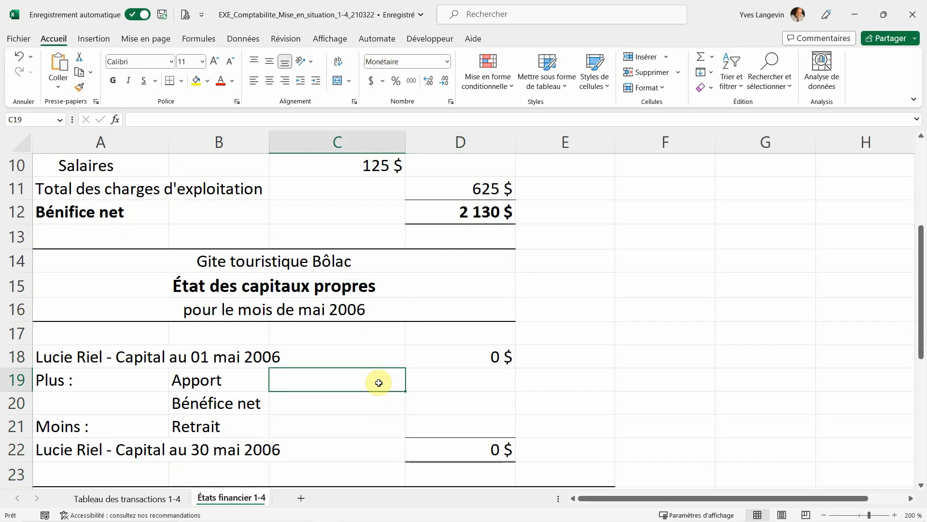
type("=")
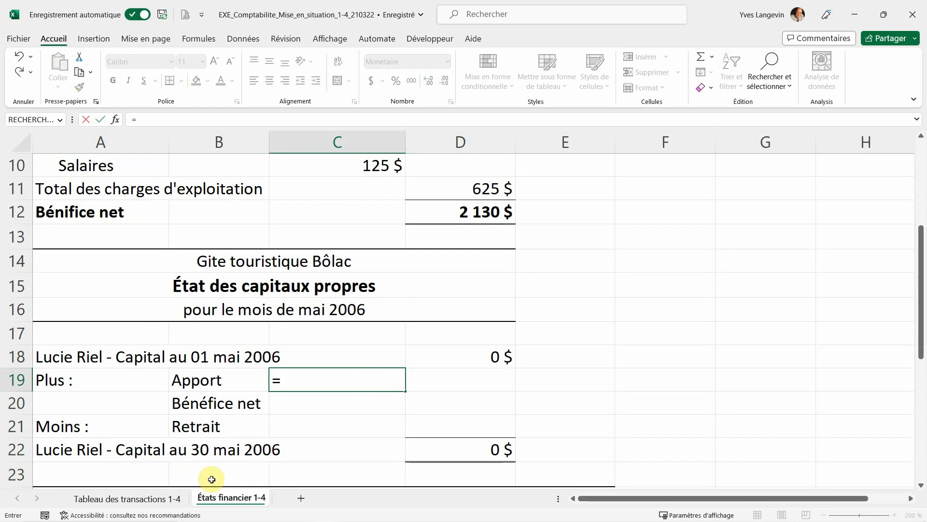
left_click(174, 490)
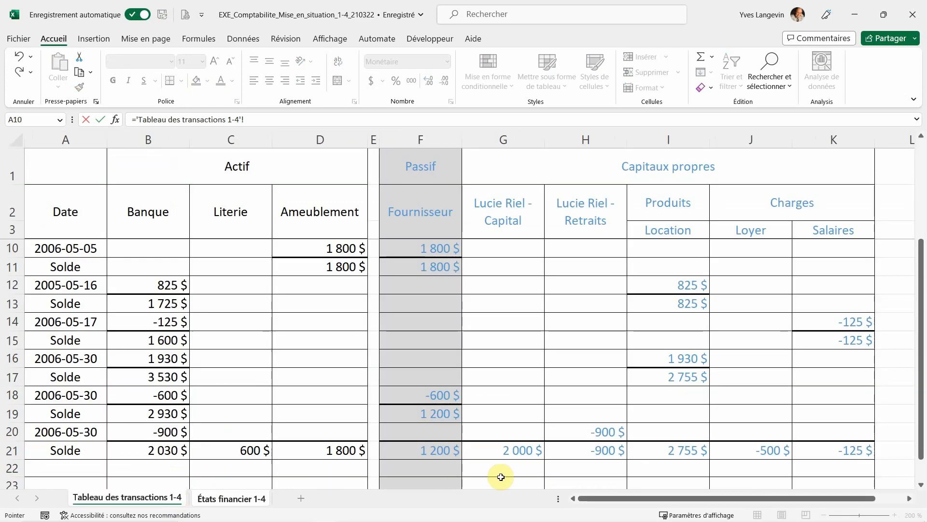
left_click(522, 452)
key("Return")
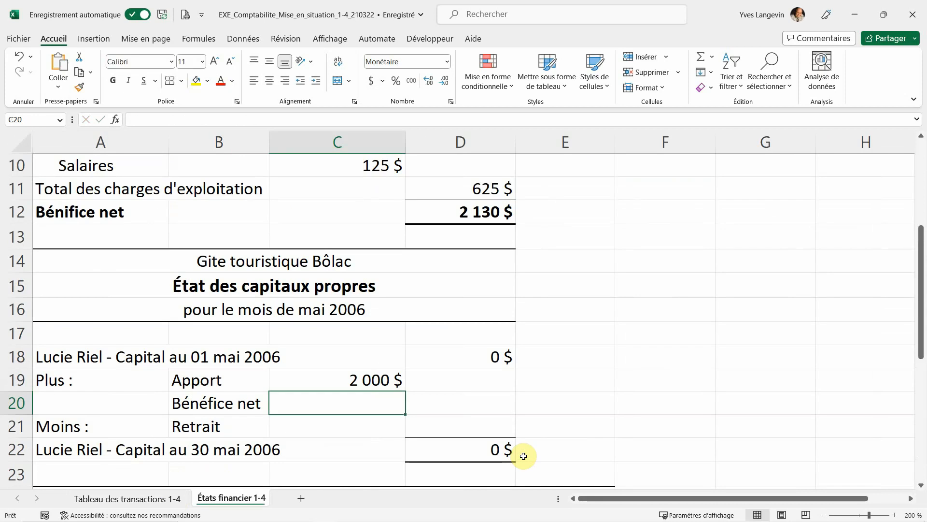
Link the opening capital au 01 mai 2006 in D18 to the final capital balance with ='Tableau des transactions 1-4'!G21.
left_click(482, 361)
type("=")
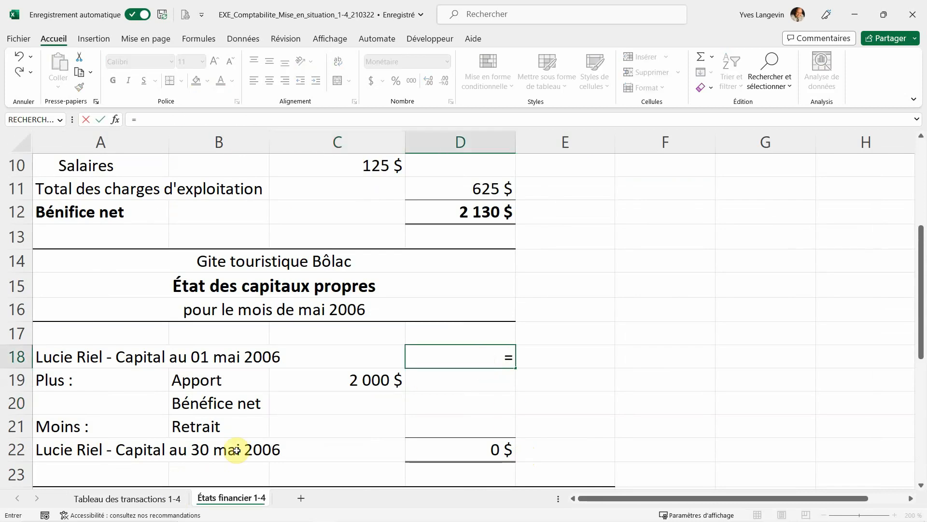
left_click(159, 499)
left_click(511, 450)
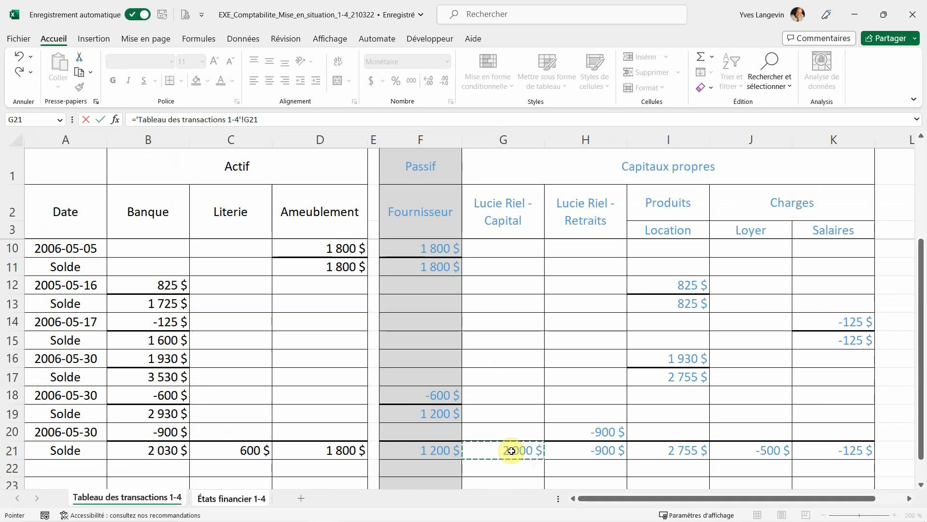
key("Return")
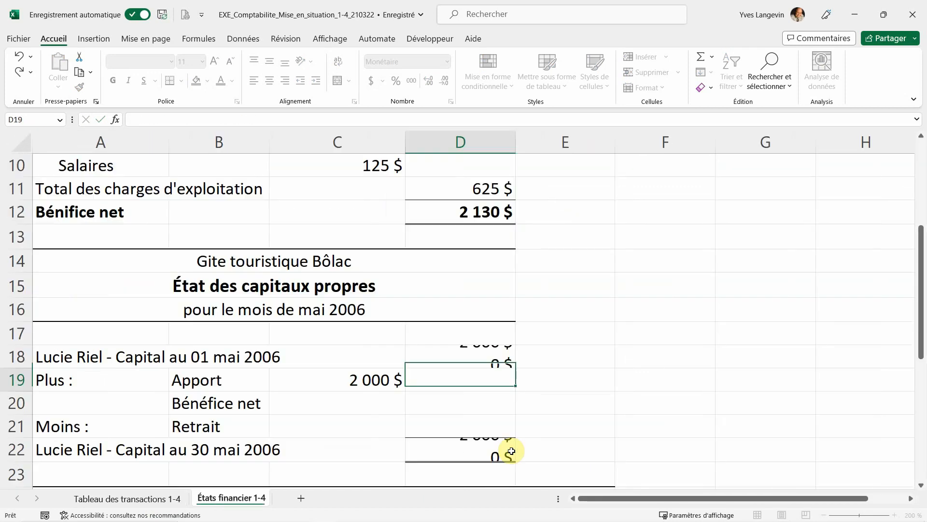
Set the Apport in C19 to 0 and check it against the opening capital in D18.
key("Left")
type("0")
key("Return")
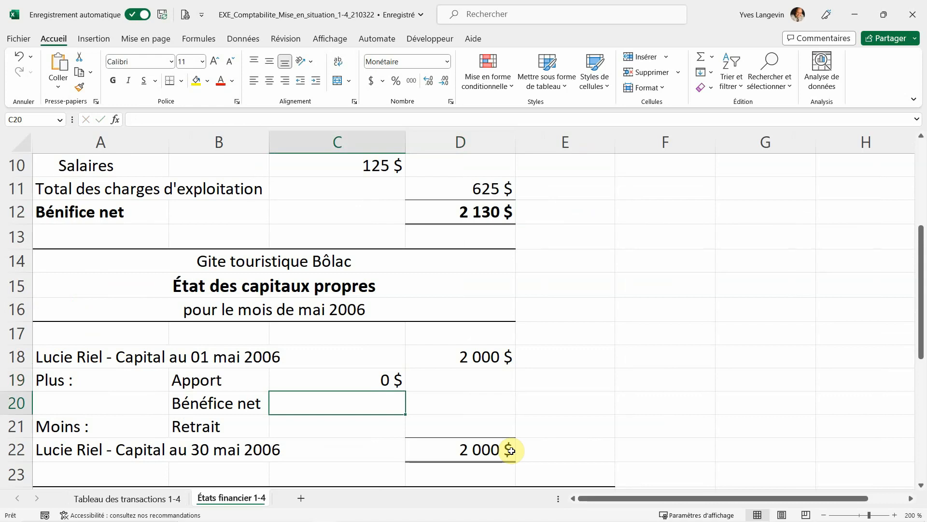
key("Up")
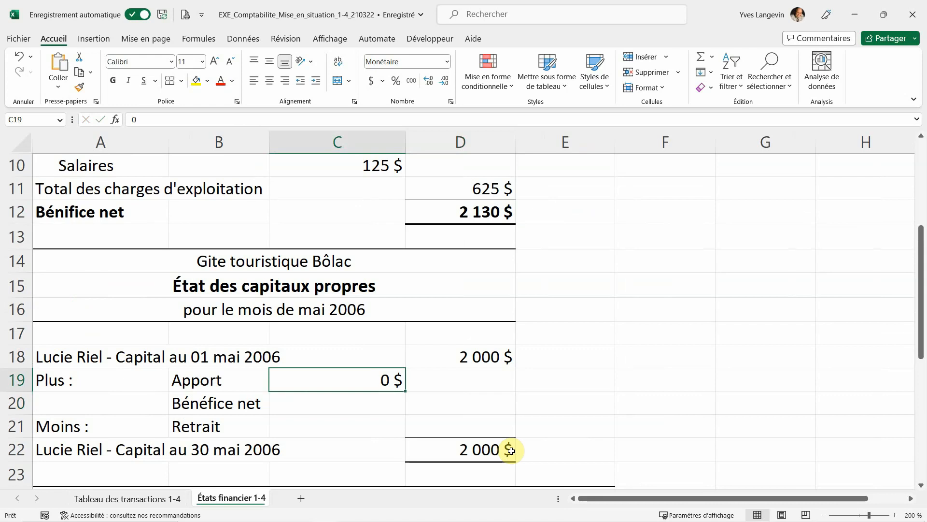
key("Up")
key("Right")
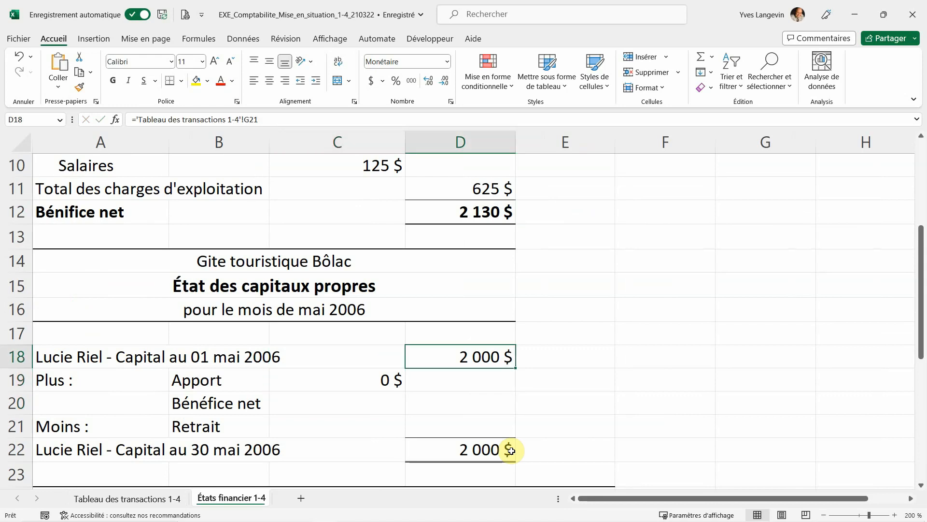
key("Down")
key("Left")
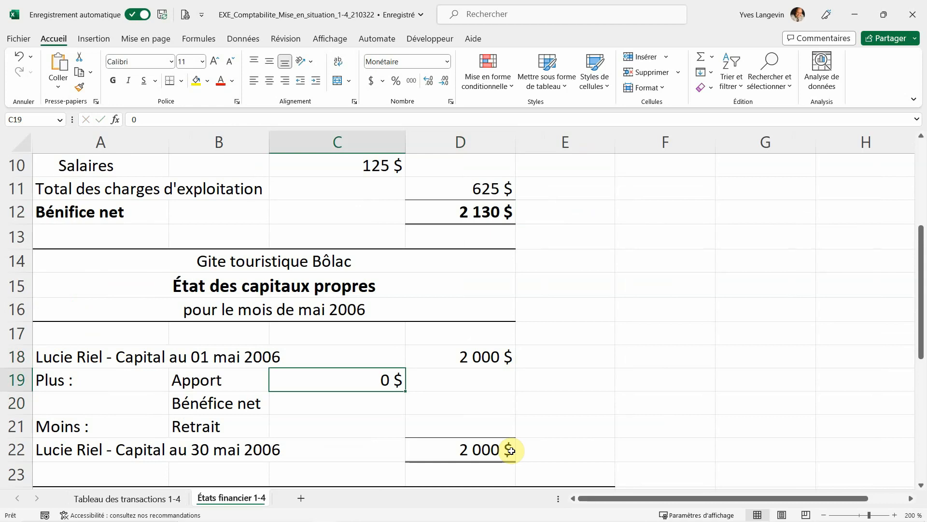
Bring the Bénéfice net from the income statement into C20 with the formula =D12.
key("Down")
type("=")
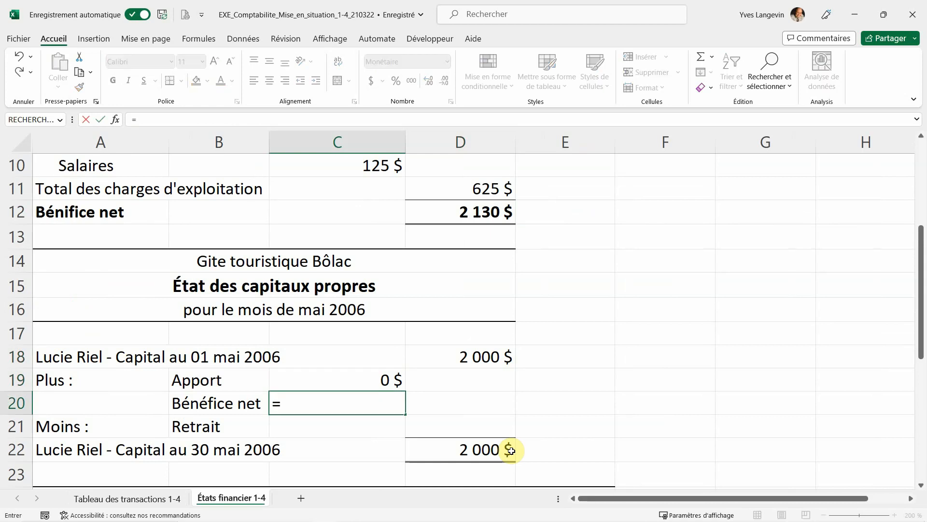
left_click(483, 224)
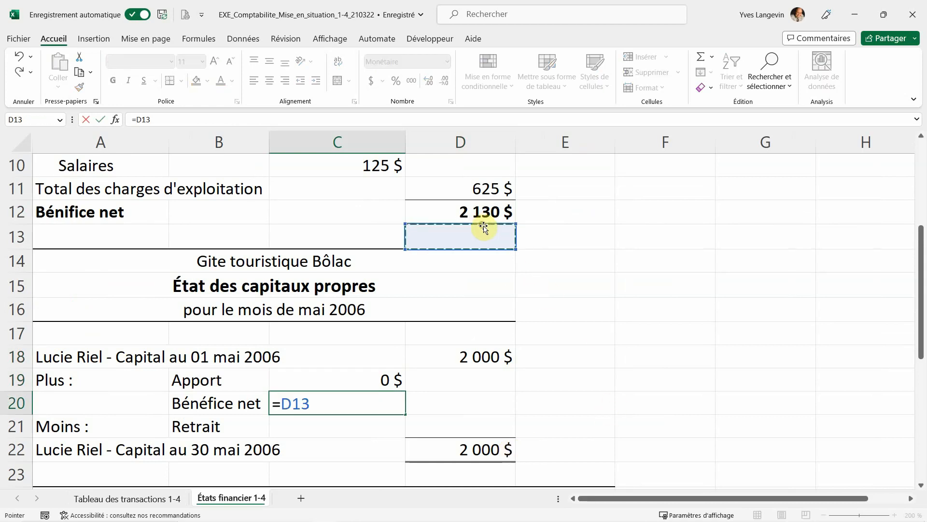
left_click(482, 217)
key("Return")
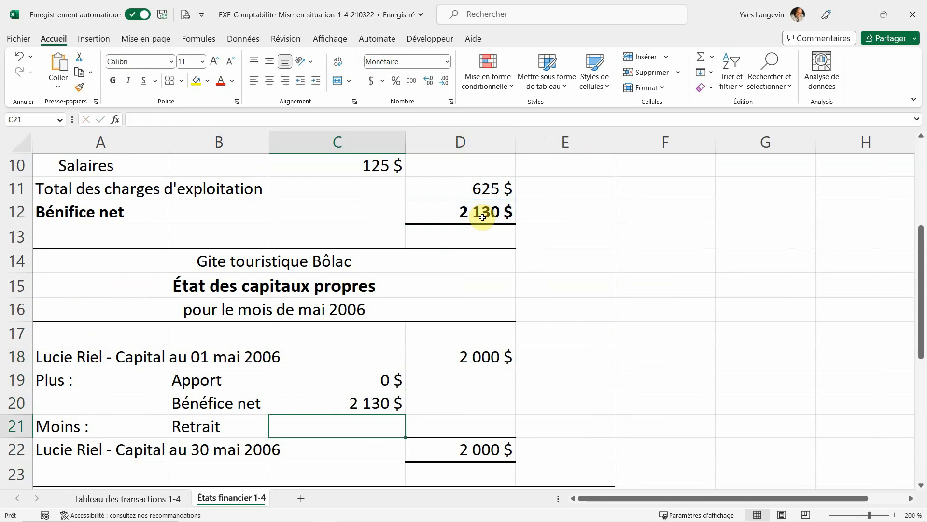
Enter the Retrait as a positive amount in C21 with ='Tableau des transactions 1-4'!H21*-1.
type("=")
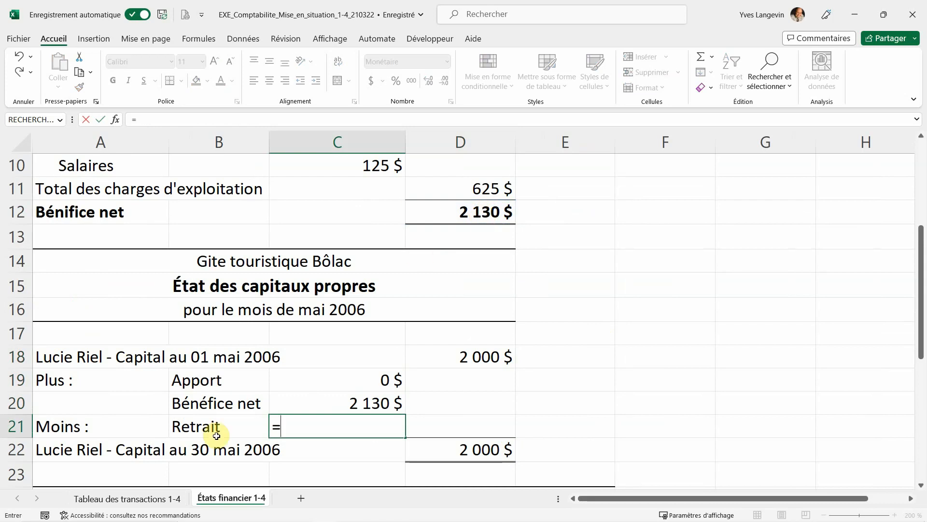
left_click(182, 494)
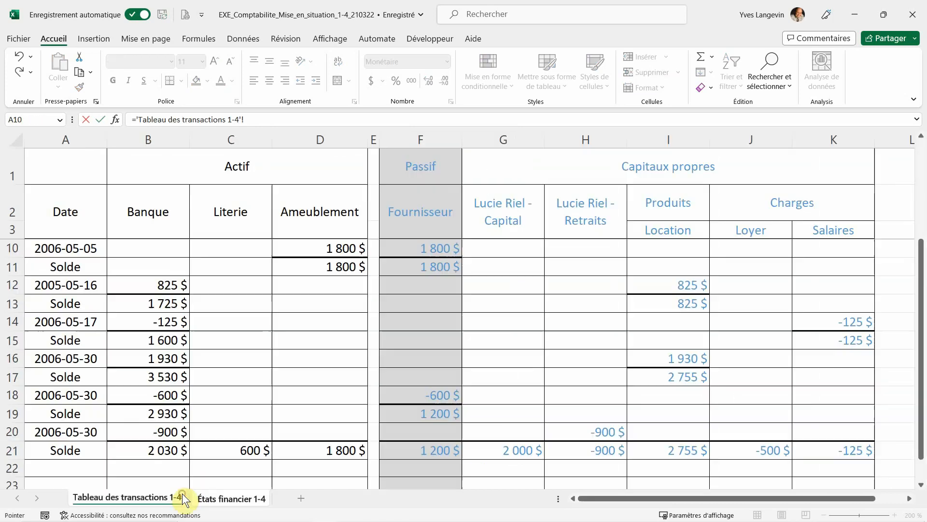
left_click(581, 449)
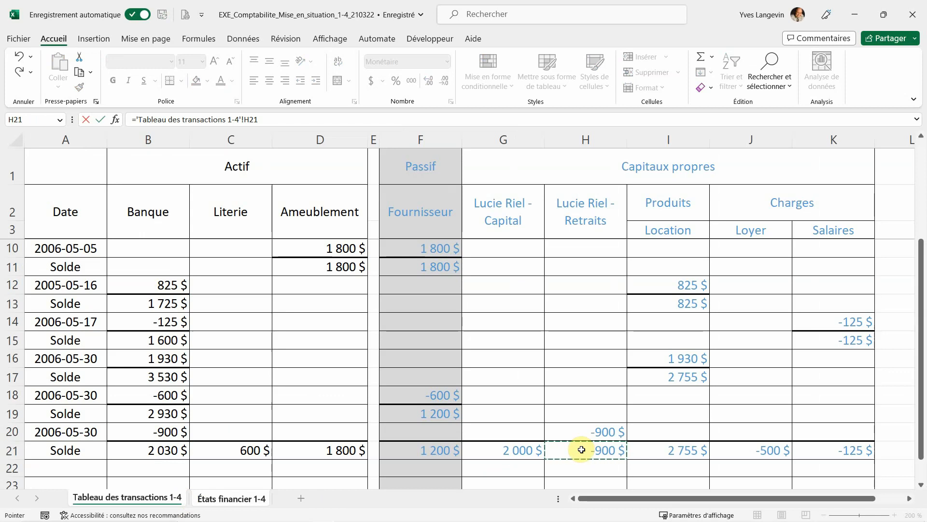
type("*-1")
key("Return")
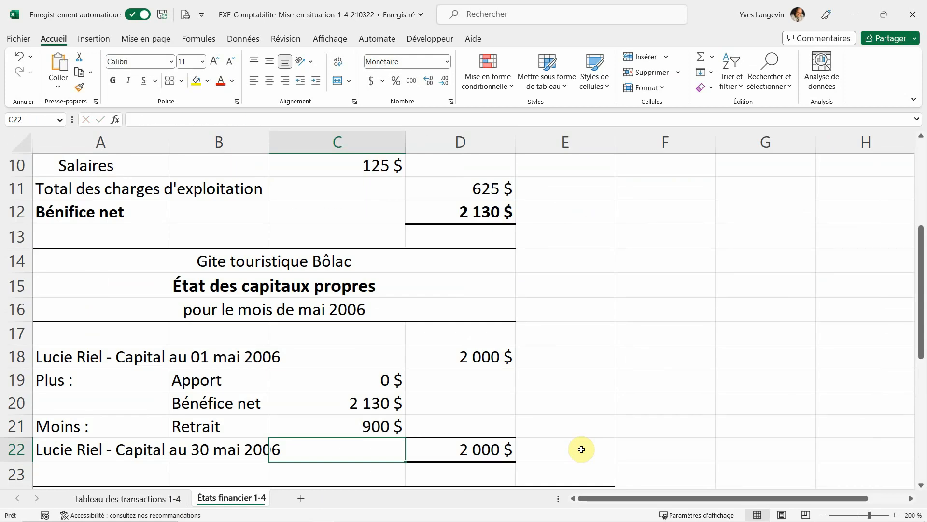
Replace the closing capital au 30 mai 2006 formula in D22 with =D18+C19+C20-C21.
key("Right")
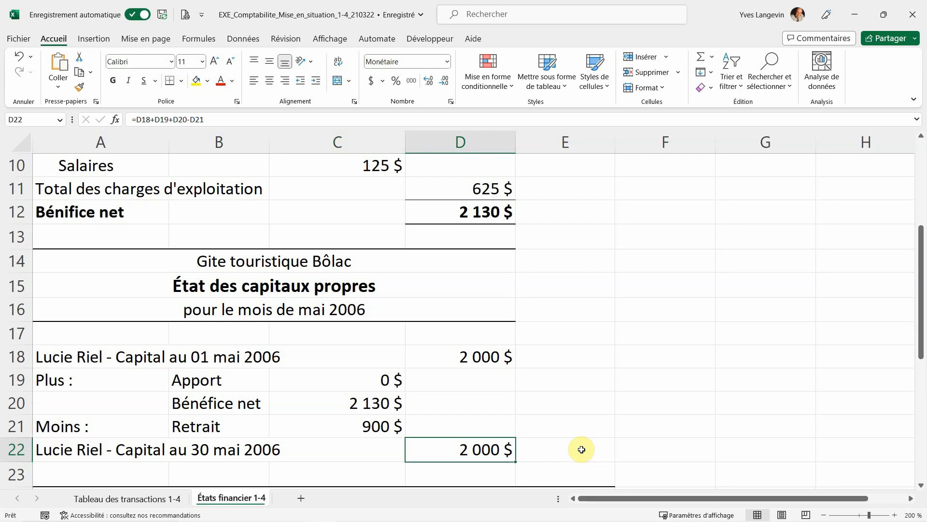
key("F2")
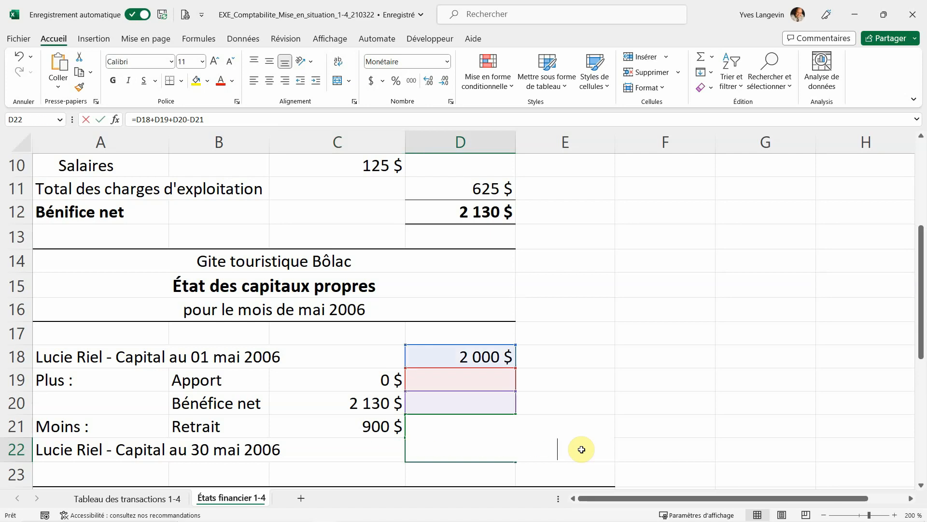
key("Return")
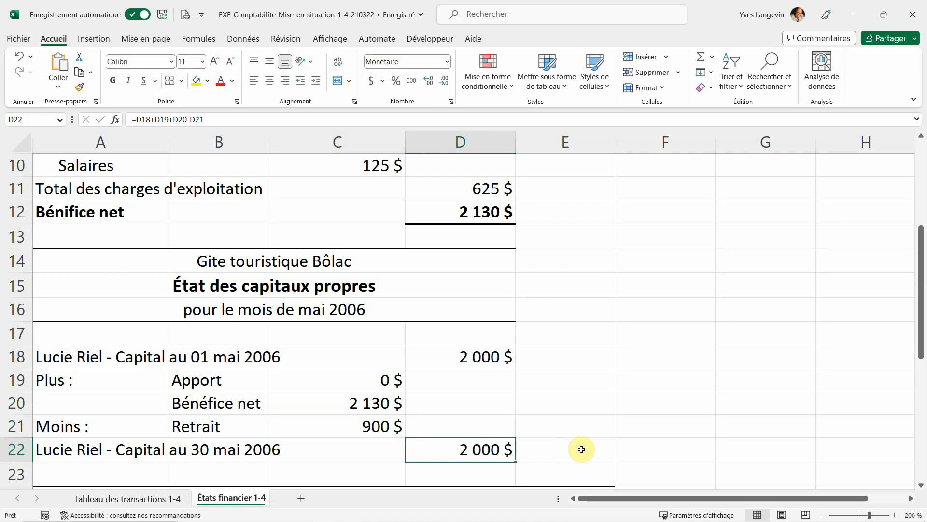
type("=")
key("Up")
key("Up")
key("Up")
key("Up")
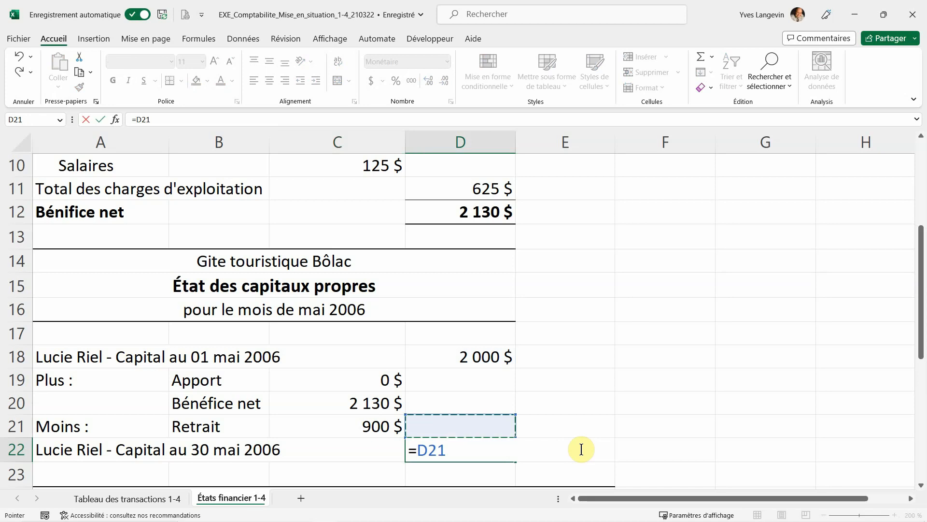
type("+")
key("Up")
key("Up")
key("Up")
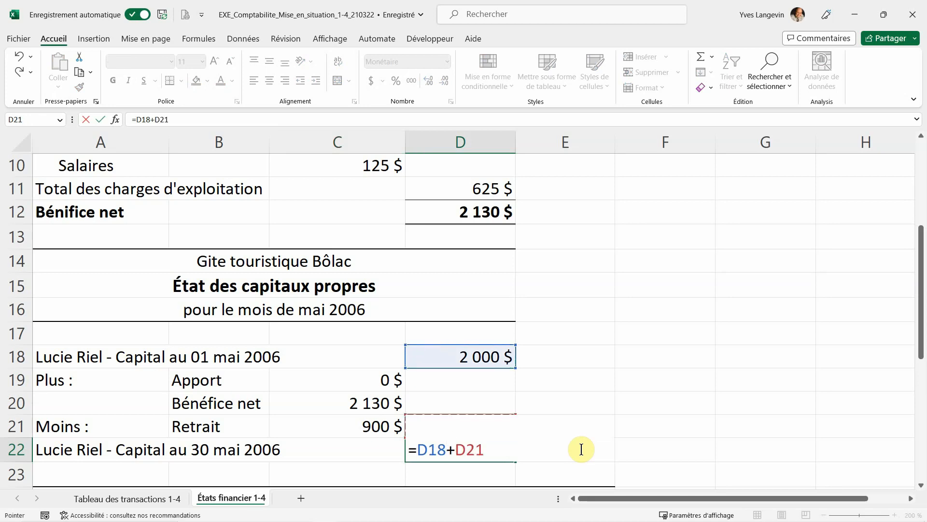
key("Left")
type("+")
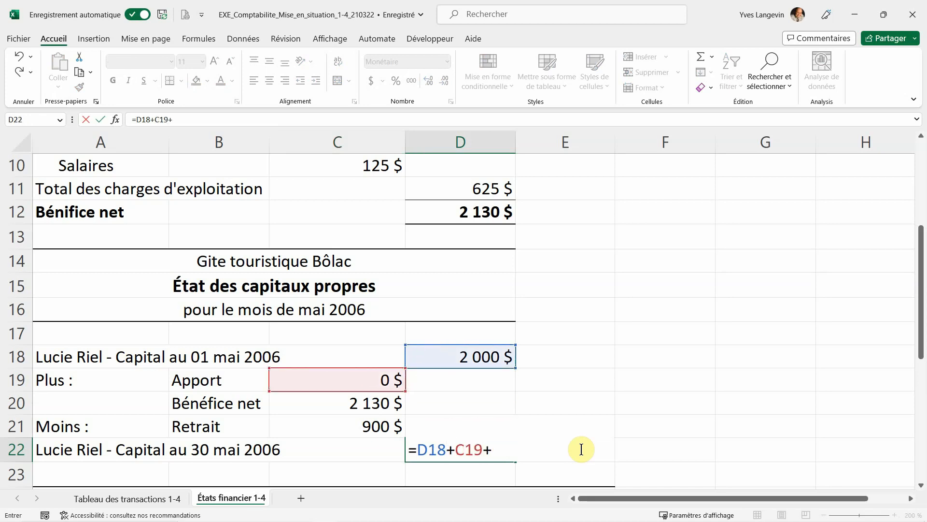
key("Up")
key("Up")
key("Left")
type("-")
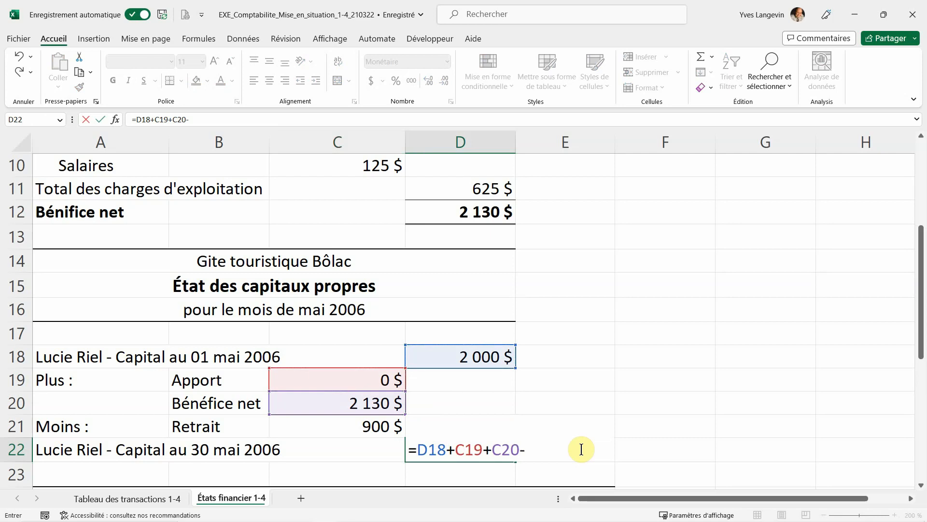
key("Left")
key("Up")
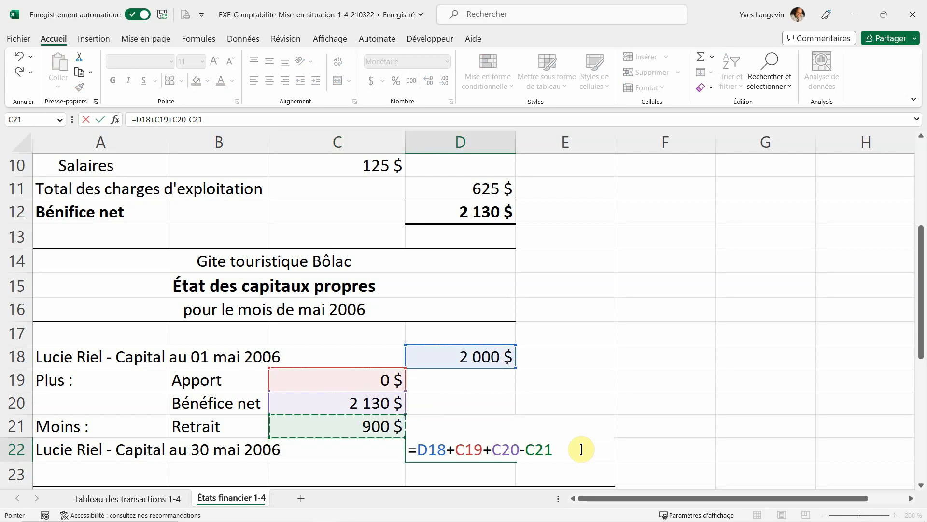
key("Return")
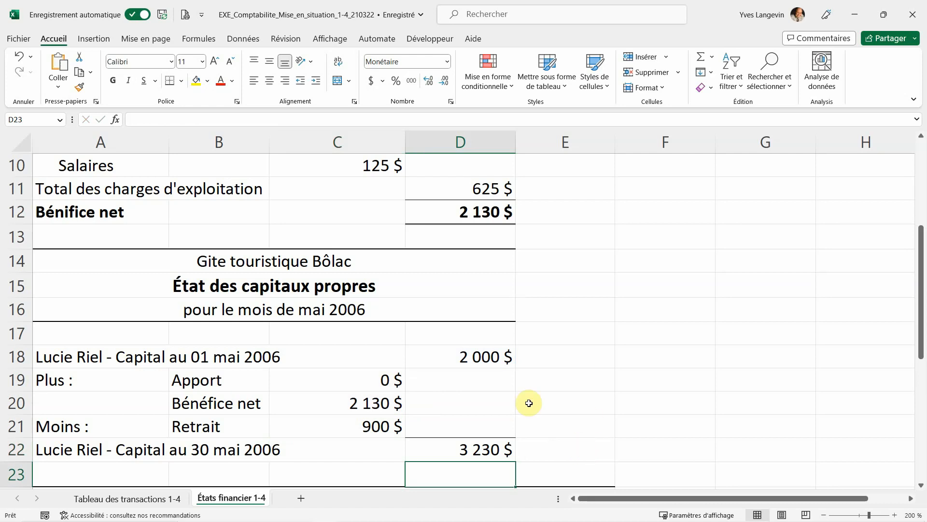
Review the capital, Apport, Bénéfice net, Retrait and closing capital cells, and go to the Bilan heading au 30 mai 2006.
left_click(486, 360)
left_click(366, 384)
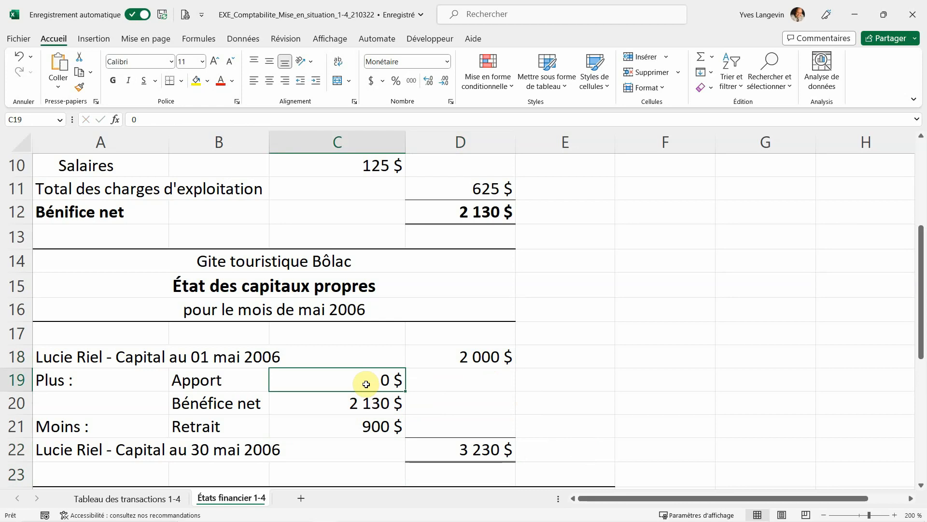
left_click(343, 410)
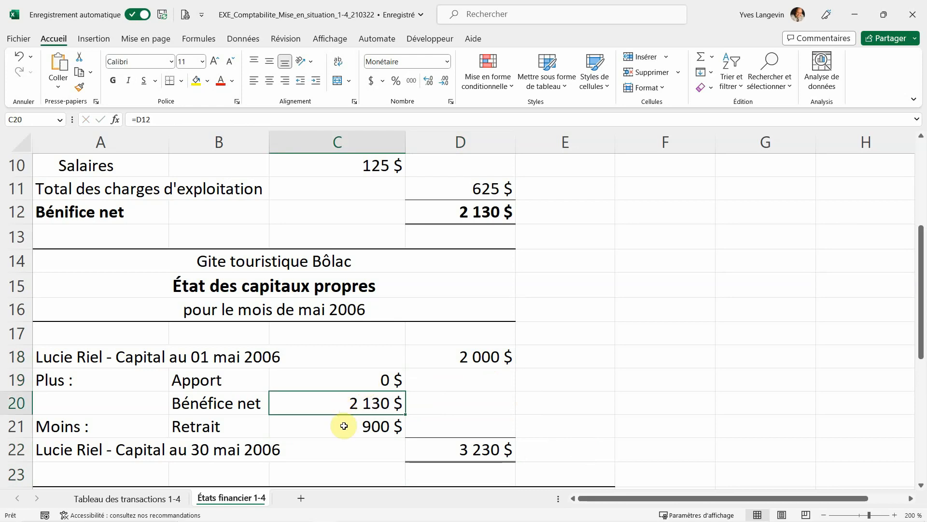
left_click(344, 424)
left_click(443, 453)
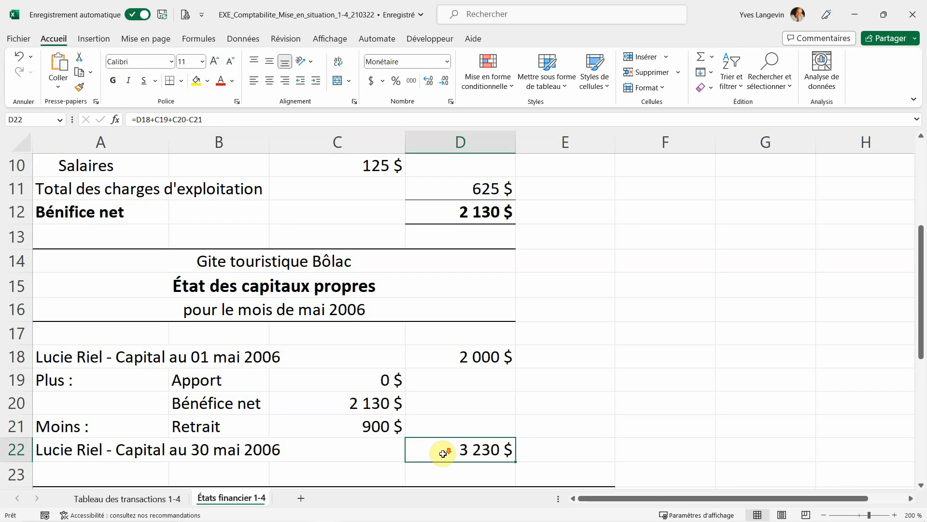
scroll(443, 453, "down", 4)
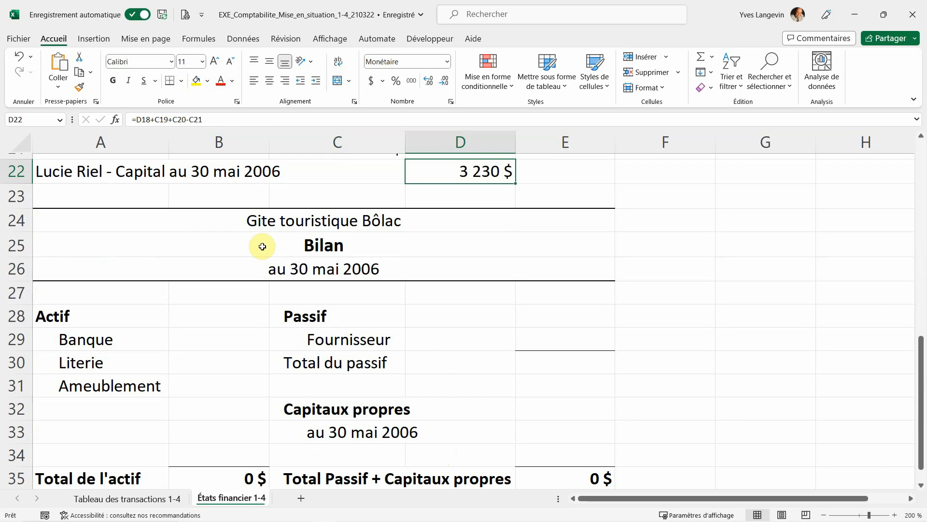
left_click(265, 222)
left_click(280, 278)
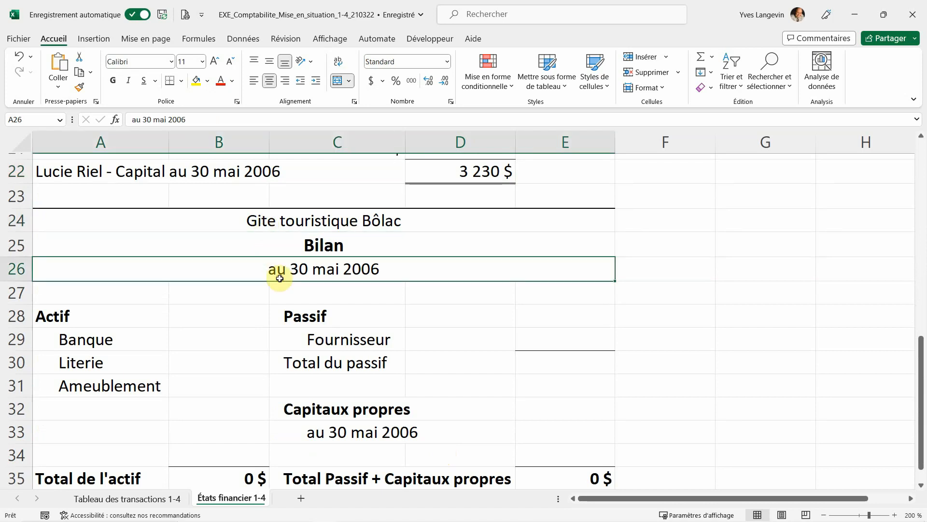
Compare the date lines of the État des résultats, État des capitaux propres and Bilan headings, and look over the Bilan's Actif and Passif sections.
scroll(292, 318, "up", 7)
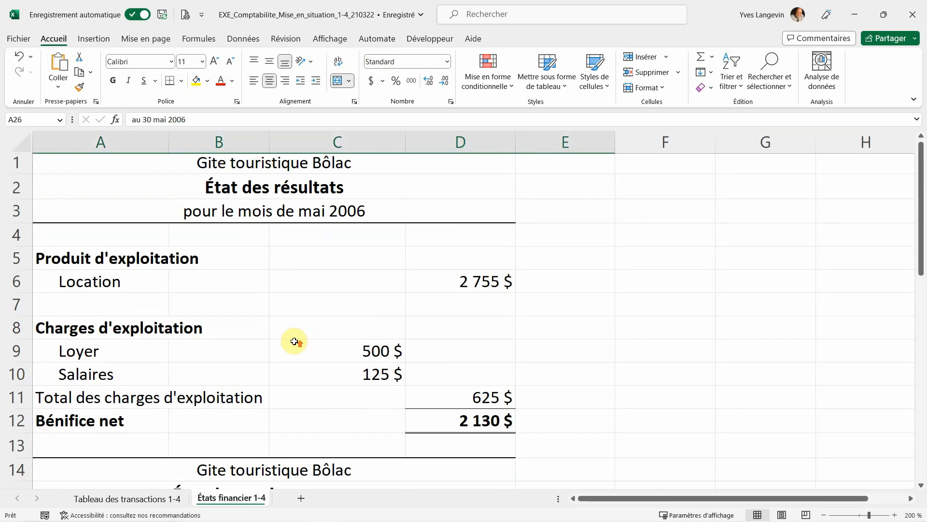
left_click(18, 213)
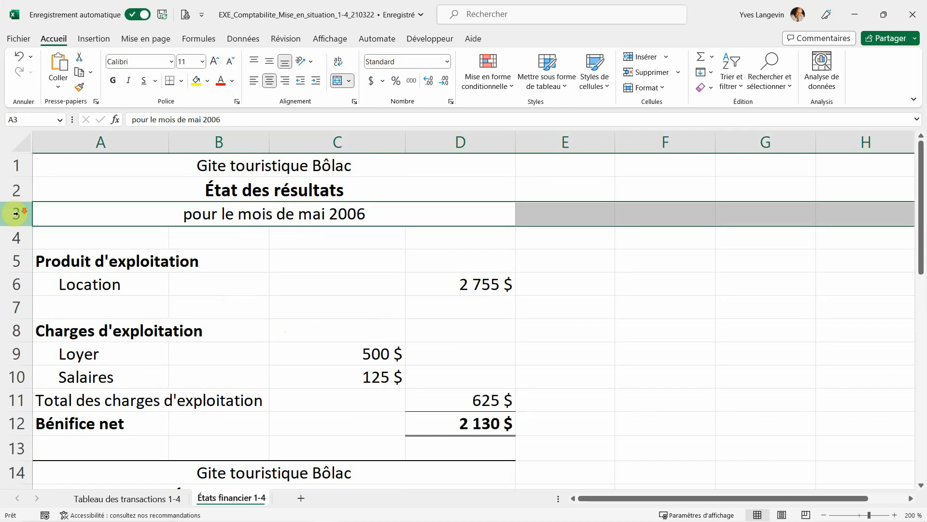
scroll(16, 213, "down", 4)
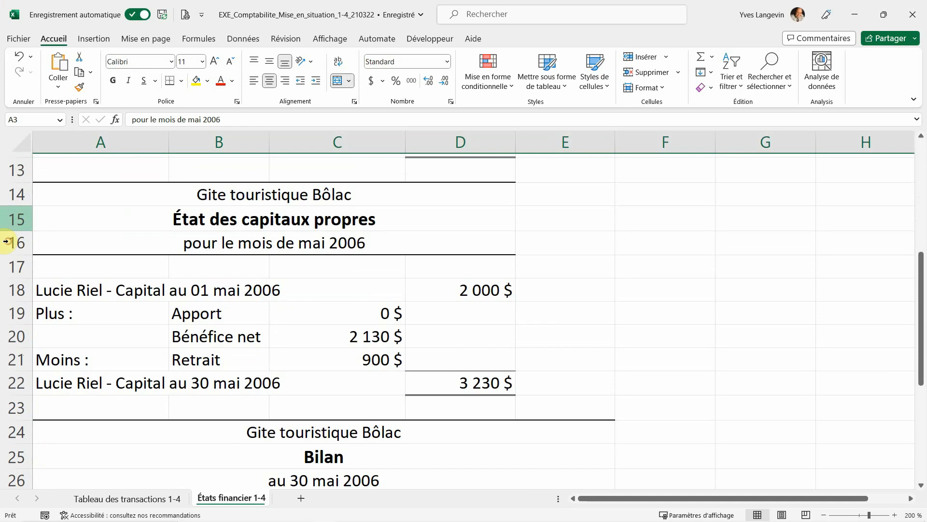
left_click(11, 242)
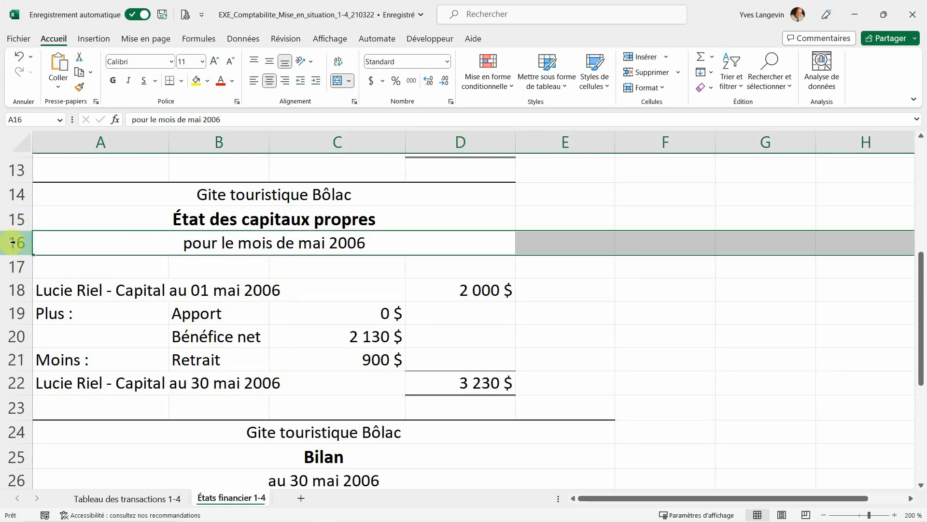
scroll(13, 242, "down", 4)
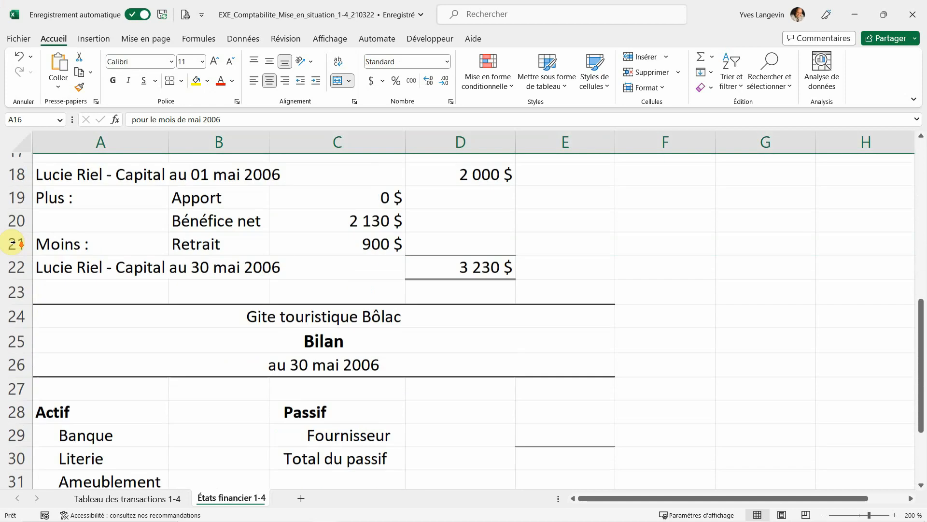
scroll(12, 244, "up", 1)
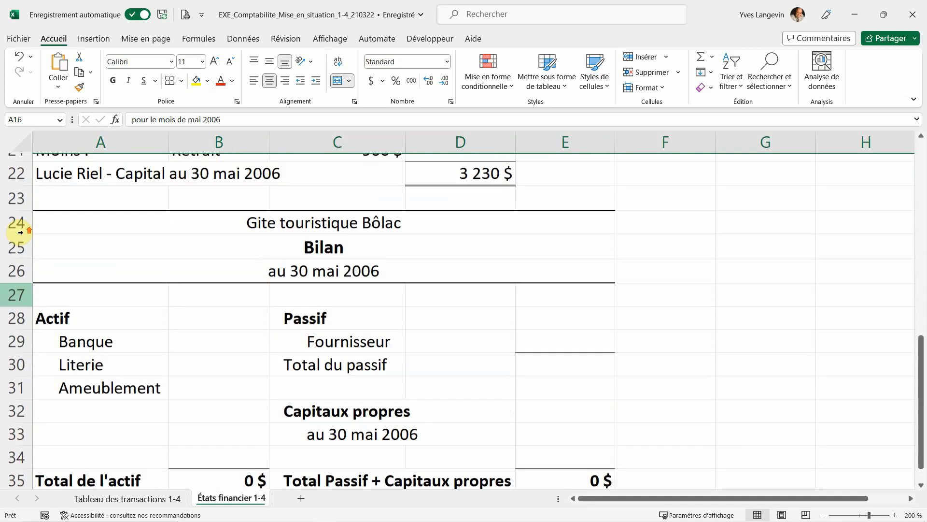
left_click(274, 272)
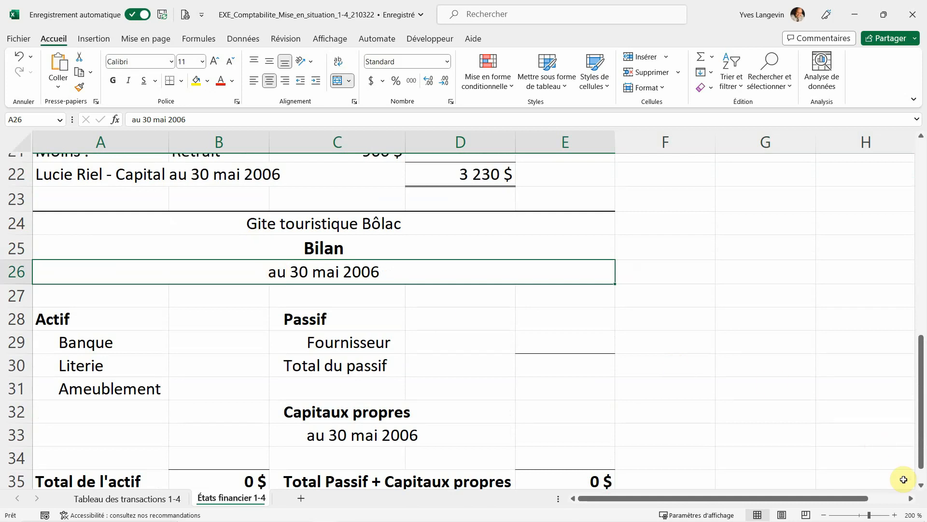
left_click(920, 487)
left_click(921, 487)
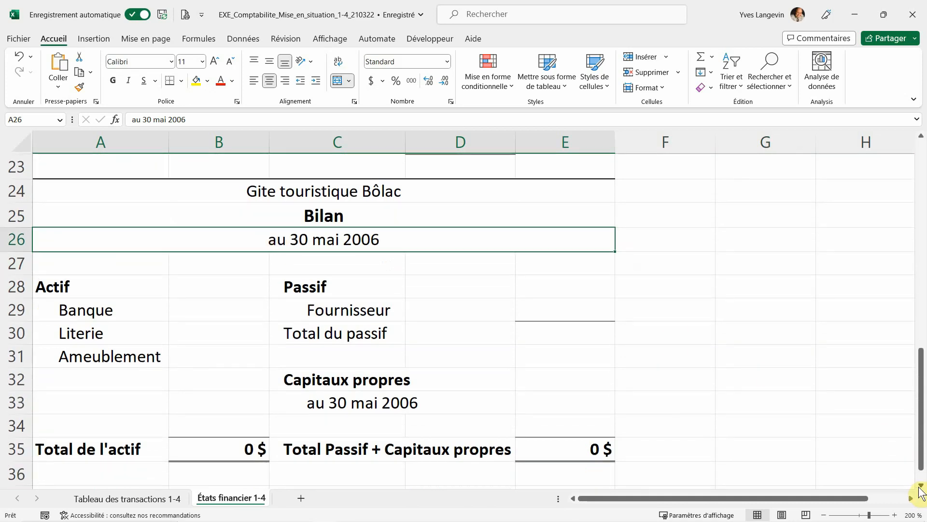
left_click(920, 487)
left_click_drag(40, 259, 200, 362)
left_click_drag(314, 260, 543, 386)
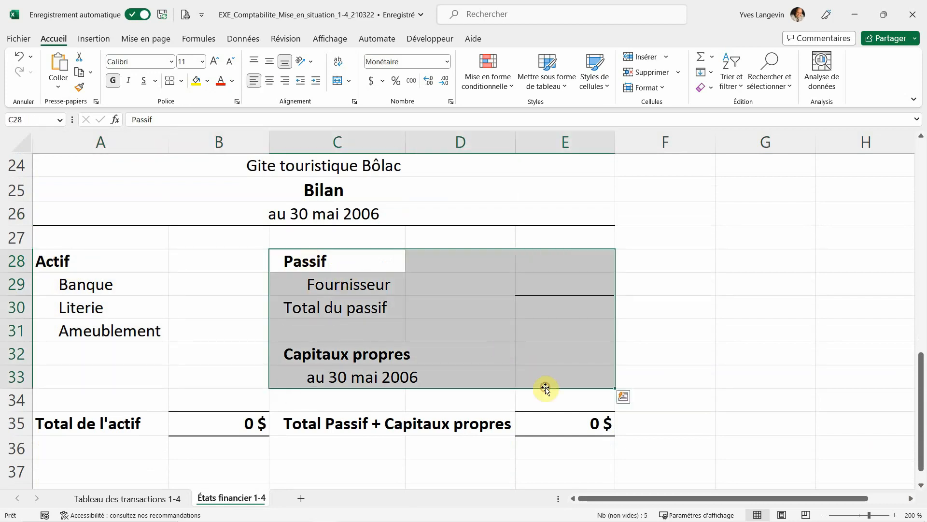
Bring the final Banque balance into B29 of the Bilan with ='Tableau des transactions 1-4'!B21.
left_click(222, 292)
type("=")
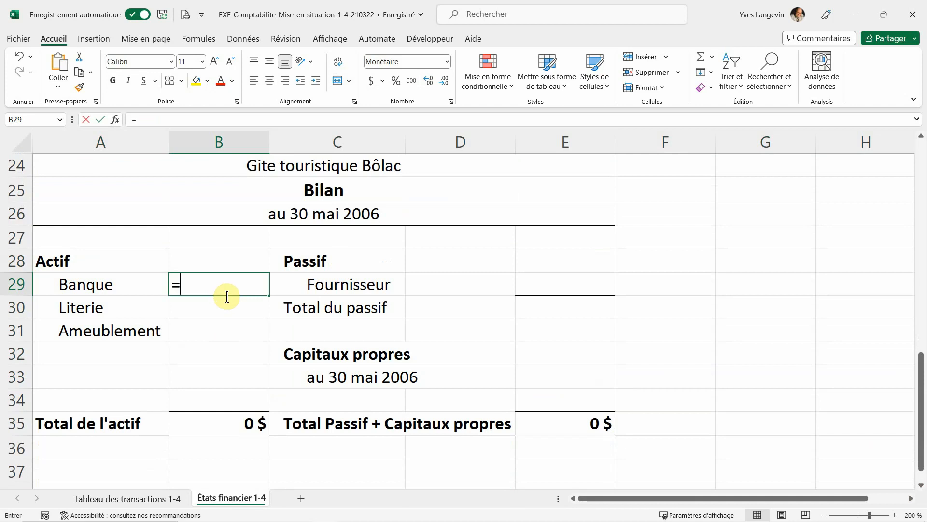
left_click(150, 494)
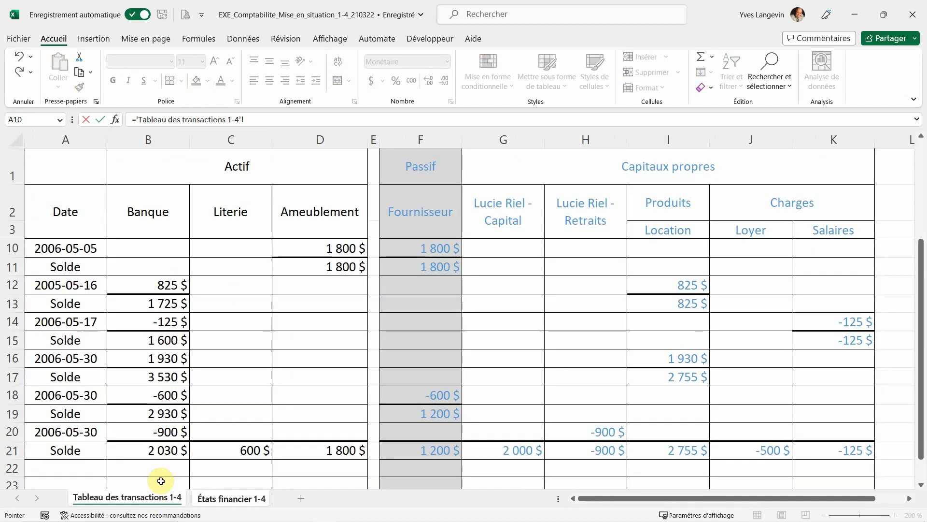
left_click(174, 457)
key("Return")
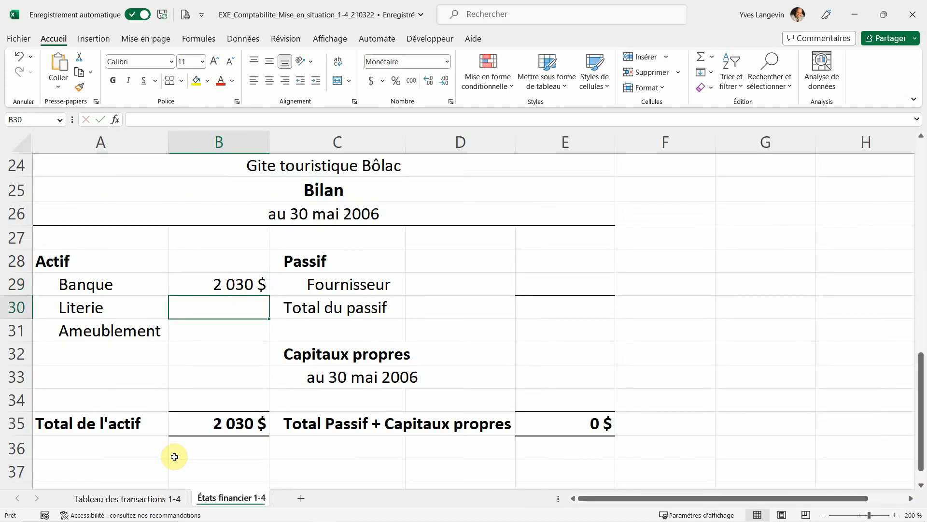
Link Literie in B30 and Ameublement in B31 to the final balances in C21 and D21 of Tableau des transactions 1-4.
type("=")
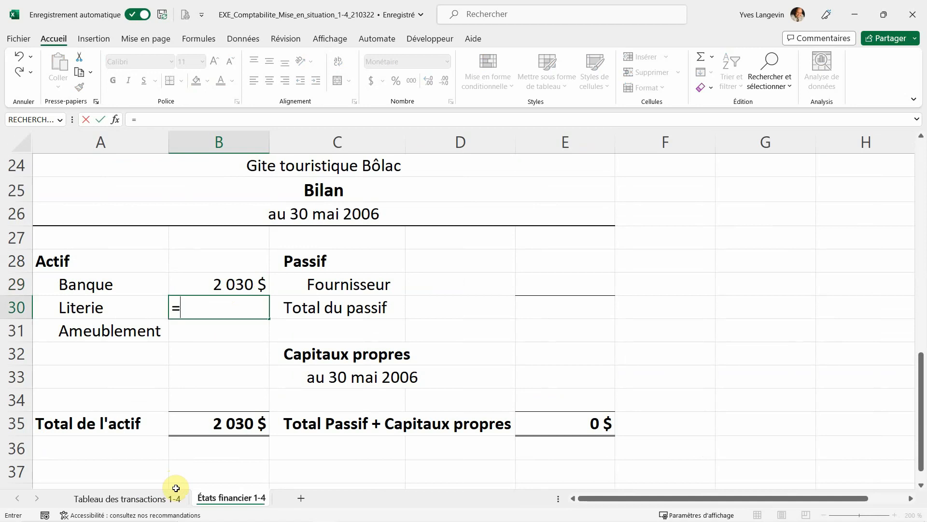
left_click(179, 498)
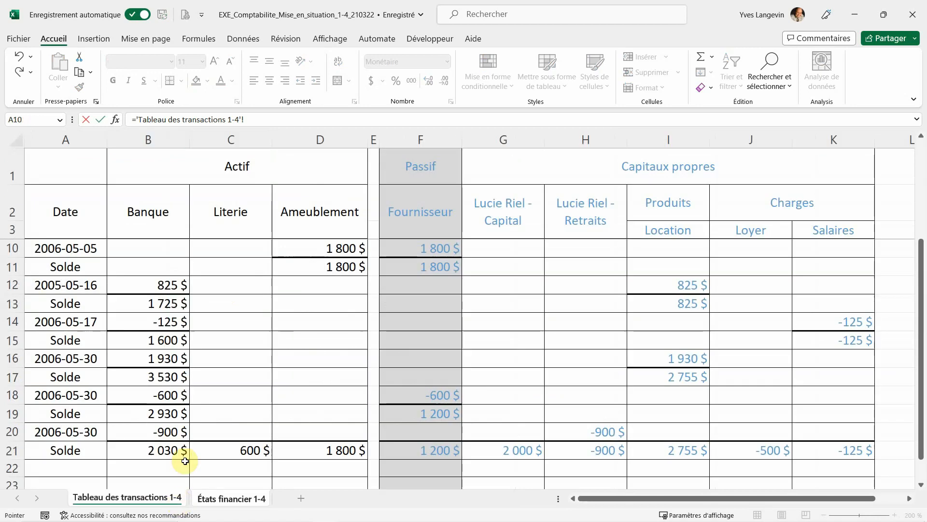
left_click(215, 456)
key("Return")
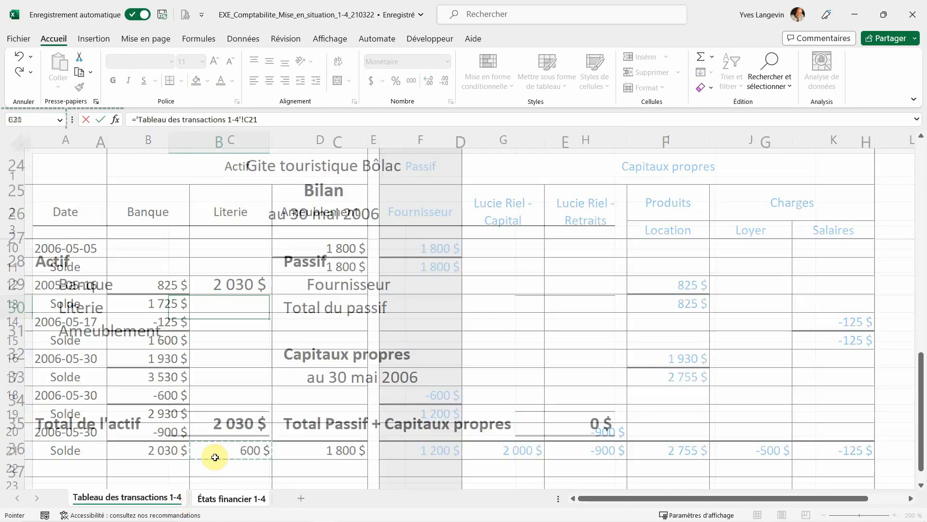
type("=")
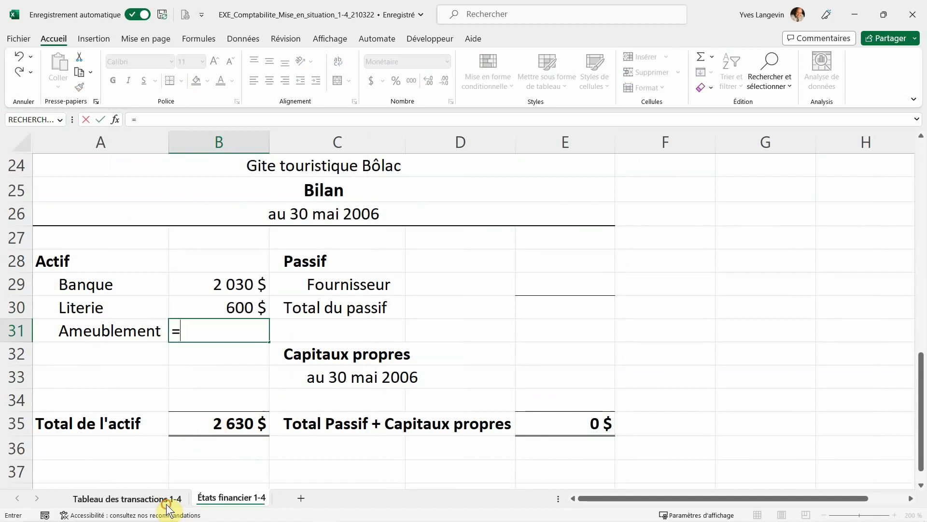
left_click(169, 499)
left_click(295, 450)
key("Return")
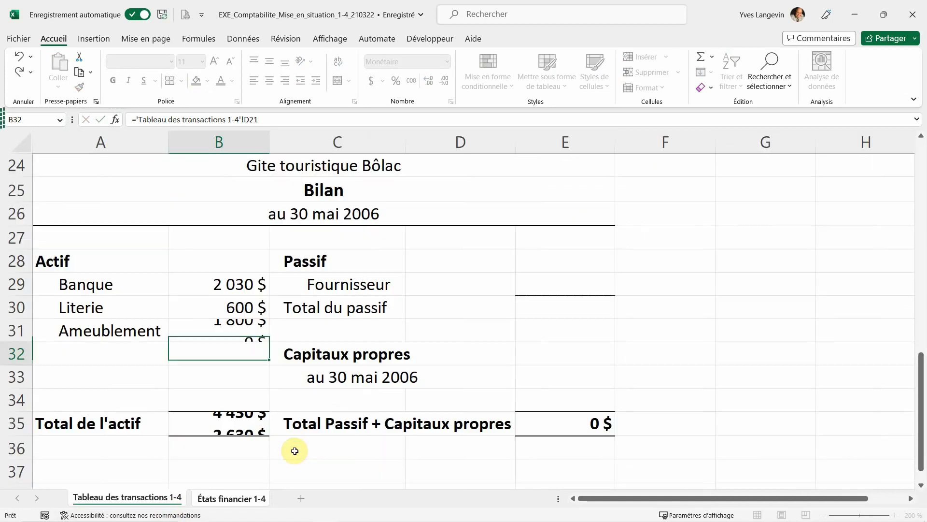
Check which cells the Total de l'actif formula in B35 adds up, leaving the formula as it is.
key("Down")
key("Down")
key("Down")
key("F2")
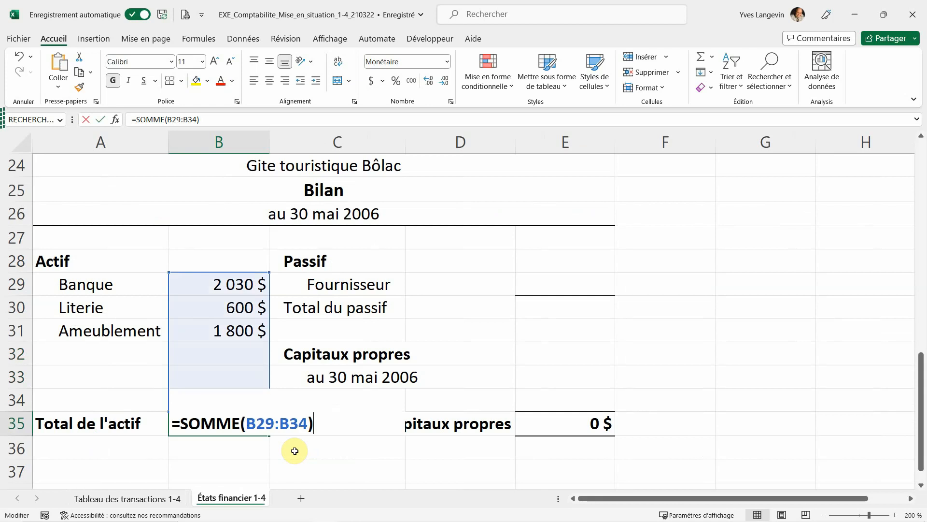
key("Return")
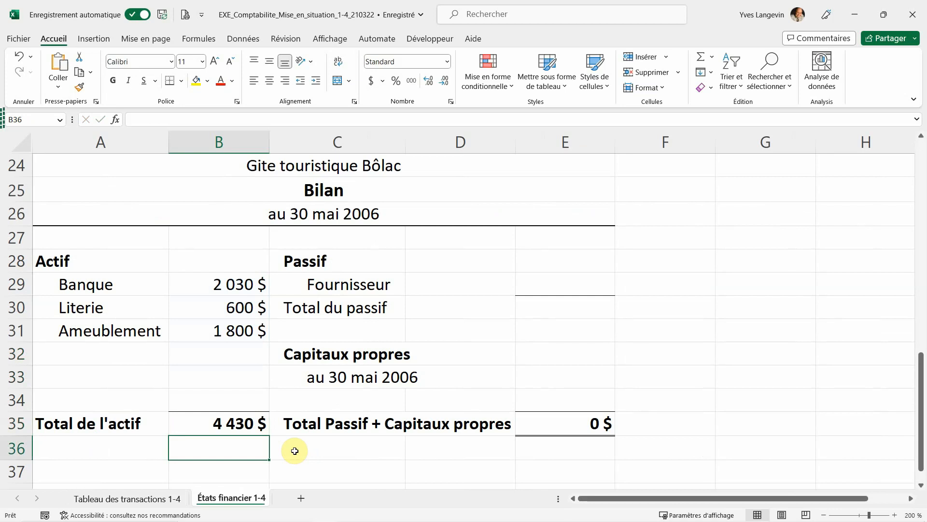
Enter Fournisseur in E29 with ='Tableau des transactions 1-4'!F21 and Total du passif in E30 with =E29.
left_click(576, 285)
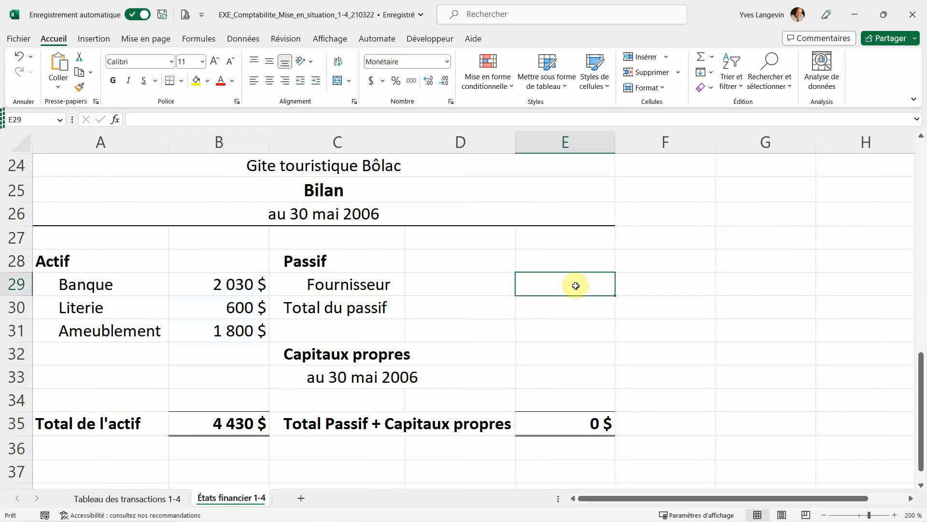
type("=")
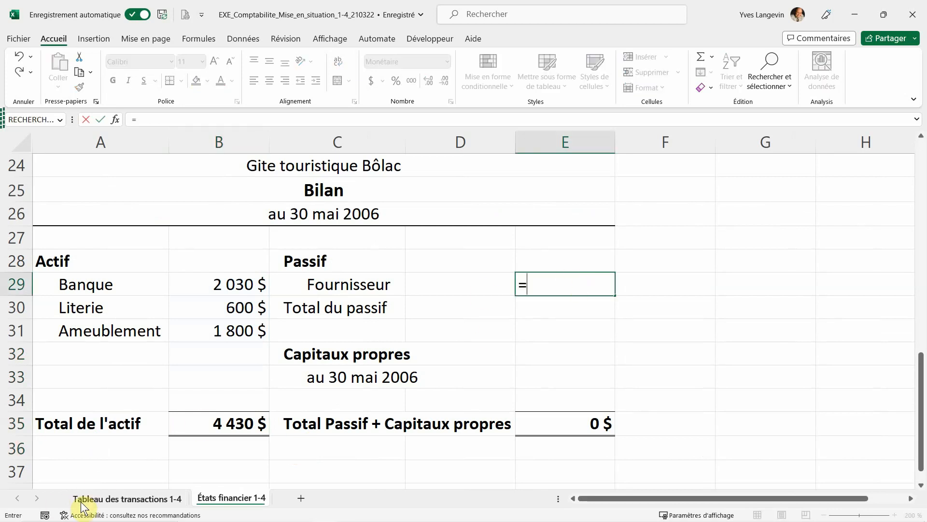
left_click(107, 500)
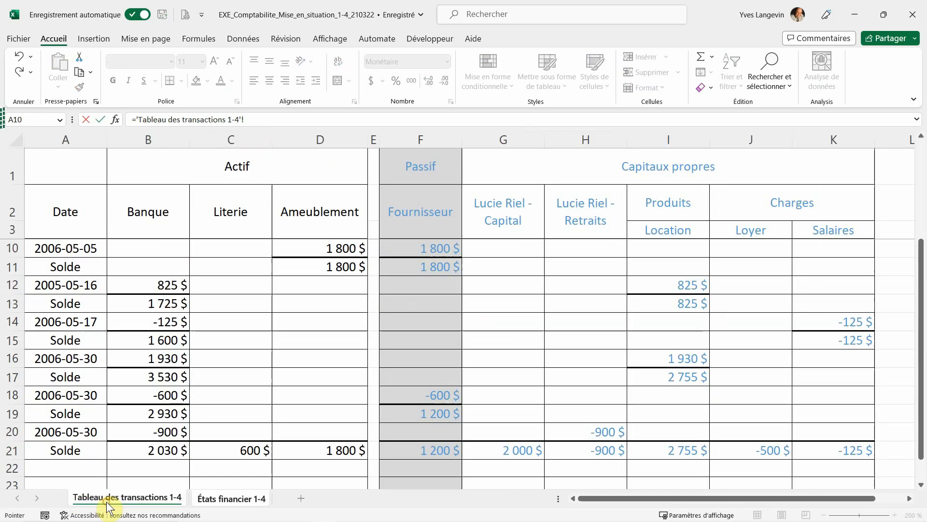
left_click(416, 452)
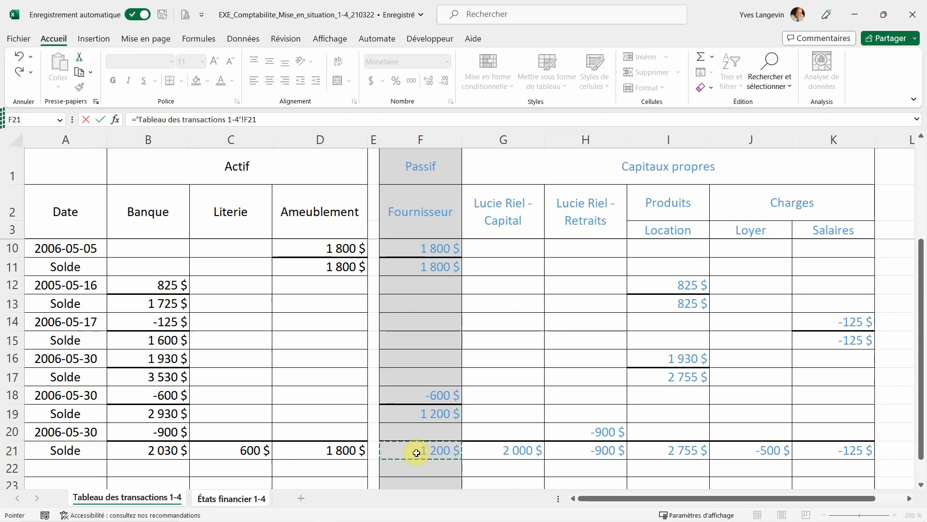
key("Return")
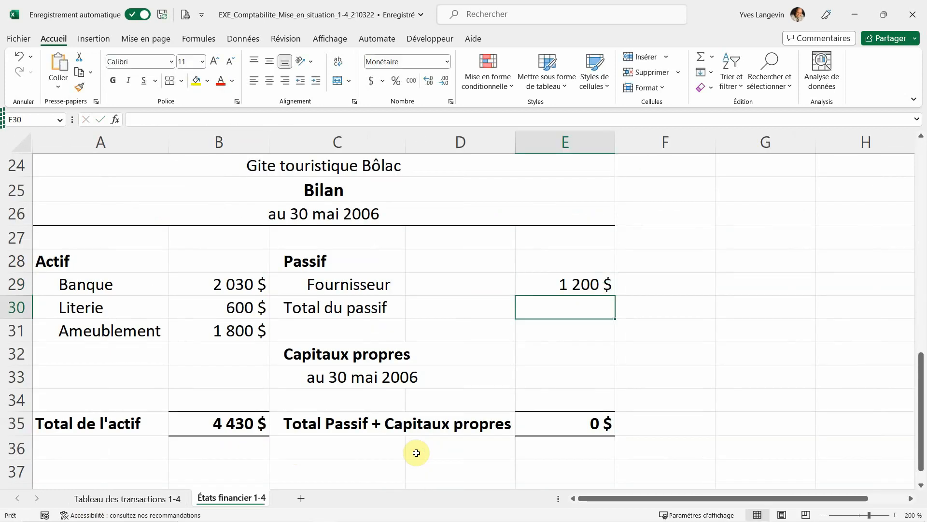
type("=")
key("Up")
key("Return")
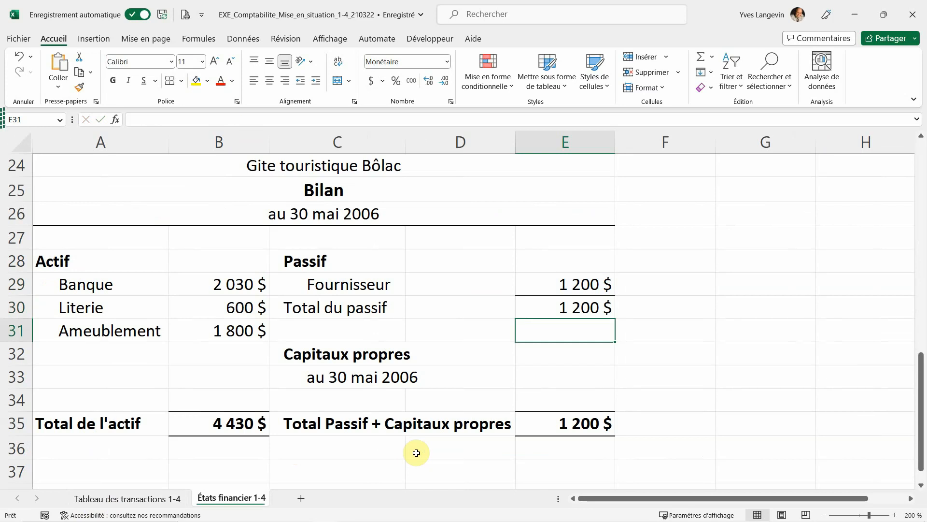
Bring the closing capital from the État des capitaux propres into the Capitaux propres line in E33 with =D22.
key("Down")
key("Down")
type("=")
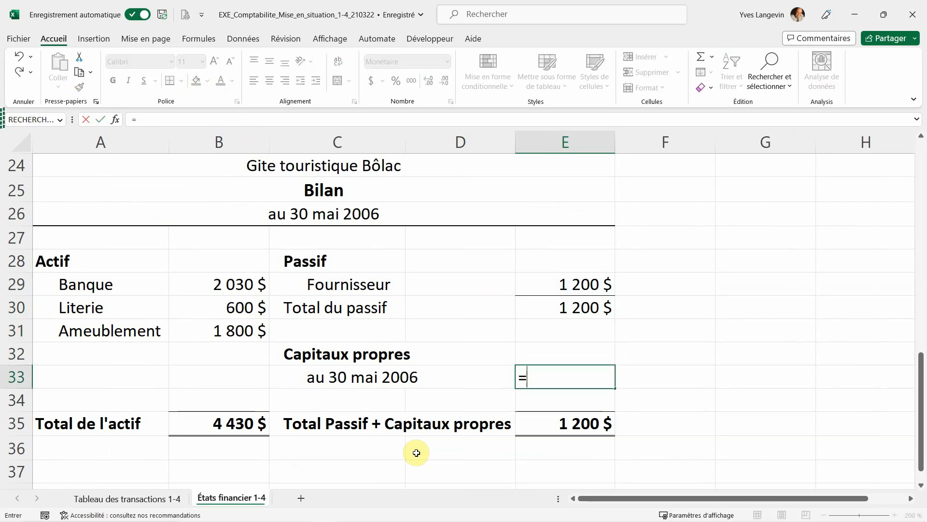
key("Up")
key("Up")
key("Up")
key("Up")
key("Up")
key("Up")
key("Up")
key("Up")
key("Up")
key("Up")
key("Up")
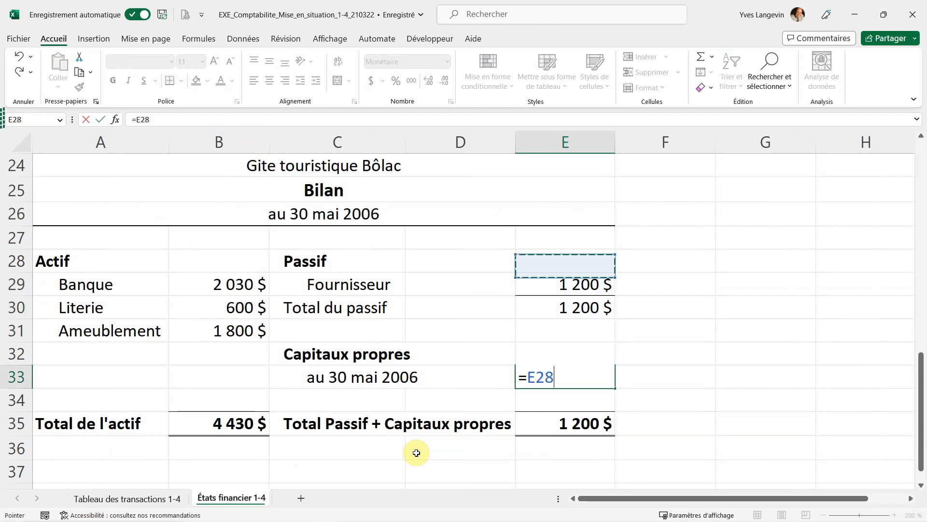
key("Up")
key("Up")
key("Left")
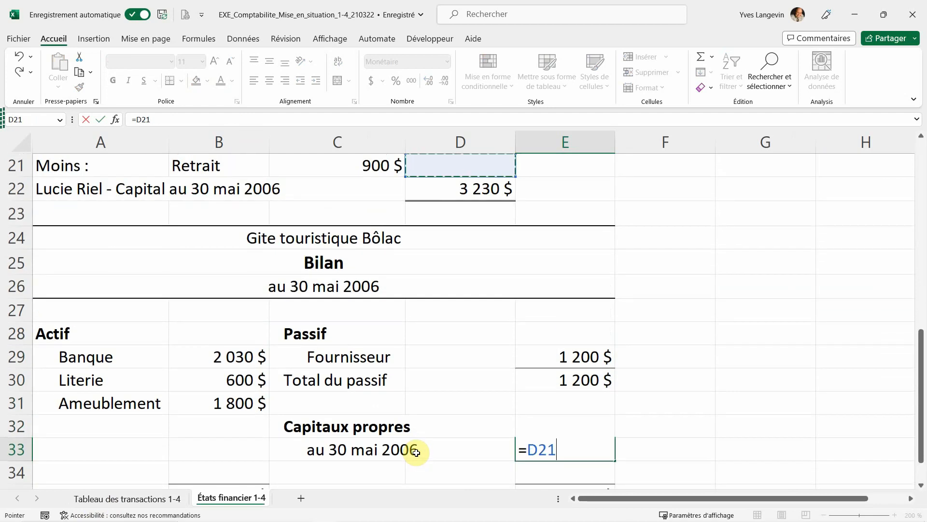
key("Down")
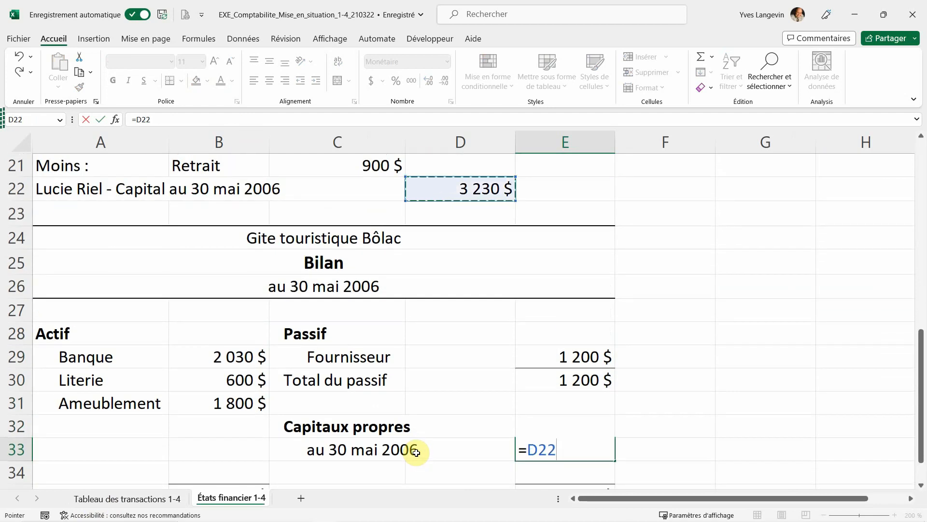
key("Return")
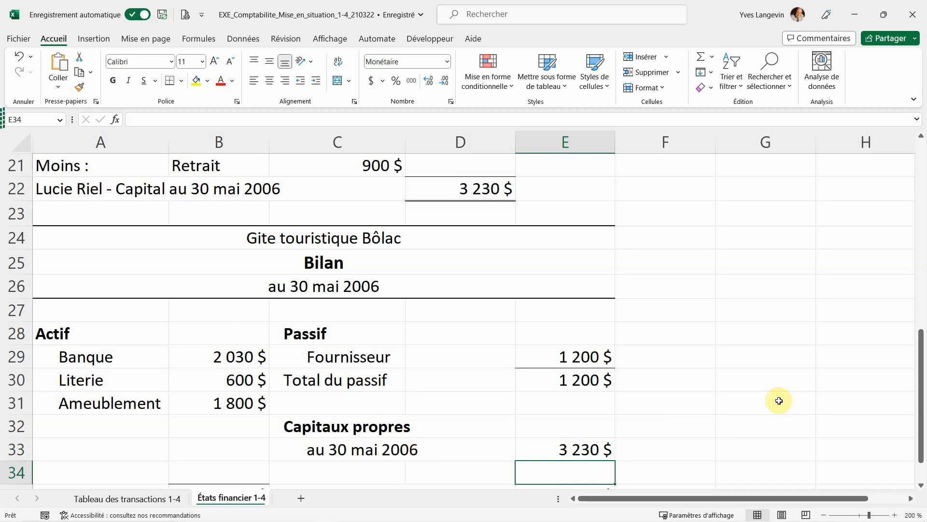
Compare Total de l'actif in B35 with Total Passif + Capitaux propres in E35 to check that the Bilan balances.
left_click(921, 485)
left_click(922, 485)
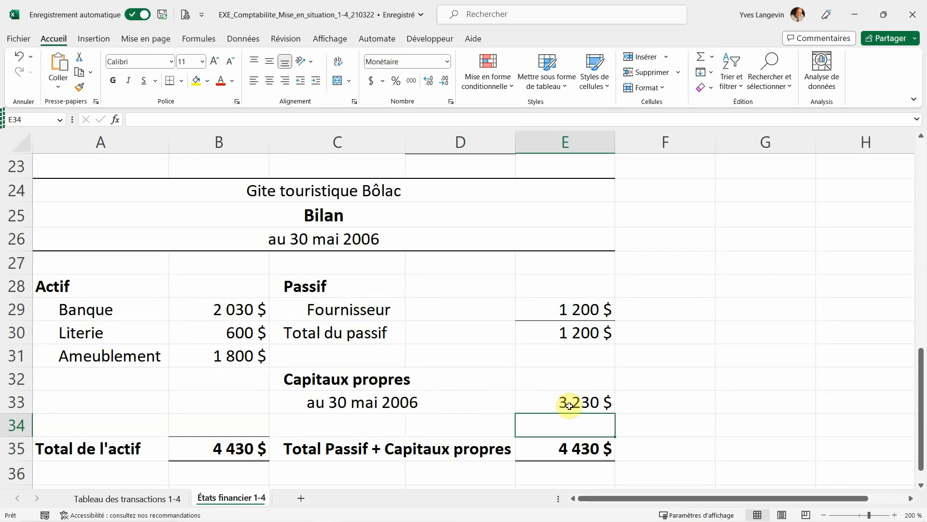
left_click(555, 449)
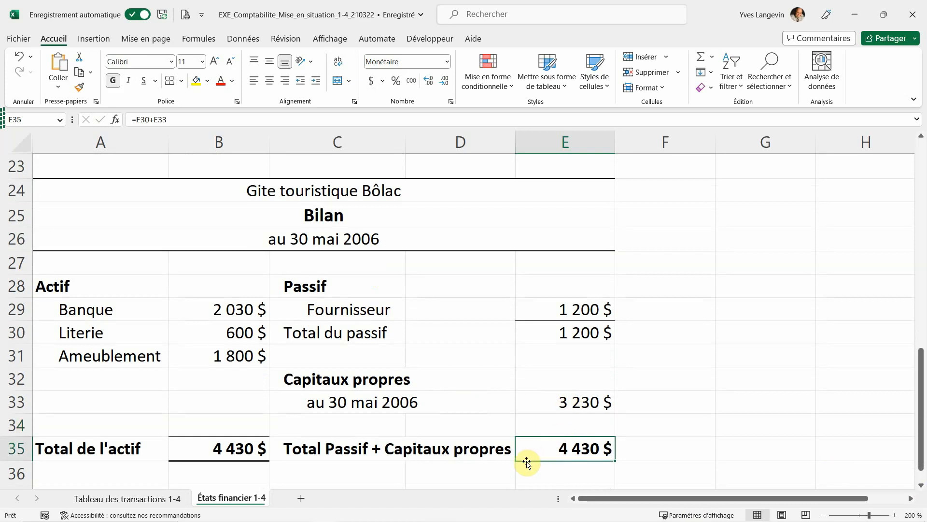
left_click(246, 449)
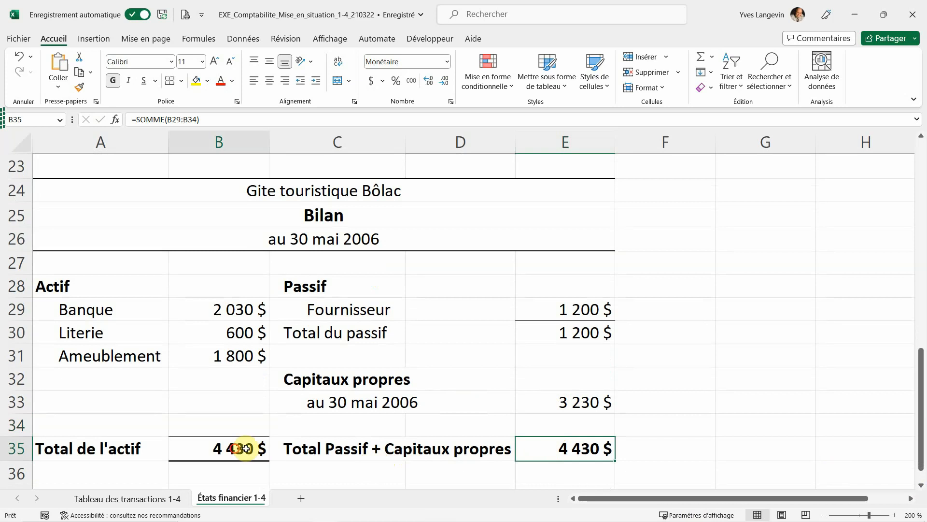
left_click_drag(245, 449, 97, 457)
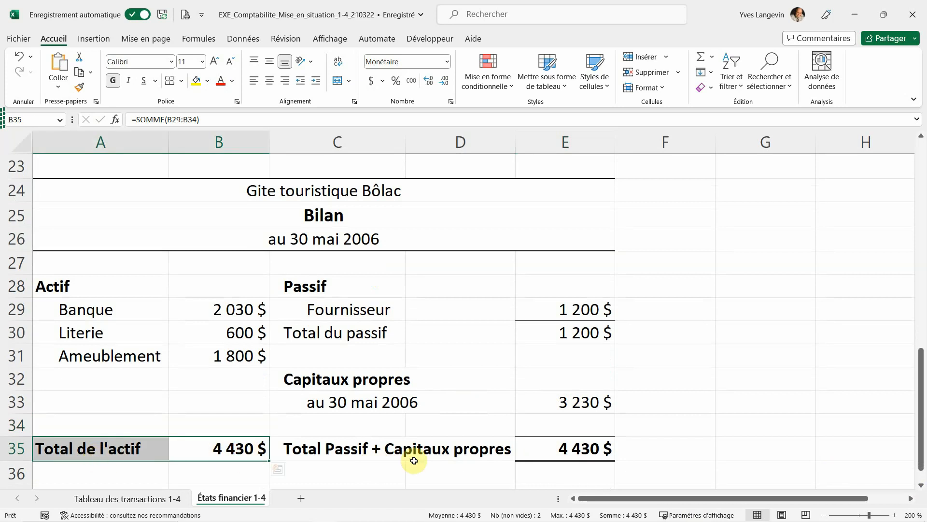
left_click_drag(534, 443, 344, 446)
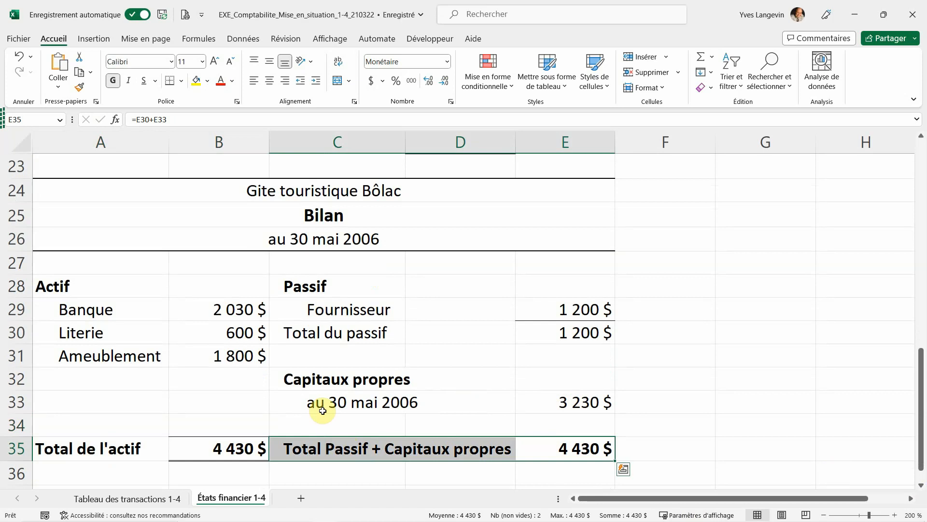
Review the final Solde row 21 in Tableau des transactions 1-4, then return to the Bilan in États financier 1-4.
left_click(135, 499)
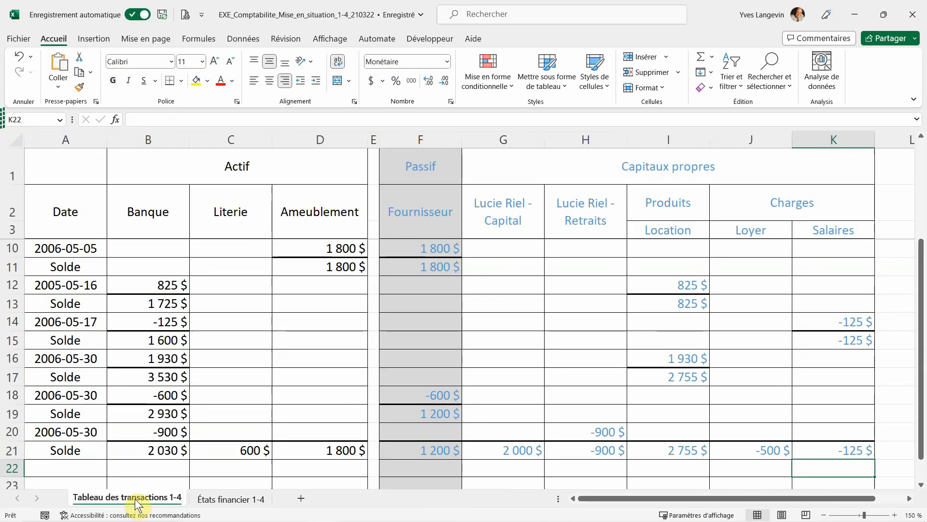
left_click(7, 450)
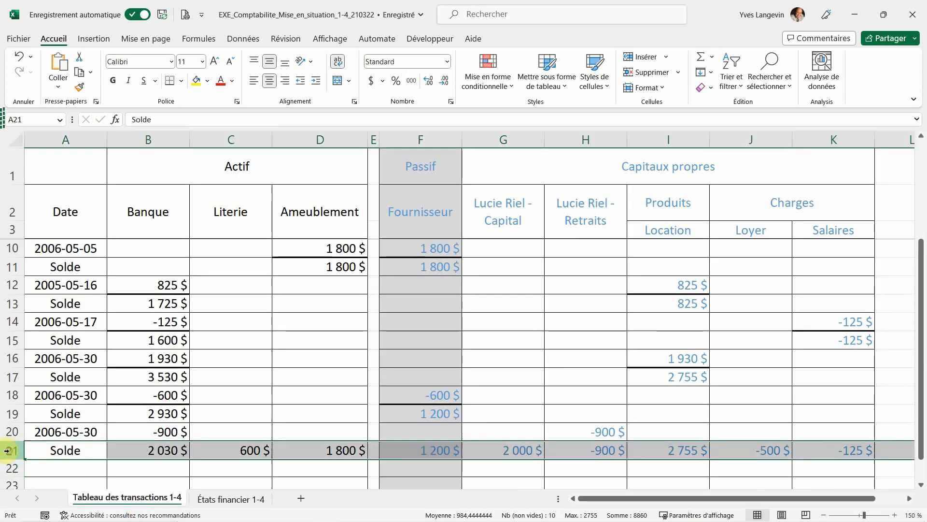
left_click(199, 499)
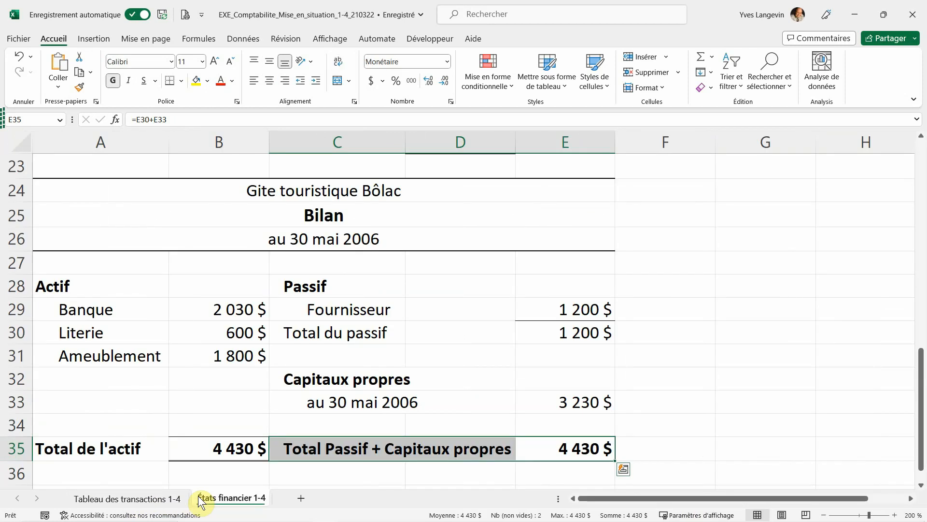
key("alt+Tab")
key("alt+Tab")
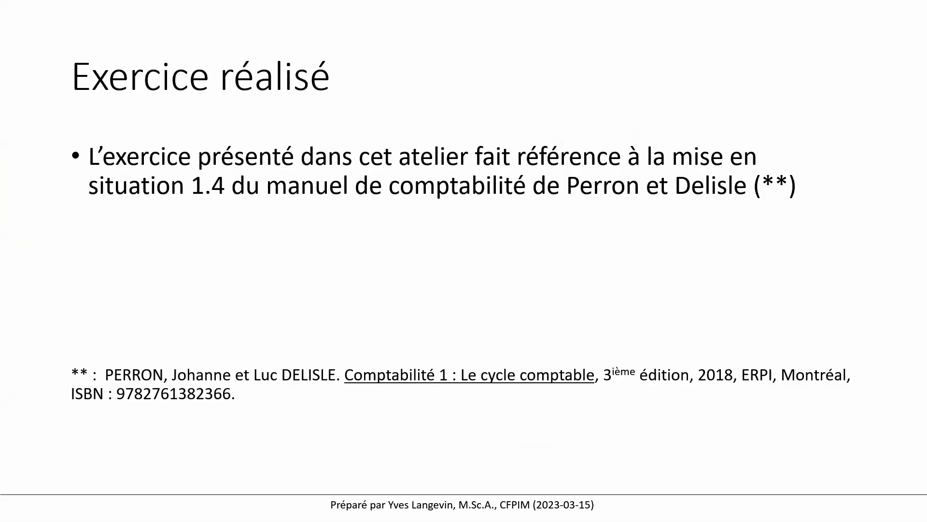
key("Right")
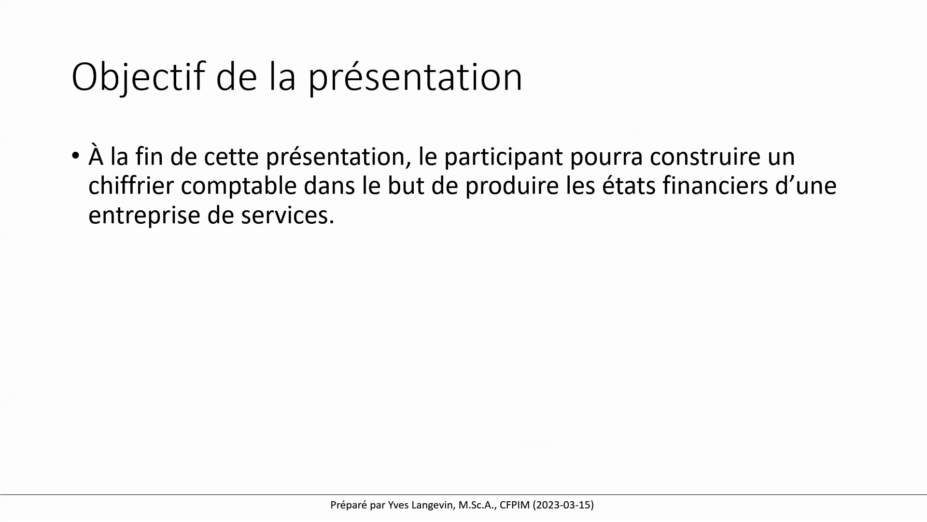
key("Left")
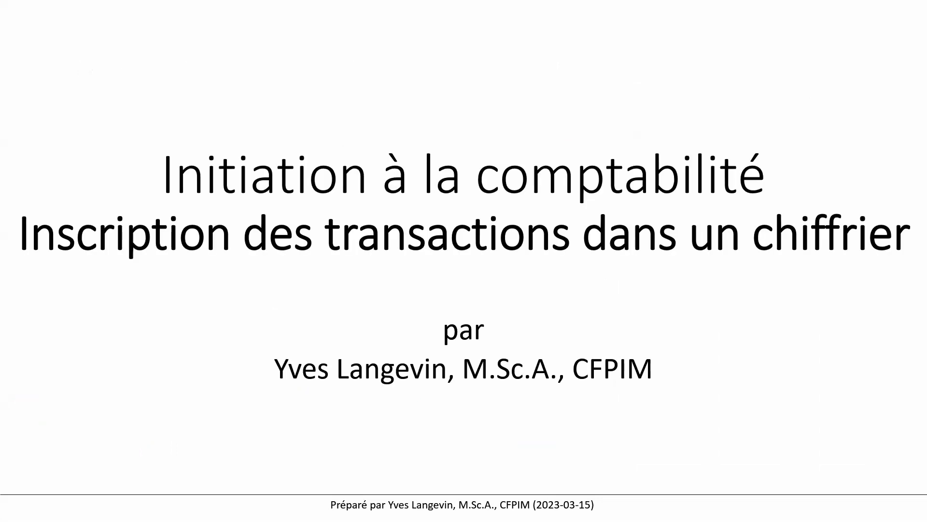